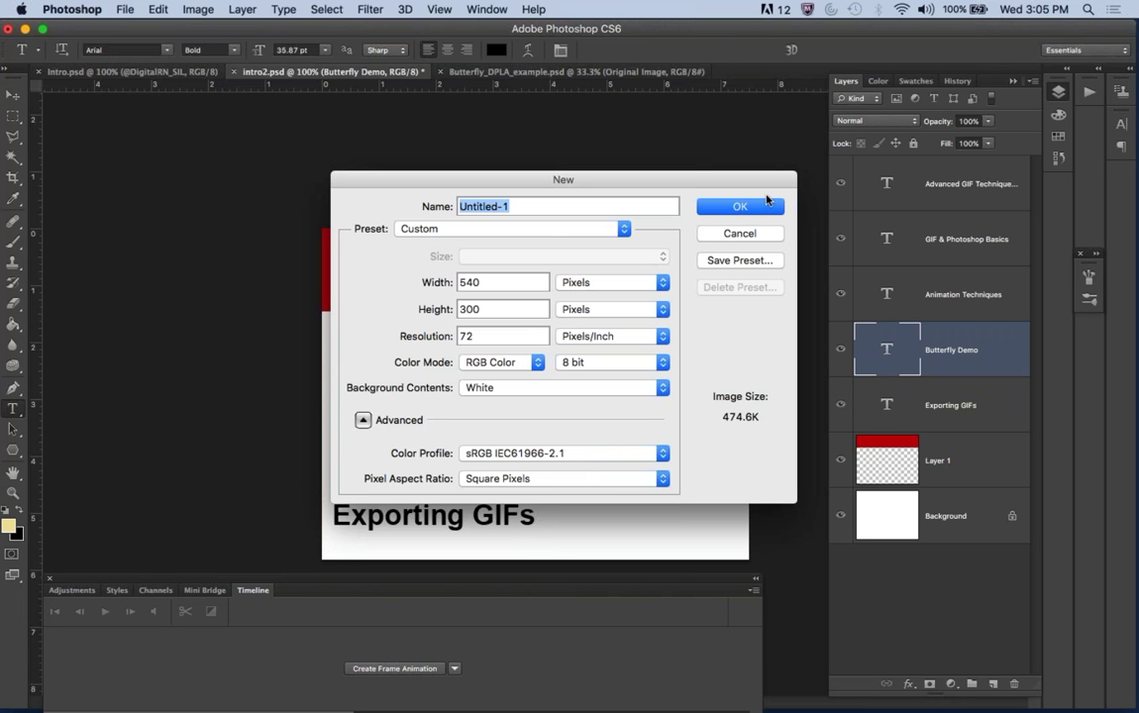
Create a blank 540 × 300 pixel RGB document at 72 pixels/inch with a white background.
{"action": "left_click", "coordinate": [742, 207]}
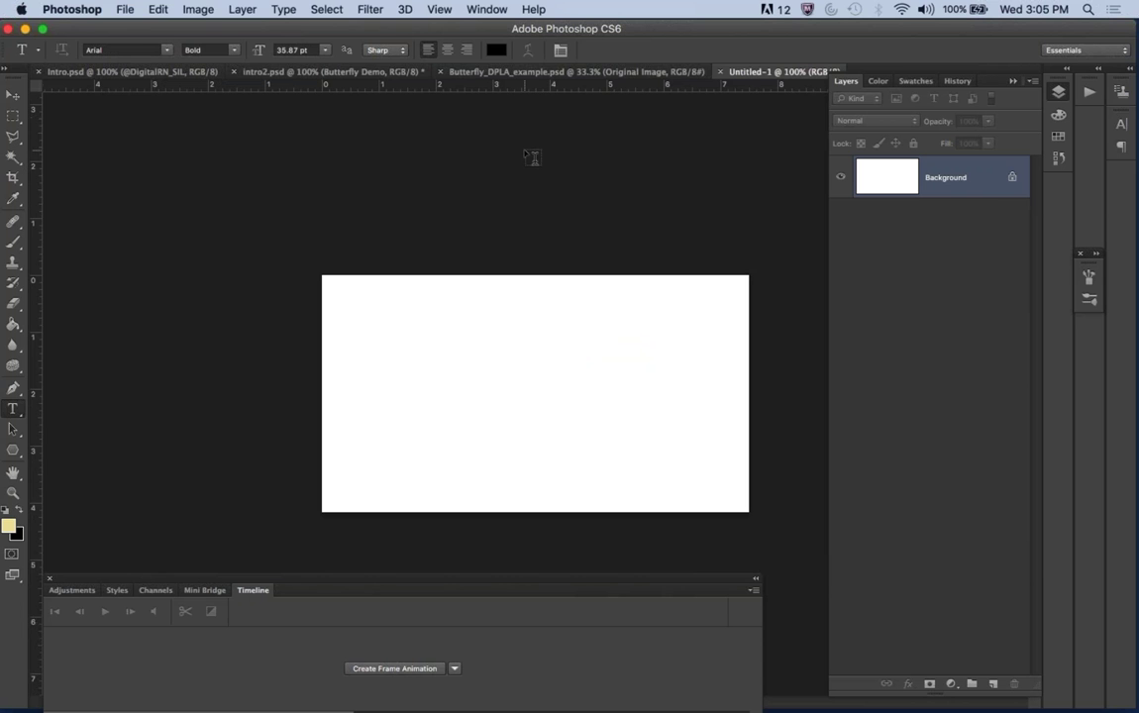
{"action": "left_click", "coordinate": [487, 9]}
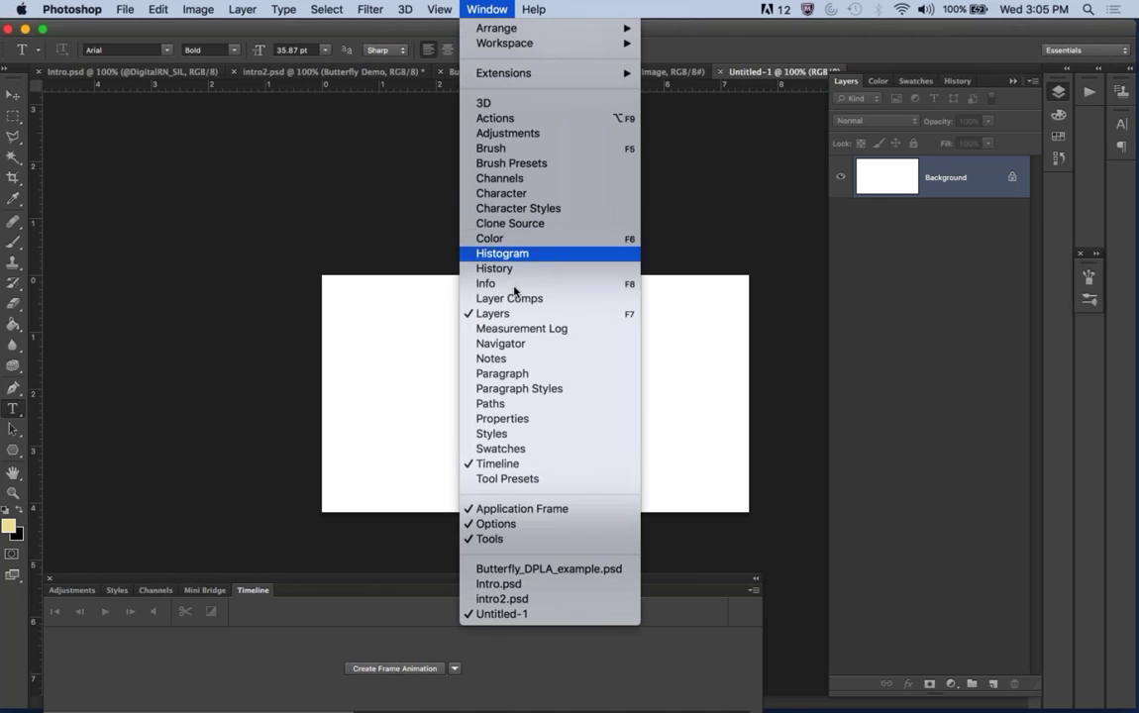
{"action": "left_click", "coordinate": [496, 5]}
{"action": "left_click", "coordinate": [496, 6]}
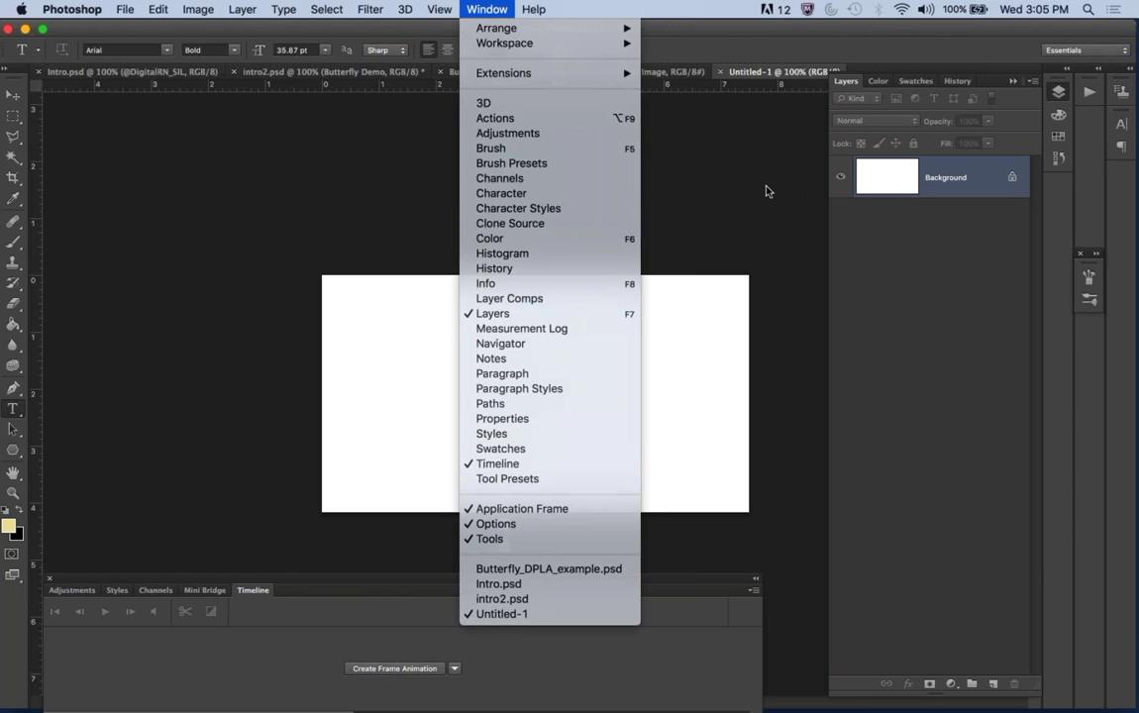
{"action": "left_click", "coordinate": [687, 167]}
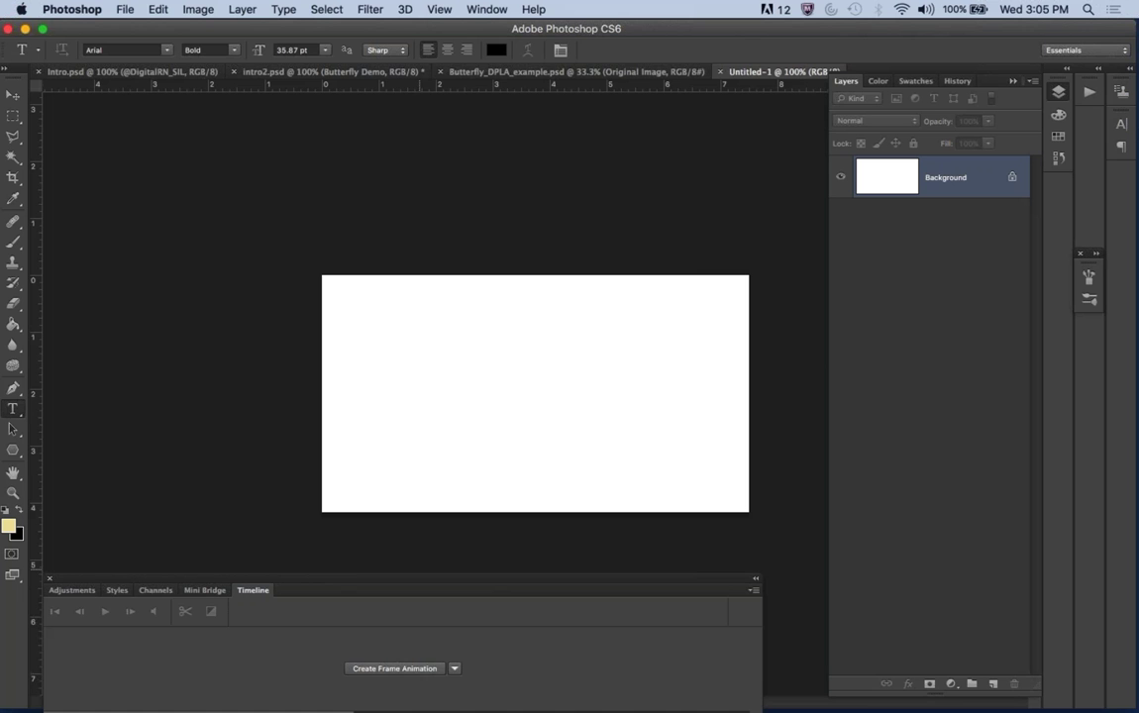
Move the Timeline panel up to just below the canvas and create a frame animation in it.
{"action": "left_click_drag", "start_coordinate": [414, 580], "coordinate": [417, 531]}
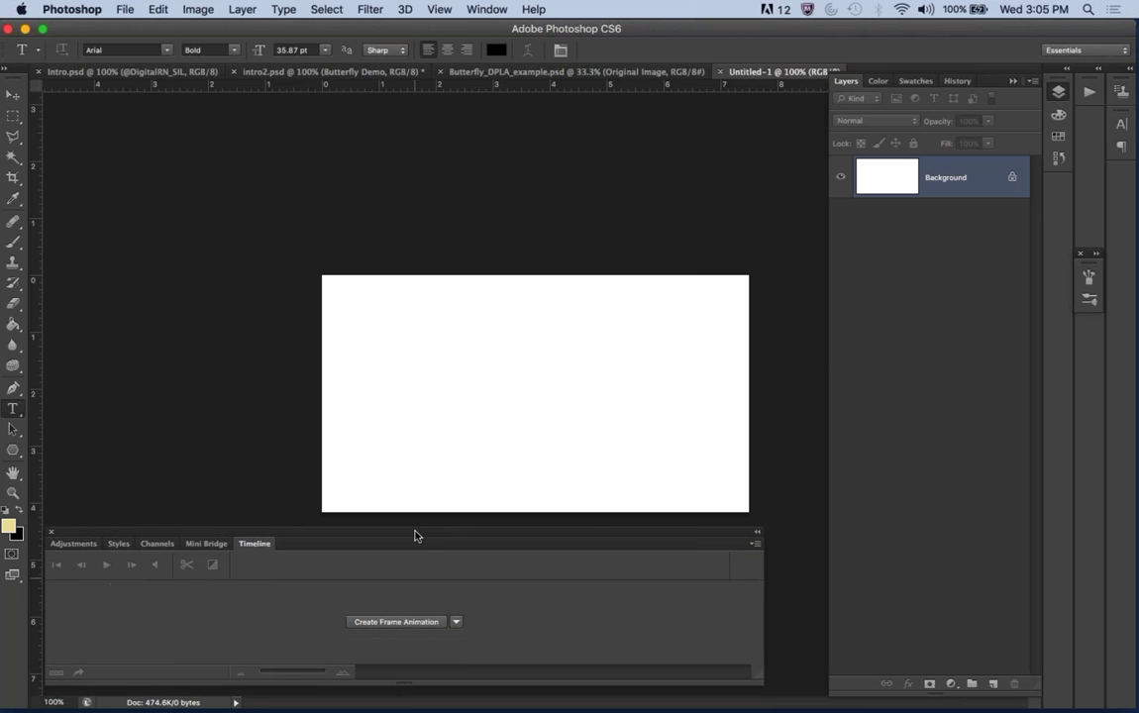
{"action": "left_click", "coordinate": [457, 623]}
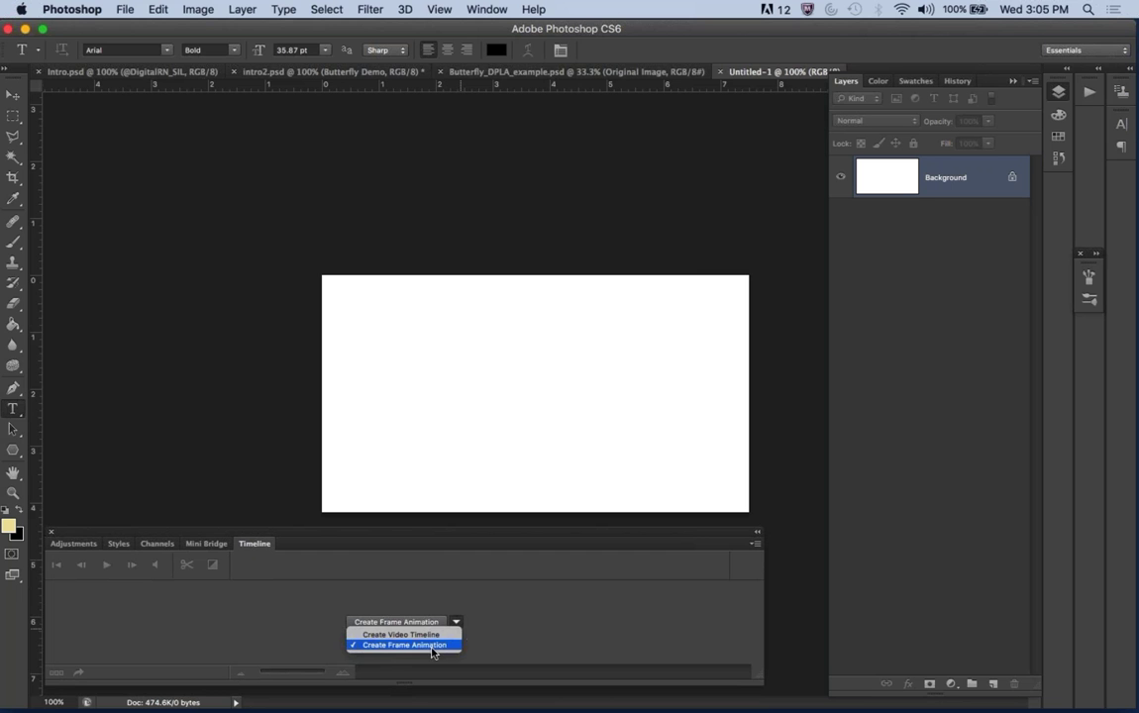
{"action": "left_click", "coordinate": [431, 649]}
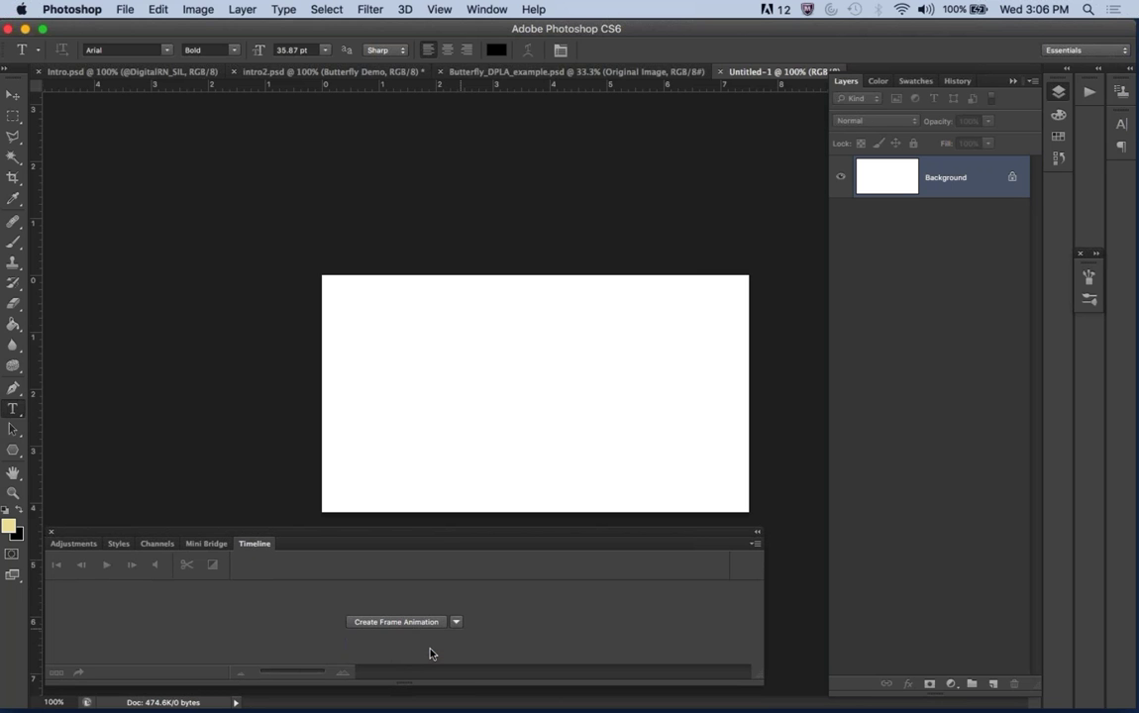
{"action": "left_click", "coordinate": [396, 622]}
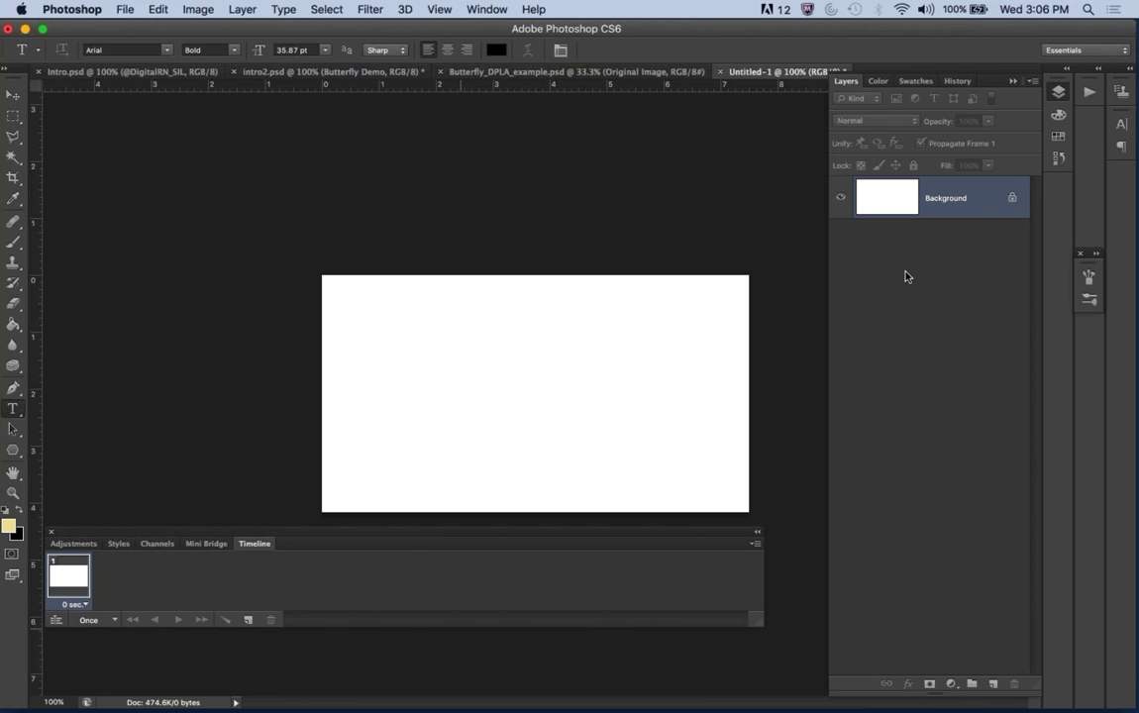
Add four empty layers above the background, keeping the default names and settings.
{"action": "left_click", "coordinate": [242, 9]}
{"action": "mouse_move", "coordinate": [251, 30]}
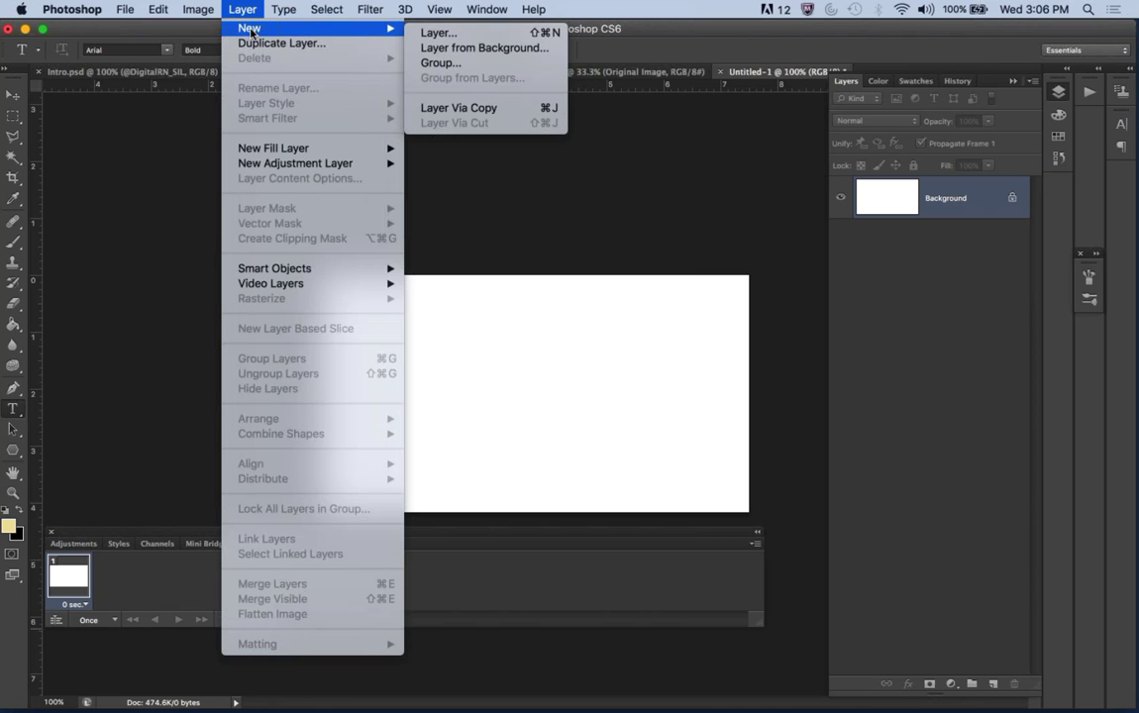
{"action": "left_click", "coordinate": [438, 33]}
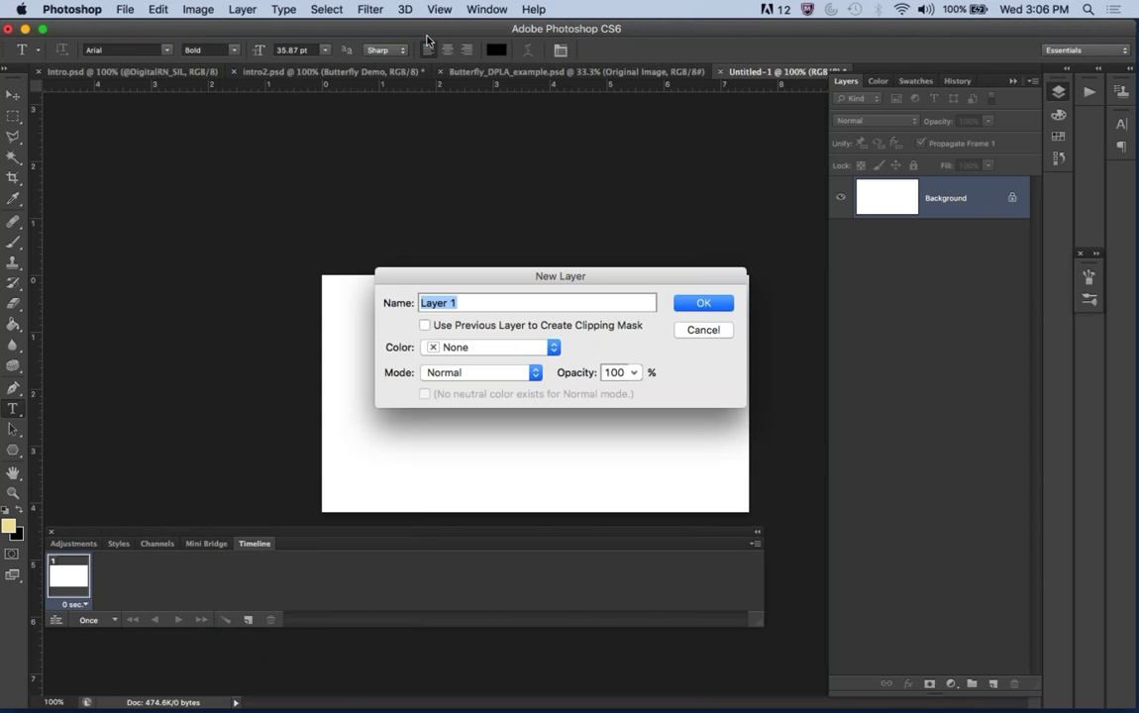
{"action": "key", "text": "Return"}
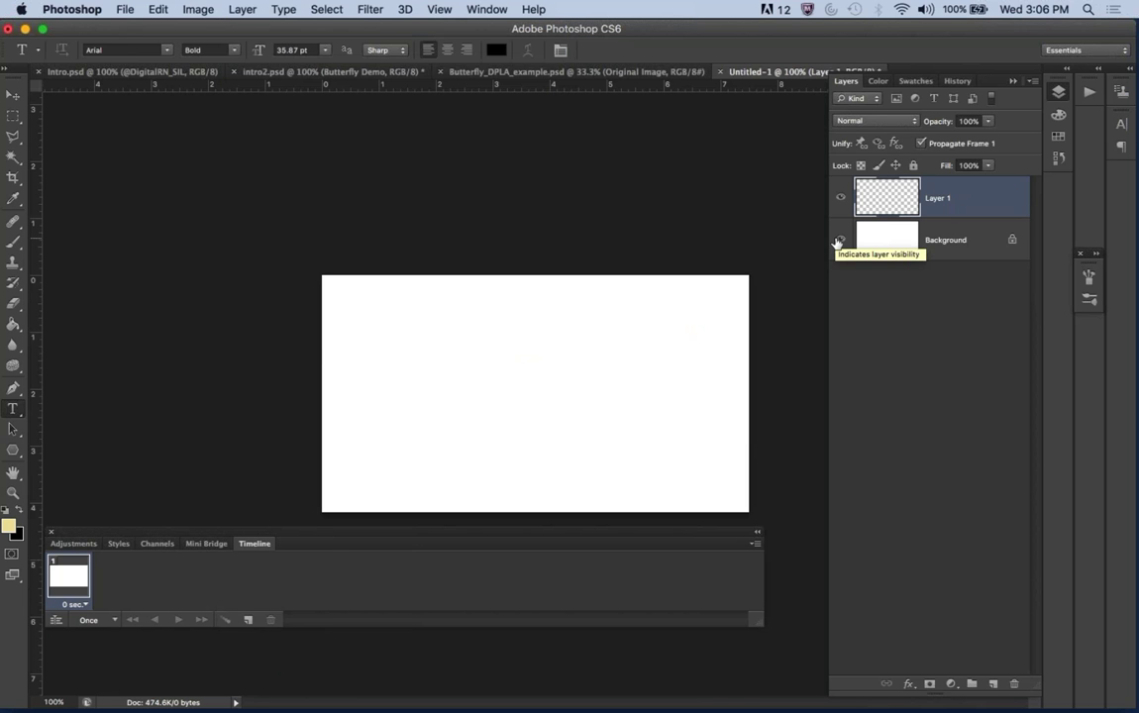
{"action": "key", "text": "super+shift+n"}
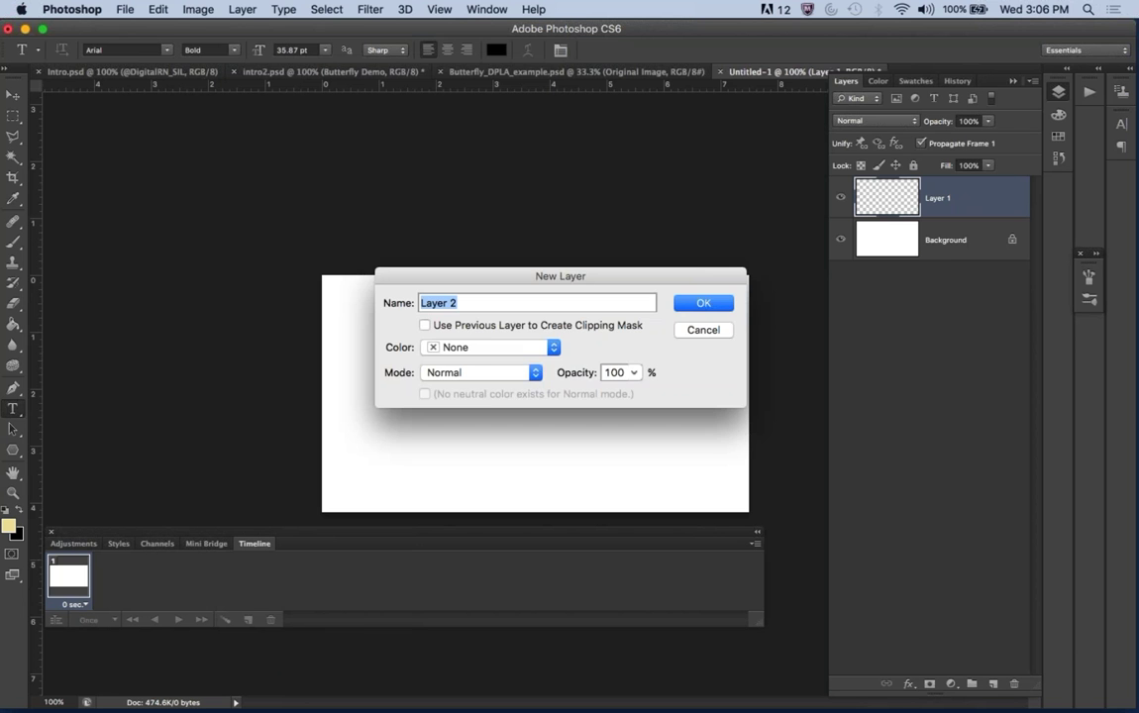
{"action": "key", "text": "Return"}
{"action": "key", "text": "super+shift+n"}
{"action": "key", "text": "Return"}
{"action": "key", "text": "super+shift+n"}
{"action": "key", "text": "Return"}
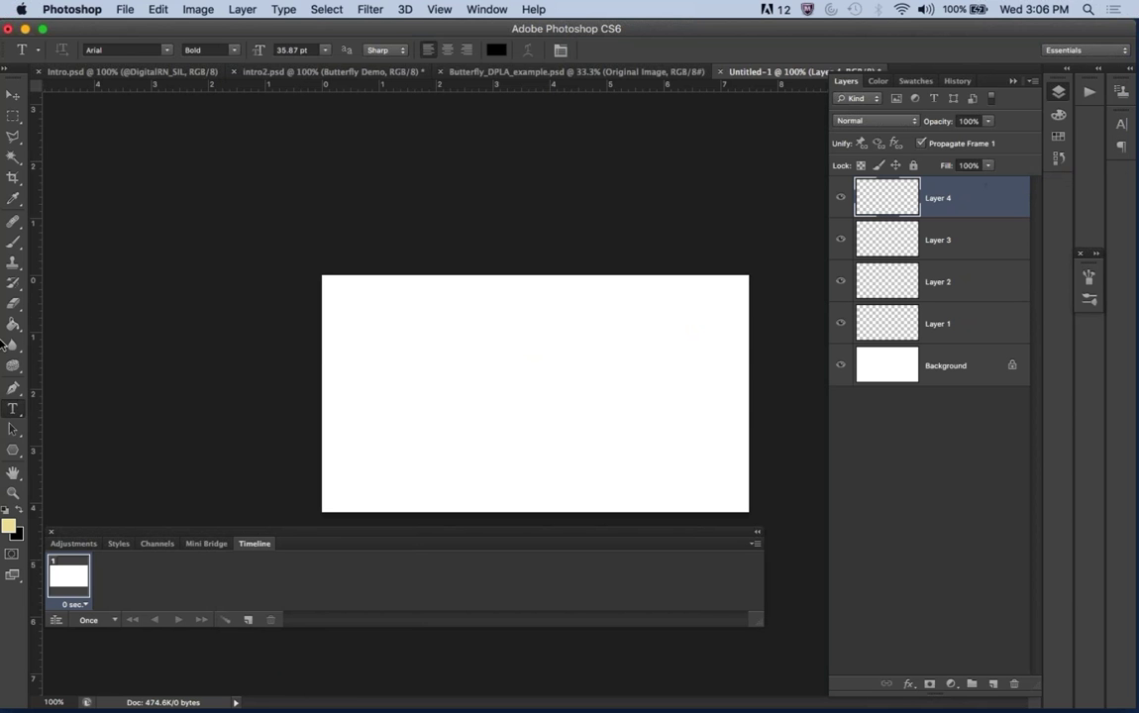
Paint one black 49-pixel brush dot on each of the four layers, forming a vertical column from Layer 4 at the top to Layer 1.
{"action": "left_click", "coordinate": [18, 509]}
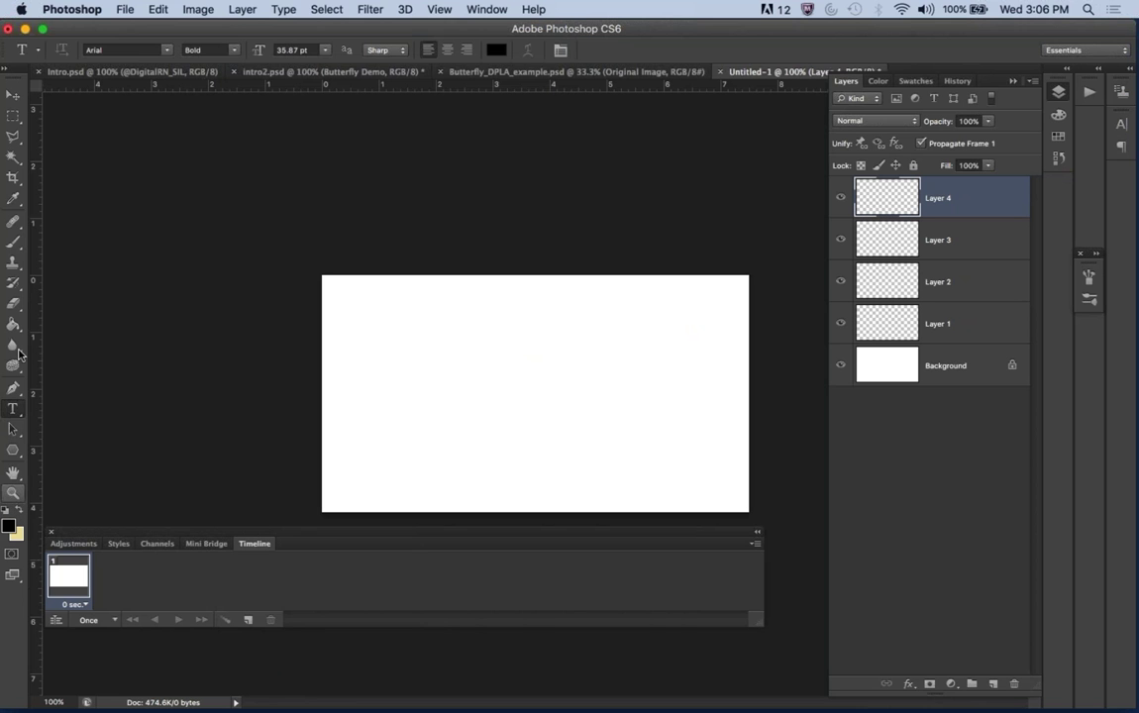
{"action": "left_click", "coordinate": [13, 242]}
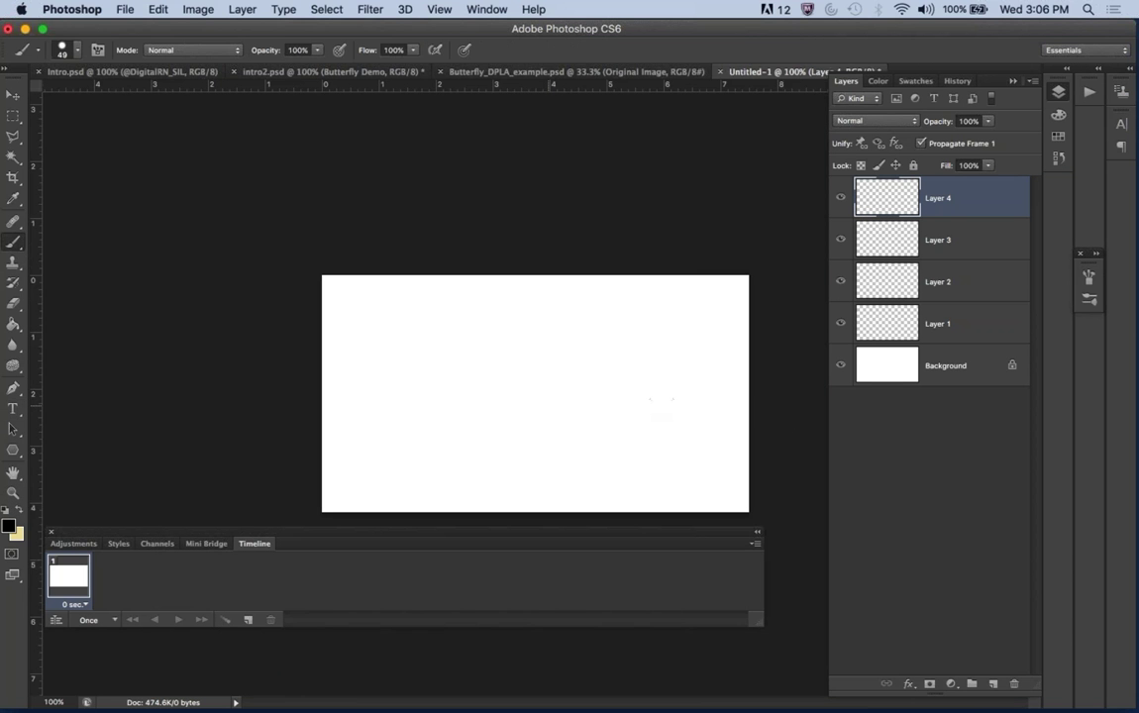
{"action": "left_click", "coordinate": [531, 308]}
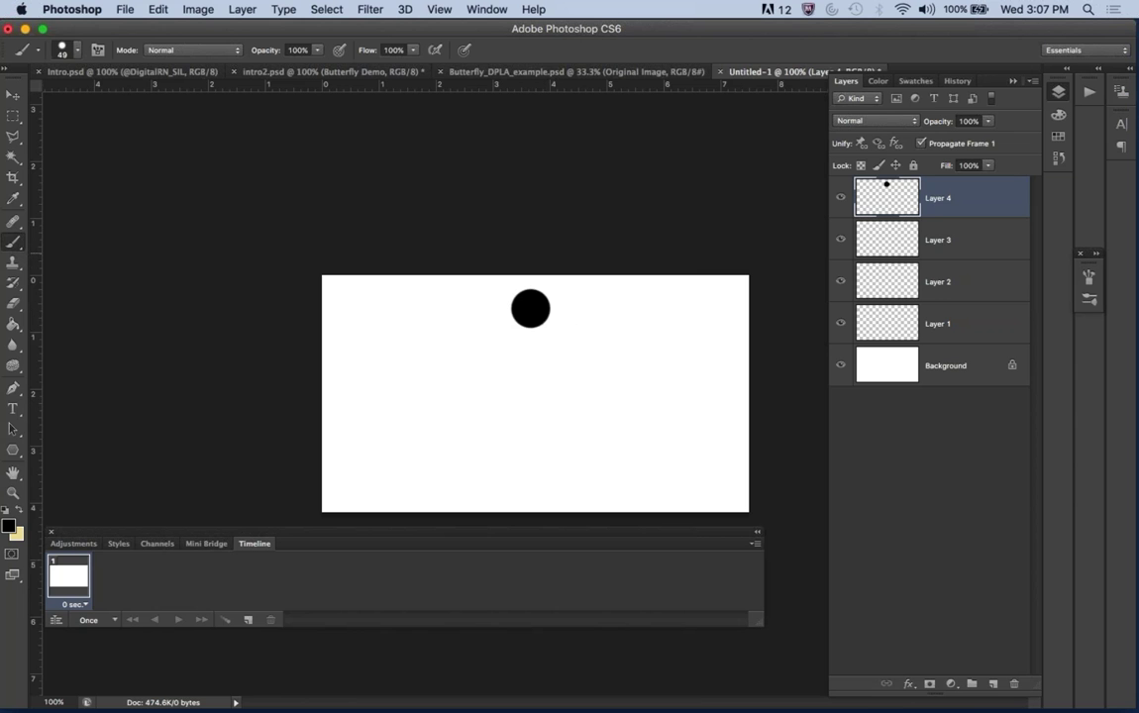
{"action": "left_click", "coordinate": [959, 240]}
{"action": "left_click", "coordinate": [533, 362]}
{"action": "left_click", "coordinate": [958, 283]}
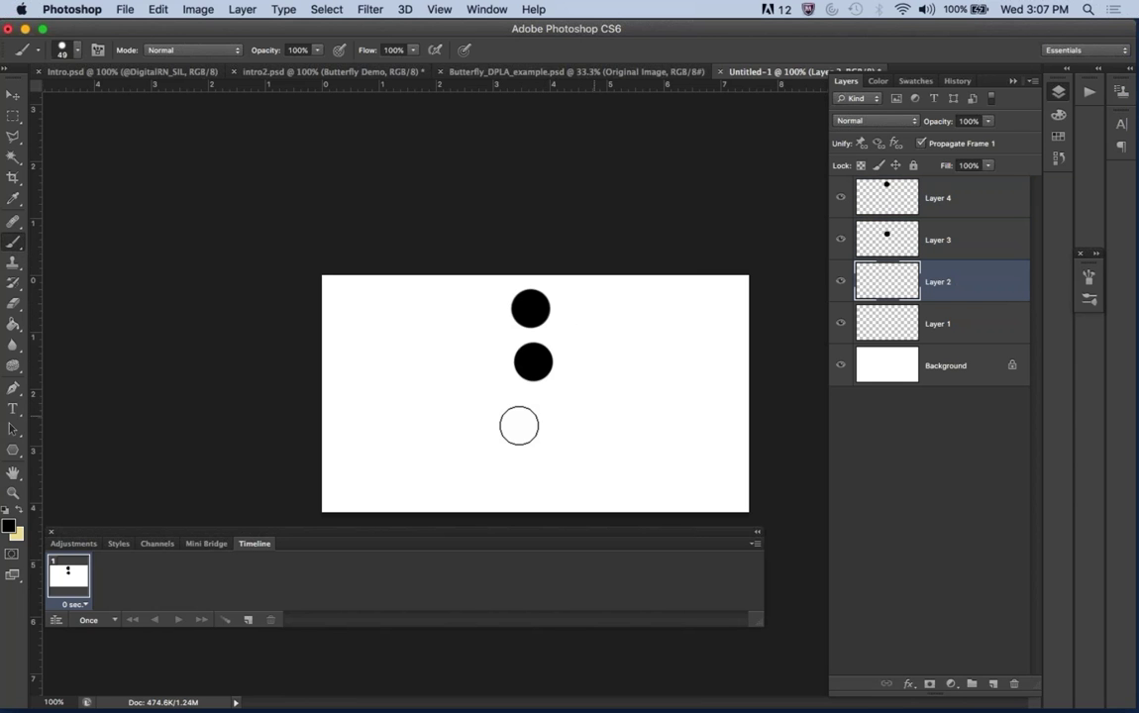
{"action": "left_click", "coordinate": [534, 421]}
{"action": "left_click", "coordinate": [937, 337]}
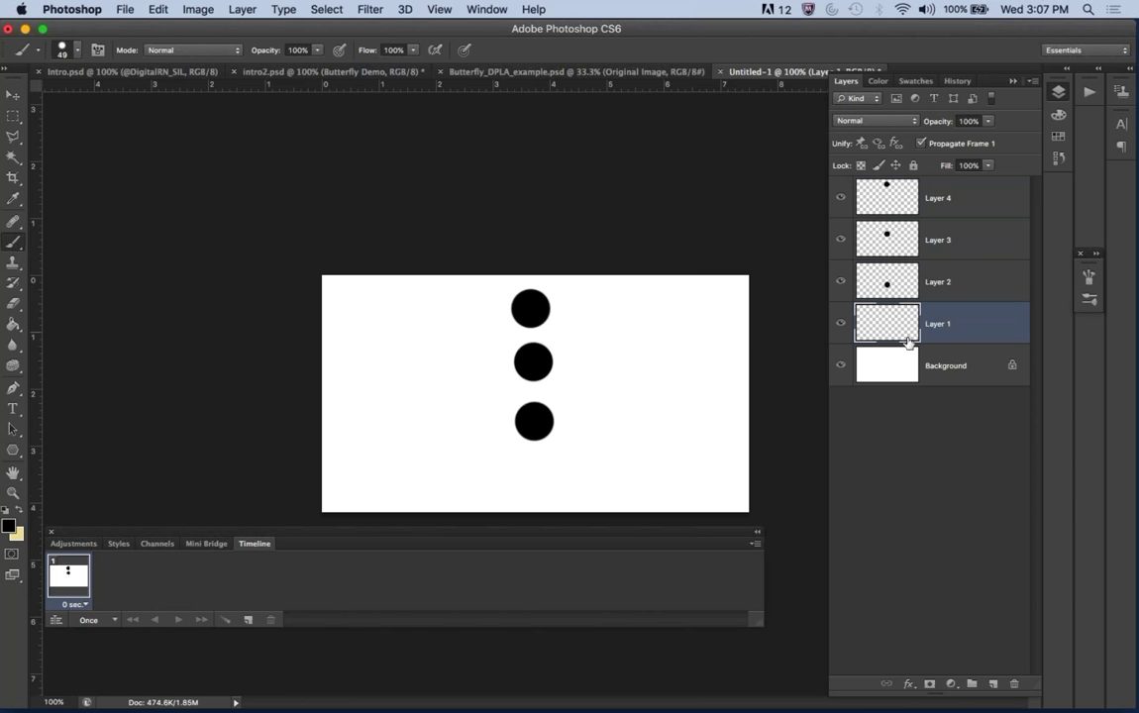
{"action": "left_click", "coordinate": [532, 480]}
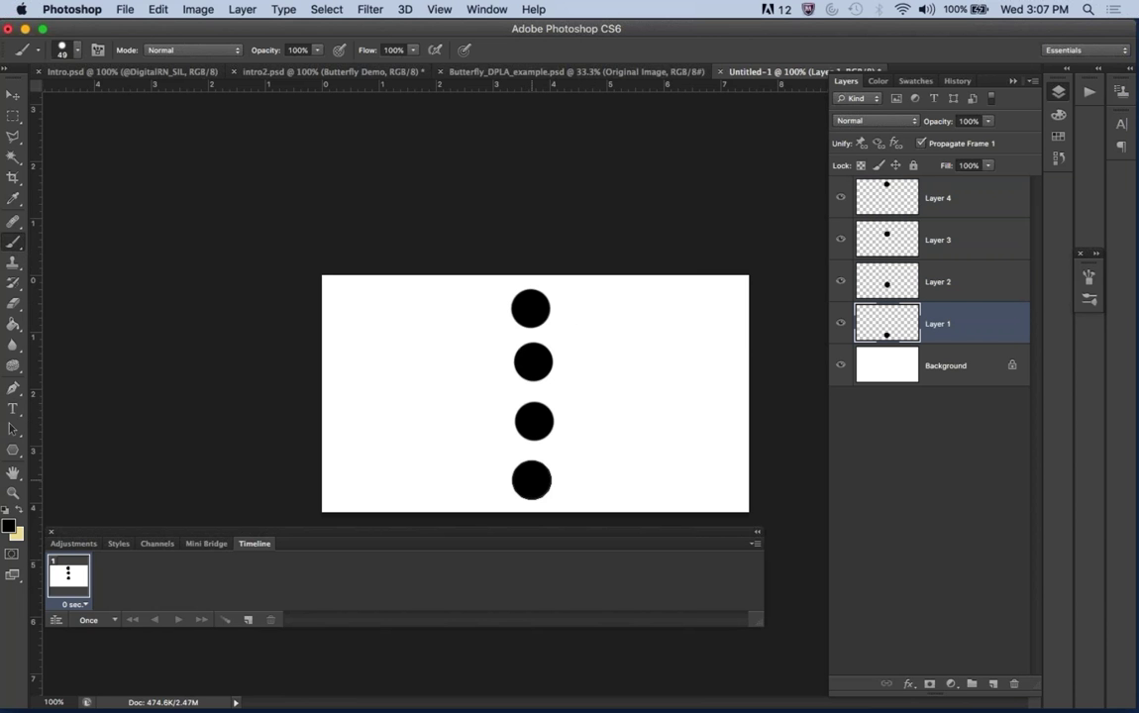
Rename the four dot layers, from the topmost down, as move, flicker, effects and transform.
{"action": "left_click", "coordinate": [942, 198]}
{"action": "double_click", "coordinate": [942, 198]}
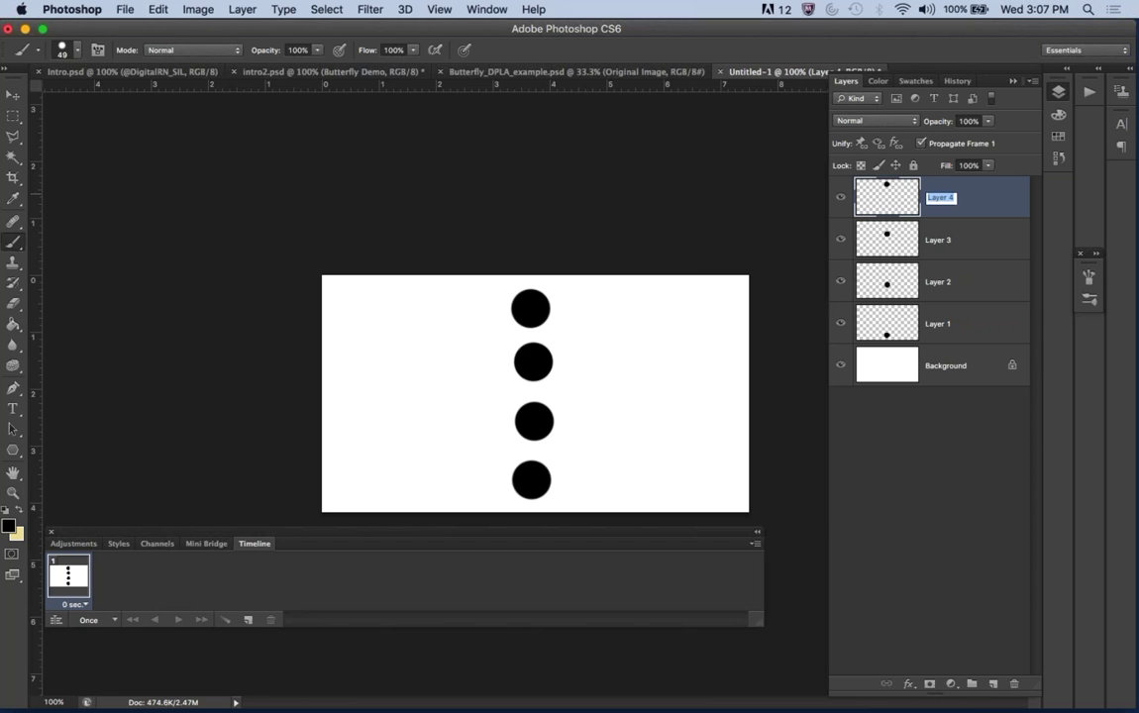
{"action": "type", "text": "move"}
{"action": "key", "text": "Tab"}
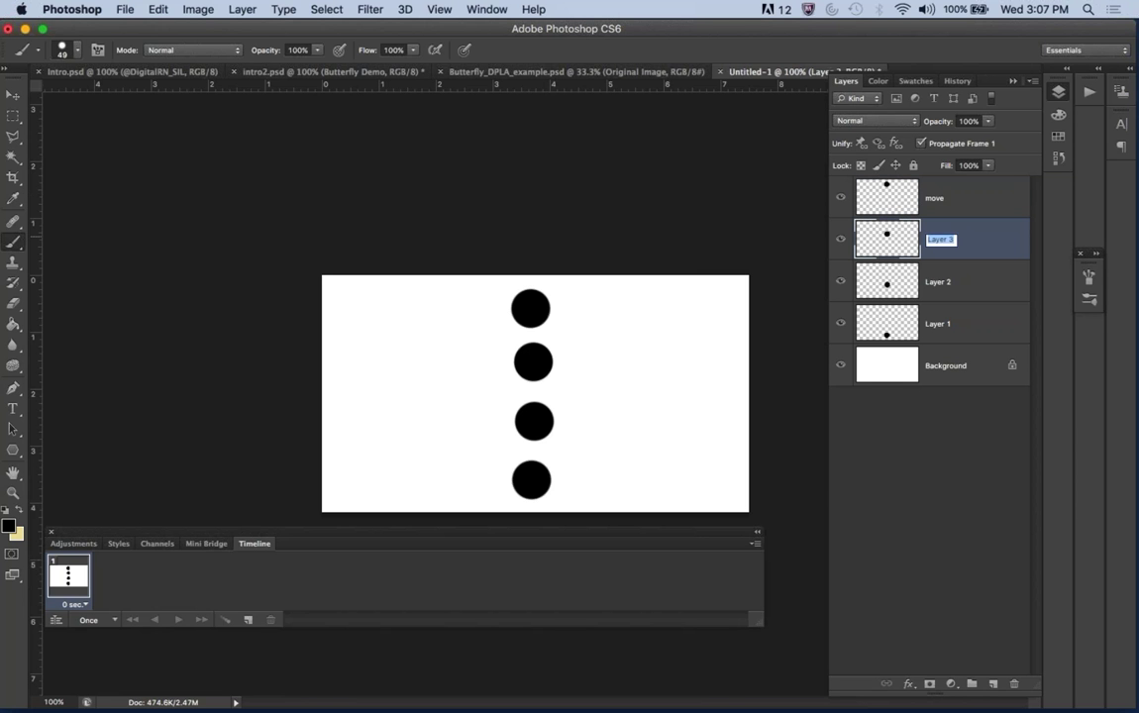
{"action": "type", "text": "flicker"}
{"action": "double_click", "coordinate": [939, 280]}
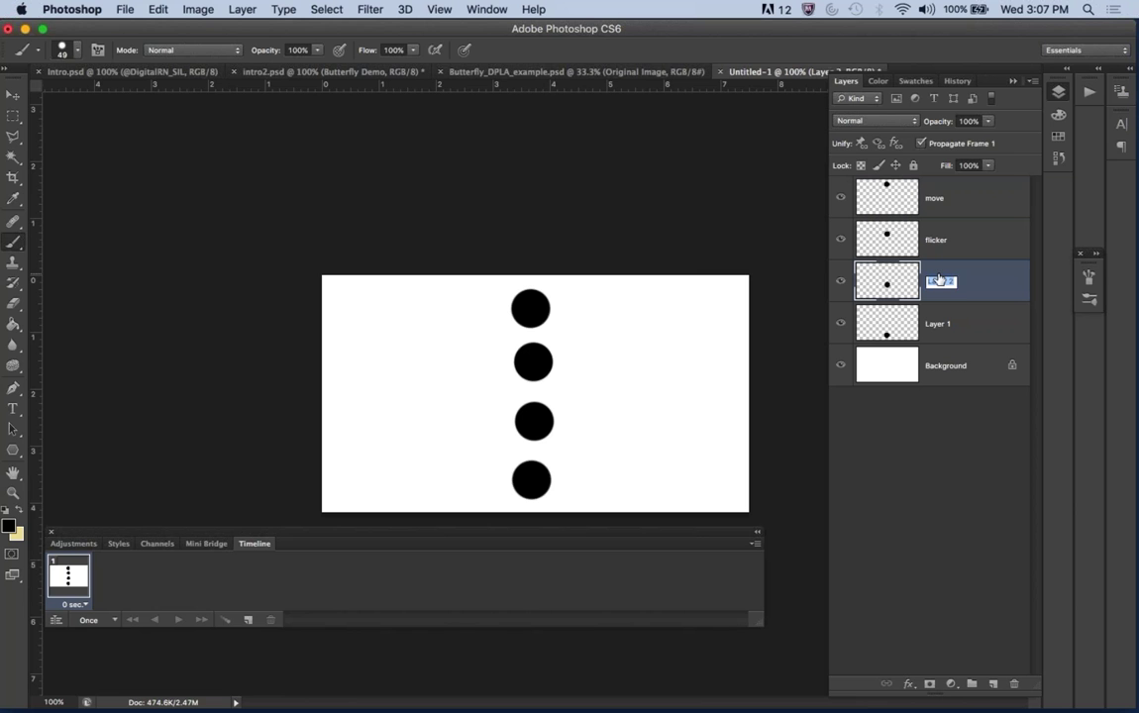
{"action": "type", "text": "sffects"}
{"action": "double_click", "coordinate": [941, 324]}
{"action": "type", "text": "transform"}
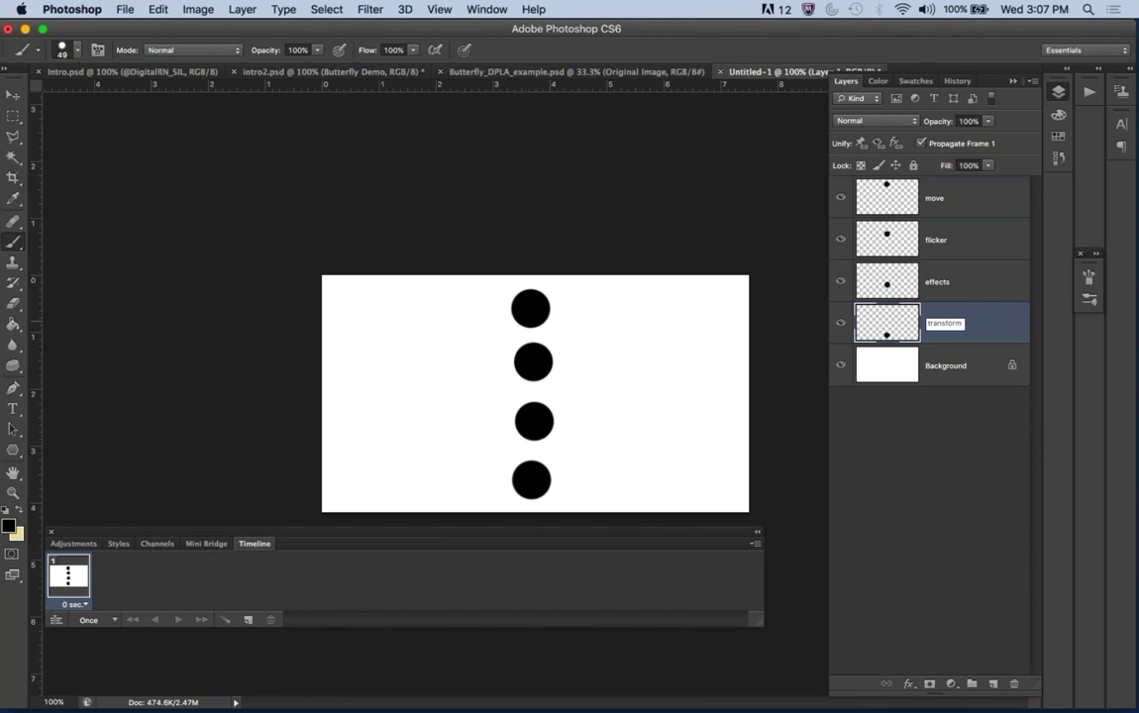
{"action": "left_click", "coordinate": [910, 458]}
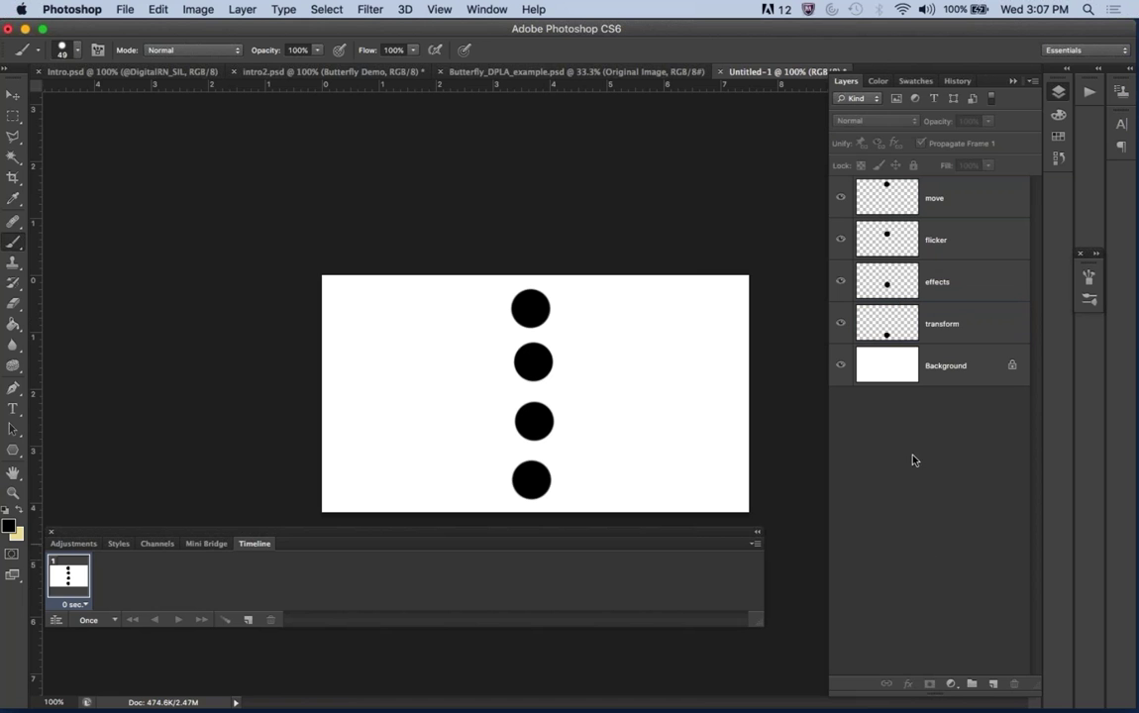
Give the move layer a red colour label and add an empty layer group above it.
{"action": "right_click", "coordinate": [941, 204]}
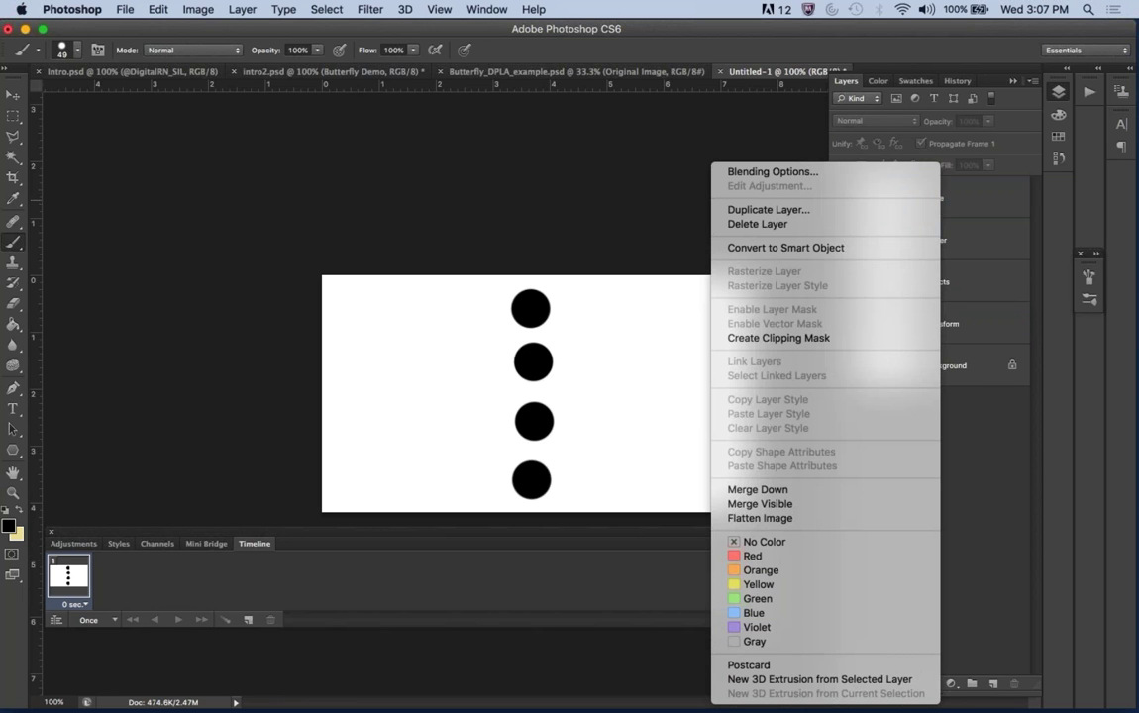
{"action": "left_click", "coordinate": [798, 564]}
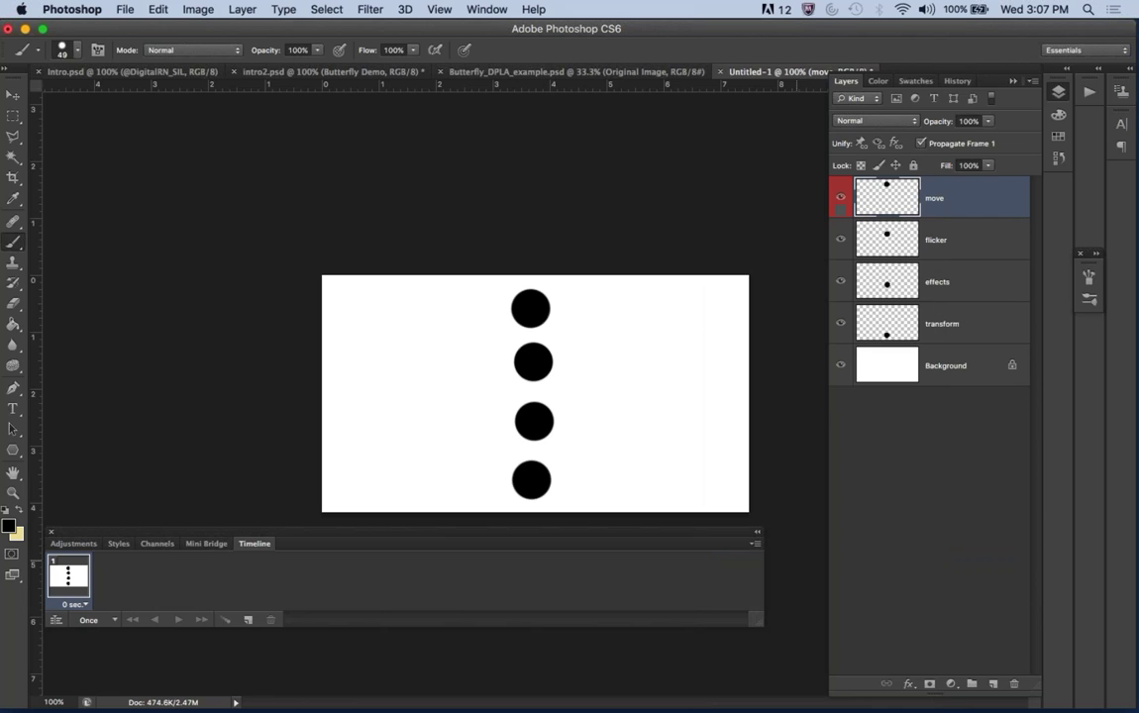
{"action": "left_click", "coordinate": [971, 684]}
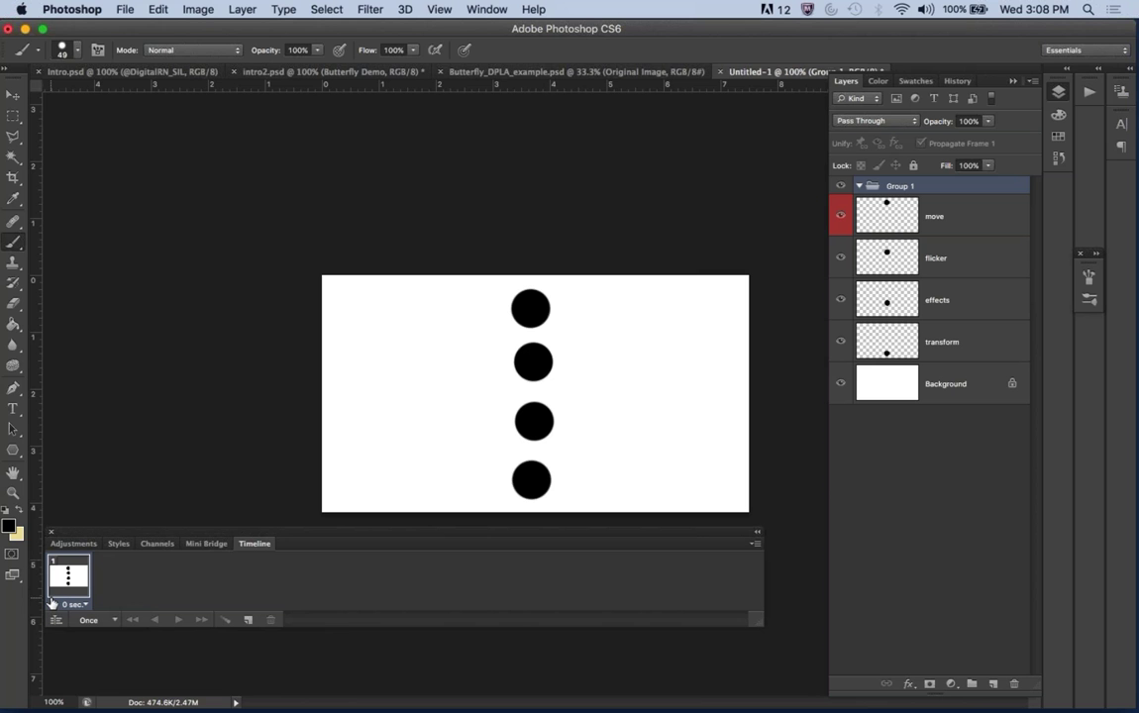
Add a second frame to the animation and set the delay of both frames to 0.1 seconds.
{"action": "left_click", "coordinate": [249, 621]}
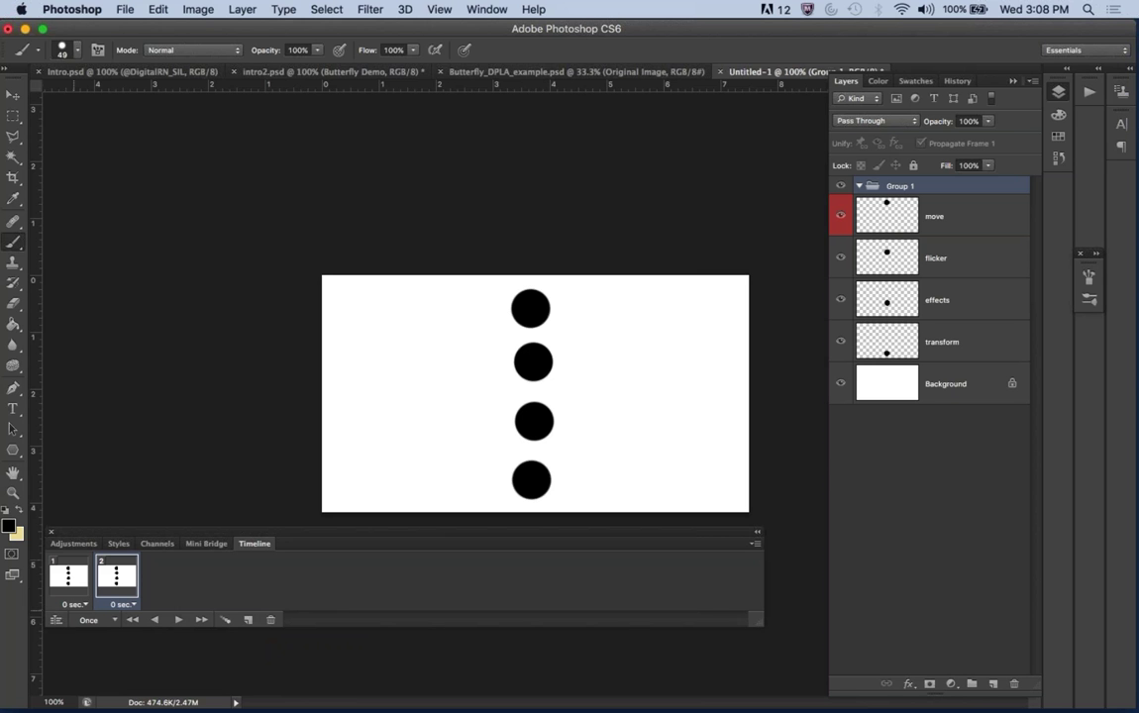
{"action": "left_click", "coordinate": [83, 606]}
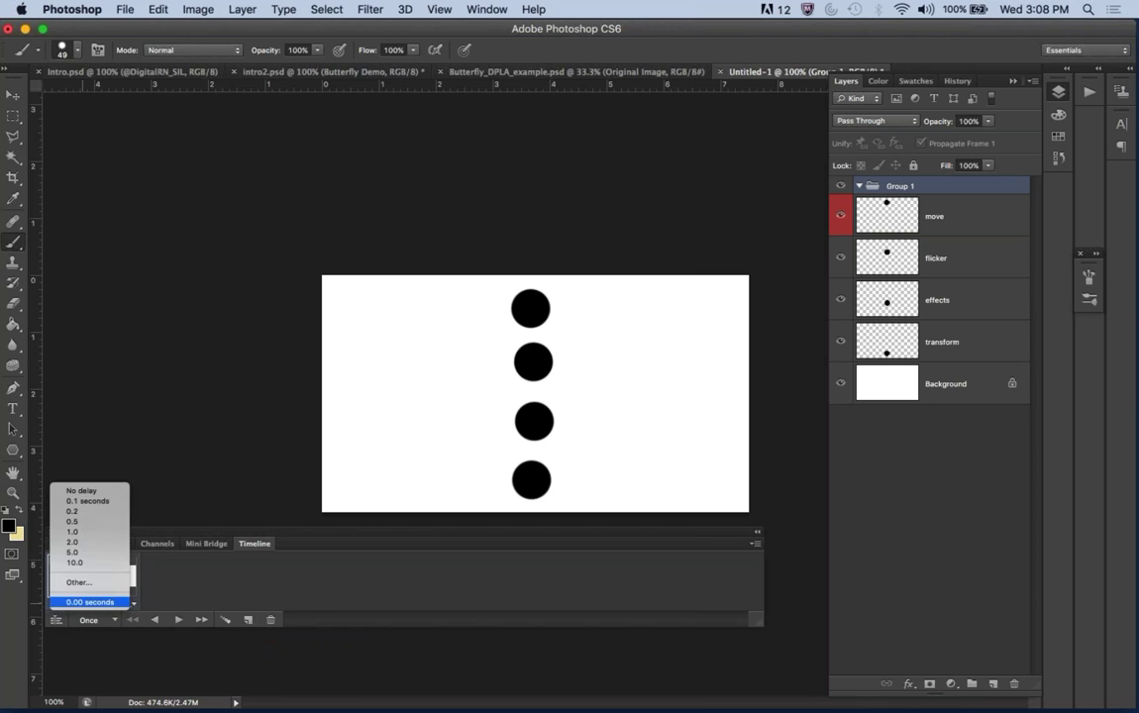
{"action": "left_click", "coordinate": [84, 542]}
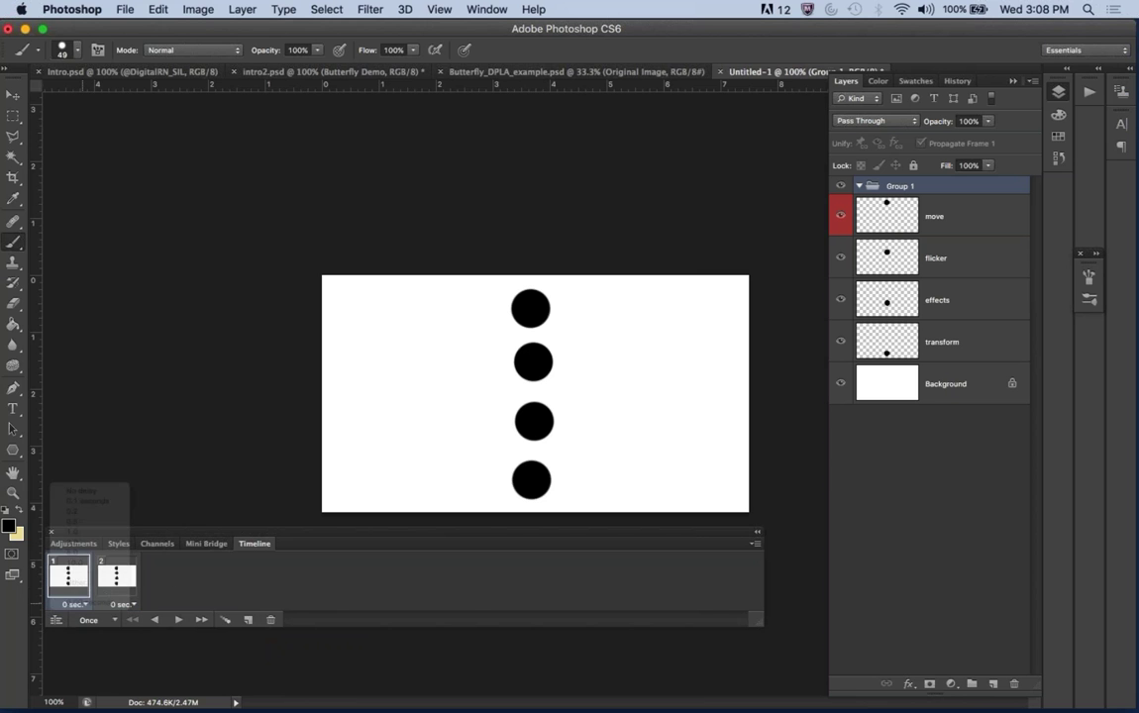
{"action": "left_click", "coordinate": [132, 606]}
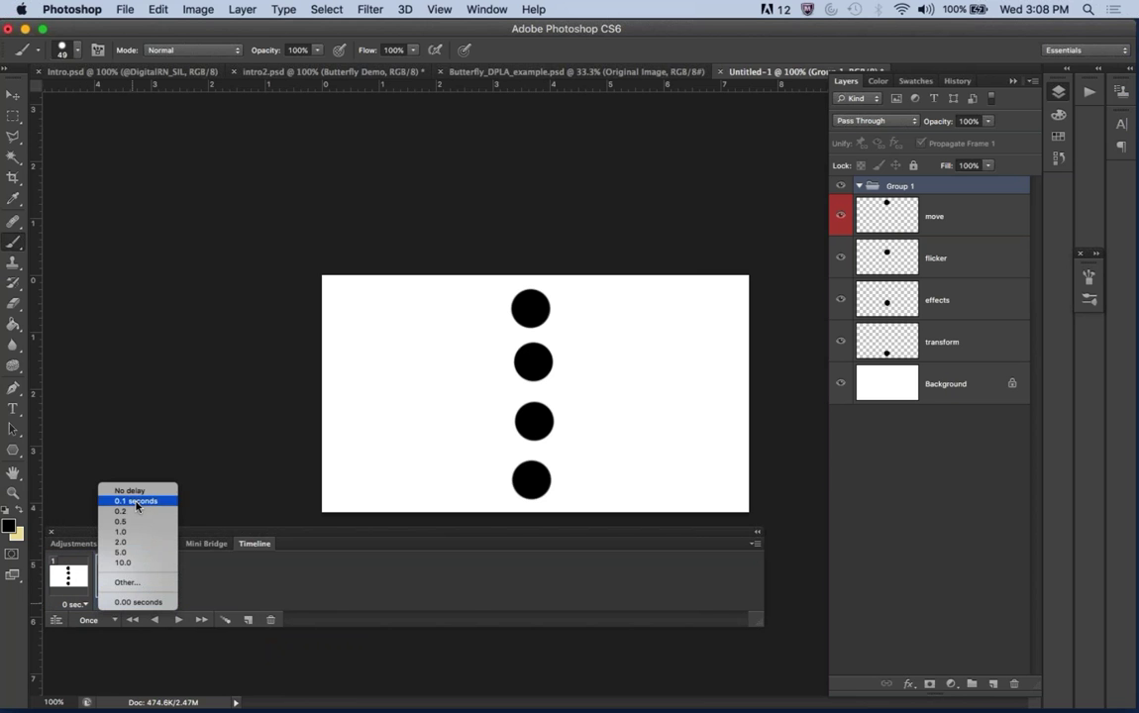
{"action": "left_click", "coordinate": [136, 502]}
{"action": "left_click", "coordinate": [83, 606]}
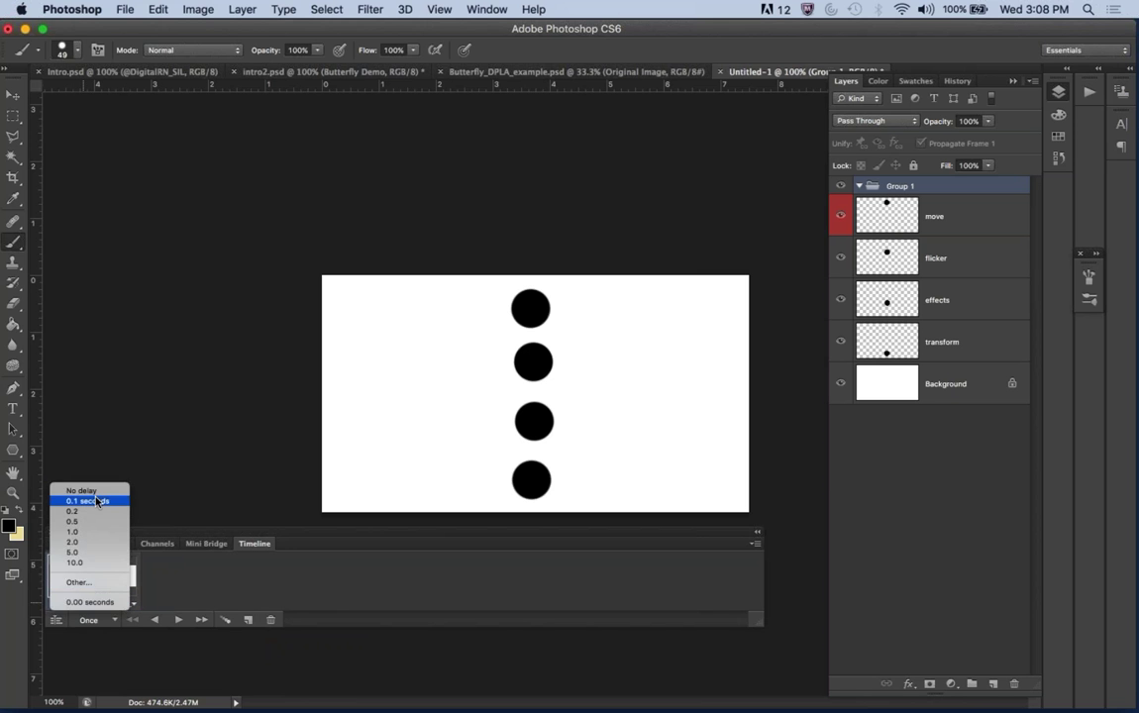
{"action": "left_click", "coordinate": [97, 503]}
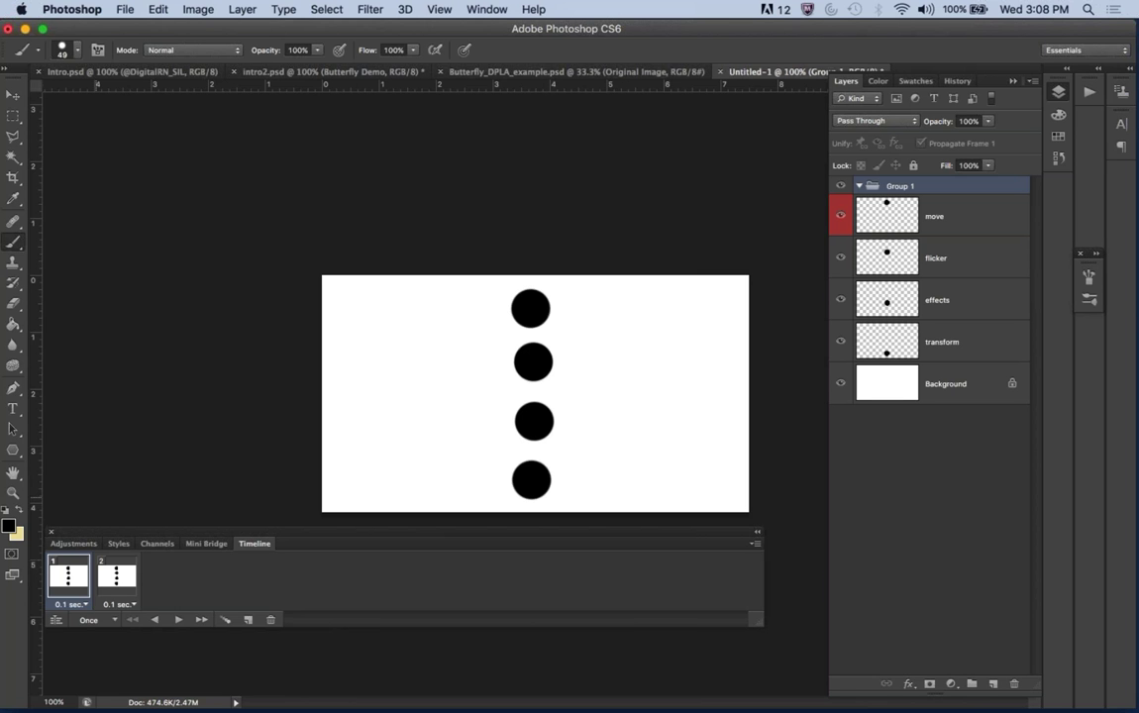
Set the animation's looping option to Once.
{"action": "left_click", "coordinate": [111, 619]}
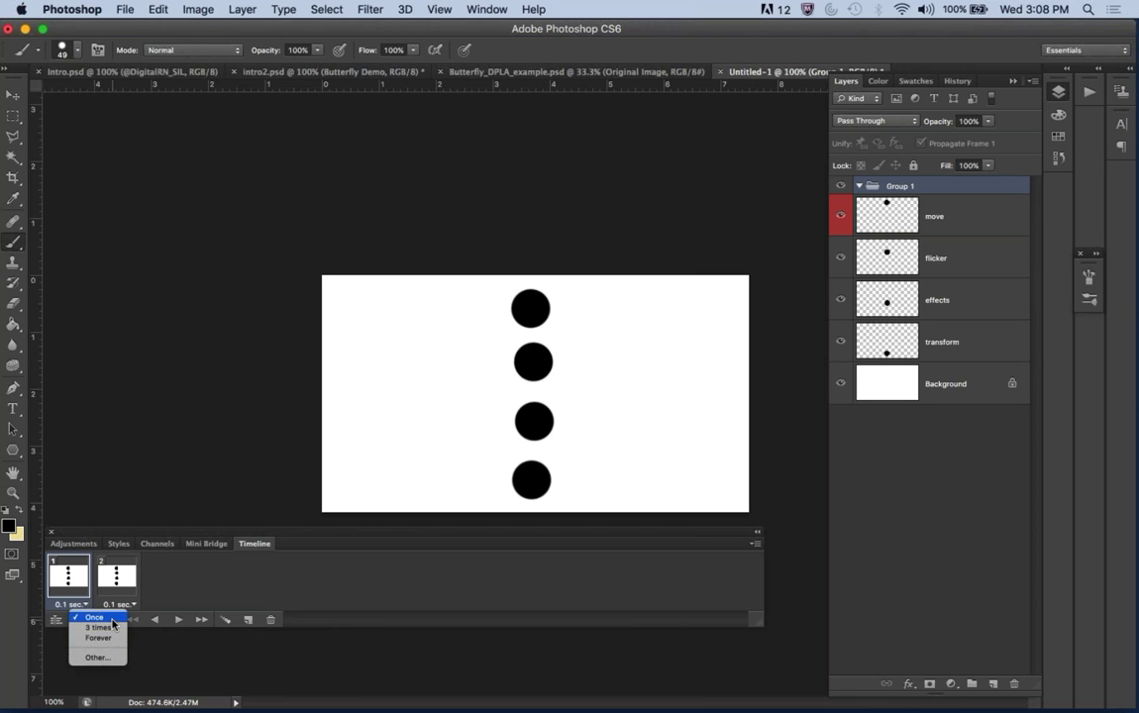
{"action": "left_click", "coordinate": [94, 617]}
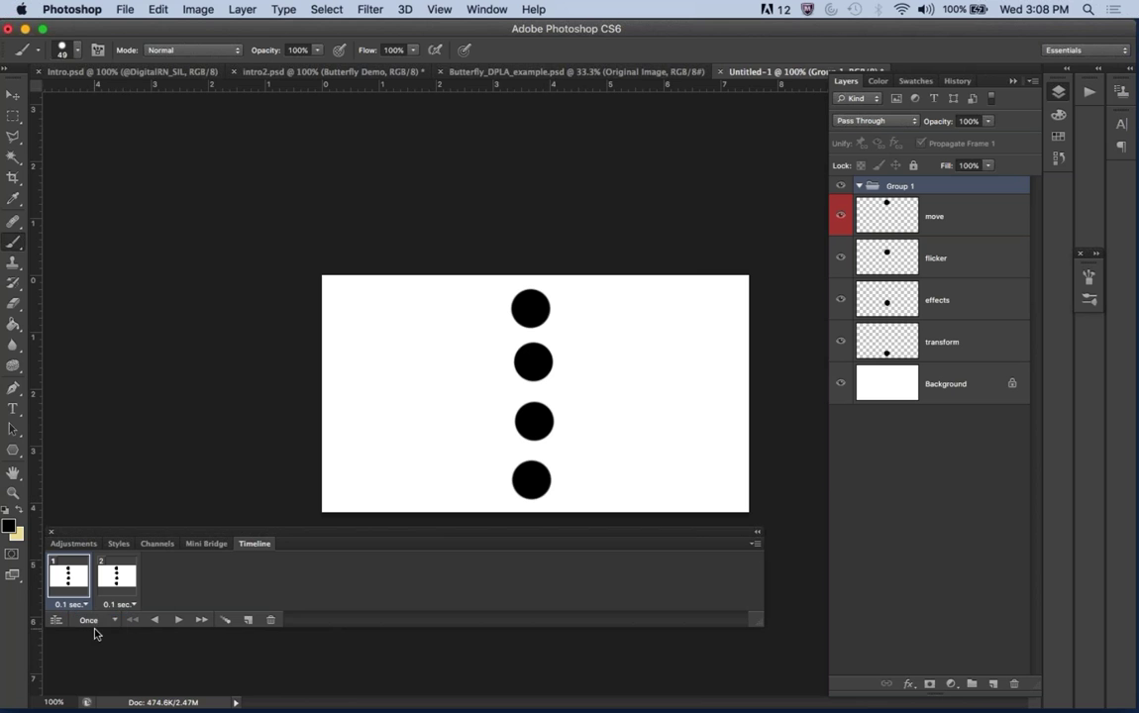
Set the animation's looping option to Forever.
{"action": "left_click", "coordinate": [114, 621]}
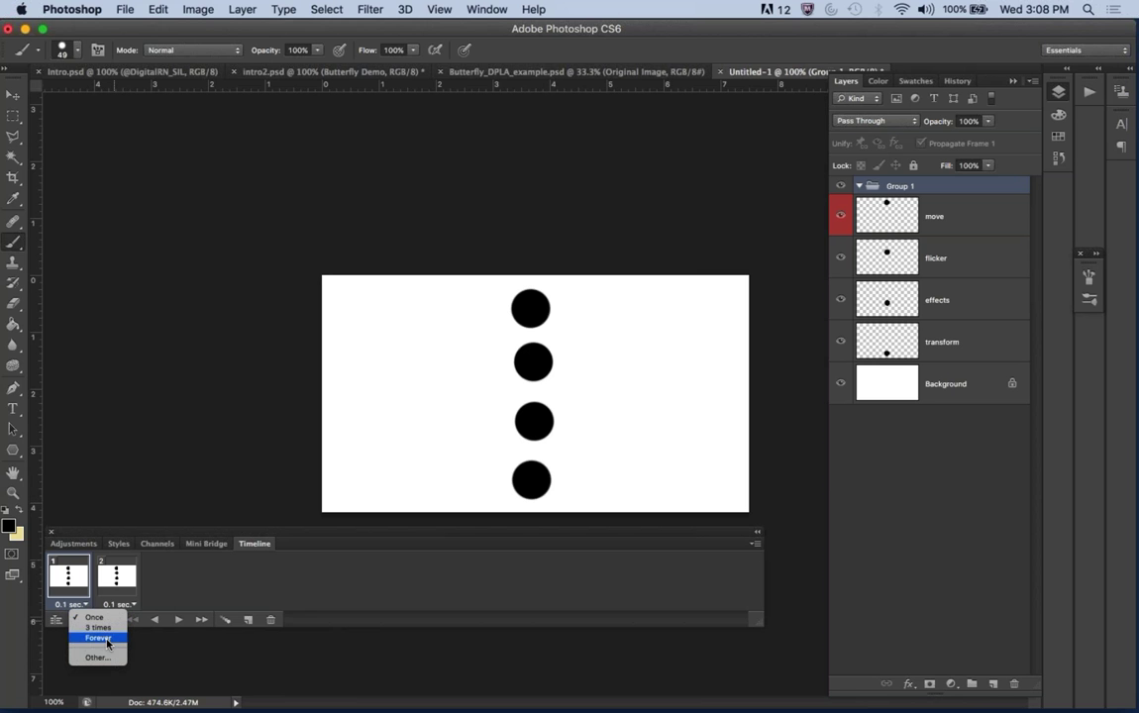
{"action": "left_click", "coordinate": [107, 639]}
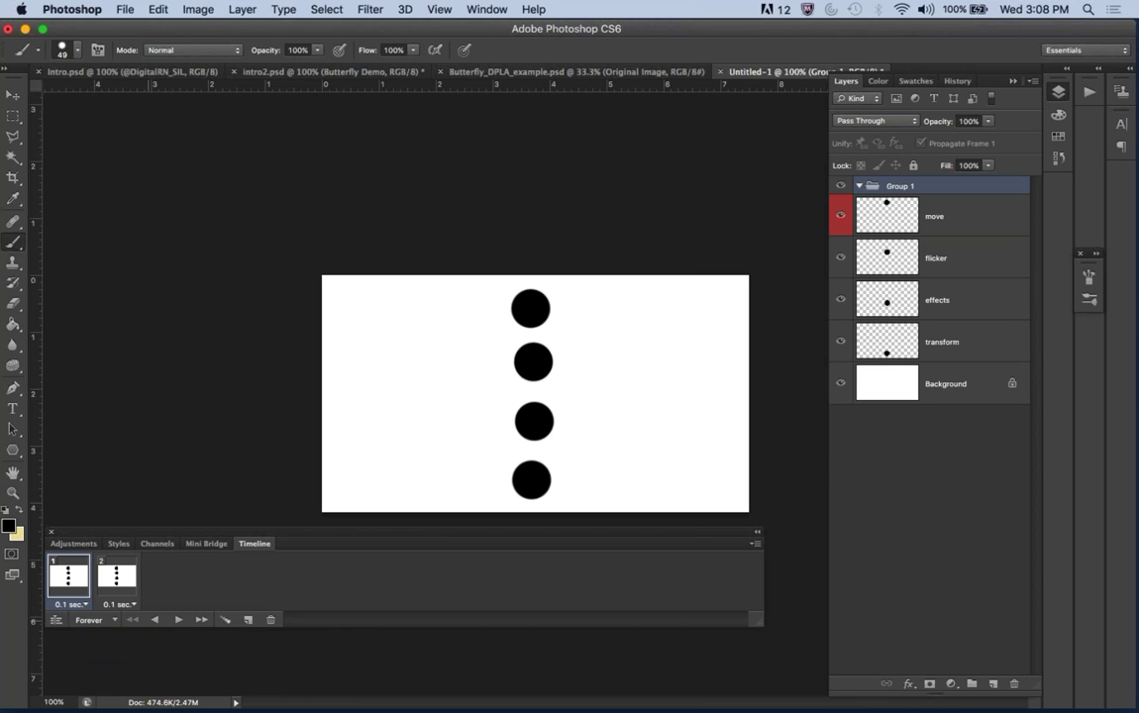
{"action": "left_click", "coordinate": [178, 620]}
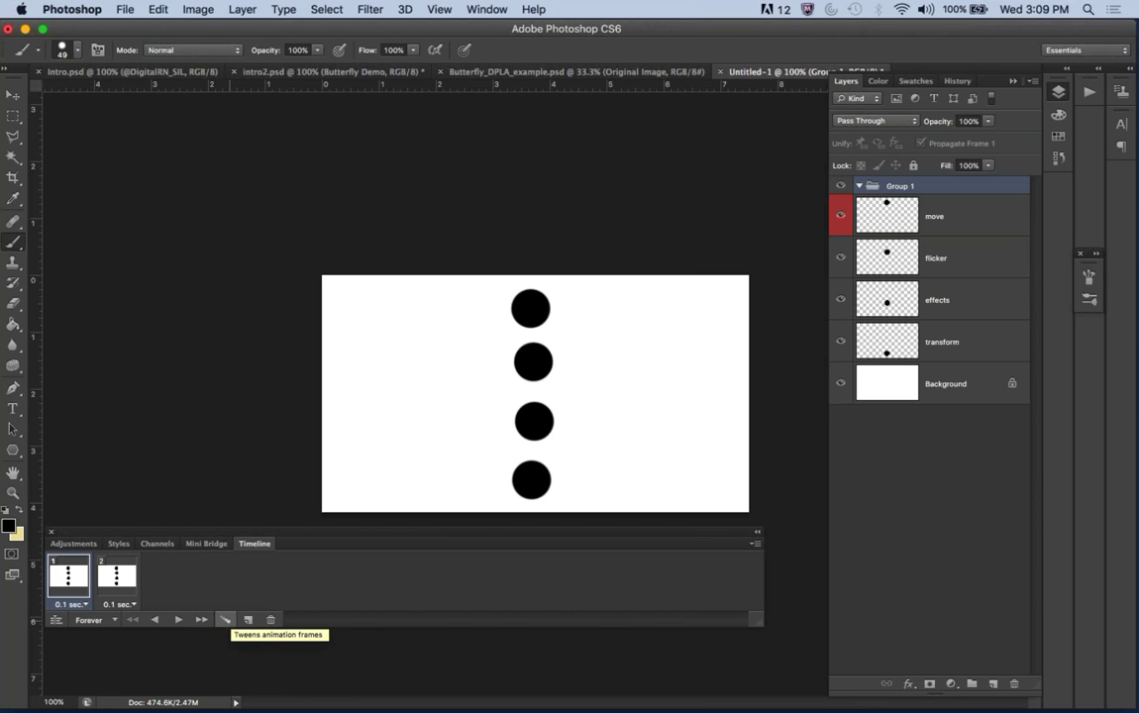
{"action": "left_click", "coordinate": [754, 545]}
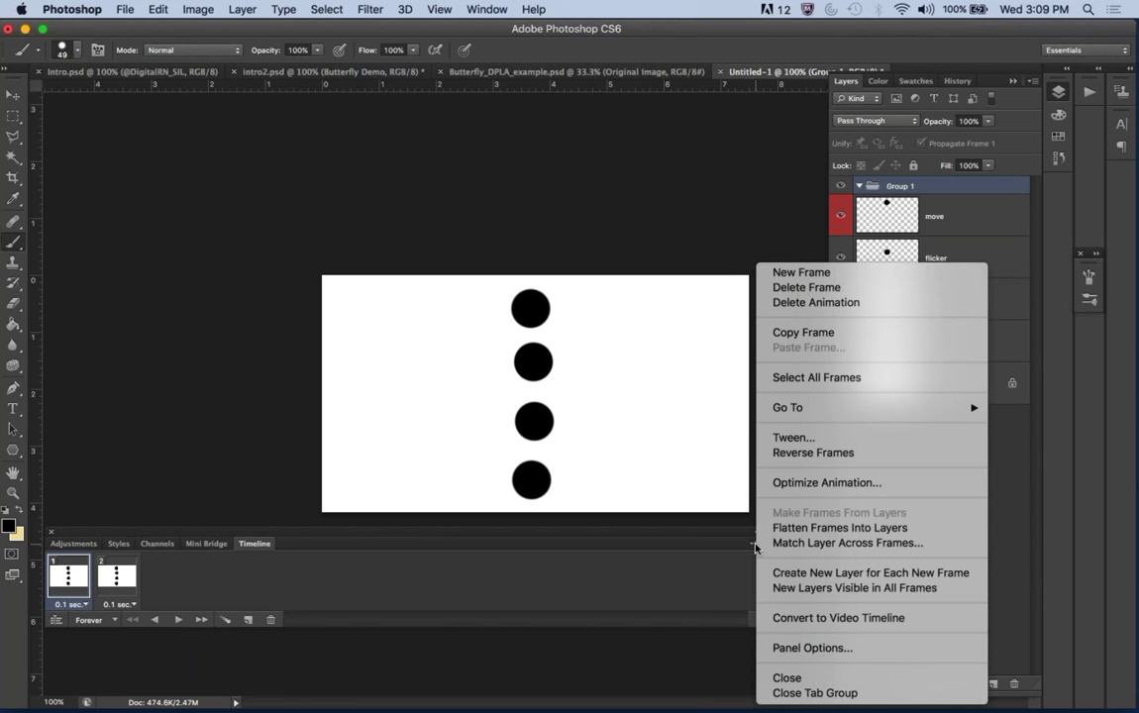
{"action": "key", "text": "Escape"}
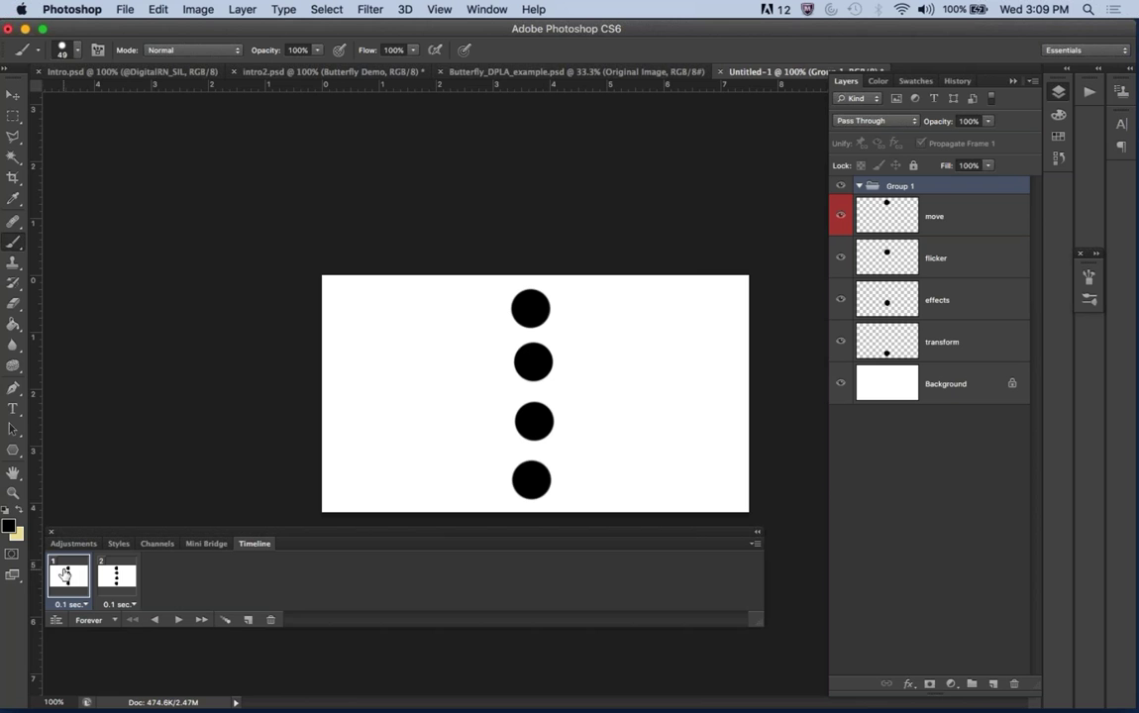
In frame 2, move the dot on the move layer slightly to the right with the Move tool and deselect the layer.
{"action": "left_click", "coordinate": [937, 216]}
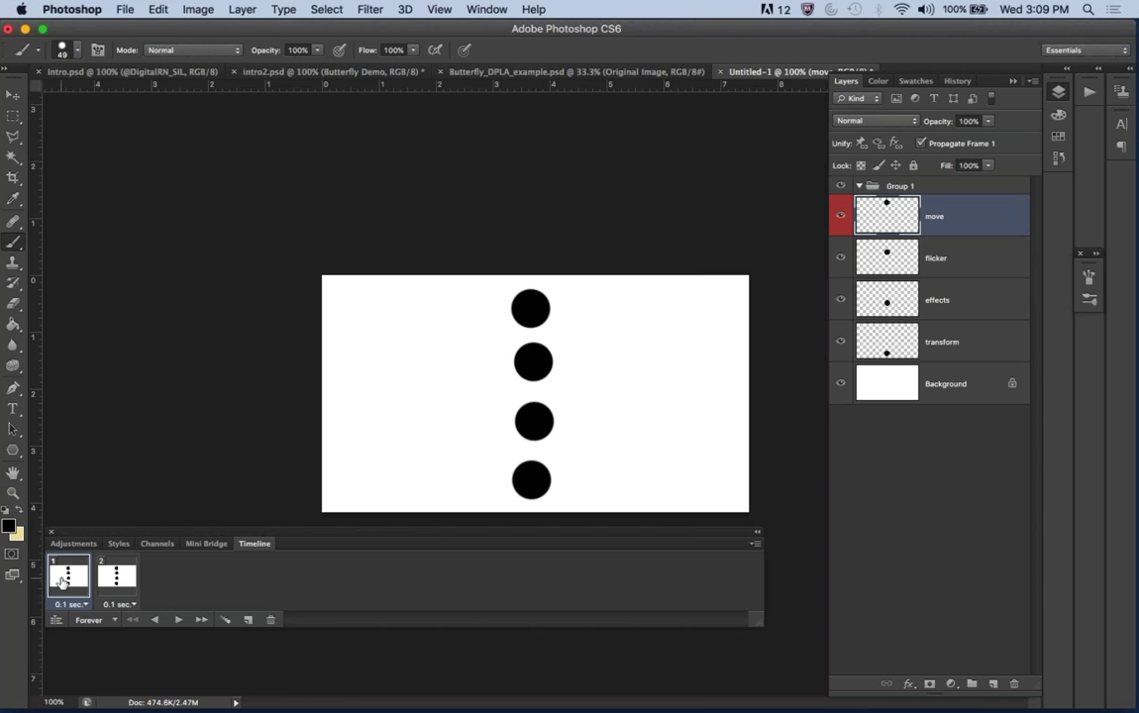
{"action": "left_click", "coordinate": [111, 589]}
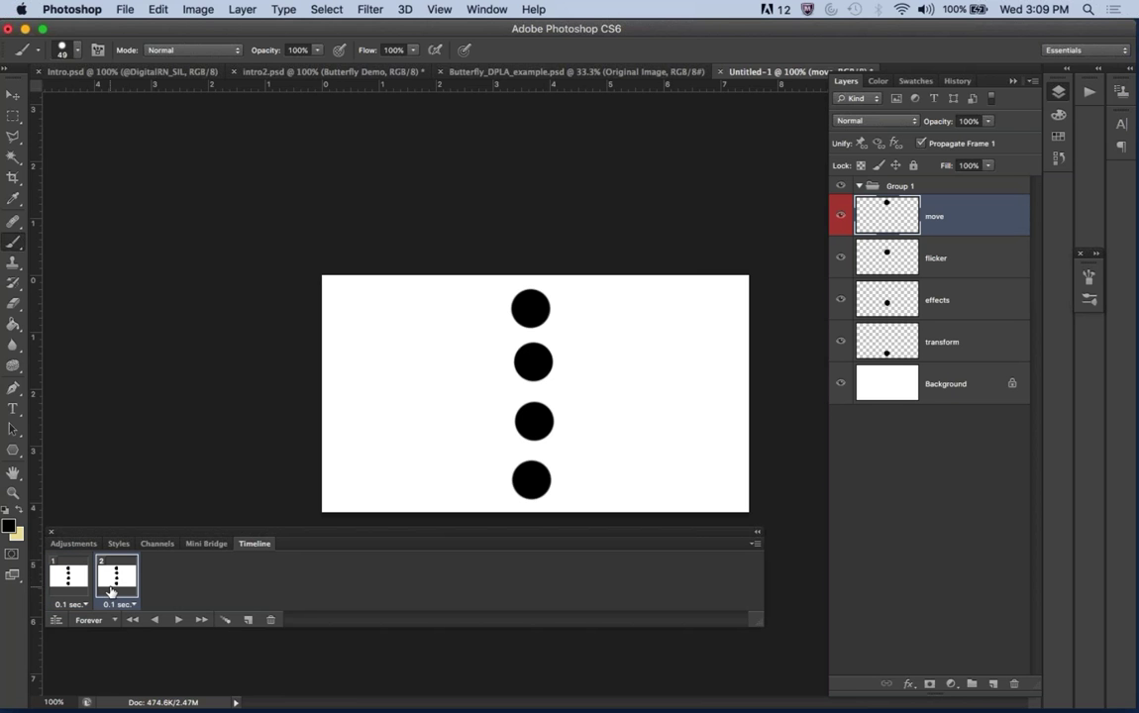
{"action": "left_click", "coordinate": [13, 94]}
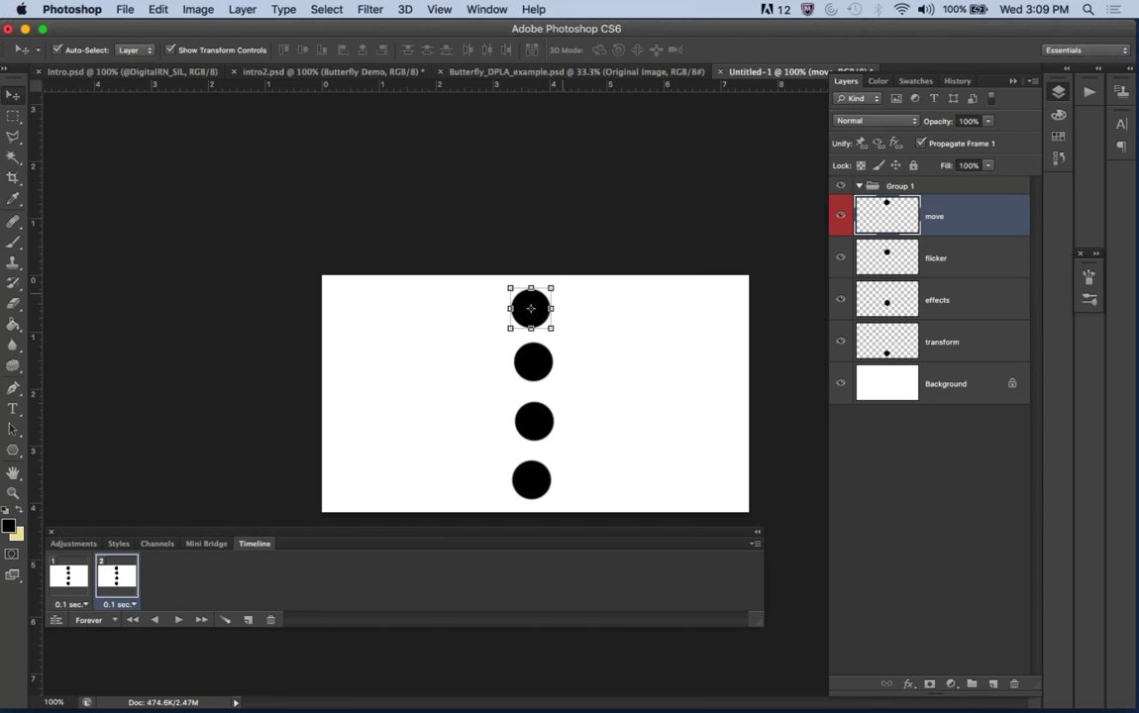
{"action": "left_click_drag", "start_coordinate": [543, 320], "coordinate": [567, 320]}
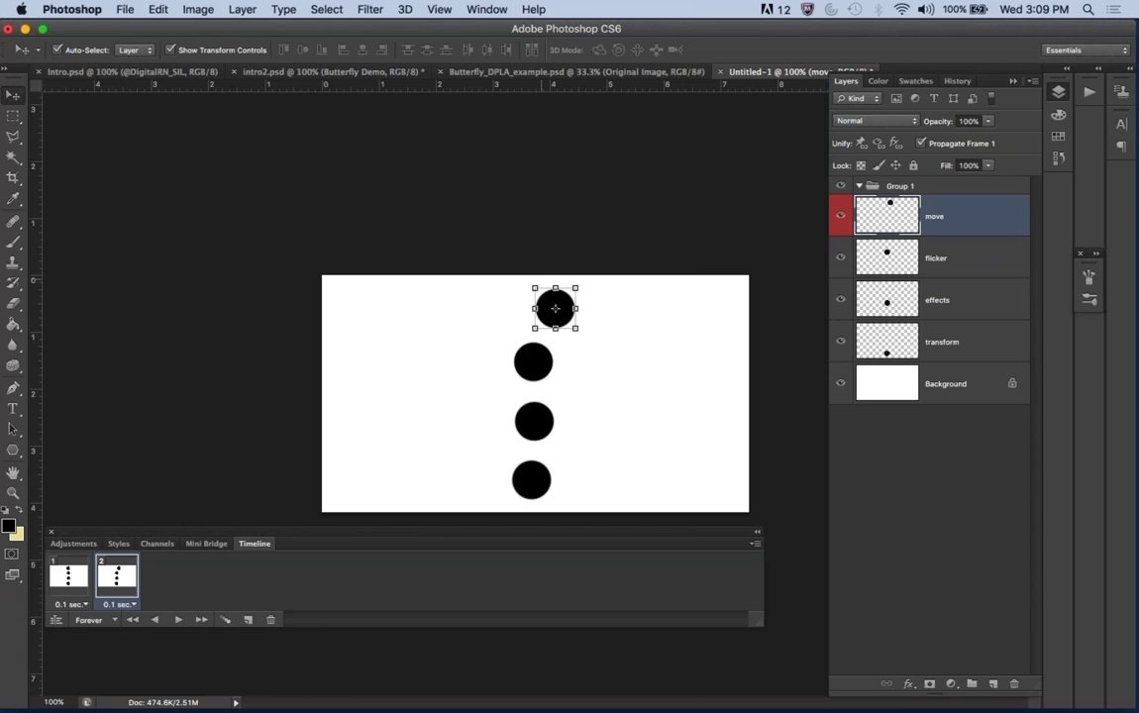
{"action": "left_click", "coordinate": [548, 237]}
{"action": "left_click", "coordinate": [551, 240]}
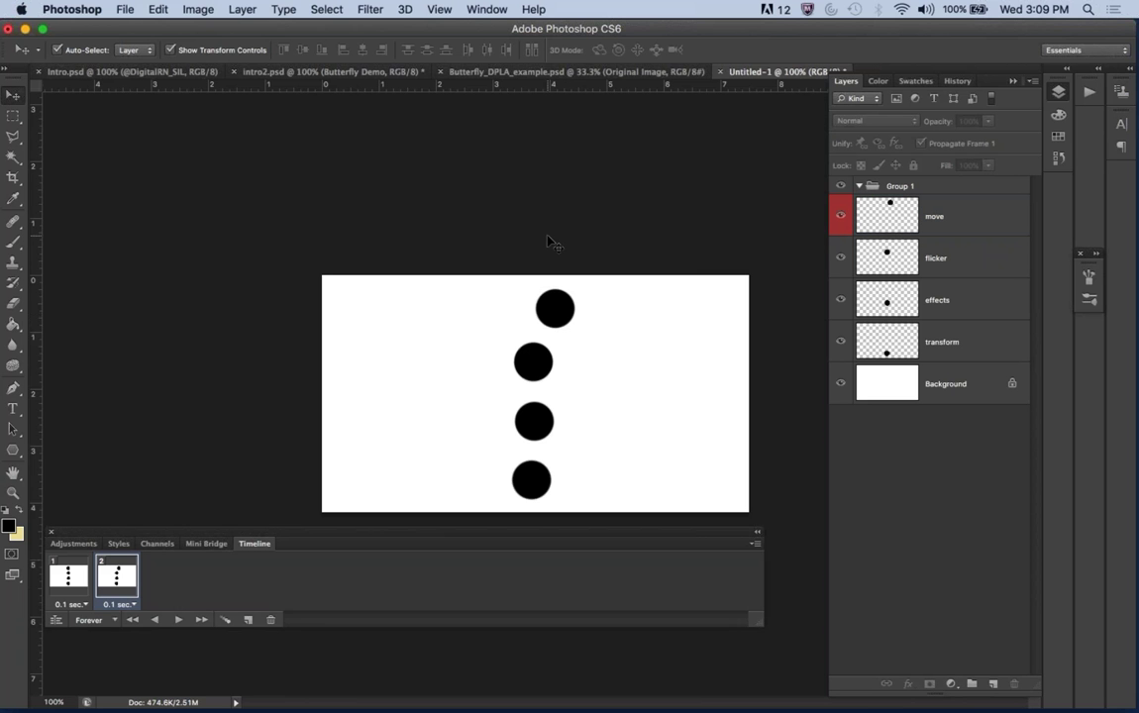
Compare the dot's position in frames 1 and 2, and play the looping animation briefly before stopping it.
{"action": "left_click", "coordinate": [69, 574]}
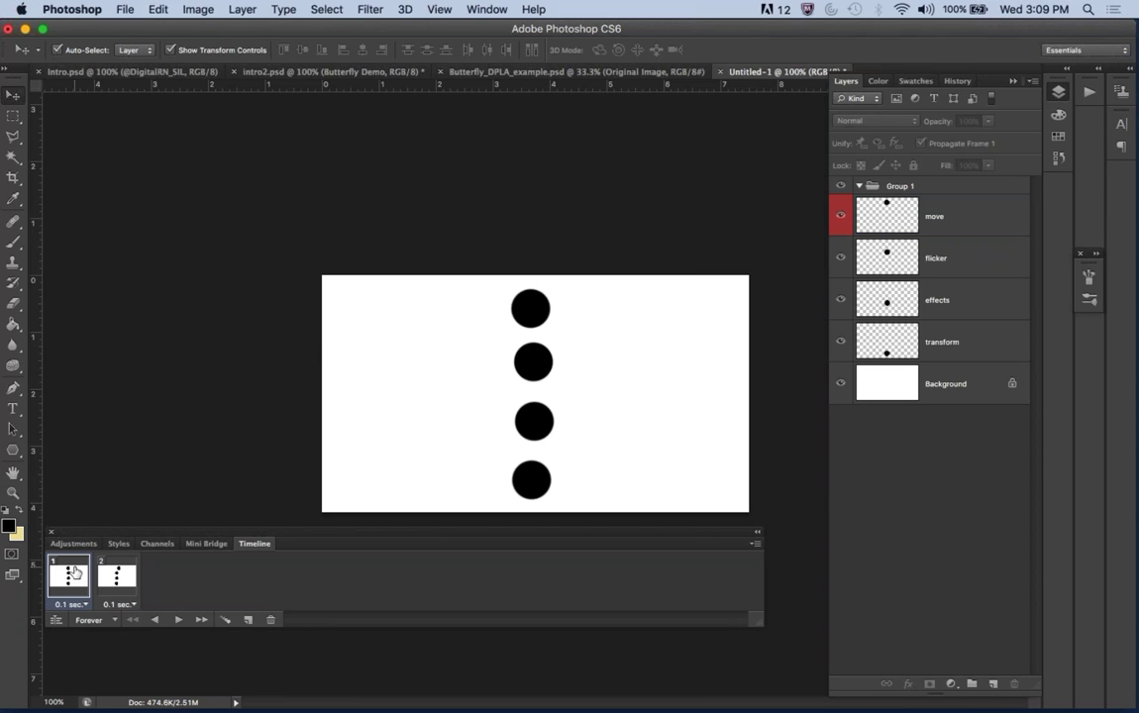
{"action": "left_click", "coordinate": [124, 574]}
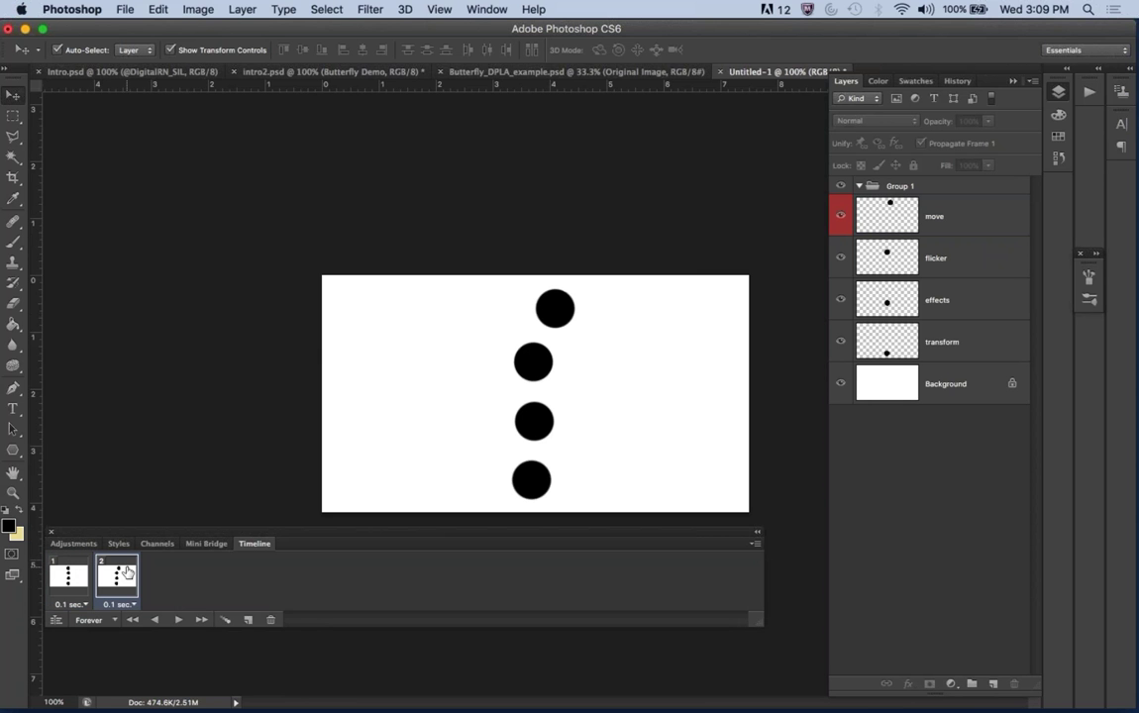
{"action": "left_click", "coordinate": [178, 621]}
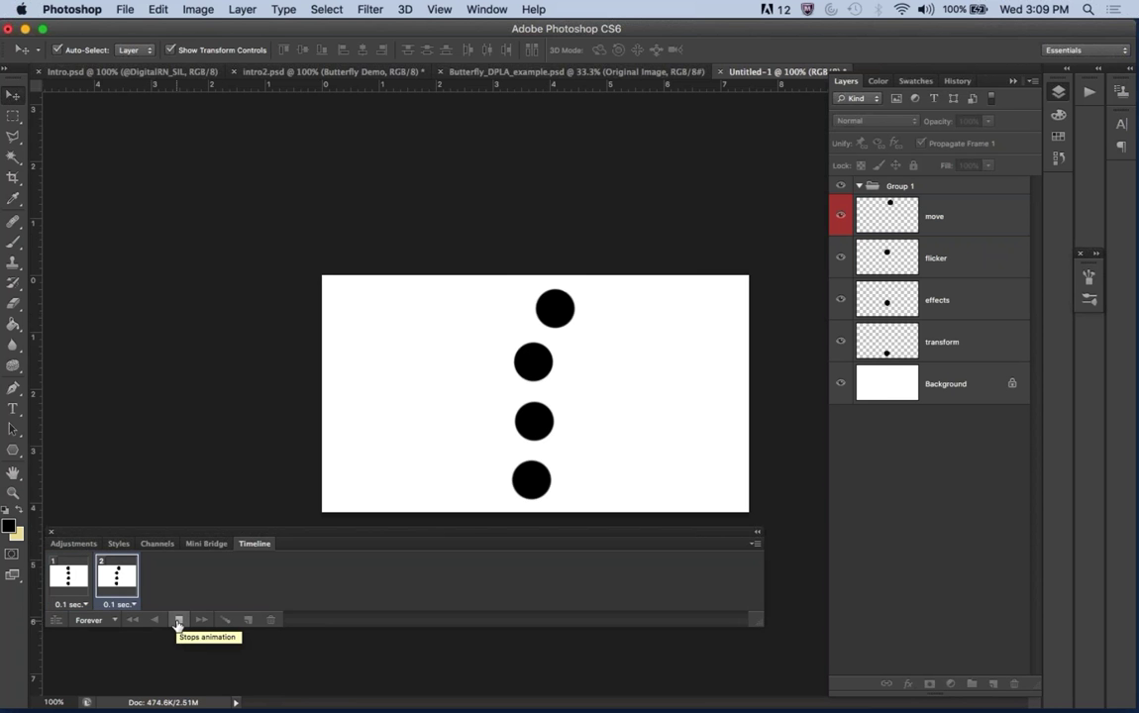
{"action": "left_click", "coordinate": [178, 621]}
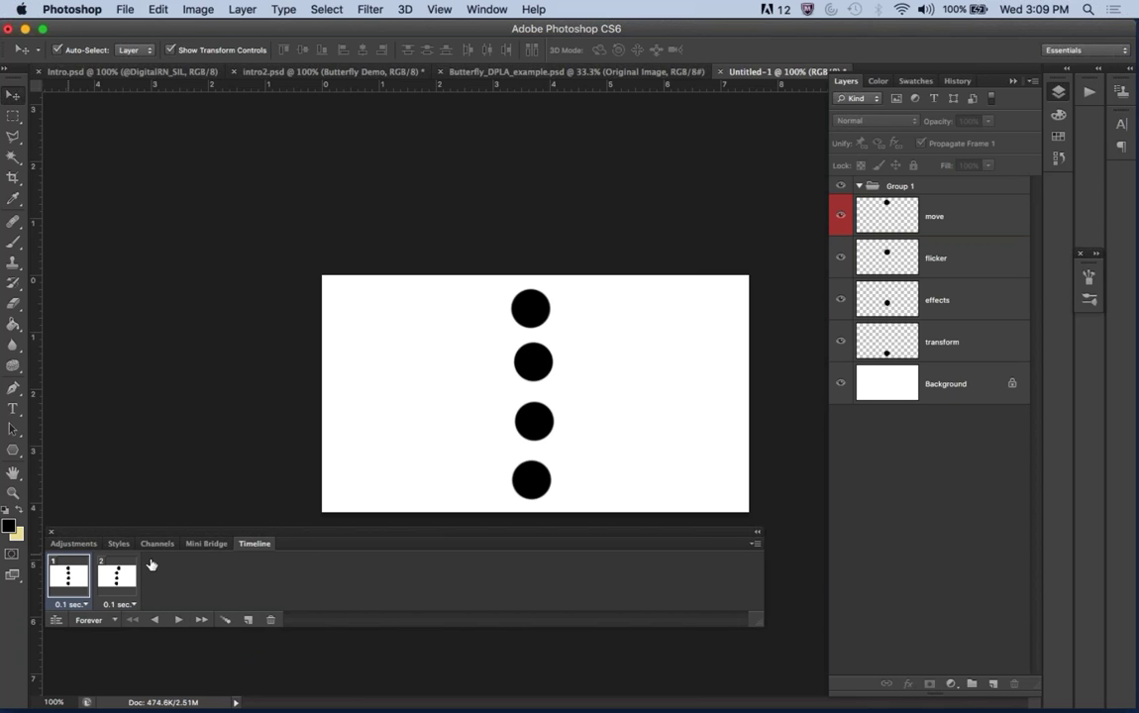
Hide the move layer and delete it from the document.
{"action": "left_click", "coordinate": [841, 215]}
{"action": "left_click", "coordinate": [921, 264]}
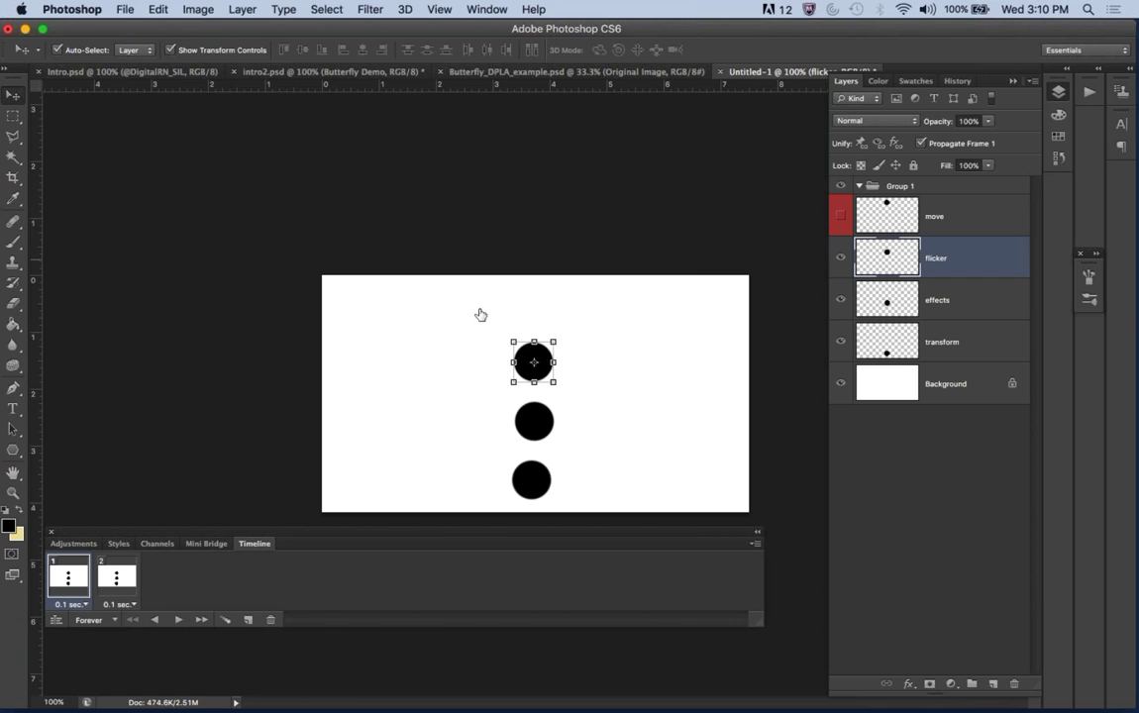
{"action": "left_click", "coordinate": [936, 220]}
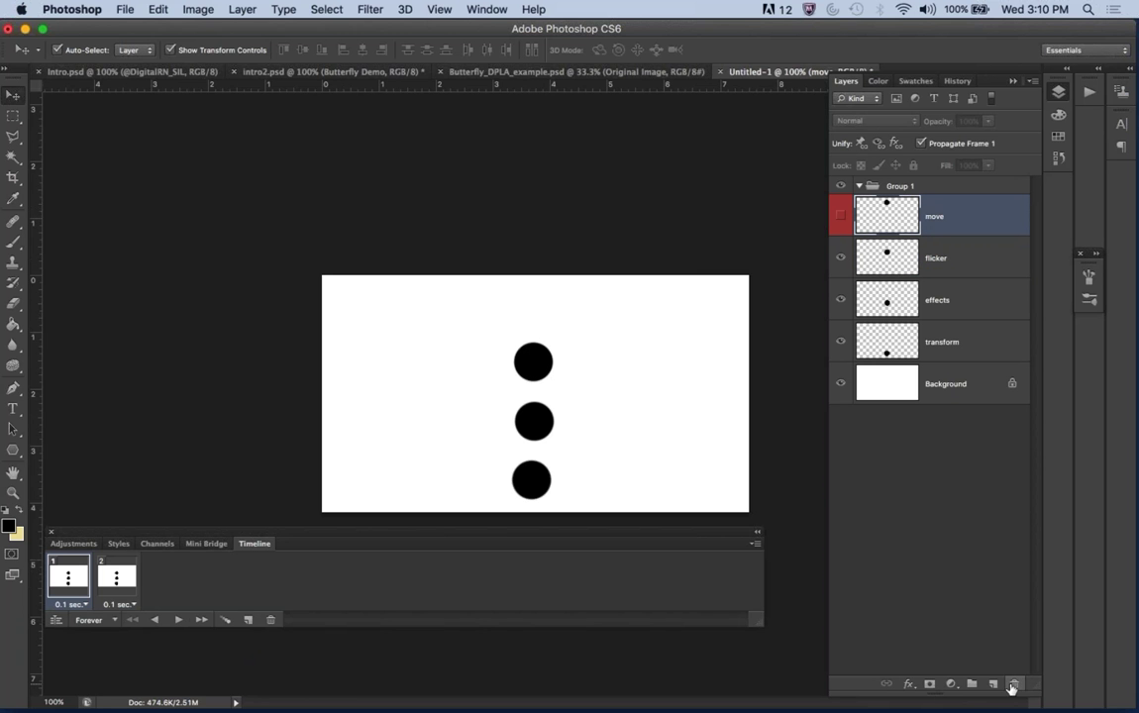
{"action": "left_click", "coordinate": [1014, 683]}
{"action": "key", "text": "Return"}
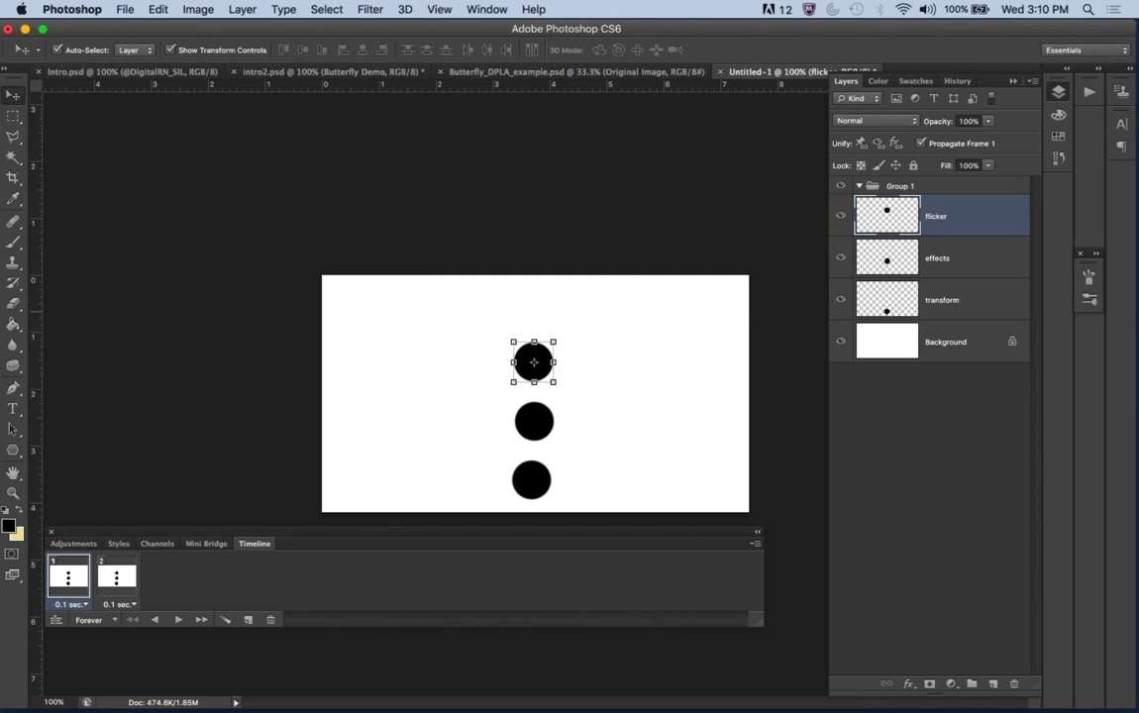
Hide the flicker layer in frame 2 only and deselect the layer.
{"action": "left_click", "coordinate": [117, 576]}
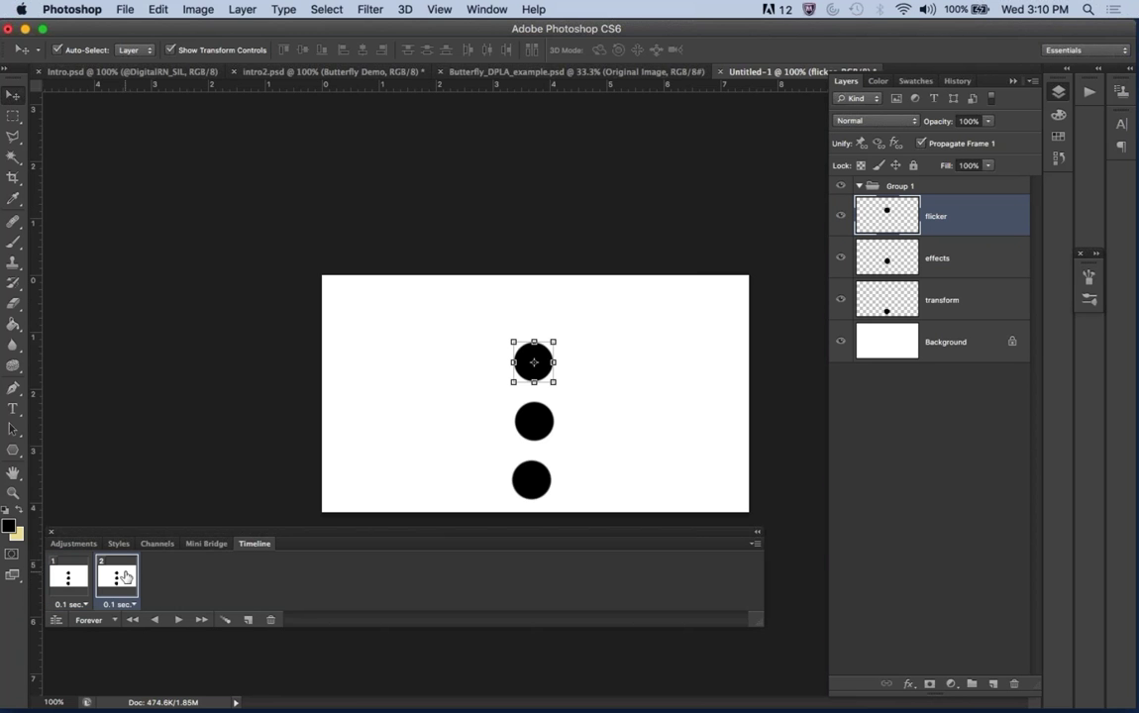
{"action": "left_click", "coordinate": [841, 216]}
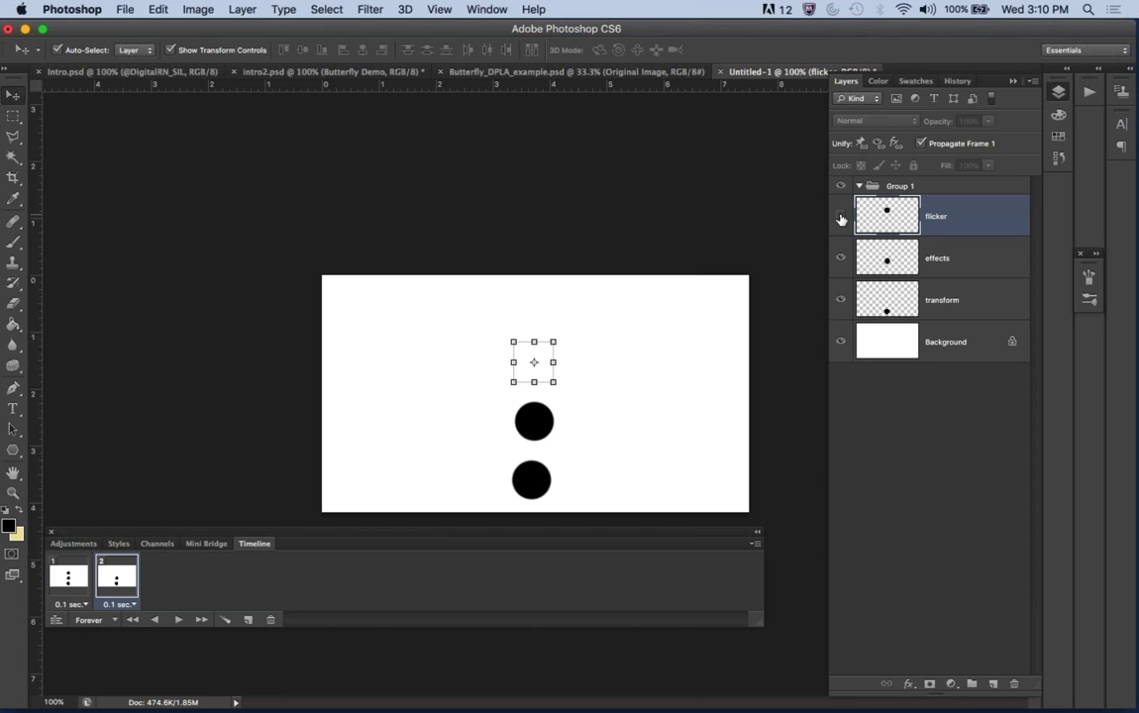
{"action": "left_click", "coordinate": [756, 198]}
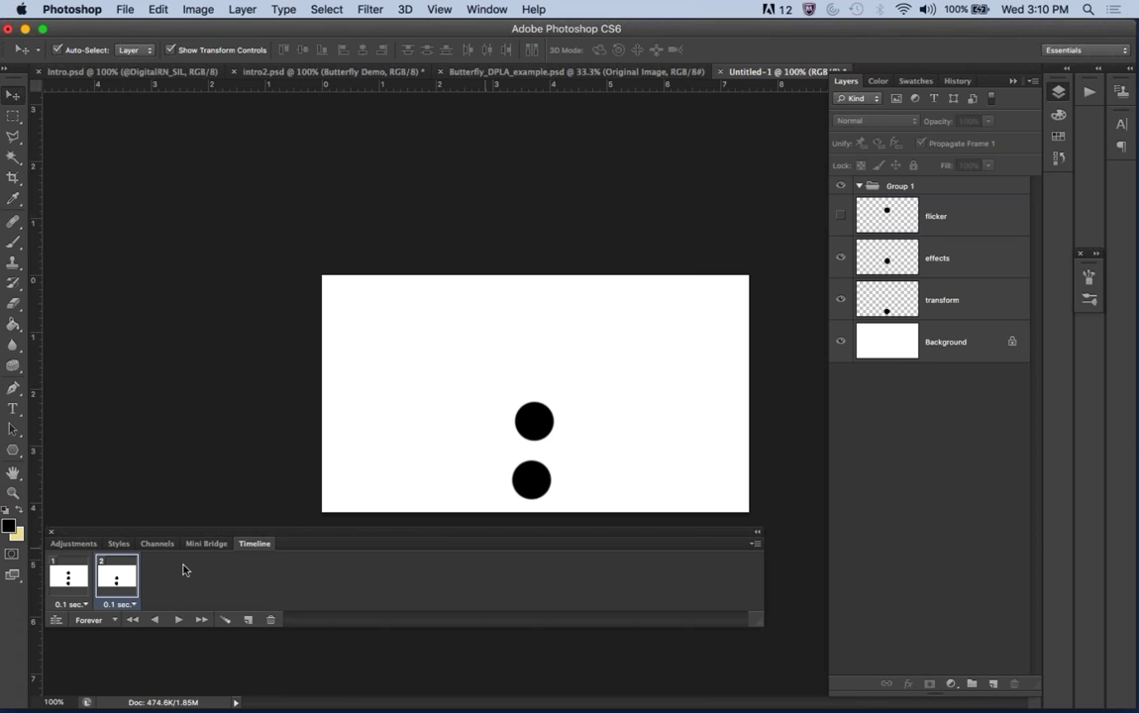
Compare the flicker dot in the two frames, and preview the flickering animation before stopping it.
{"action": "left_click", "coordinate": [71, 577]}
{"action": "left_click", "coordinate": [119, 578]}
{"action": "left_click", "coordinate": [179, 621]}
{"action": "left_click", "coordinate": [177, 622]}
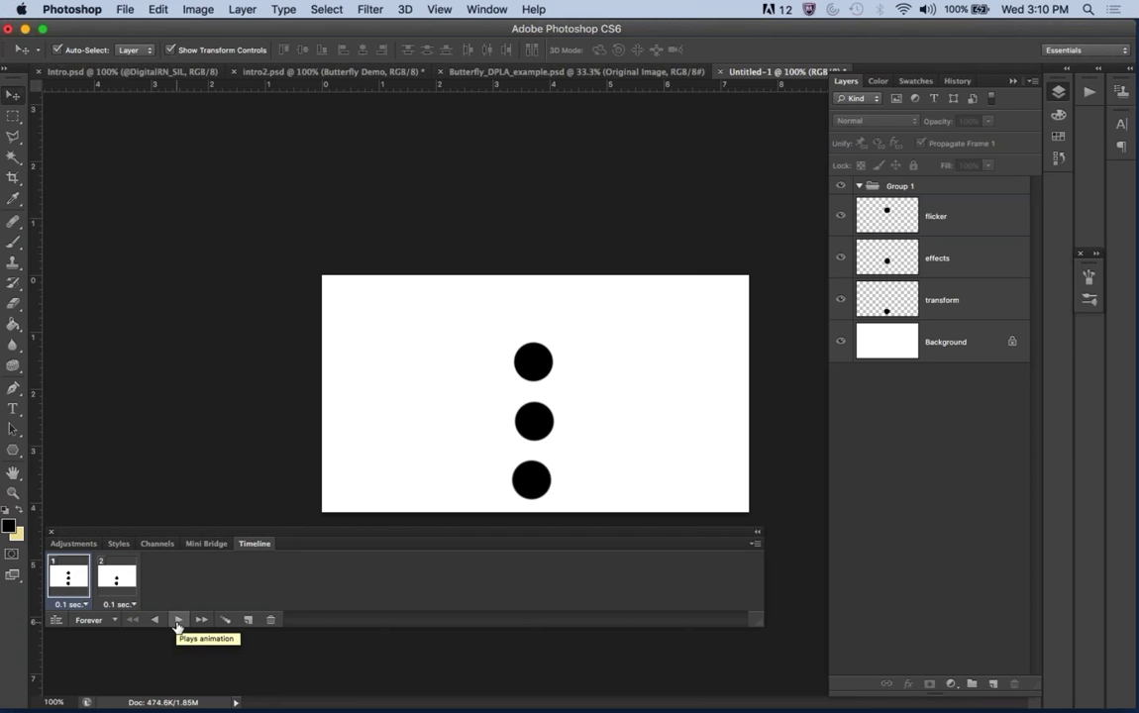
Tween frames 1 and 2 with 5 added frames for all layers, including position, opacity and effects, and preview the fade.
{"action": "left_click", "coordinate": [126, 583], "text": "shift"}
{"action": "left_click", "coordinate": [225, 621]}
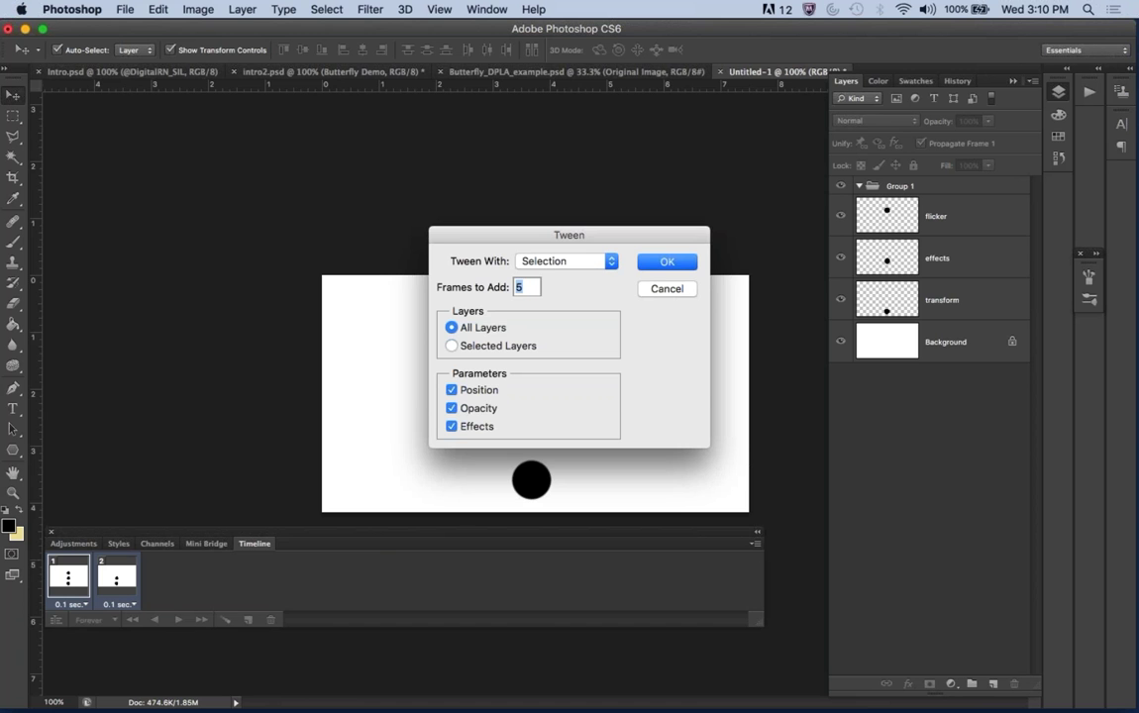
{"action": "left_click", "coordinate": [667, 262]}
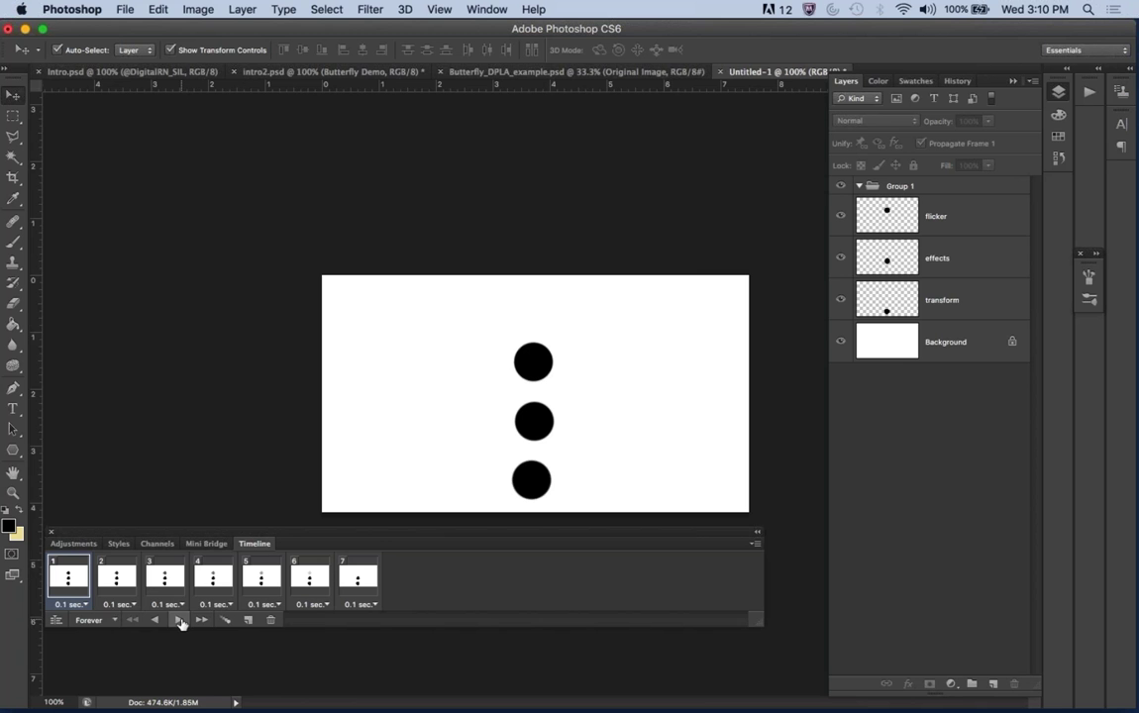
{"action": "left_click", "coordinate": [180, 621]}
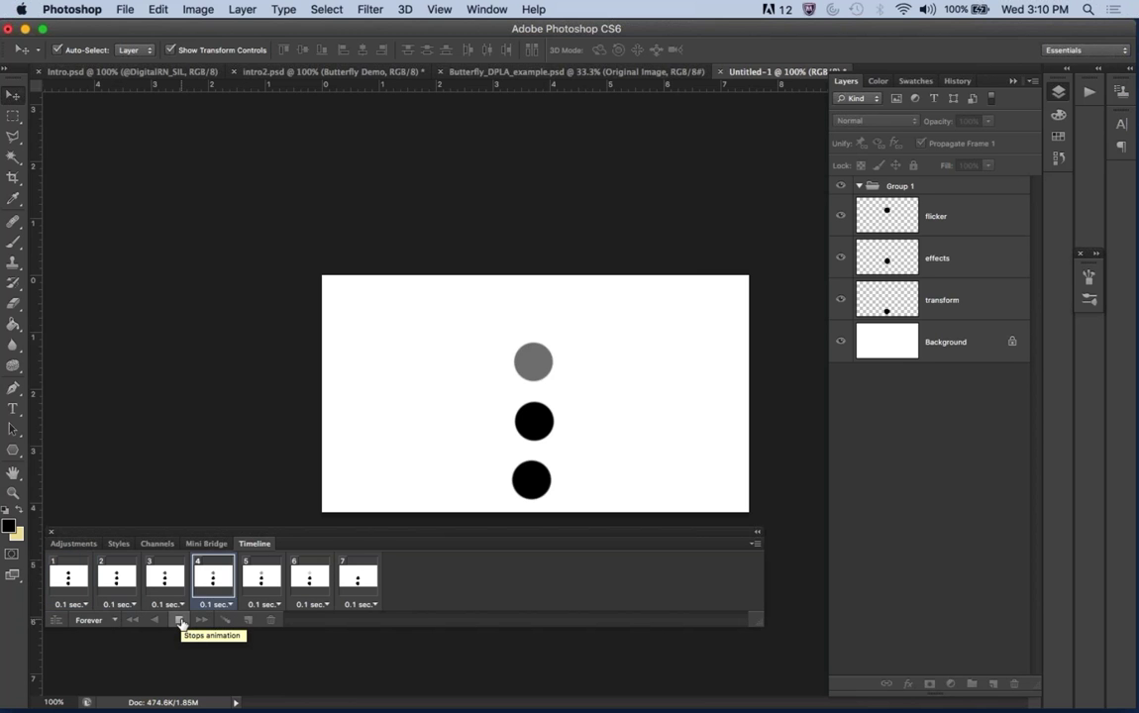
{"action": "left_click", "coordinate": [180, 621]}
Delete the tweened frames 2 to 6 from the animation, and delete the flicker layer.
{"action": "left_click", "coordinate": [127, 585]}
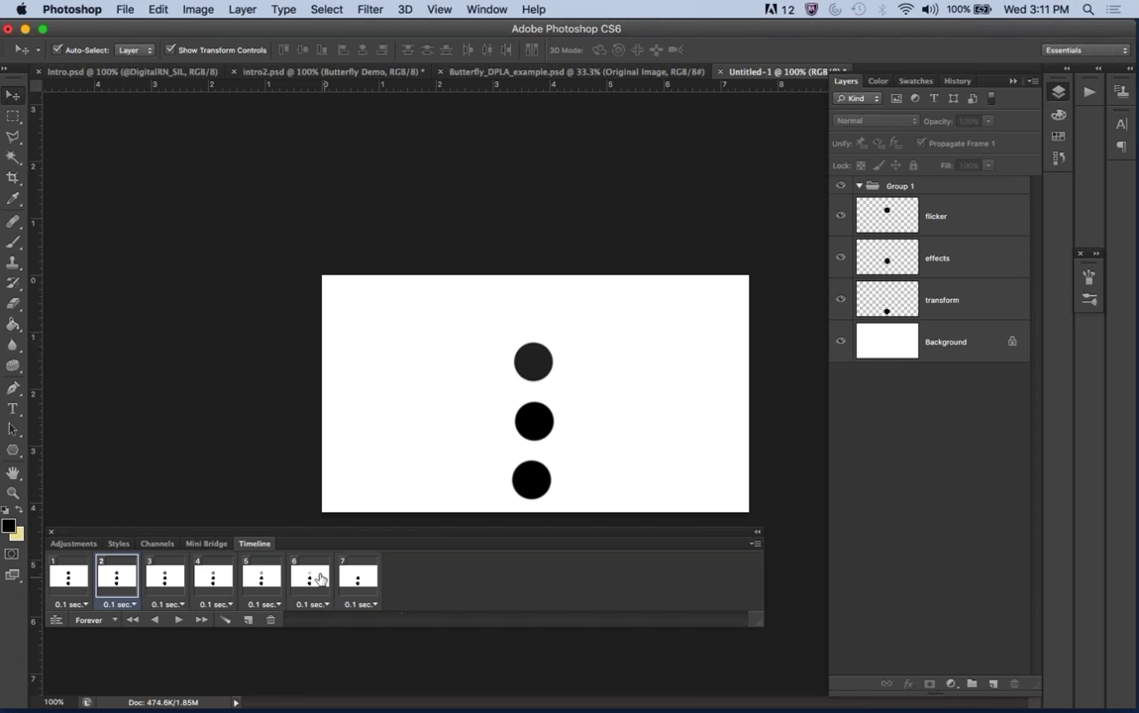
{"action": "left_click", "coordinate": [292, 580], "text": "shift"}
{"action": "left_click", "coordinate": [270, 620]}
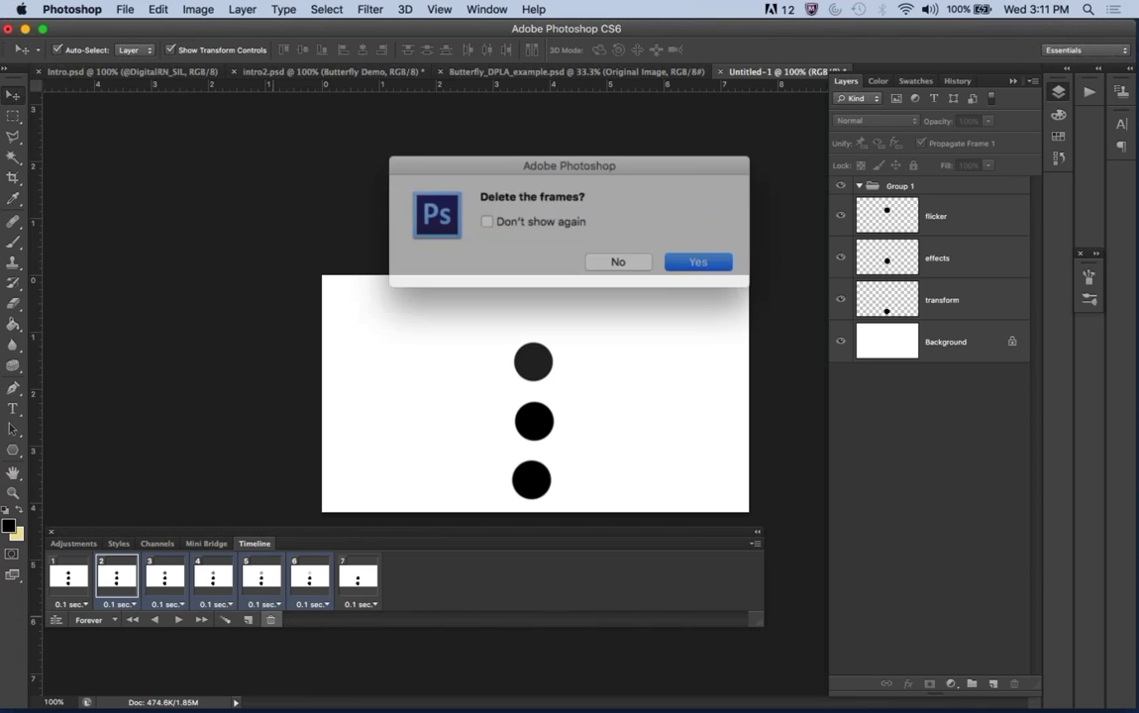
{"action": "left_click", "coordinate": [688, 259]}
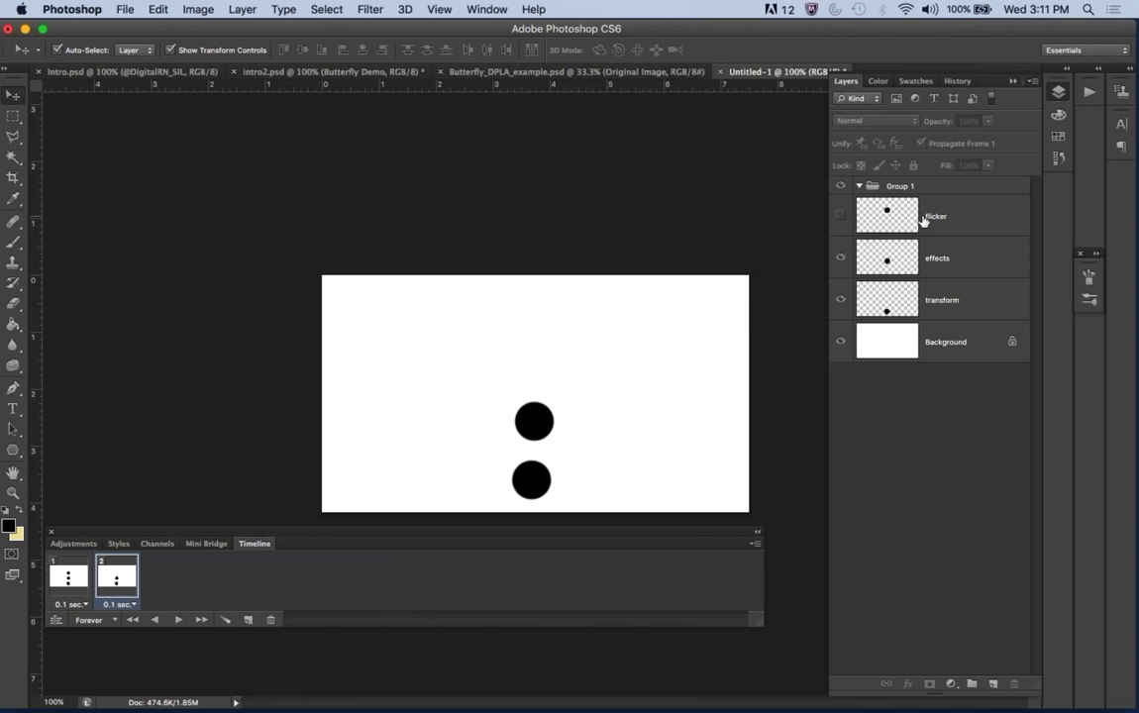
{"action": "left_click", "coordinate": [921, 216]}
{"action": "key", "text": "Delete"}
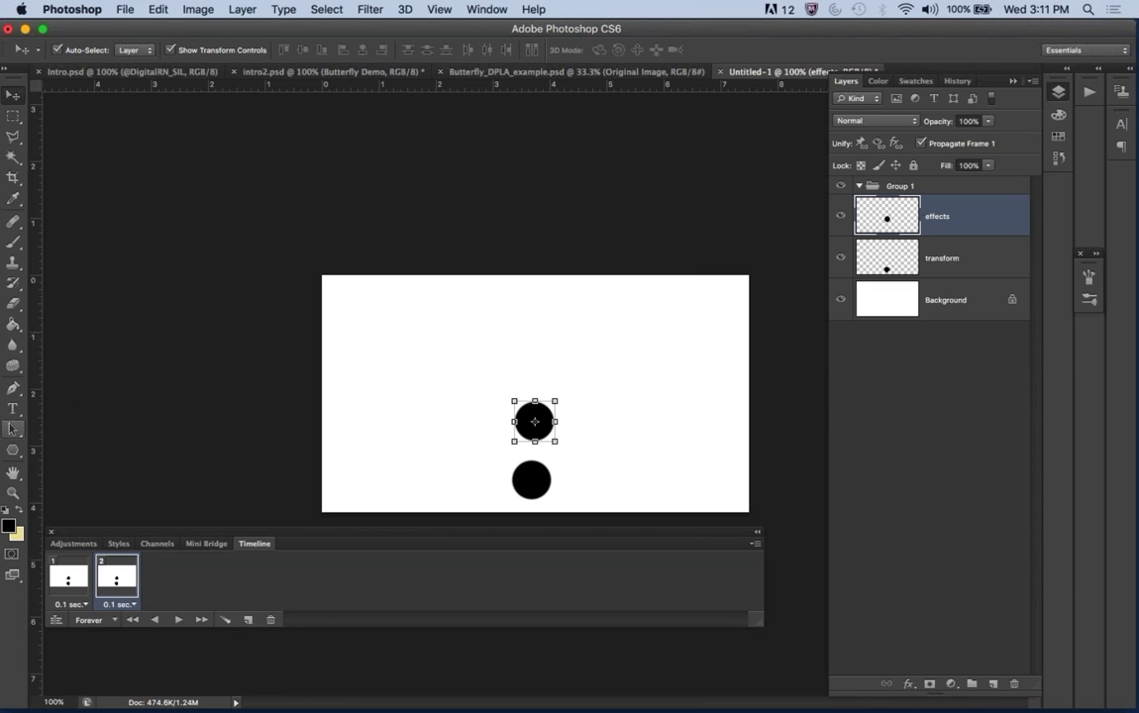
Apply a red Color Overlay to the effects layer in frame 2 only, and preview the color-changing animation.
{"action": "left_click", "coordinate": [68, 585]}
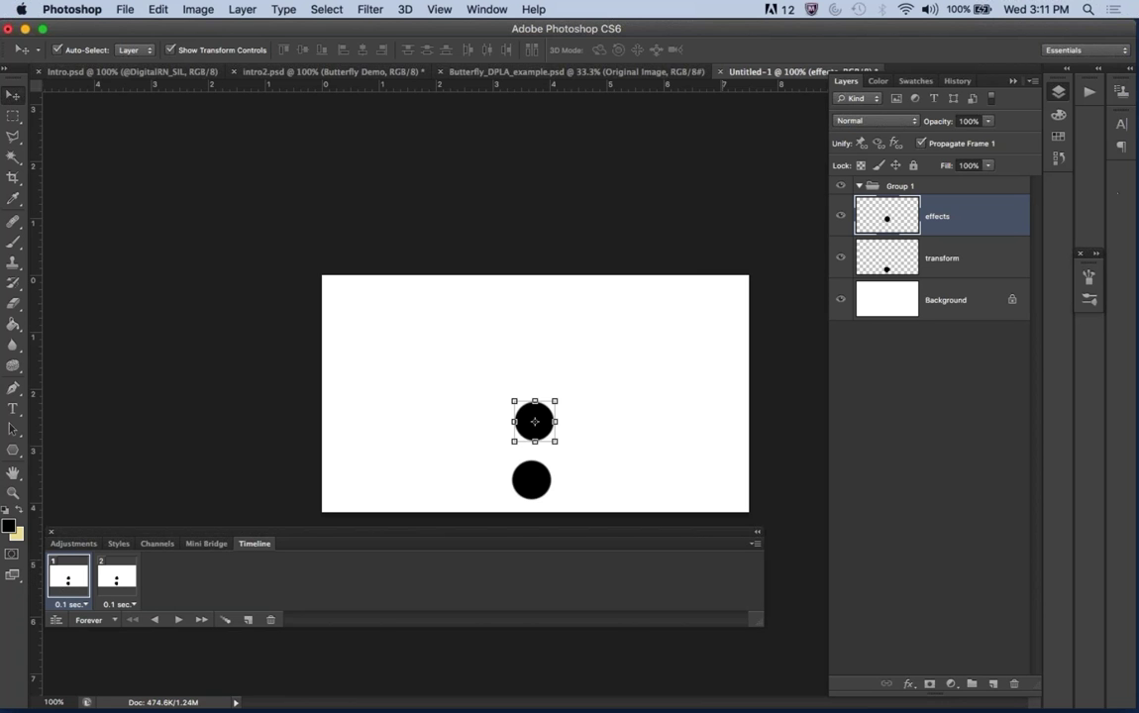
{"action": "left_click", "coordinate": [678, 217]}
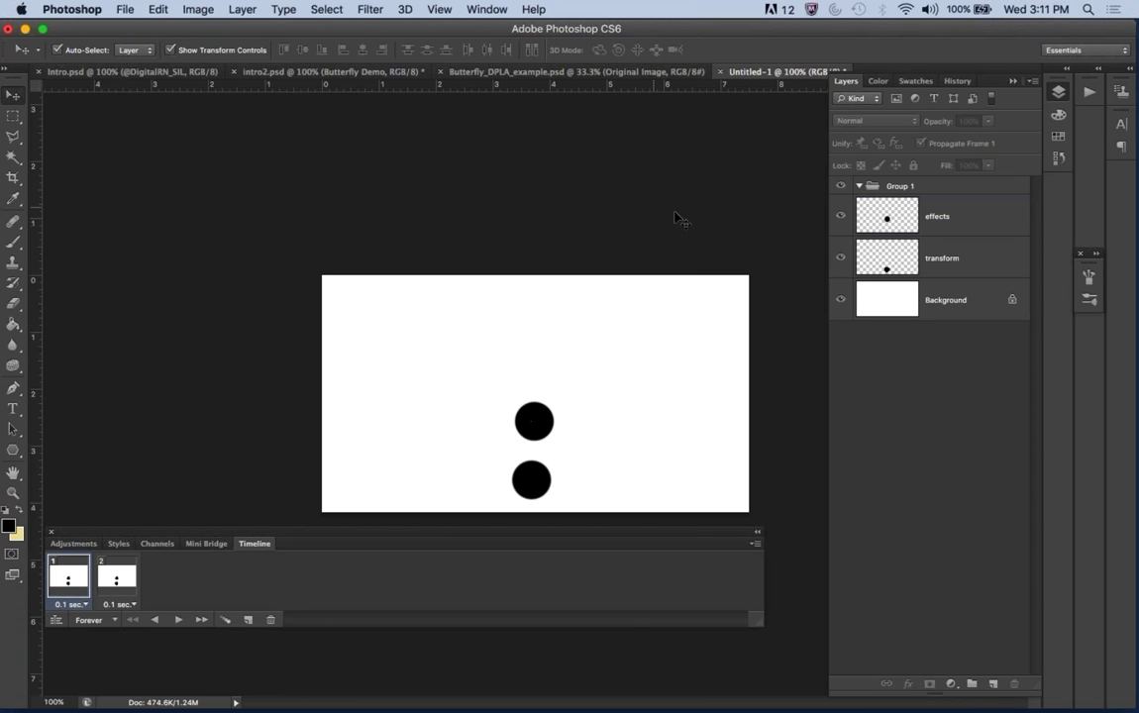
{"action": "left_click", "coordinate": [117, 569]}
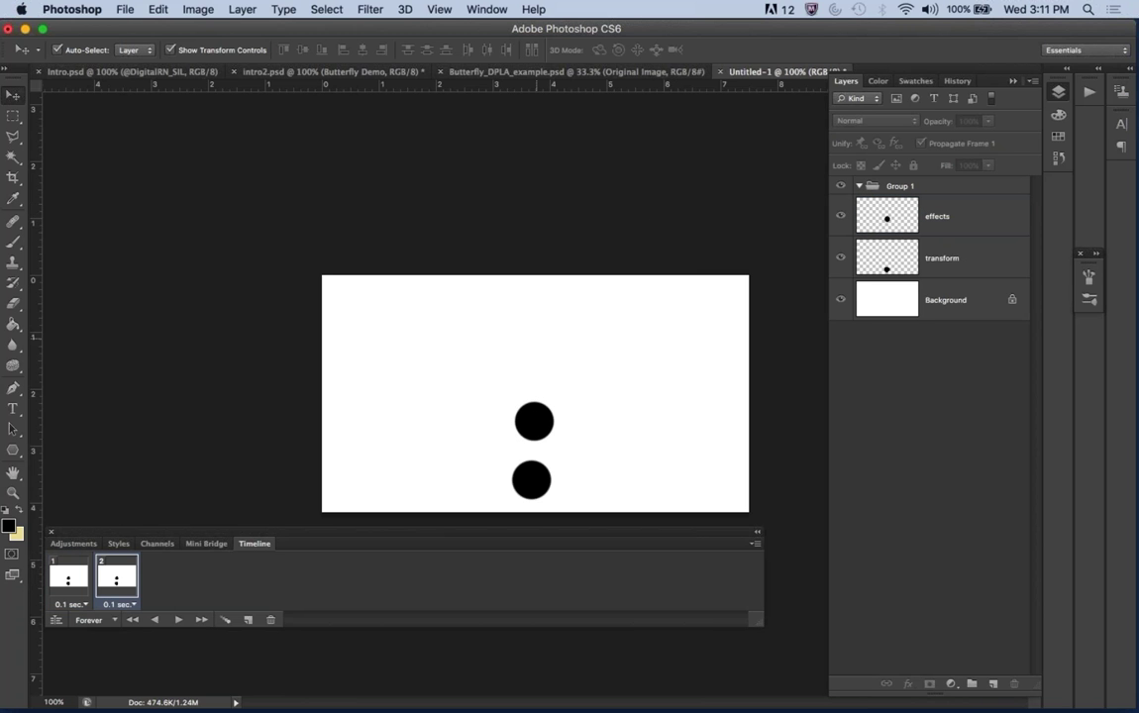
{"action": "left_click", "coordinate": [939, 218]}
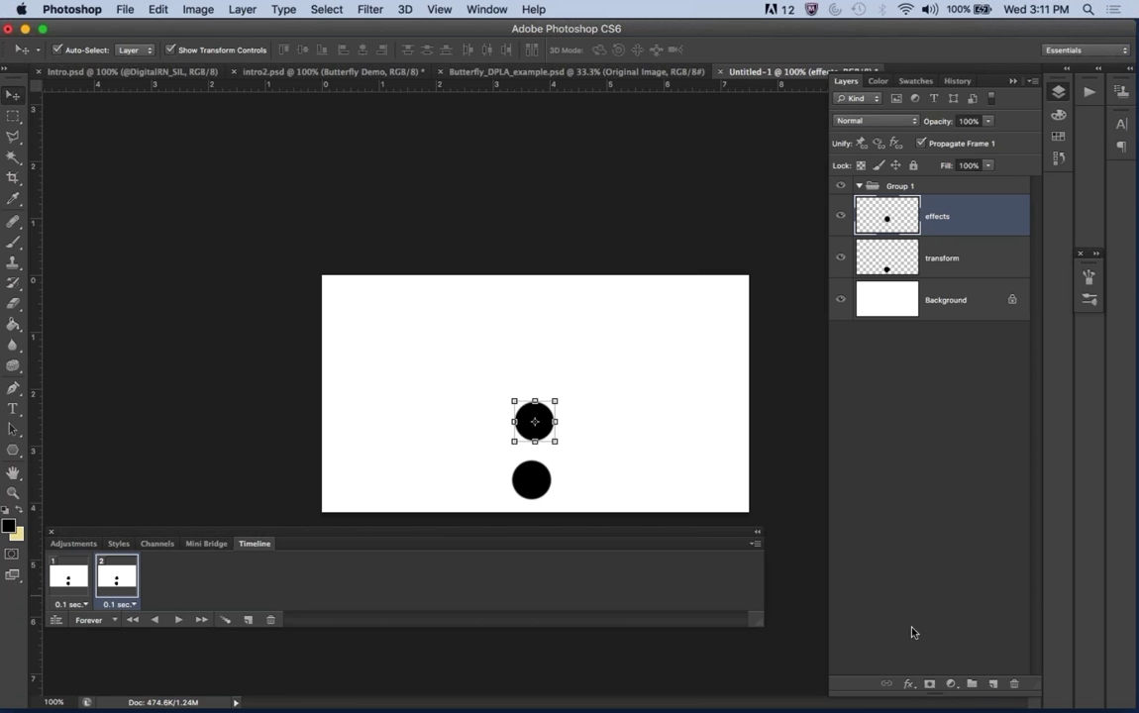
{"action": "left_click", "coordinate": [910, 685]}
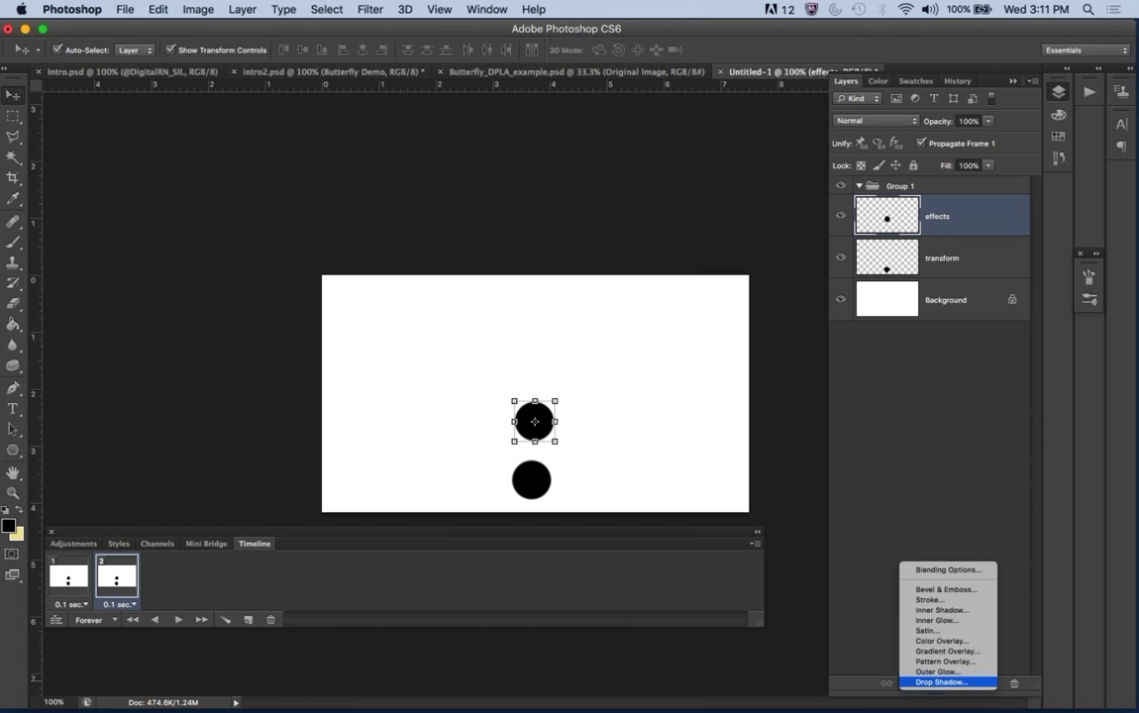
{"action": "left_click", "coordinate": [929, 572]}
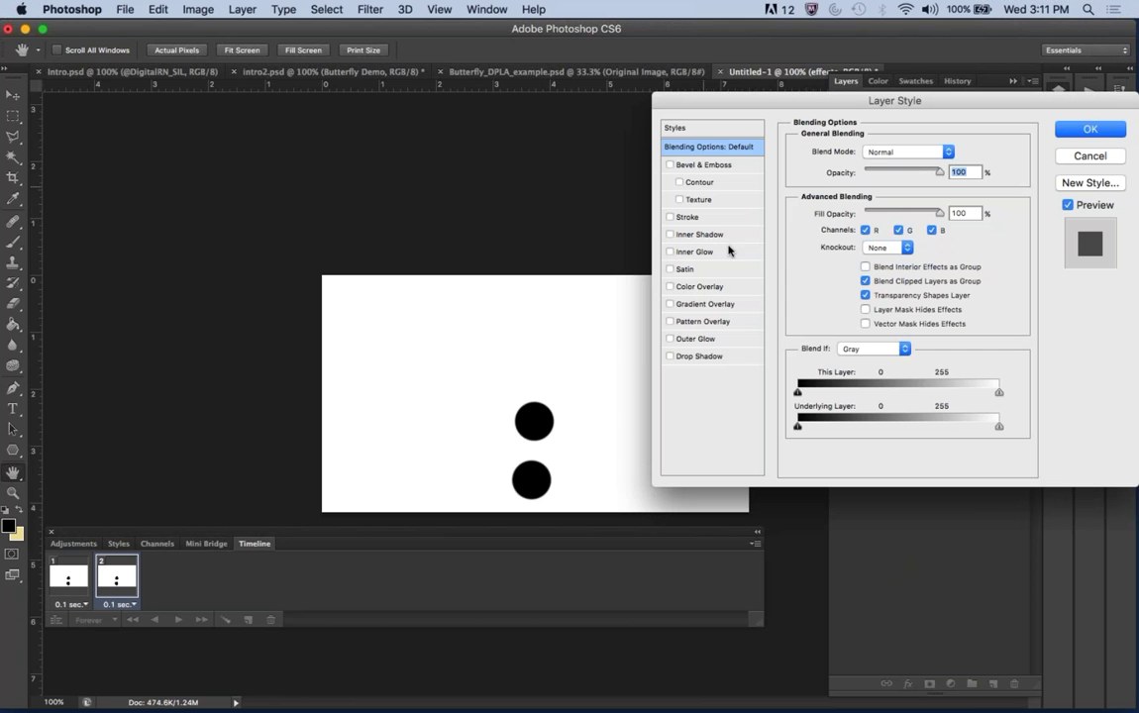
{"action": "left_click", "coordinate": [697, 286]}
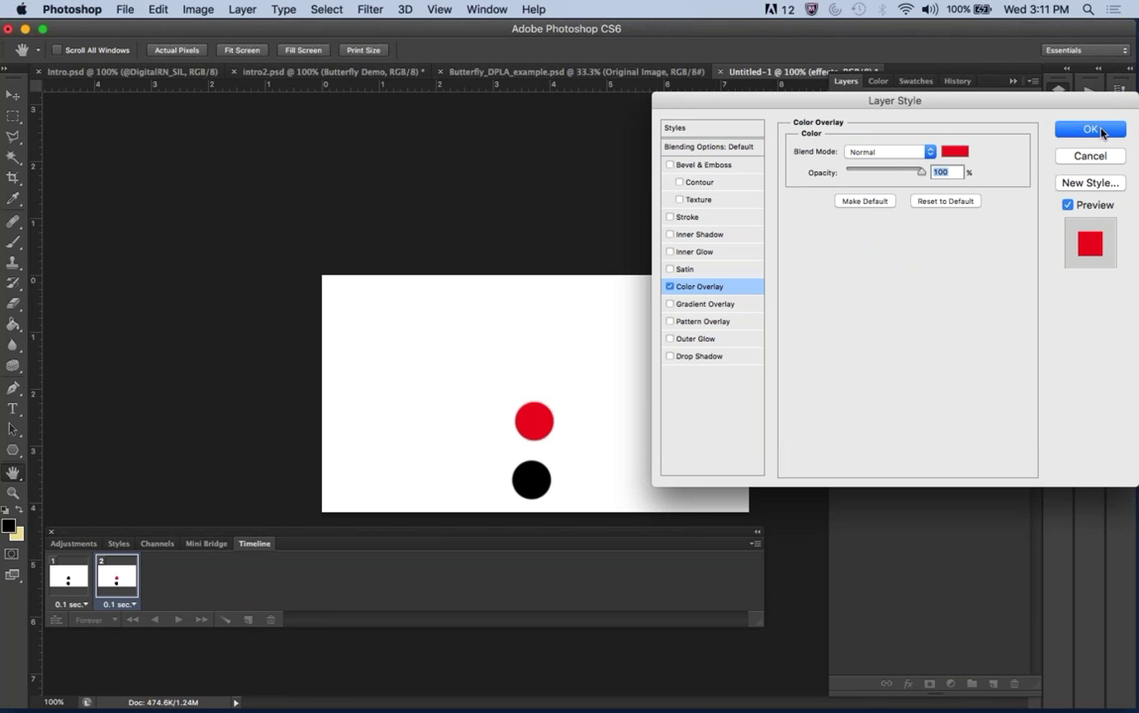
{"action": "left_click", "coordinate": [1099, 131]}
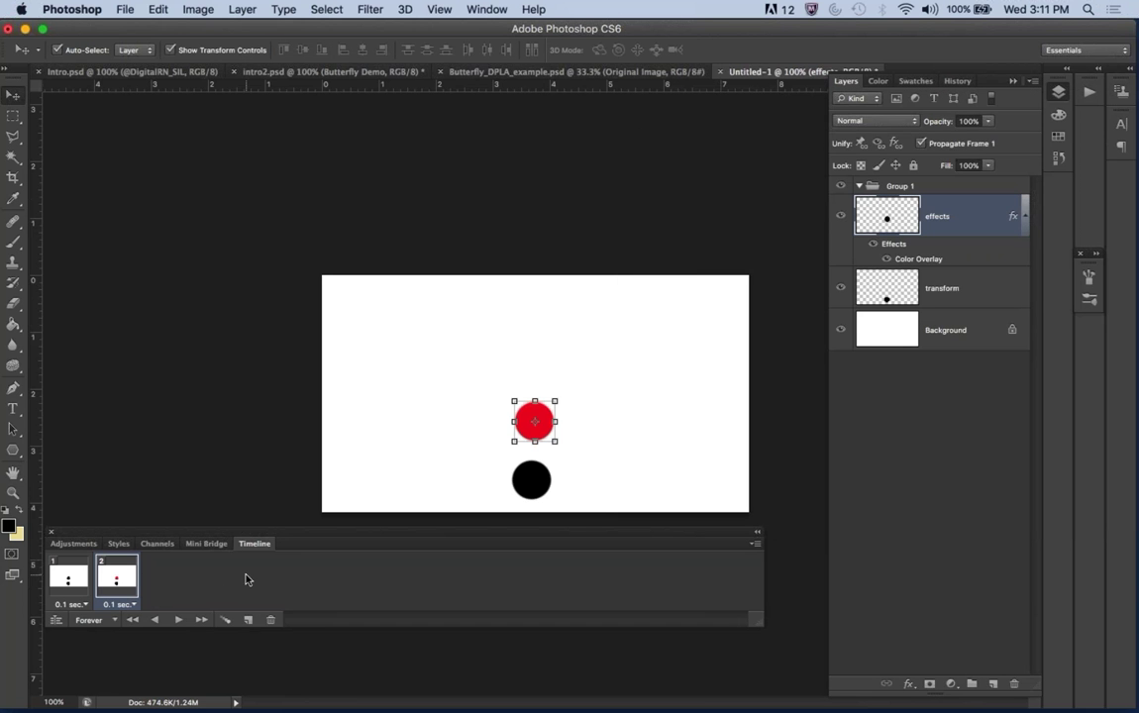
{"action": "left_click", "coordinate": [178, 619]}
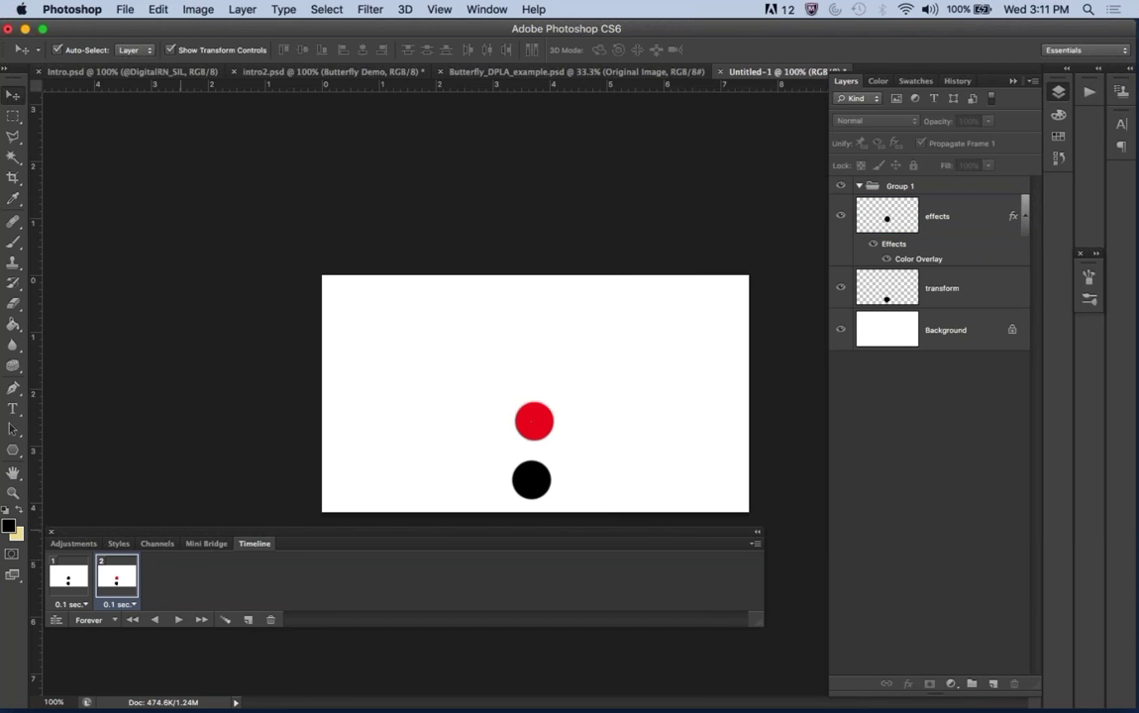
{"action": "left_click", "coordinate": [178, 619]}
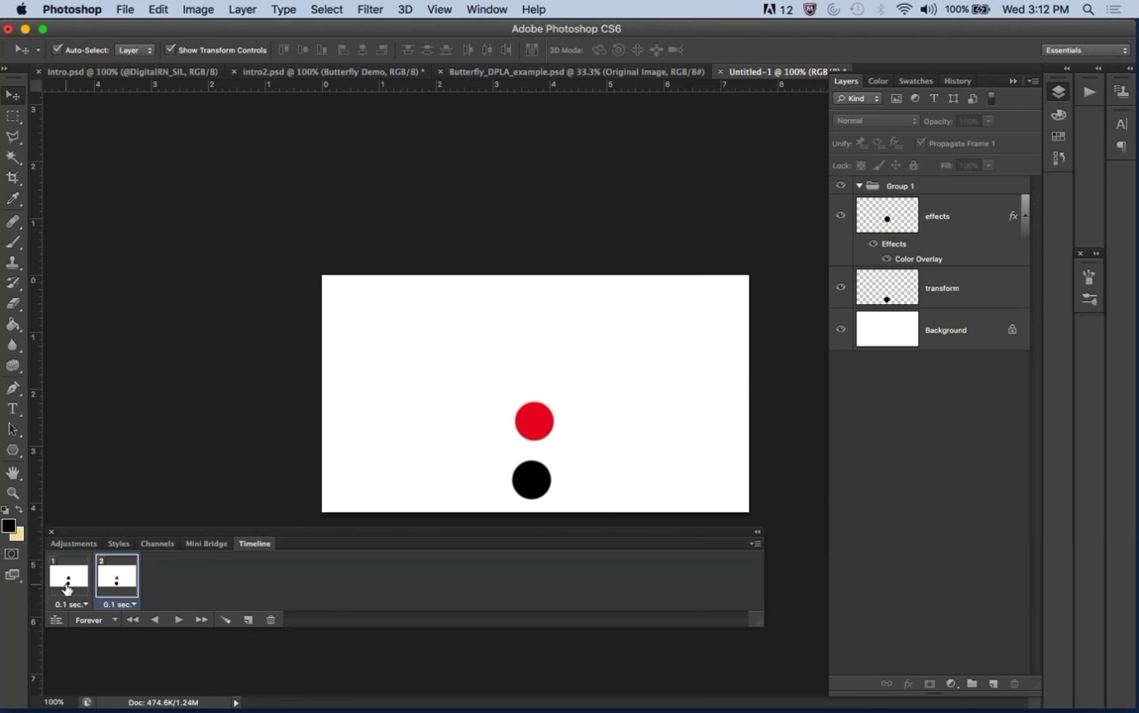
Delete the effects layer and leave no layer selected.
{"action": "left_click", "coordinate": [961, 216]}
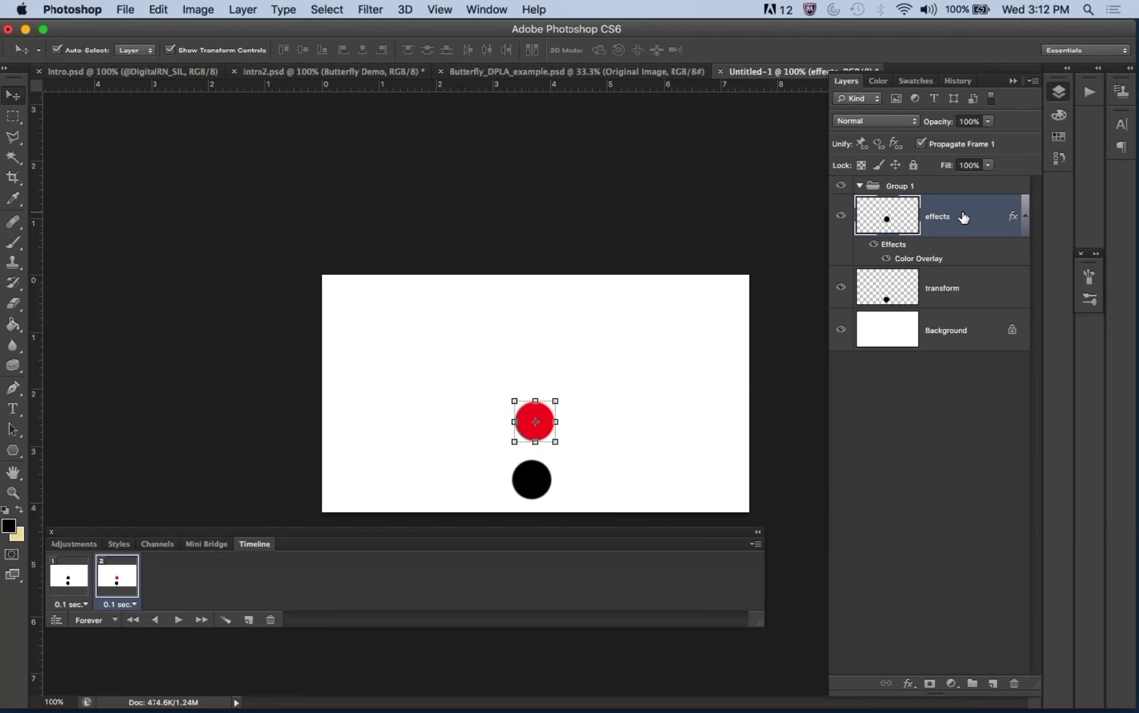
{"action": "key", "text": "BackSpace"}
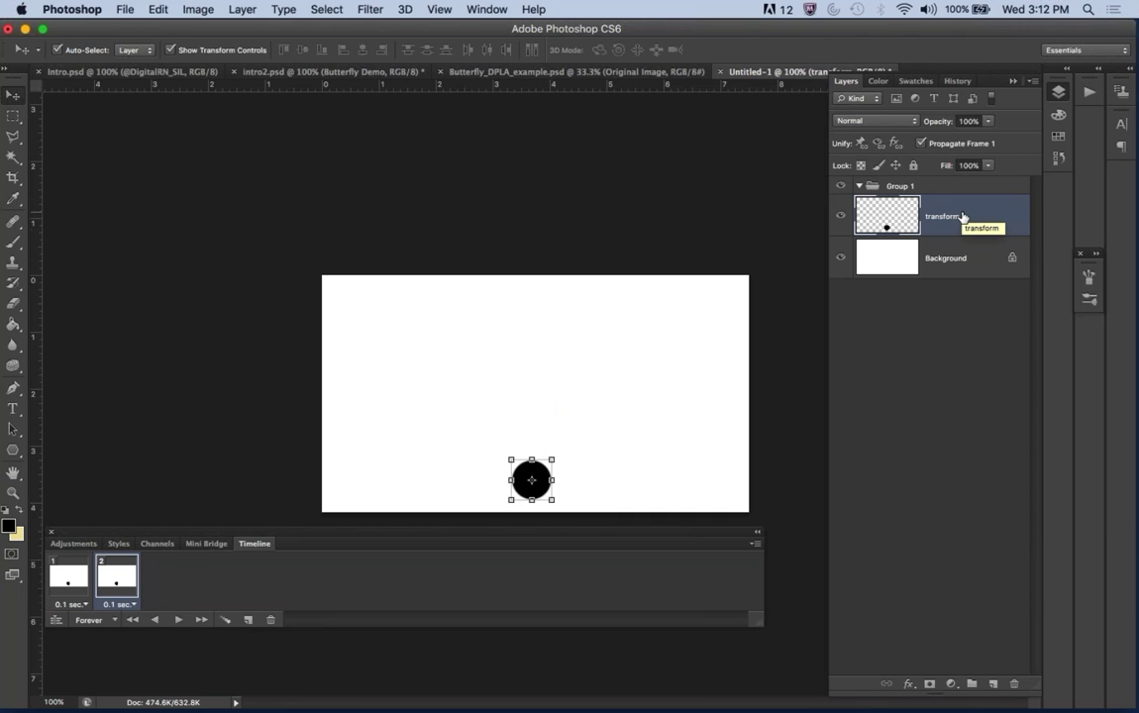
{"action": "left_click", "coordinate": [545, 225]}
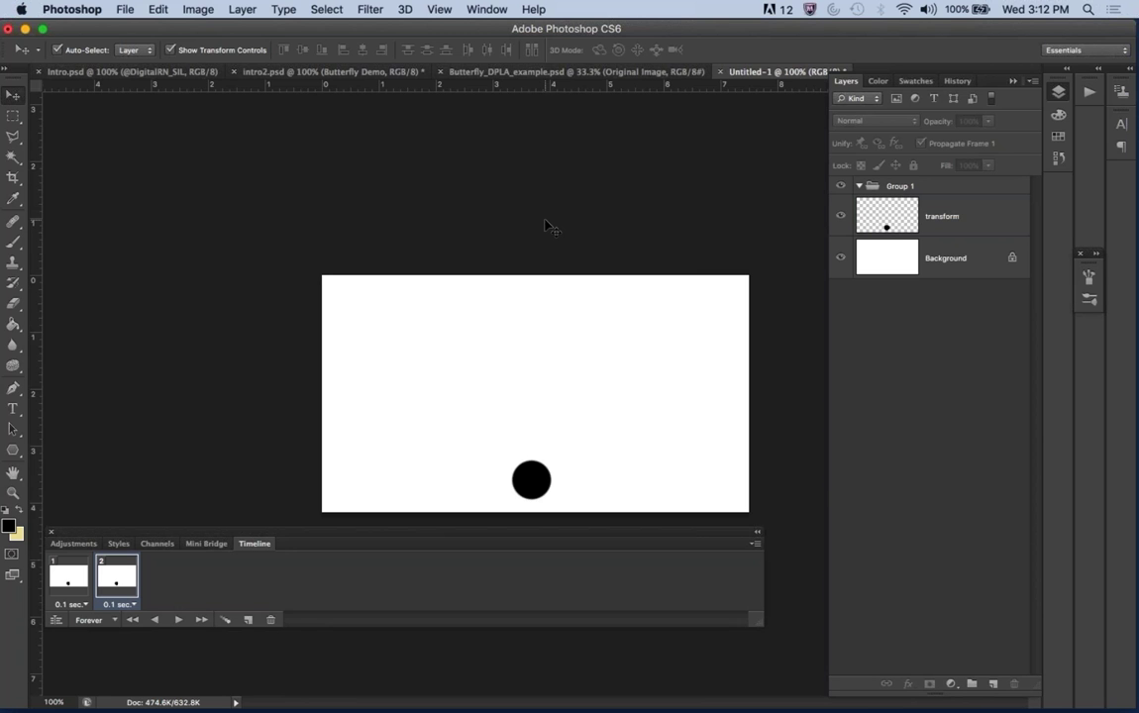
Stretch the transform layer's dot upward to about 248% of its height while frame 2 is active, and deselect the layer.
{"action": "left_click", "coordinate": [941, 227]}
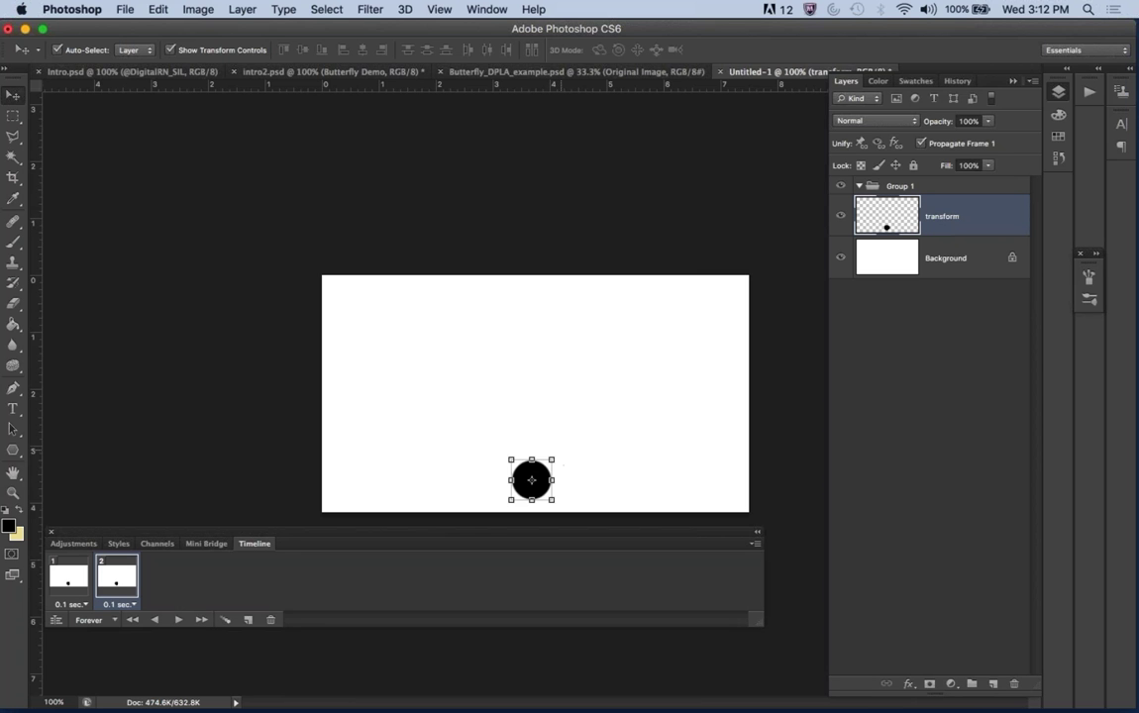
{"action": "left_click_drag", "start_coordinate": [532, 459], "coordinate": [532, 397]}
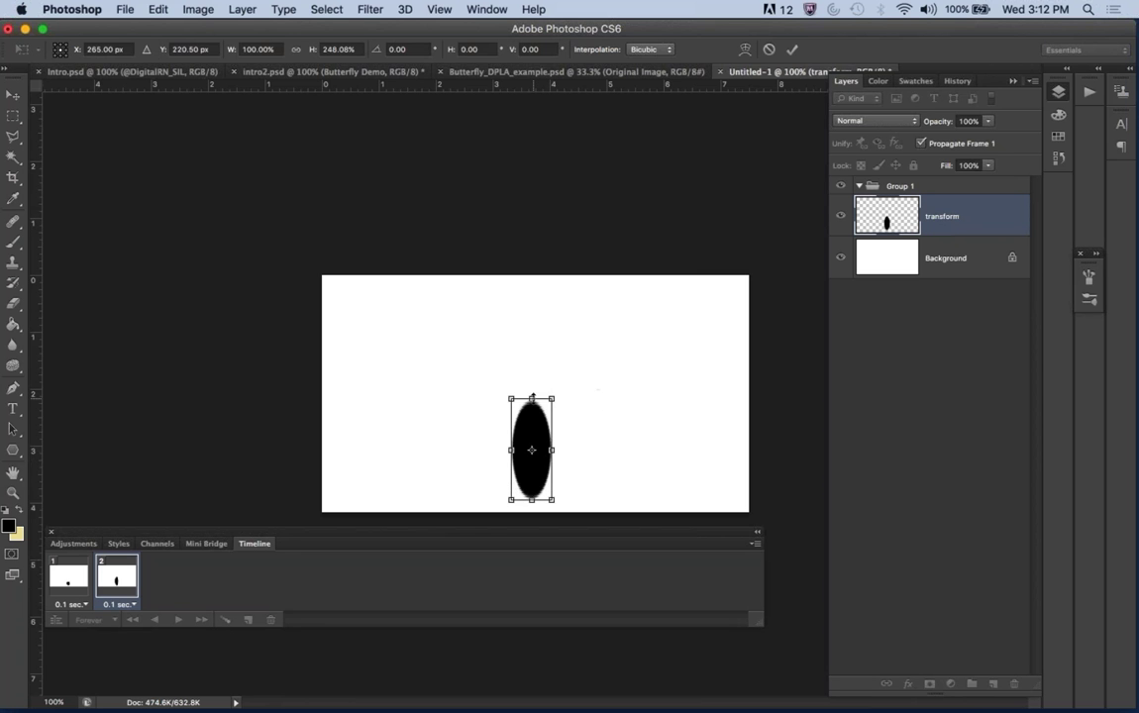
{"action": "key", "text": "Return"}
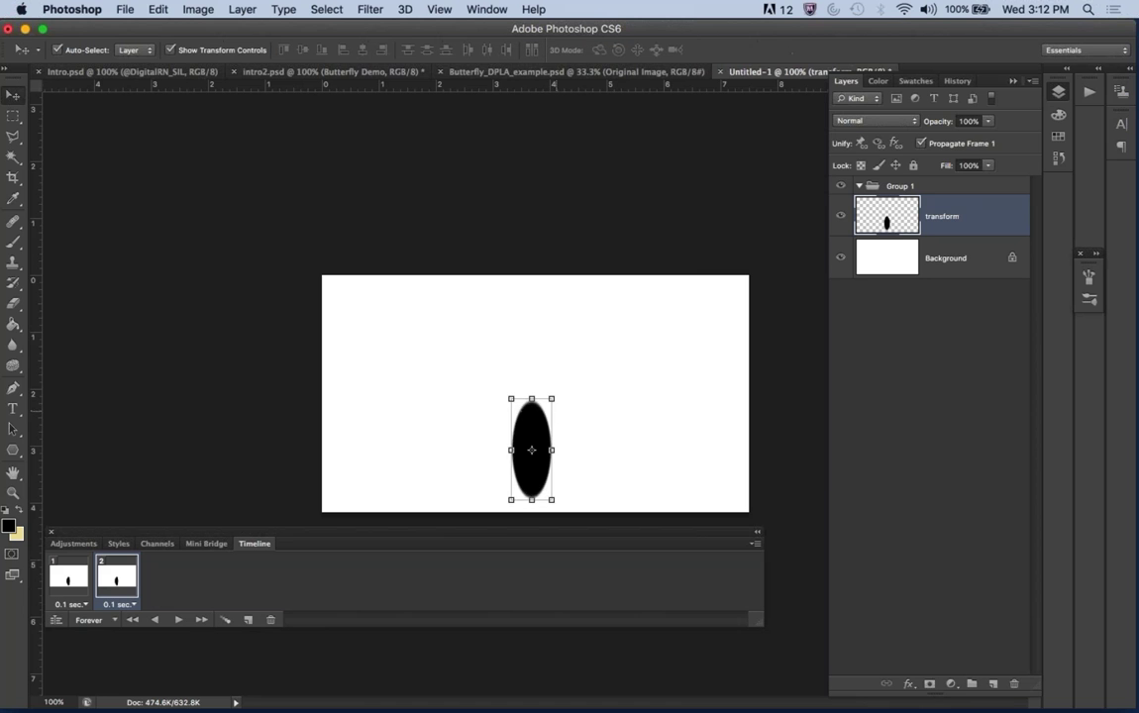
{"action": "left_click", "coordinate": [598, 445]}
Compare the shape of the stretched dot in frames 1 and 2.
{"action": "left_click", "coordinate": [67, 578]}
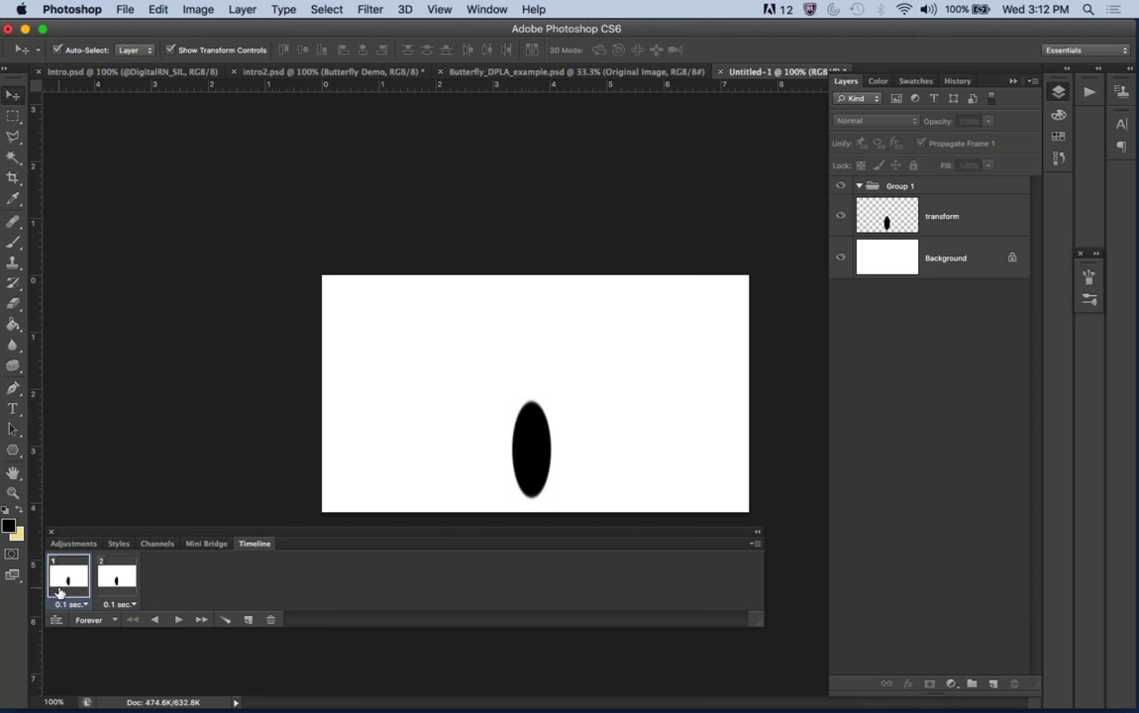
{"action": "left_click", "coordinate": [109, 585]}
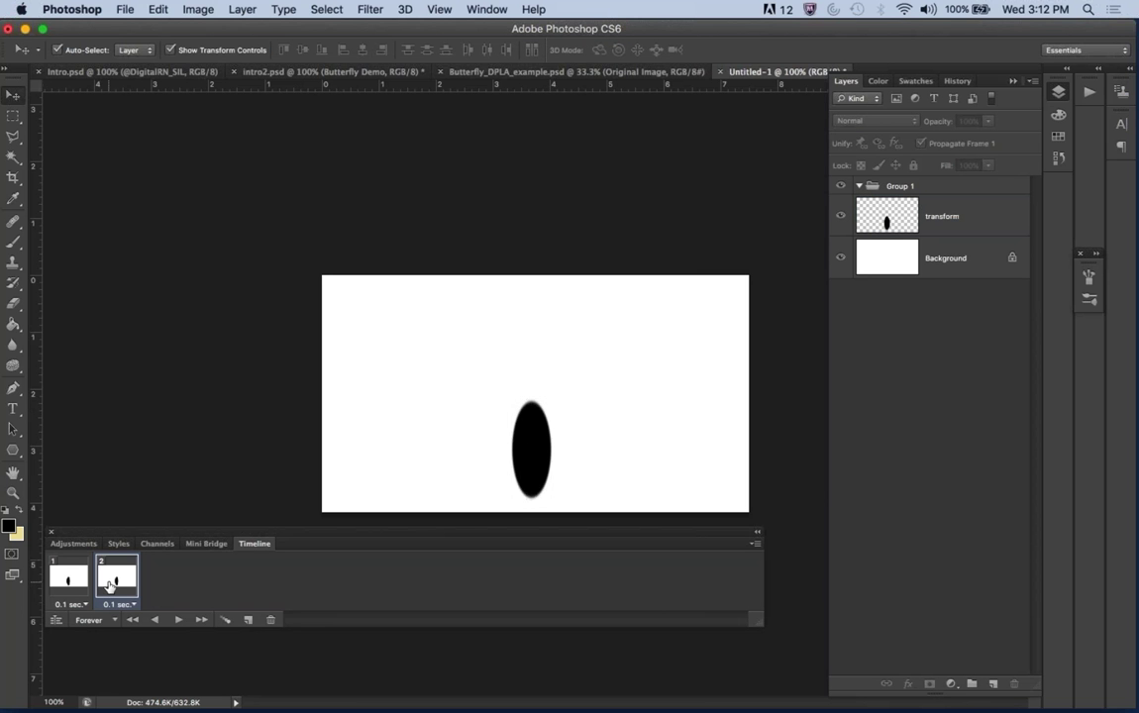
{"action": "left_click", "coordinate": [61, 579]}
{"action": "left_click", "coordinate": [115, 578]}
Duplicate the transform layer in frame 2, keeping the default name transform copy.
{"action": "left_click", "coordinate": [936, 229]}
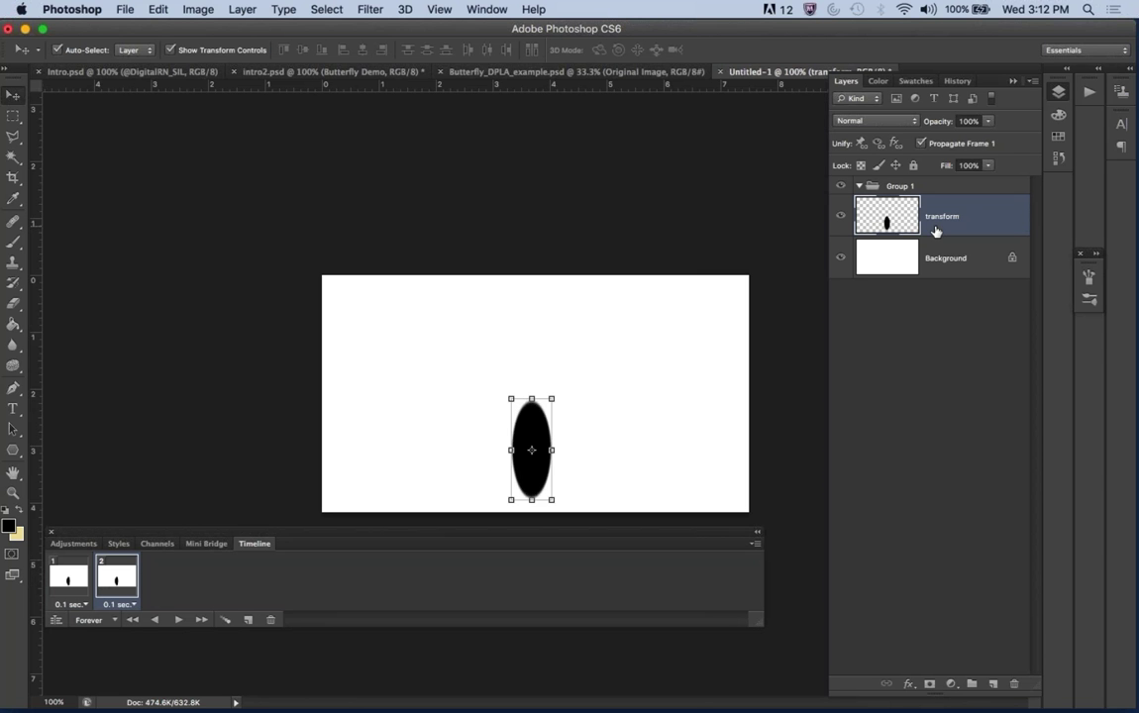
{"action": "left_click", "coordinate": [250, 9]}
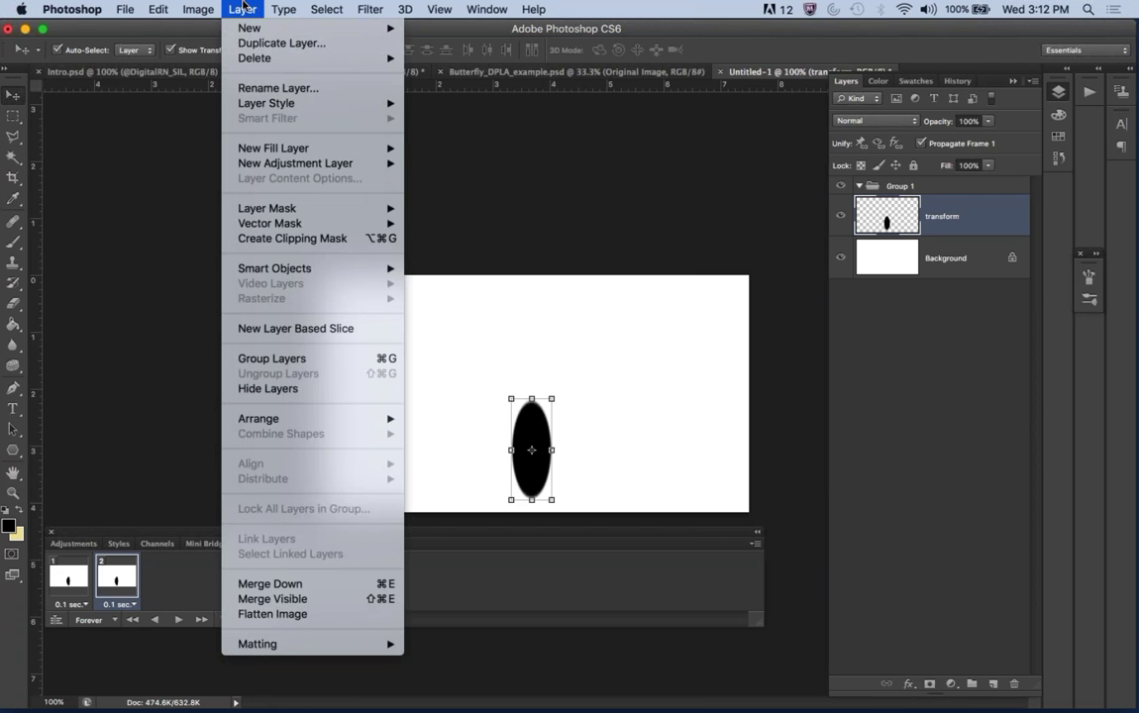
{"action": "left_click", "coordinate": [244, 7]}
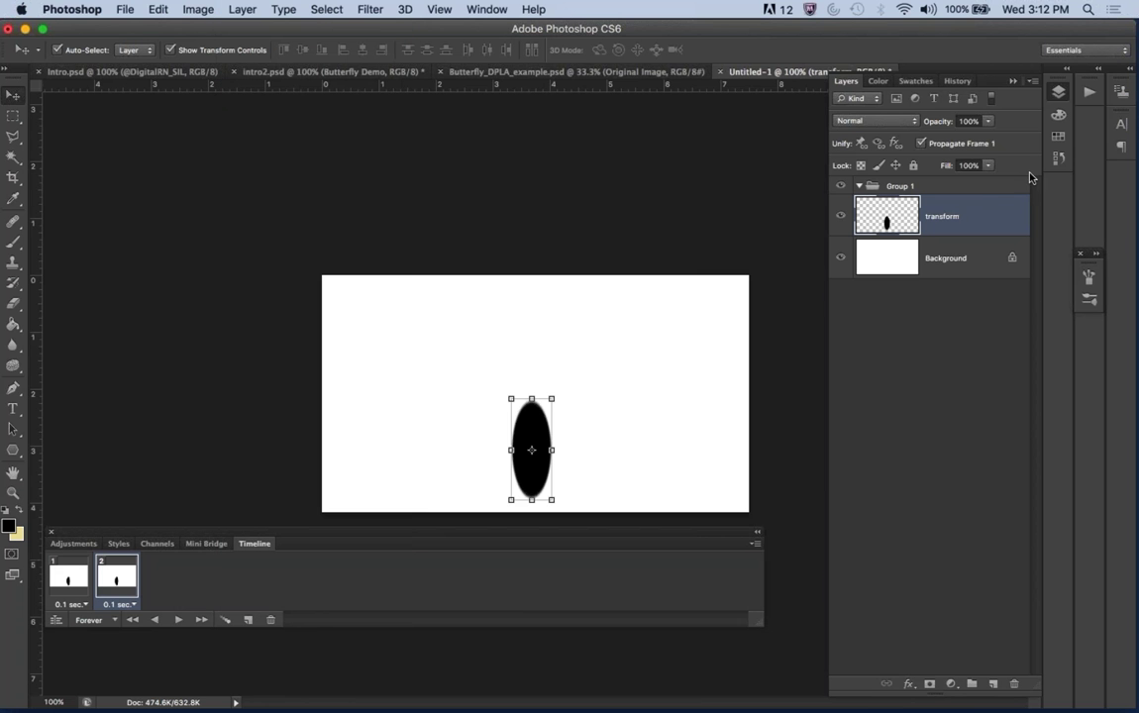
{"action": "right_click", "coordinate": [934, 215]}
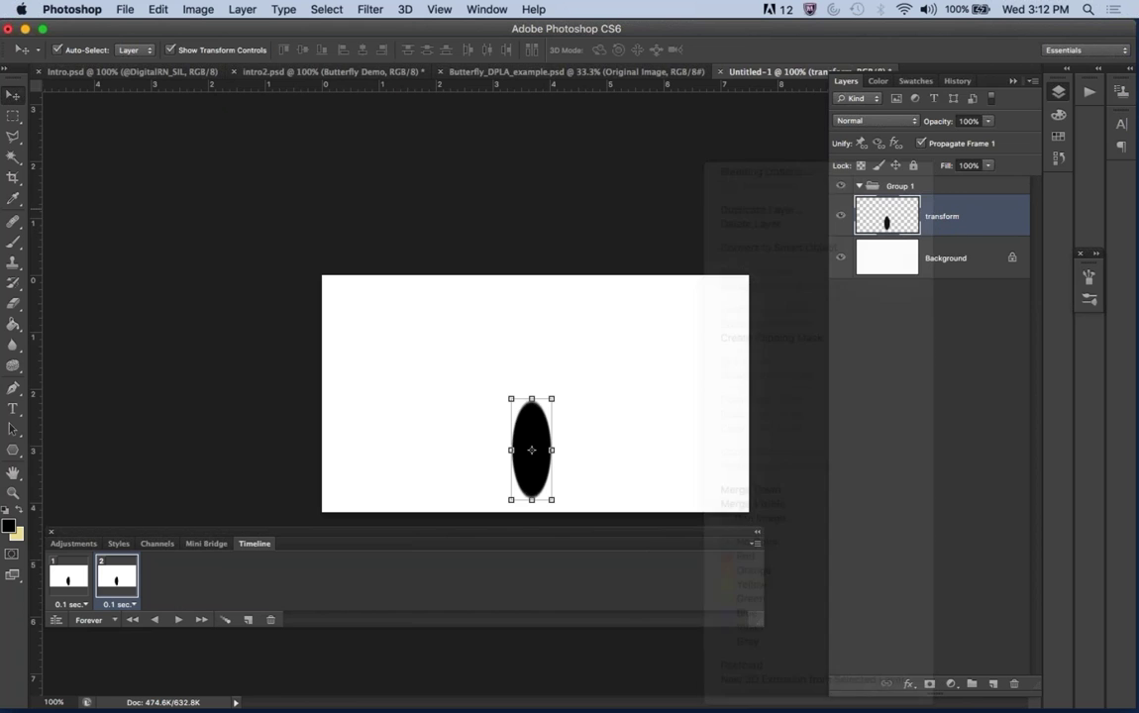
{"action": "right_click", "coordinate": [880, 203]}
{"action": "left_click", "coordinate": [865, 209]}
{"action": "key", "text": "Return"}
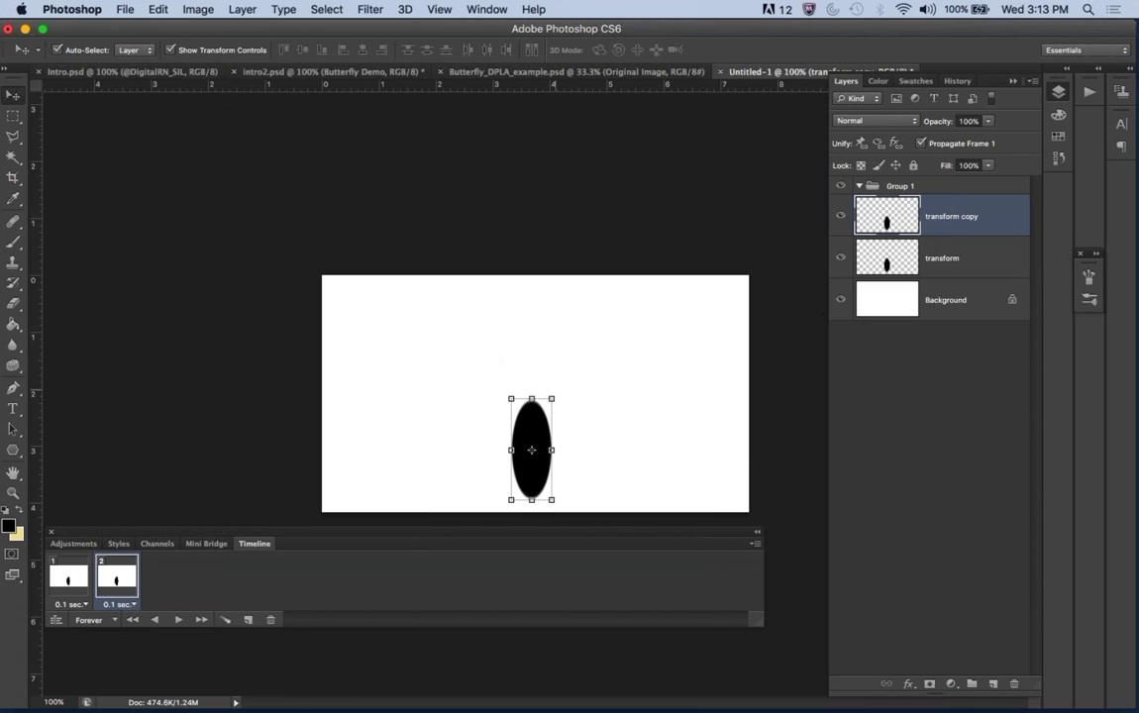
Check the layer visibility in frame 1, and hide the original transform layer in frame 2.
{"action": "left_click", "coordinate": [68, 577]}
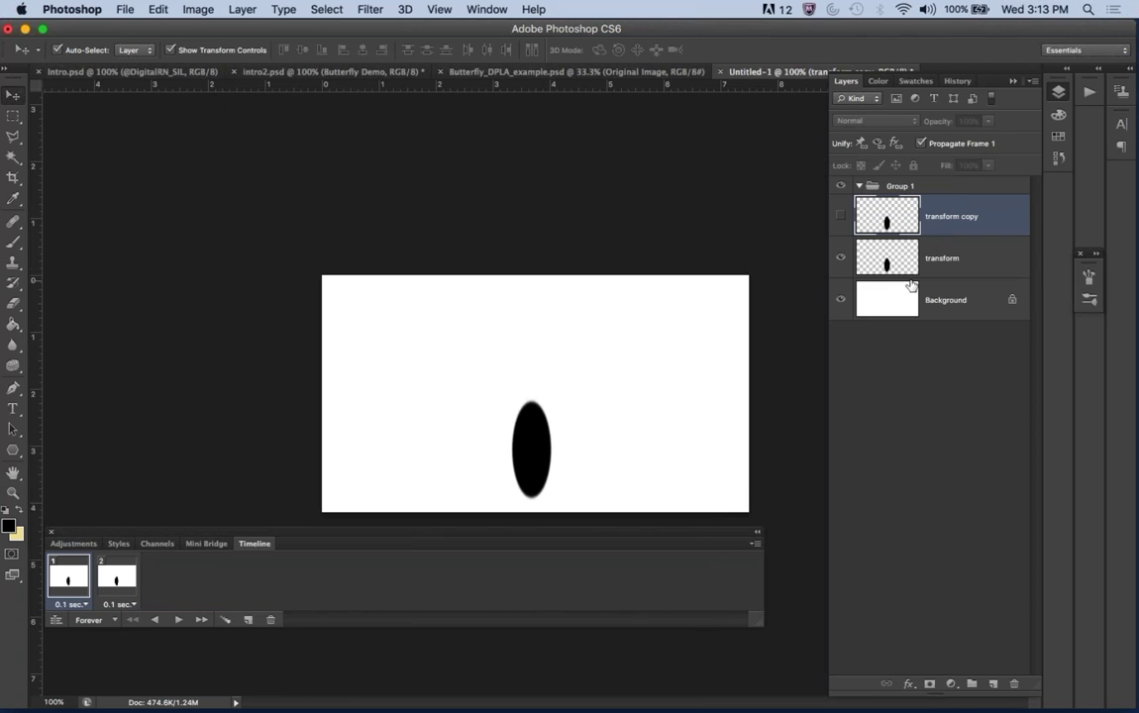
{"action": "left_click", "coordinate": [907, 260]}
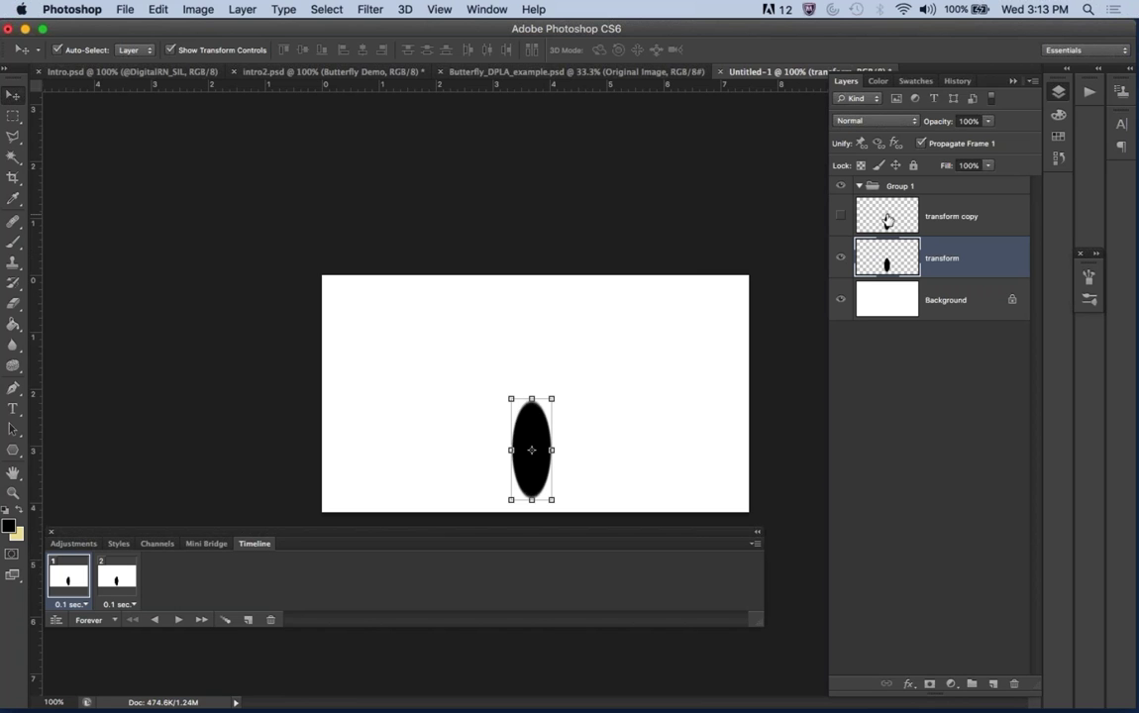
{"action": "left_click", "coordinate": [117, 574]}
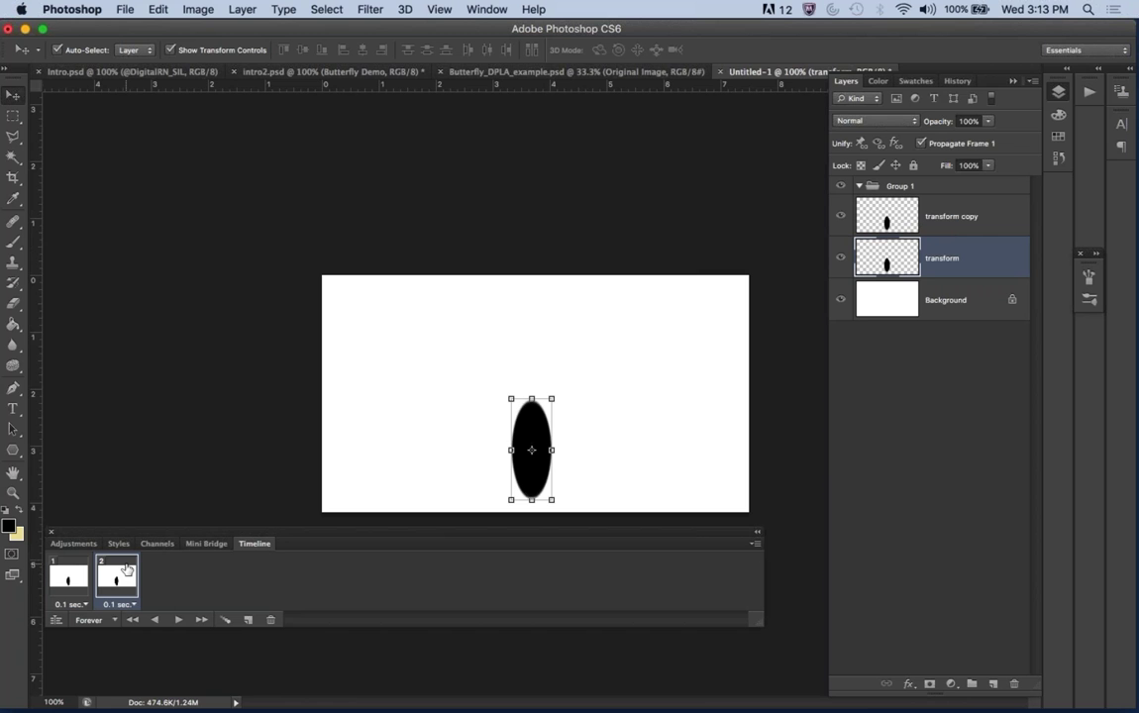
{"action": "left_click", "coordinate": [841, 260]}
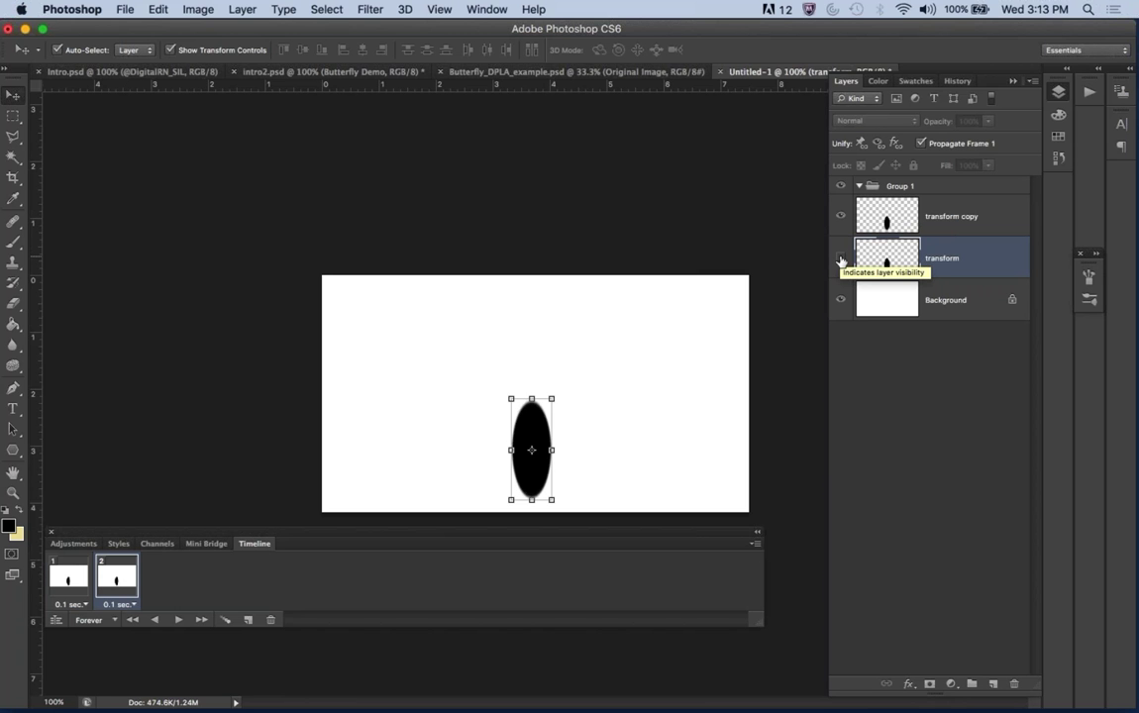
Stretch the transform copy's ellipse upward to about 147% of its height in frame 2, and deselect the layer.
{"action": "left_click", "coordinate": [941, 220]}
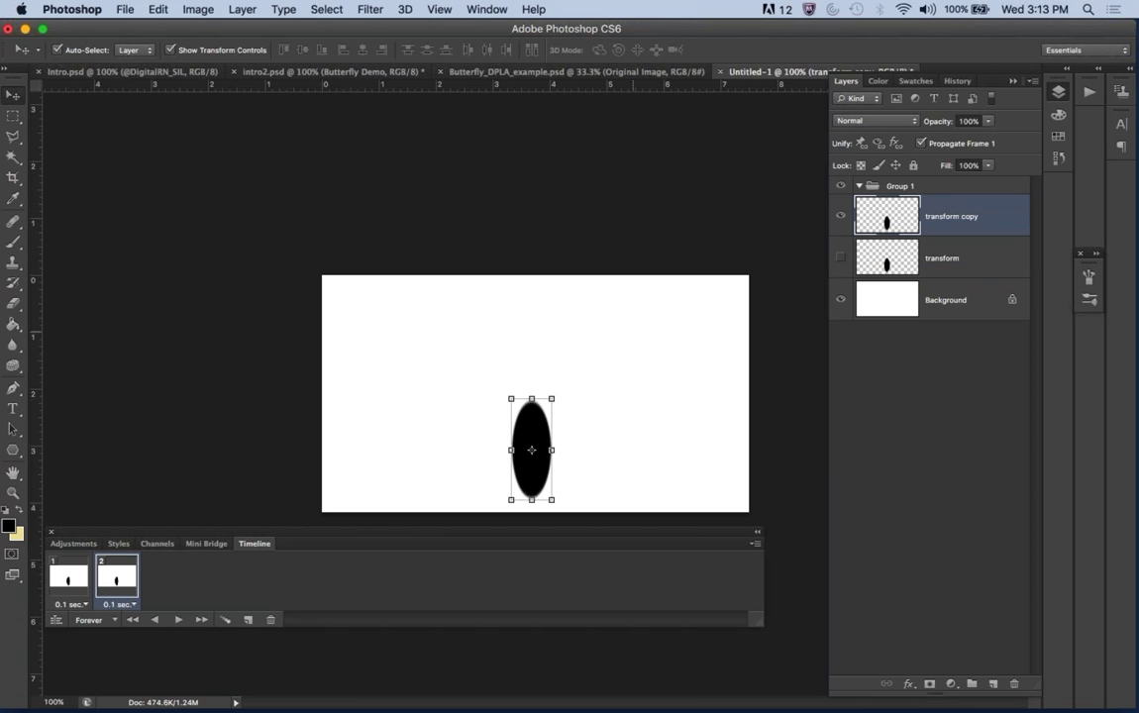
{"action": "left_click_drag", "start_coordinate": [532, 398], "coordinate": [532, 351]}
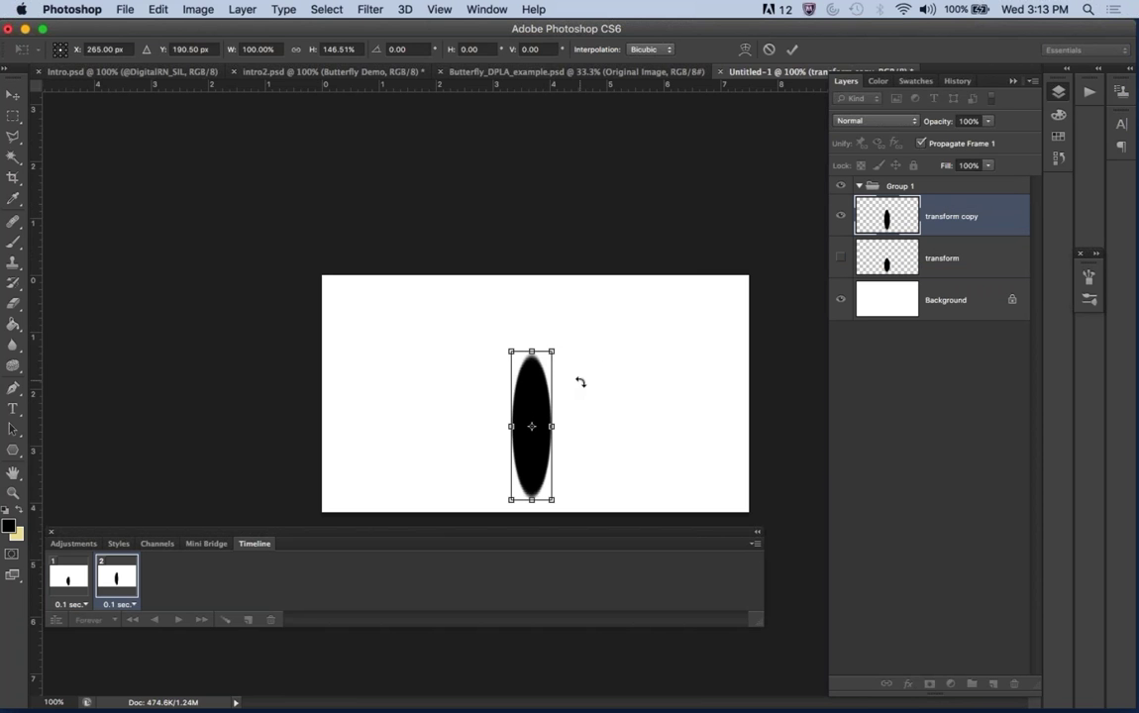
{"action": "key", "text": "Return"}
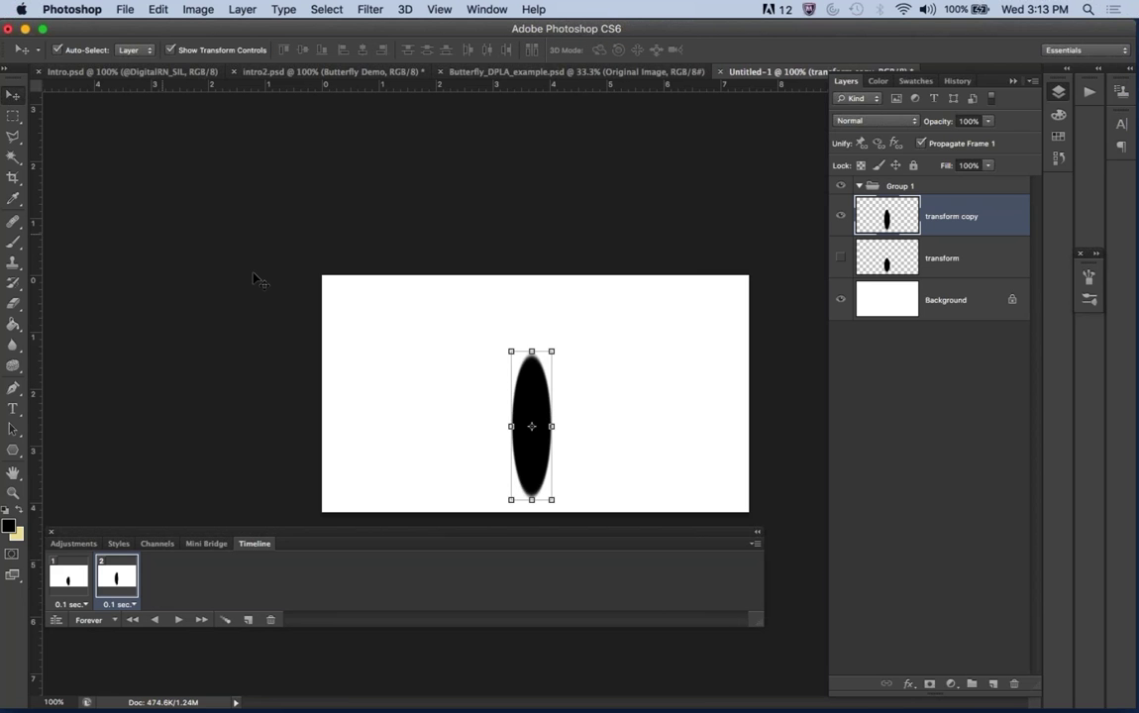
{"action": "left_click", "coordinate": [255, 279]}
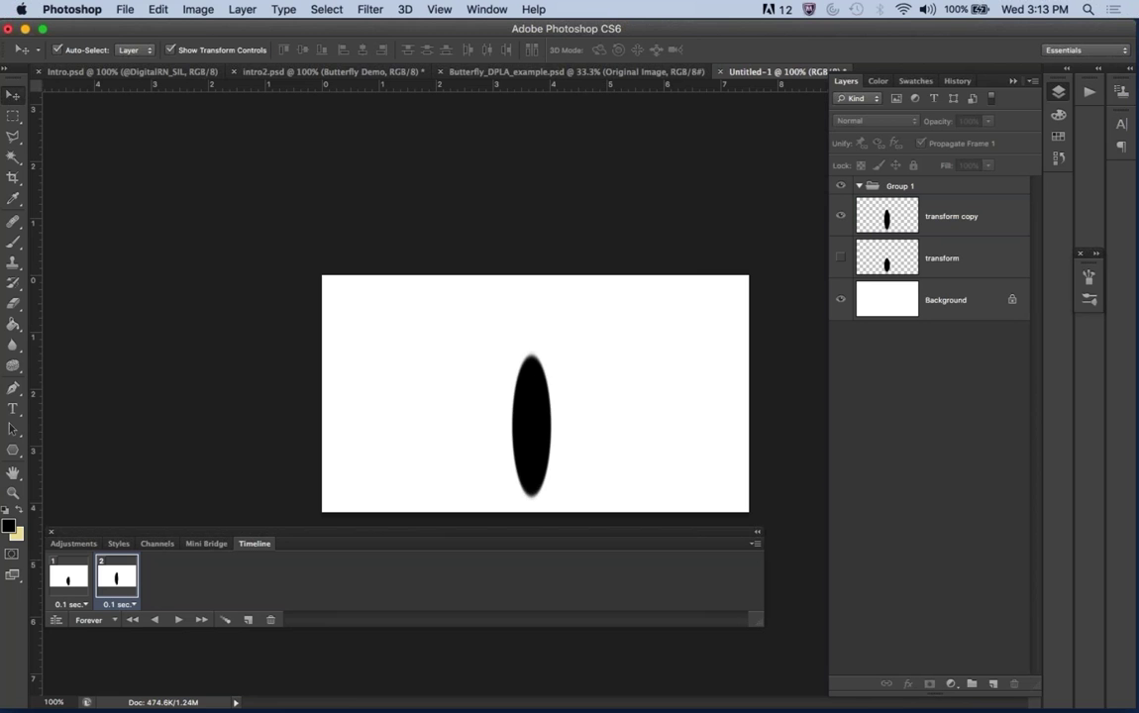
Compare the ellipse in the two frames, and preview the stretching animation before stopping it.
{"action": "left_click", "coordinate": [72, 577]}
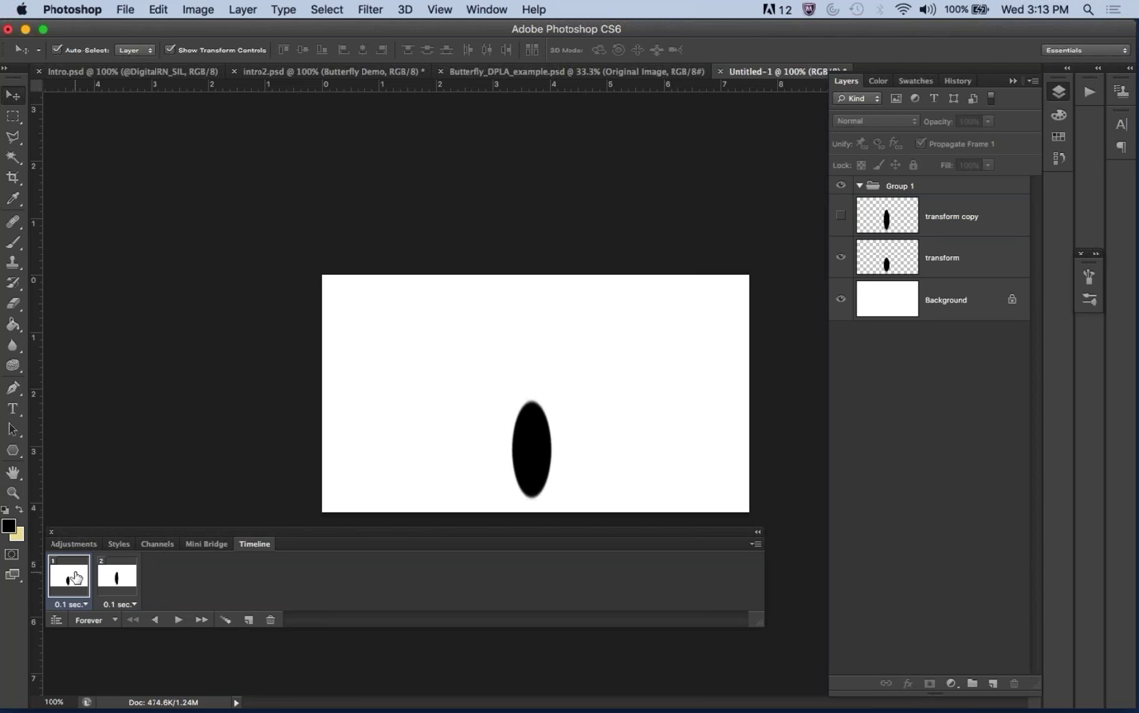
{"action": "left_click", "coordinate": [119, 578]}
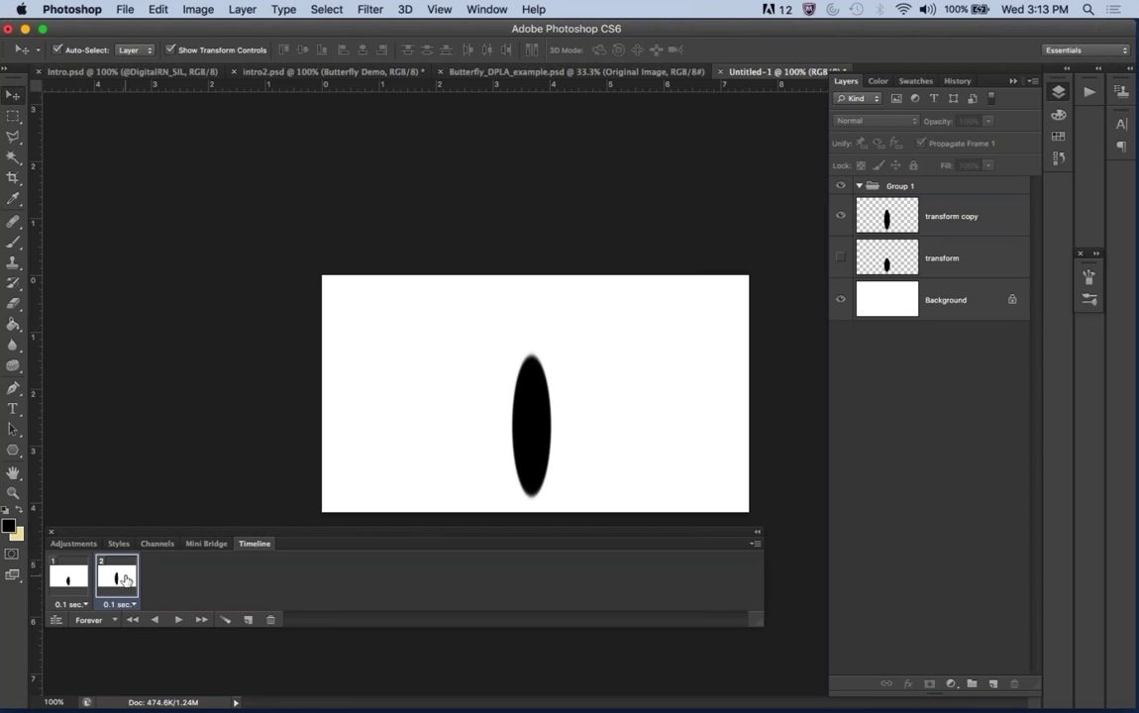
{"action": "left_click", "coordinate": [178, 620]}
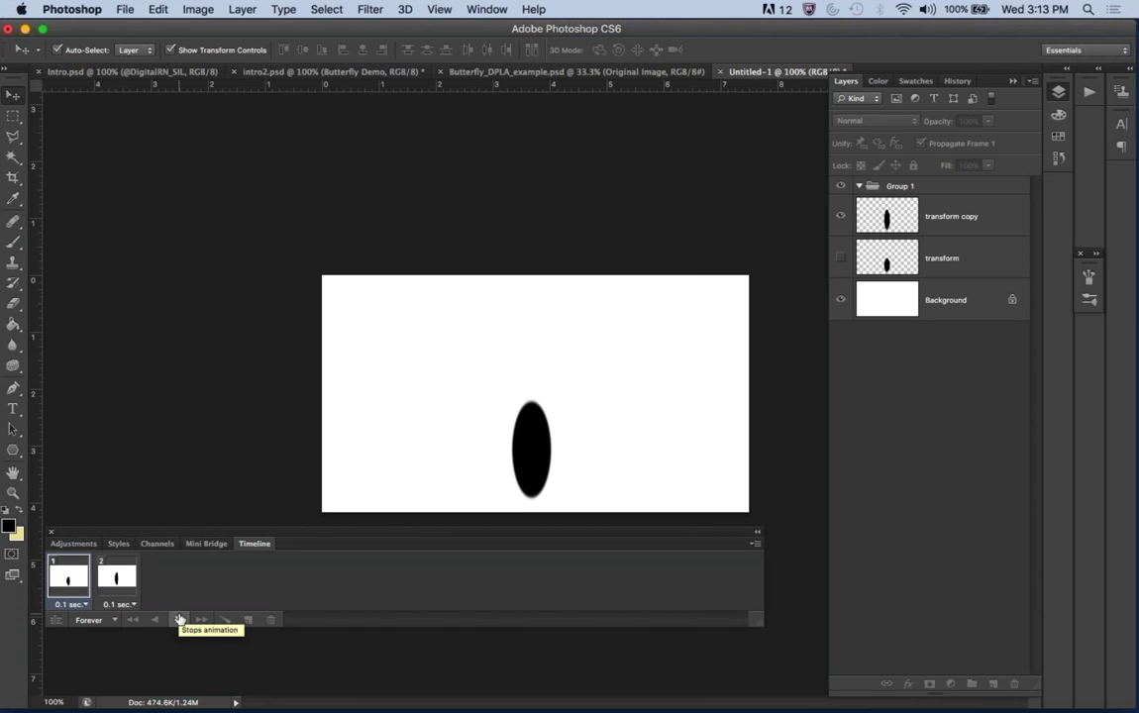
{"action": "left_click", "coordinate": [179, 620]}
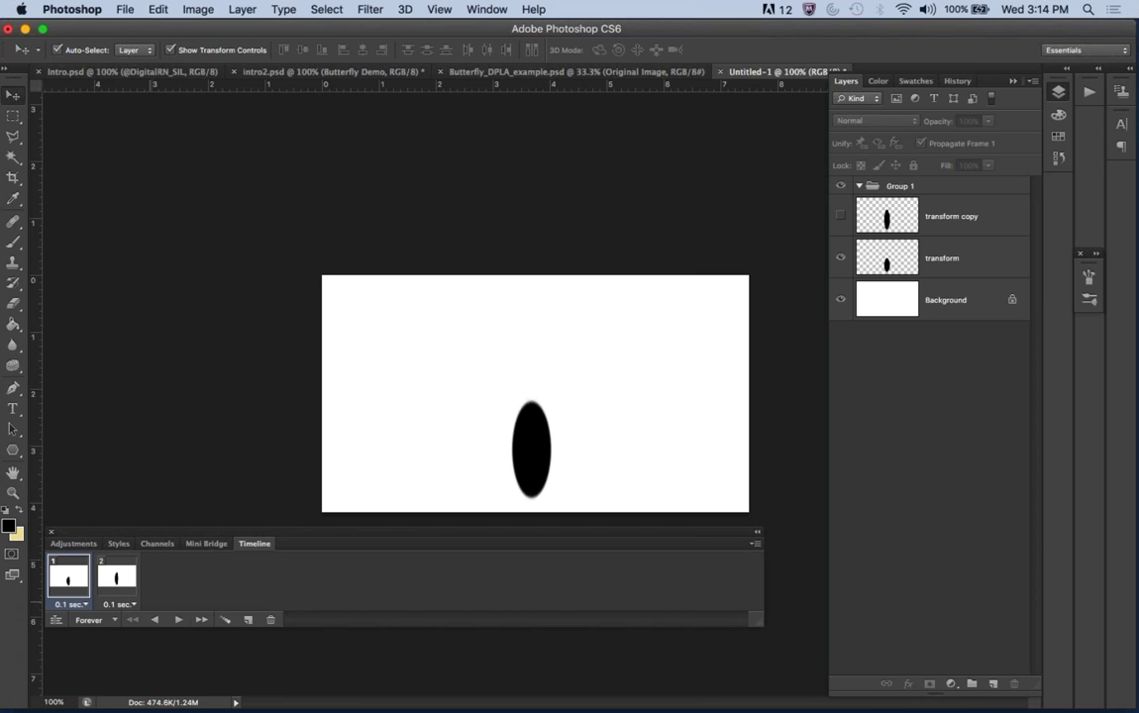
Try rotating the transform layer's ellipse about its center by about -15 degrees in frame 1, and undo the rotation.
{"action": "left_click", "coordinate": [921, 233]}
{"action": "left_click", "coordinate": [541, 444]}
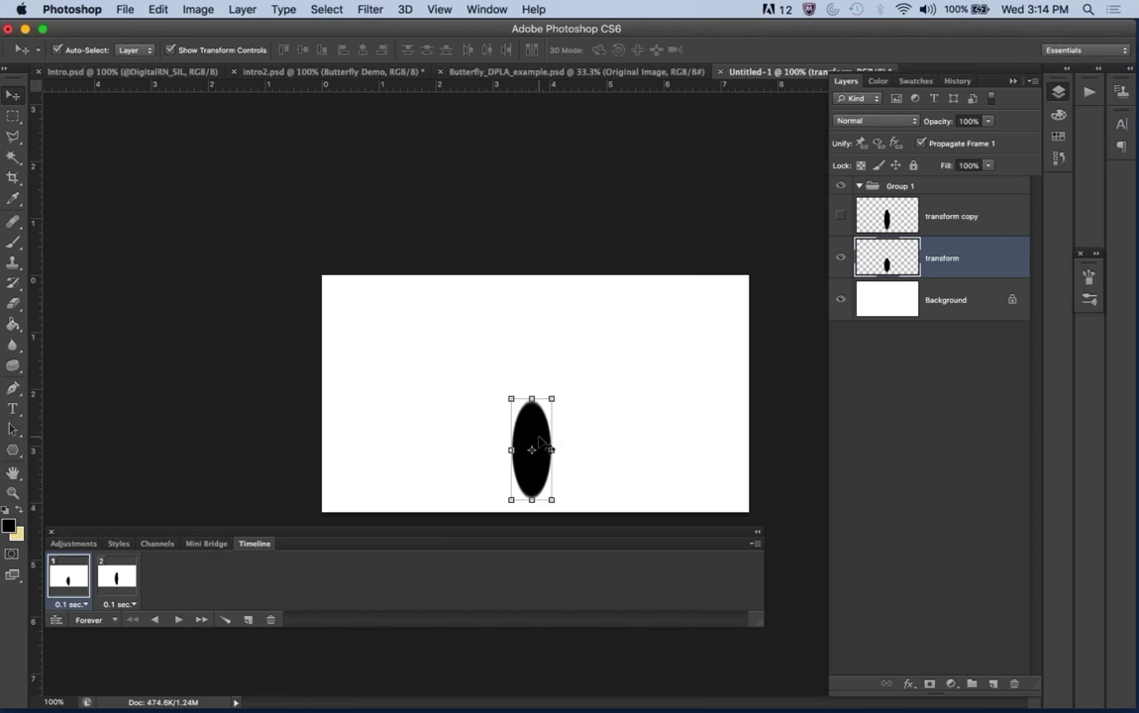
{"action": "mouse_move", "coordinate": [532, 452]}
{"action": "left_mouse_down"}
{"action": "mouse_move", "coordinate": [535, 505]}
{"action": "mouse_move", "coordinate": [532, 450]}
{"action": "left_mouse_up"}
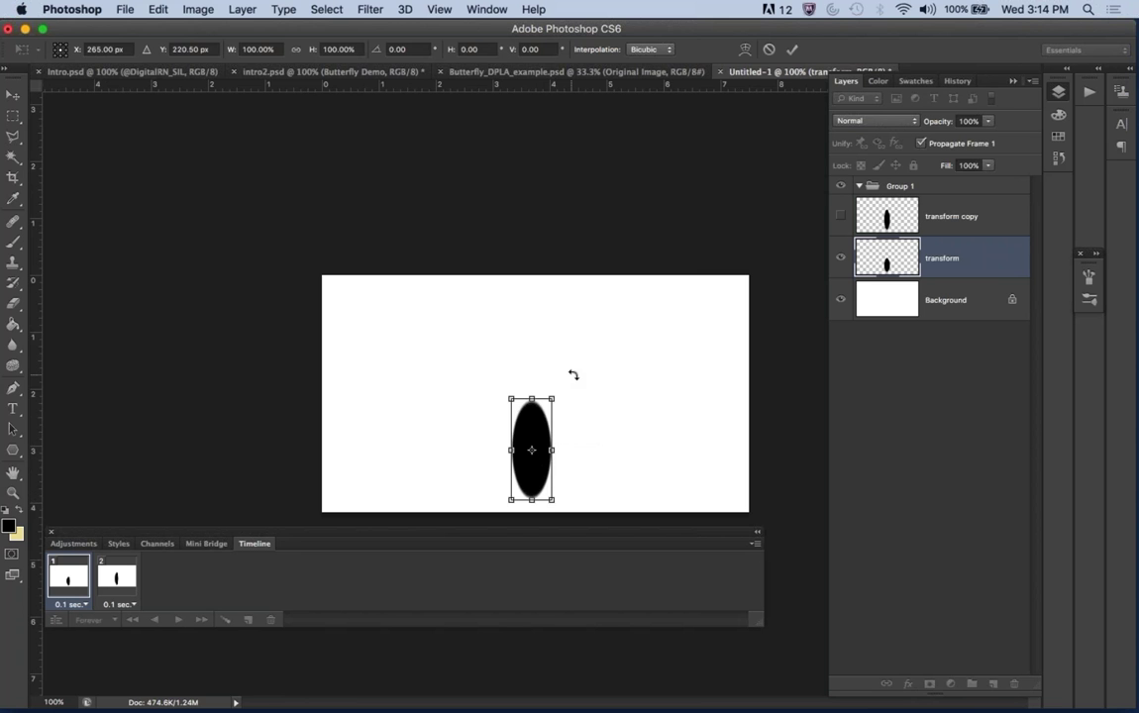
{"action": "left_click_drag", "start_coordinate": [574, 374], "coordinate": [549, 376]}
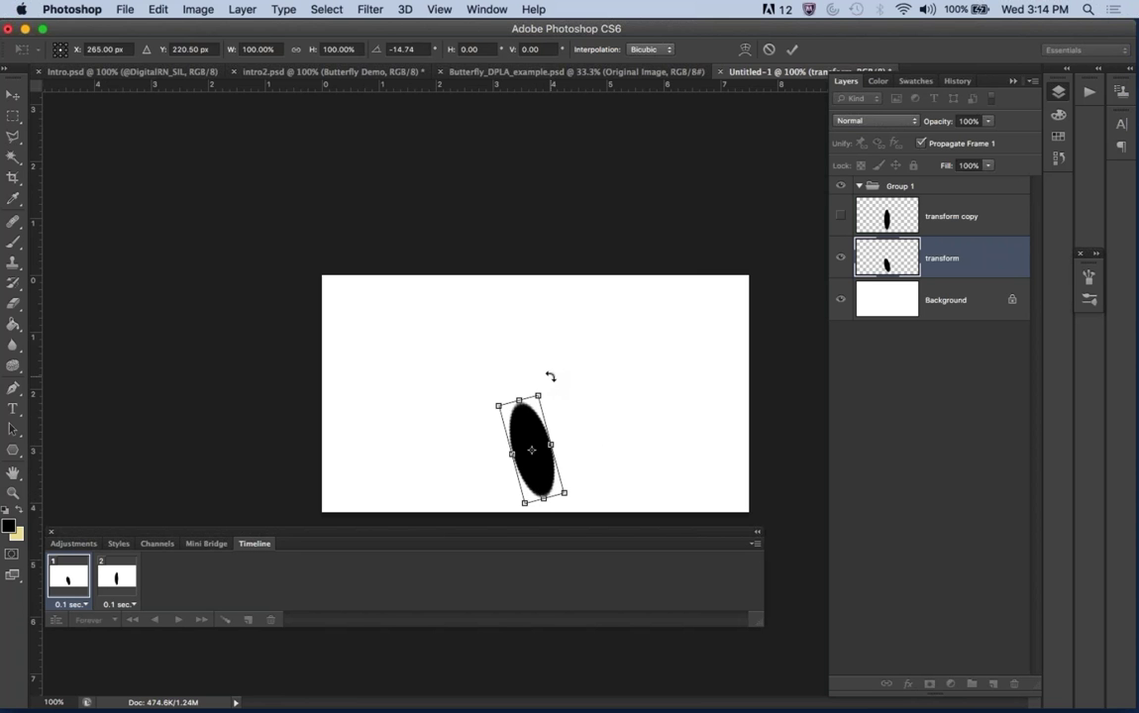
{"action": "key", "text": "super+z"}
Try rotating the ellipse about a pivot moved to its base, and cancel the transform.
{"action": "left_click_drag", "start_coordinate": [532, 450], "coordinate": [533, 498]}
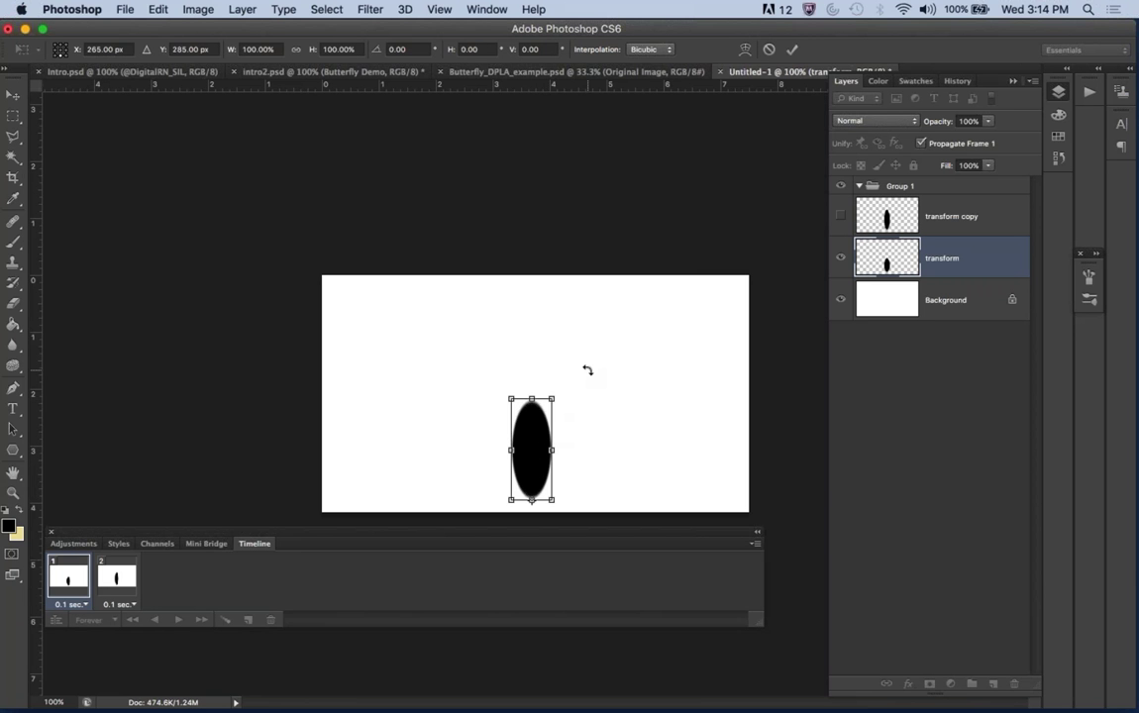
{"action": "left_click_drag", "start_coordinate": [528, 334], "coordinate": [549, 368]}
{"action": "key", "text": "Escape"}
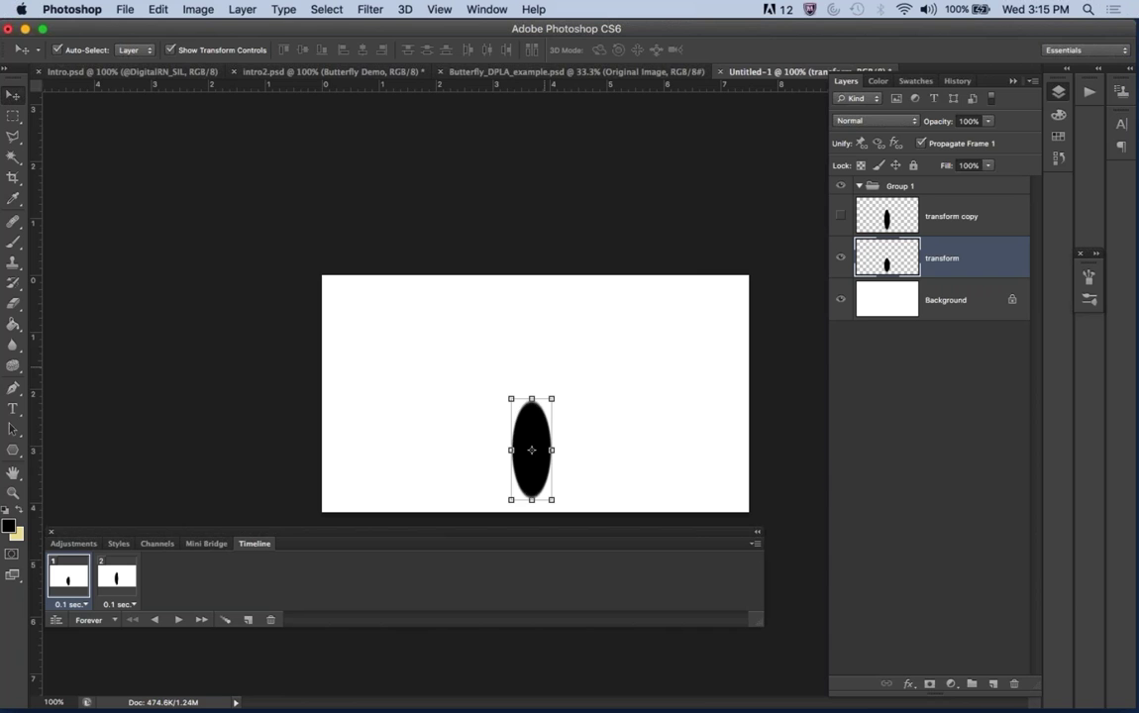
Duplicate the Original Image layer of Butterfly_DPLA_example.psd into a new document, and make it visible there.
{"action": "left_click", "coordinate": [500, 74]}
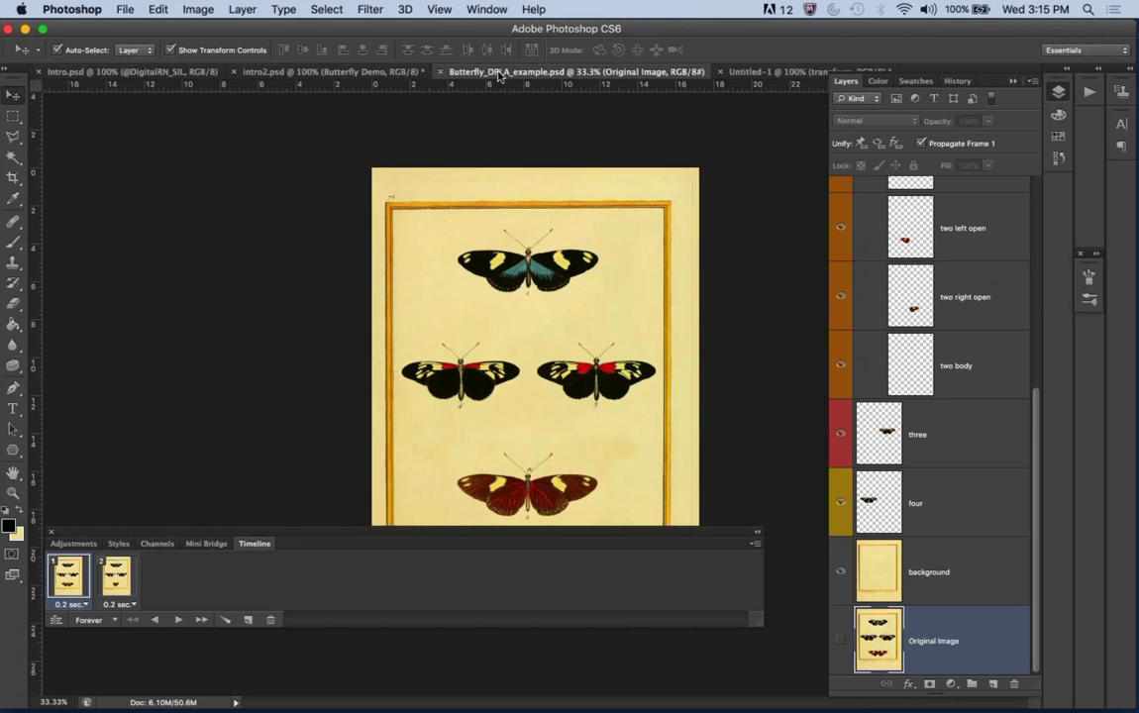
{"action": "right_click", "coordinate": [896, 628]}
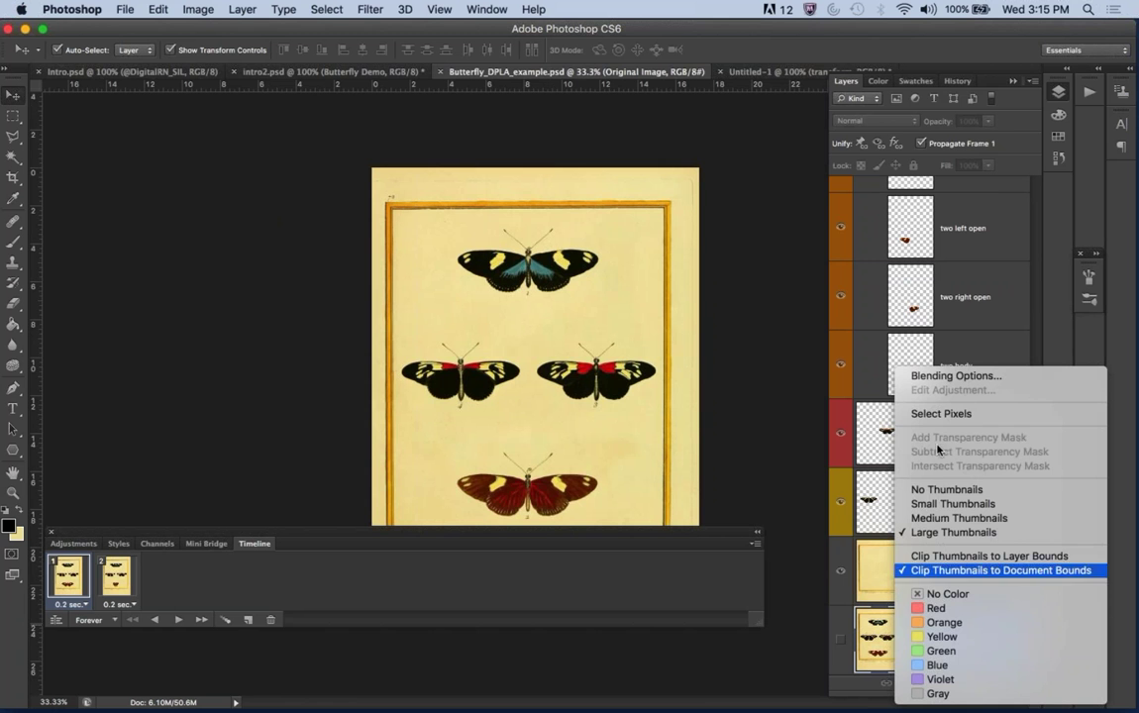
{"action": "left_click", "coordinate": [953, 644]}
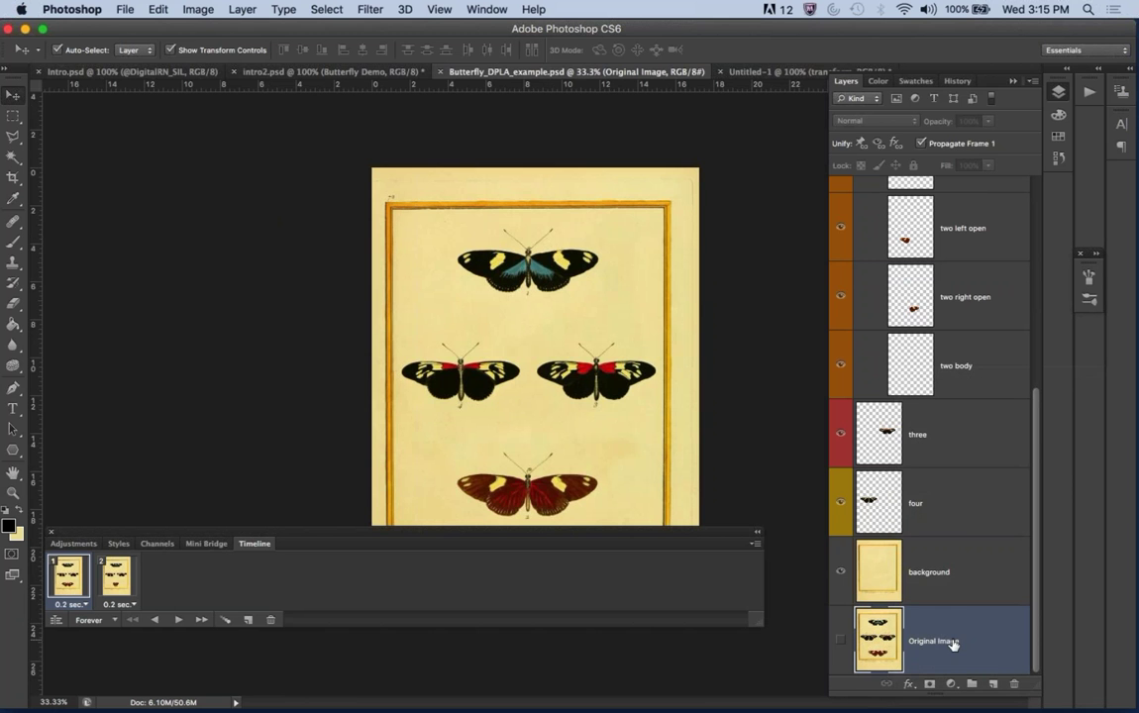
{"action": "right_click", "coordinate": [953, 644]}
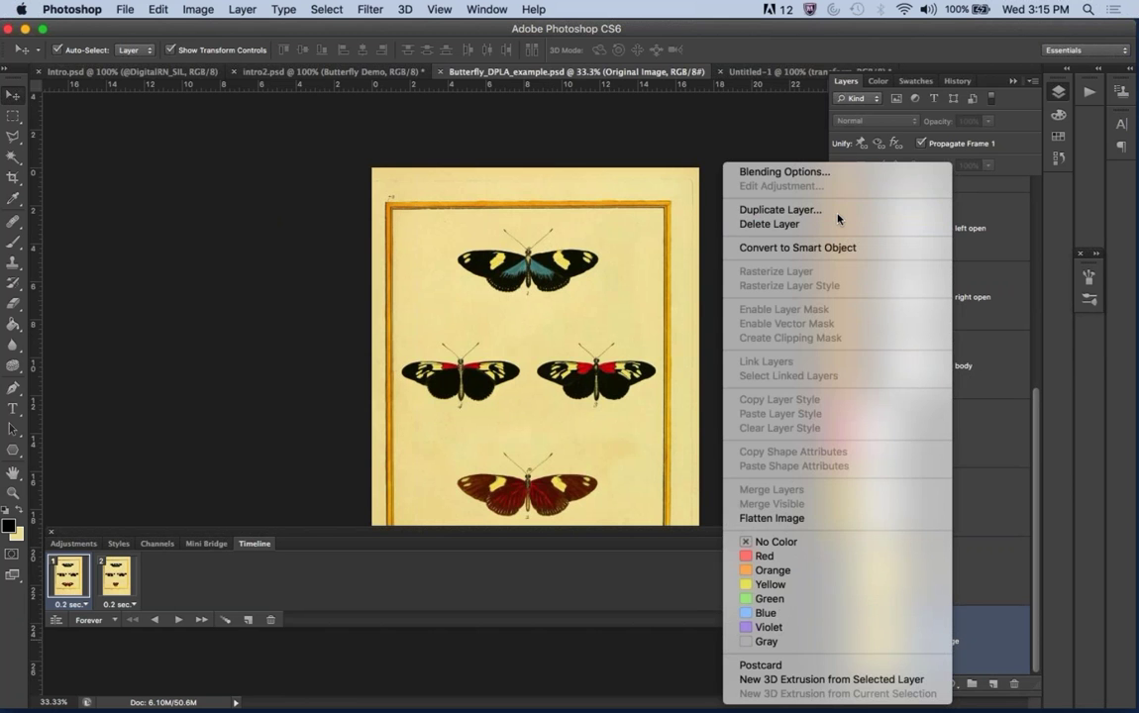
{"action": "left_click", "coordinate": [836, 210]}
{"action": "left_click", "coordinate": [495, 361]}
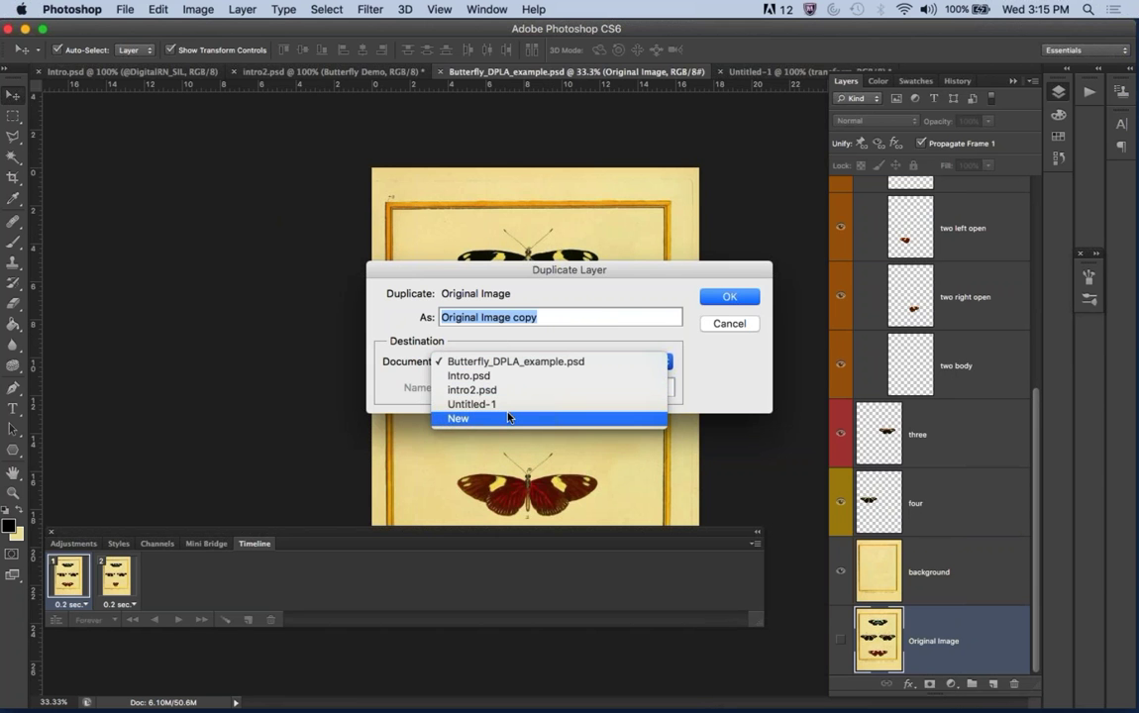
{"action": "left_click", "coordinate": [507, 418]}
{"action": "left_click", "coordinate": [729, 296]}
{"action": "left_click", "coordinate": [837, 191]}
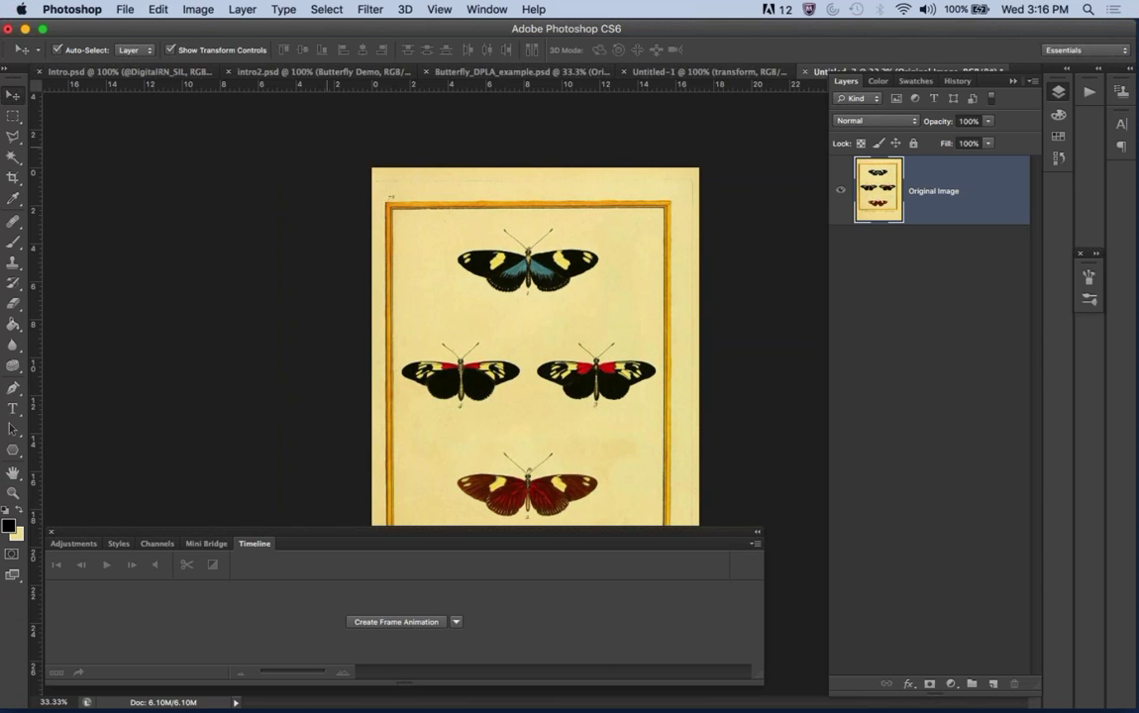
Try a rectangular marquee selection around the uppermost butterfly, and clear it.
{"action": "left_click", "coordinate": [13, 116]}
{"action": "left_click_drag", "start_coordinate": [425, 207], "coordinate": [607, 323]}
{"action": "left_click", "coordinate": [532, 289]}
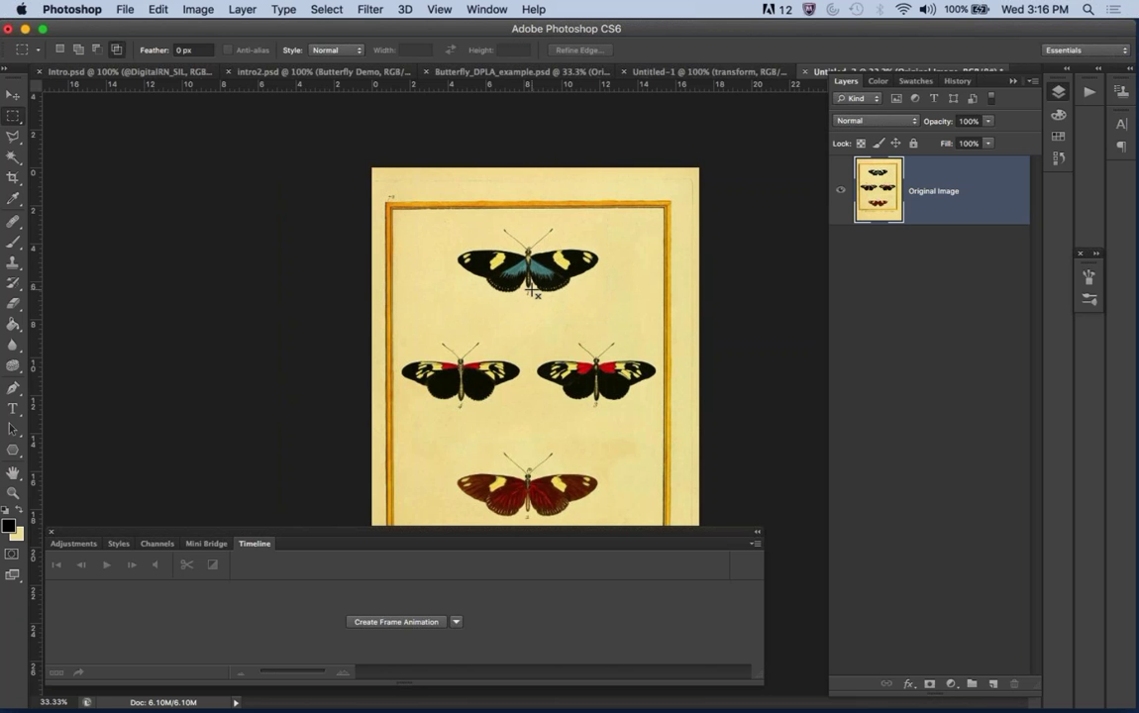
Examine the available variants of the marquee, lasso and eraser tools.
{"action": "left_click", "coordinate": [15, 116]}
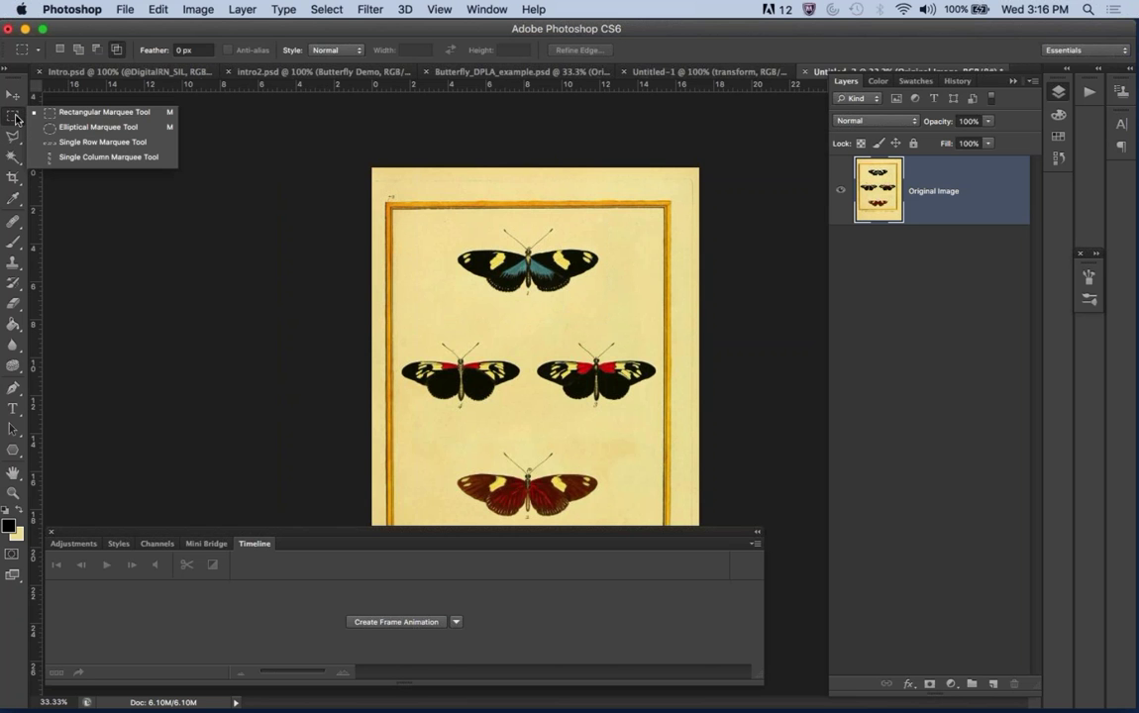
{"action": "left_click", "coordinate": [6, 118]}
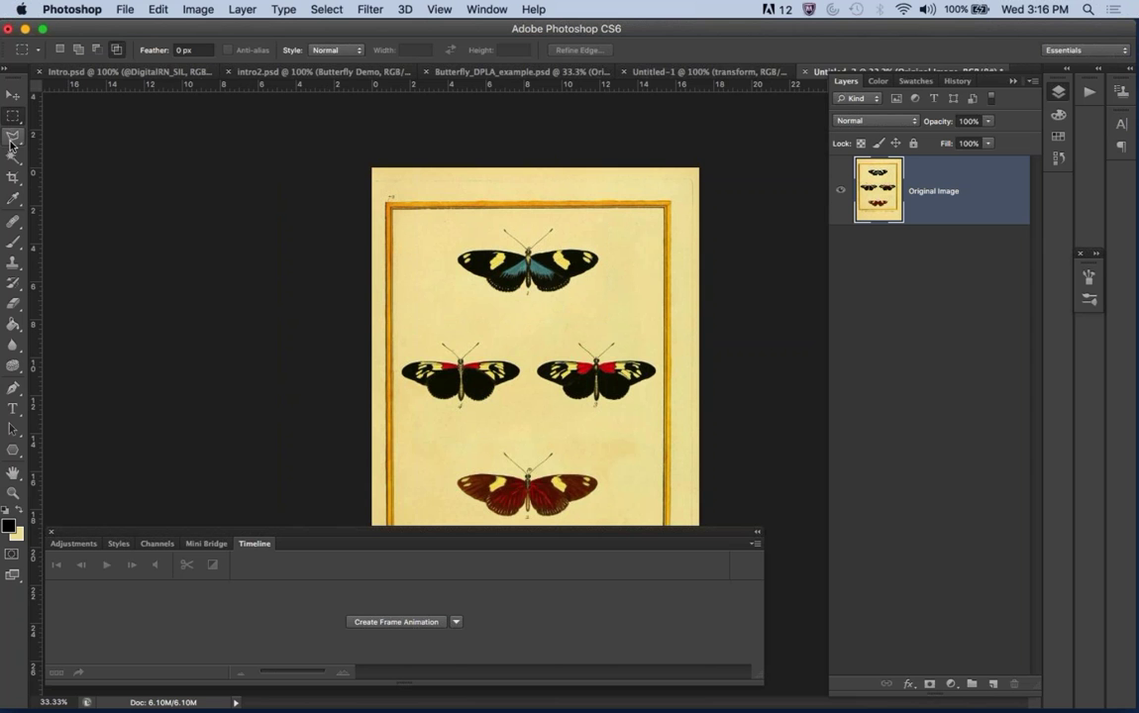
{"action": "left_click", "coordinate": [12, 139]}
{"action": "left_click", "coordinate": [10, 142]}
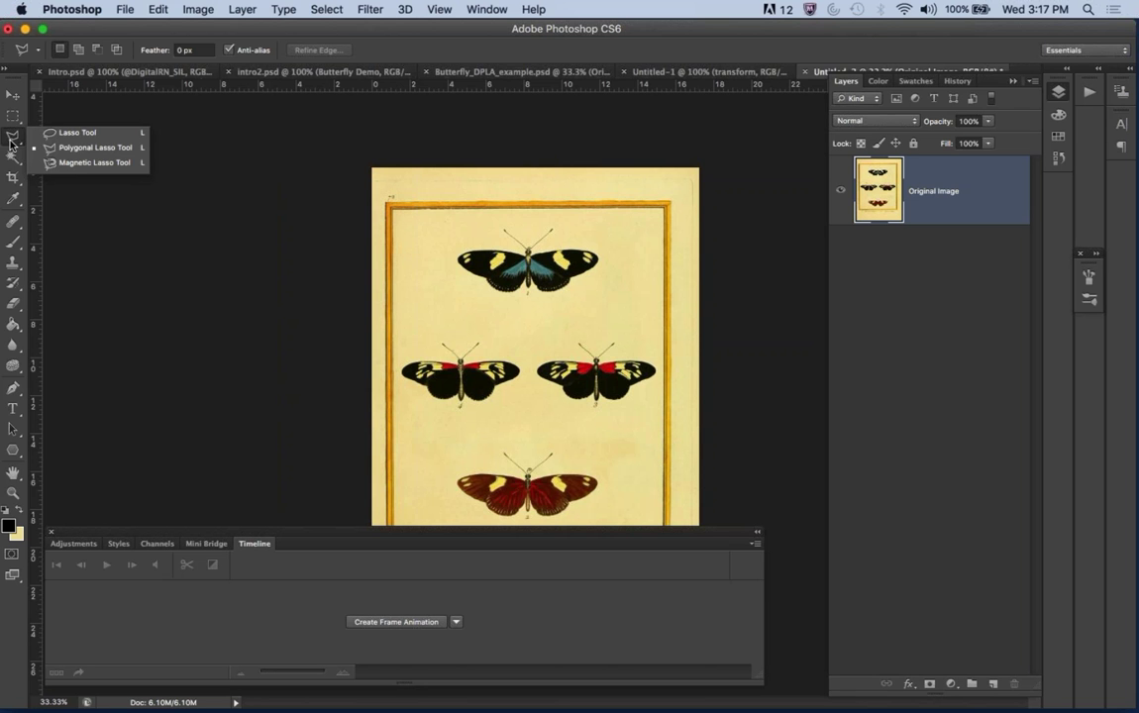
{"action": "left_click", "coordinate": [105, 205]}
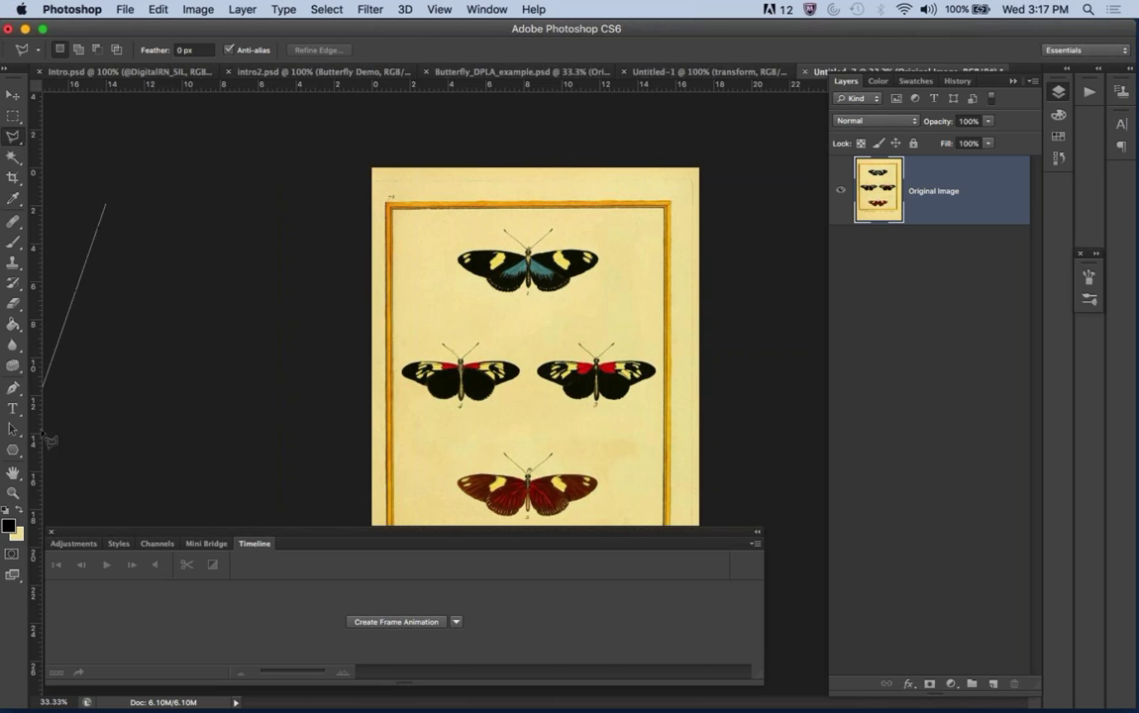
{"action": "key", "text": "Escape"}
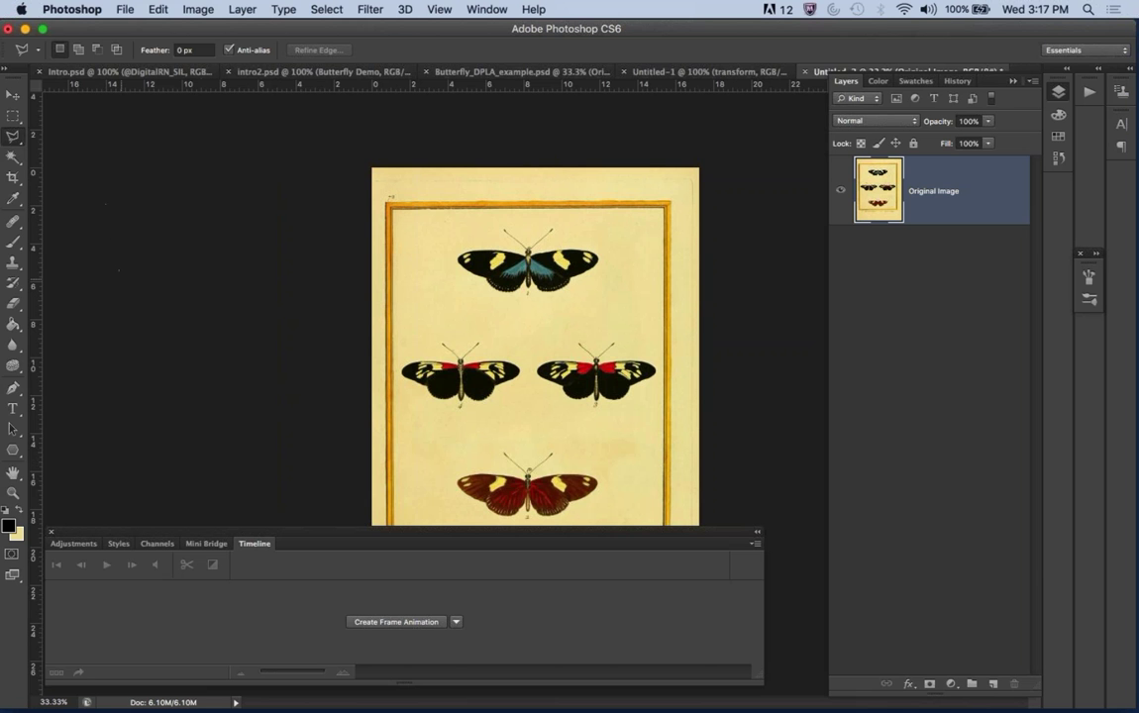
{"action": "left_click", "coordinate": [14, 306]}
{"action": "left_click", "coordinate": [15, 307]}
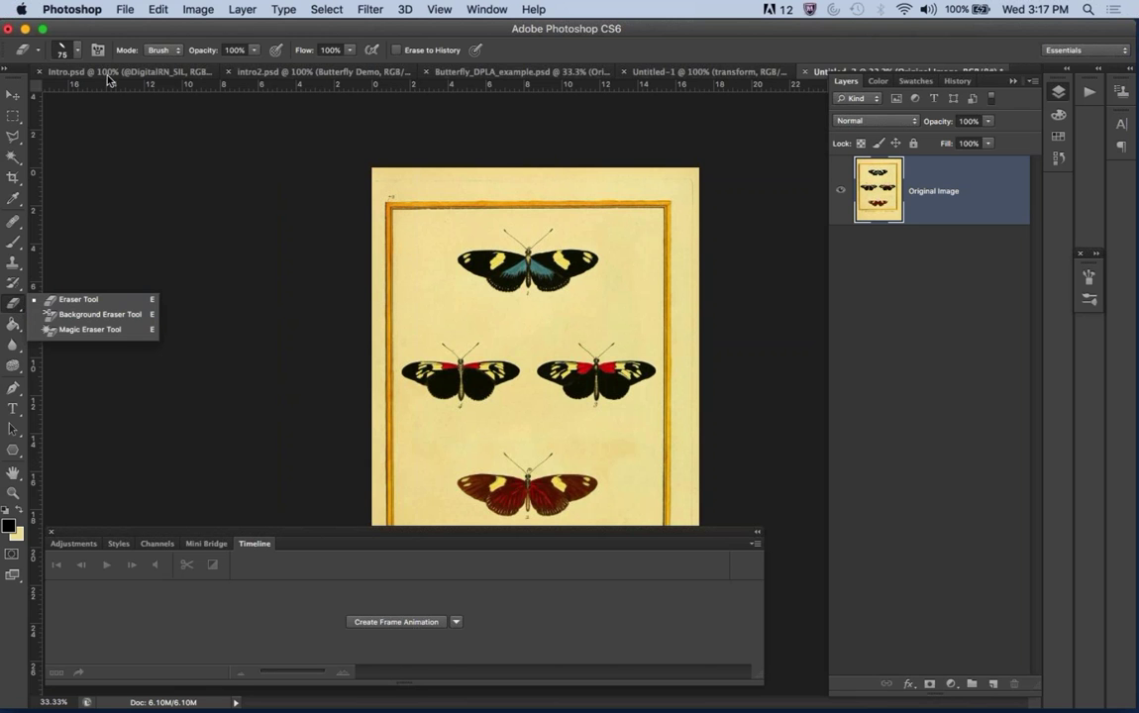
Select the plain paper background inside the orange frame with the Magic Wand, and check the wand's tool variants.
{"action": "left_click", "coordinate": [10, 155]}
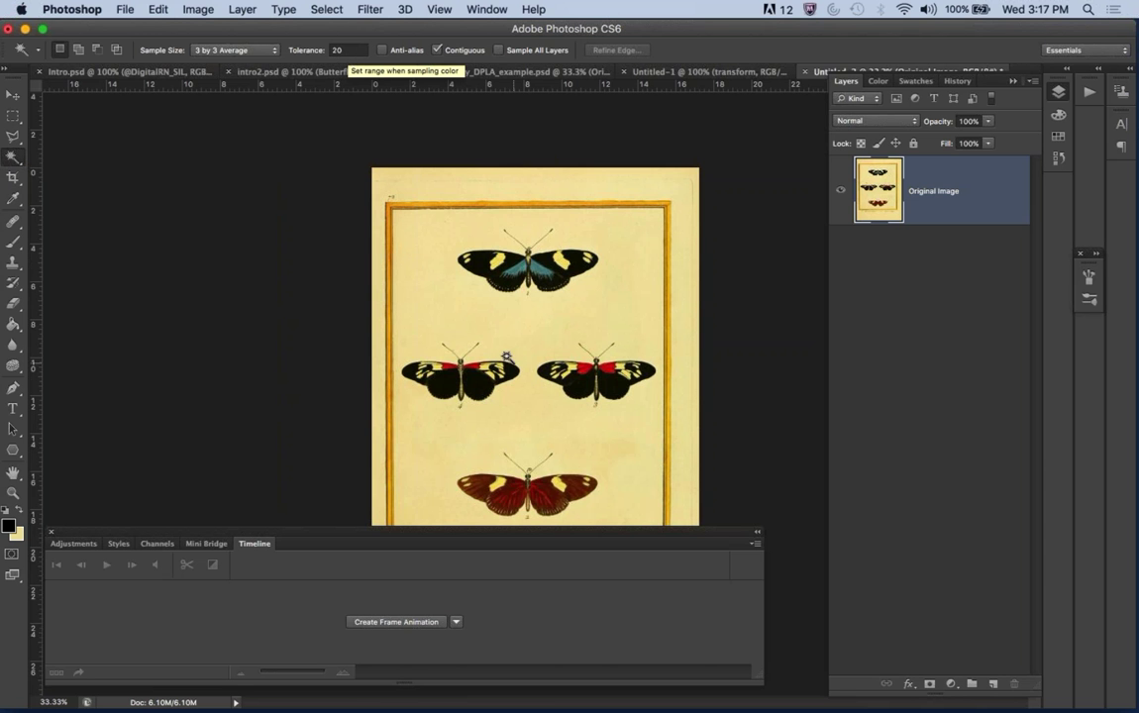
{"action": "left_click", "coordinate": [413, 320]}
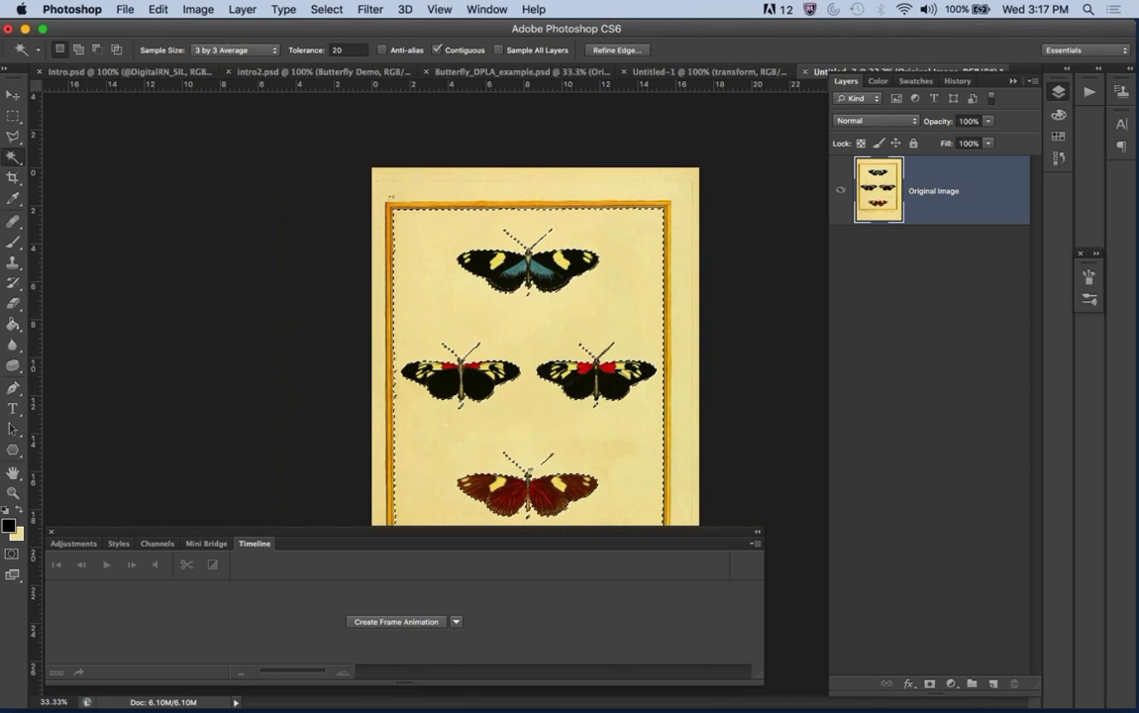
{"action": "left_click", "coordinate": [13, 158]}
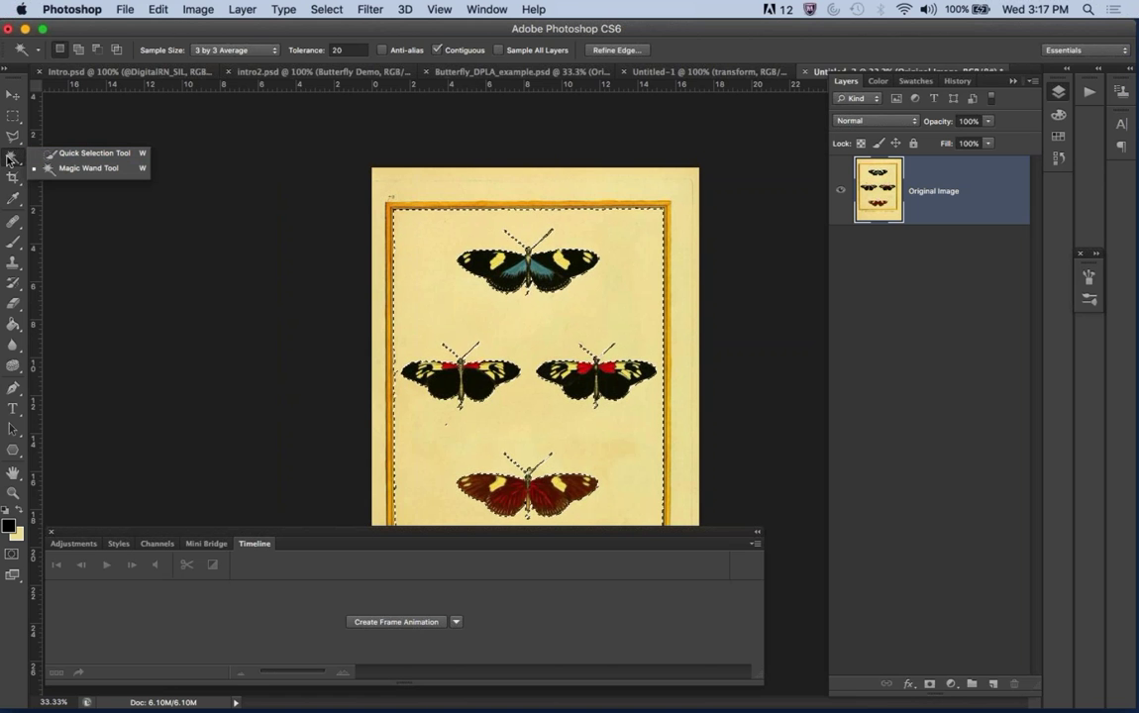
{"action": "left_click", "coordinate": [9, 160]}
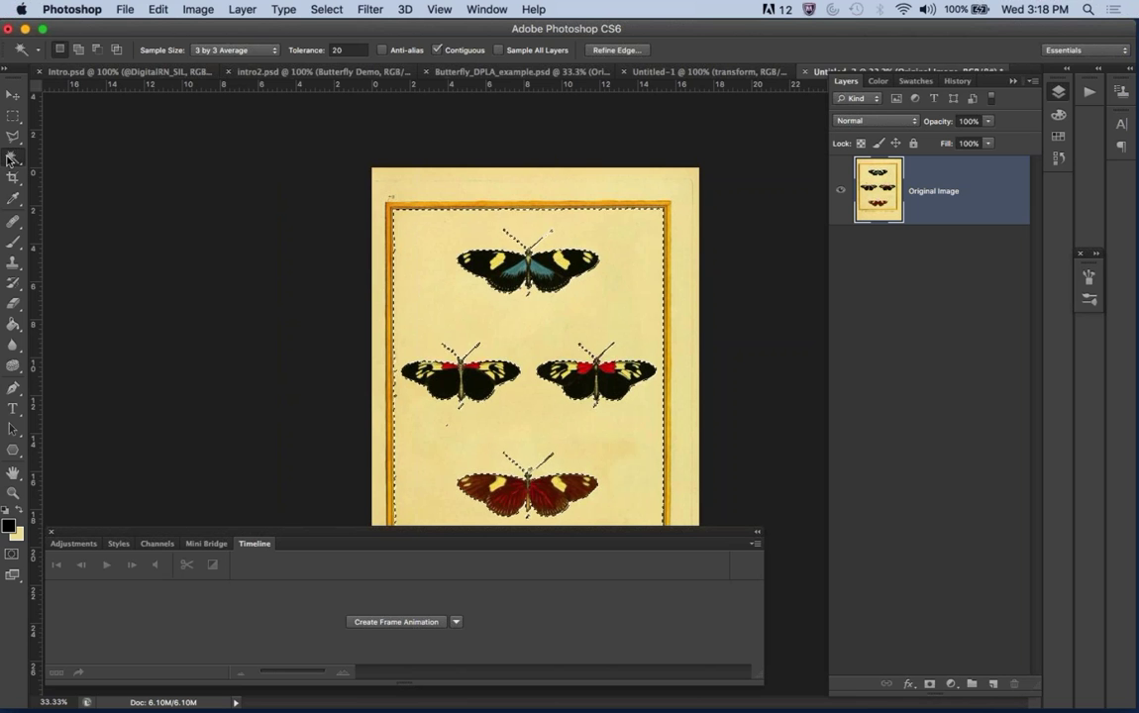
Cut the selected background to a new layer, and toggle that layer's visibility to check the separation.
{"action": "left_click", "coordinate": [243, 9]}
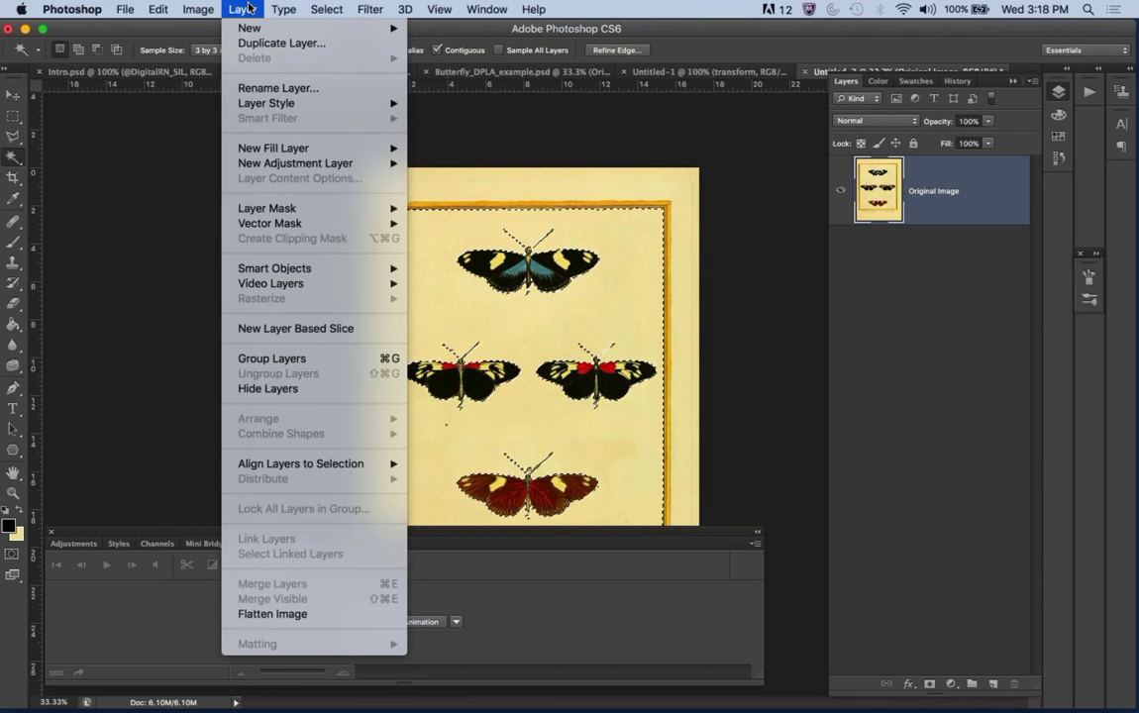
{"action": "mouse_move", "coordinate": [233, 28]}
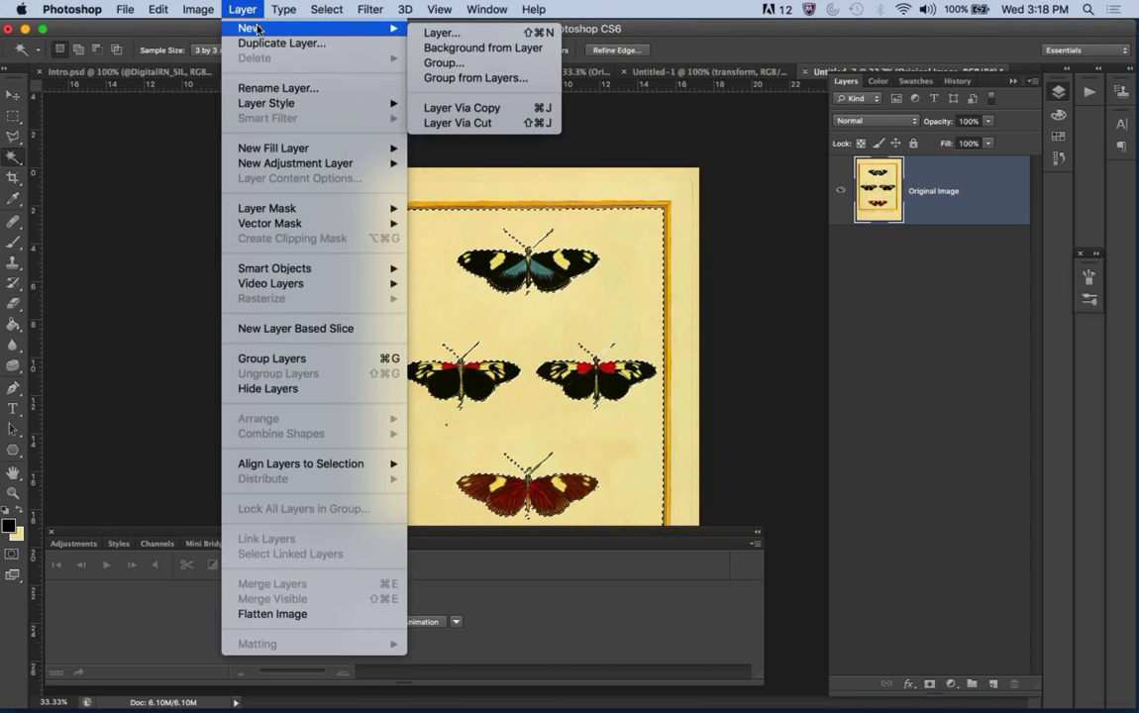
{"action": "left_click", "coordinate": [457, 123]}
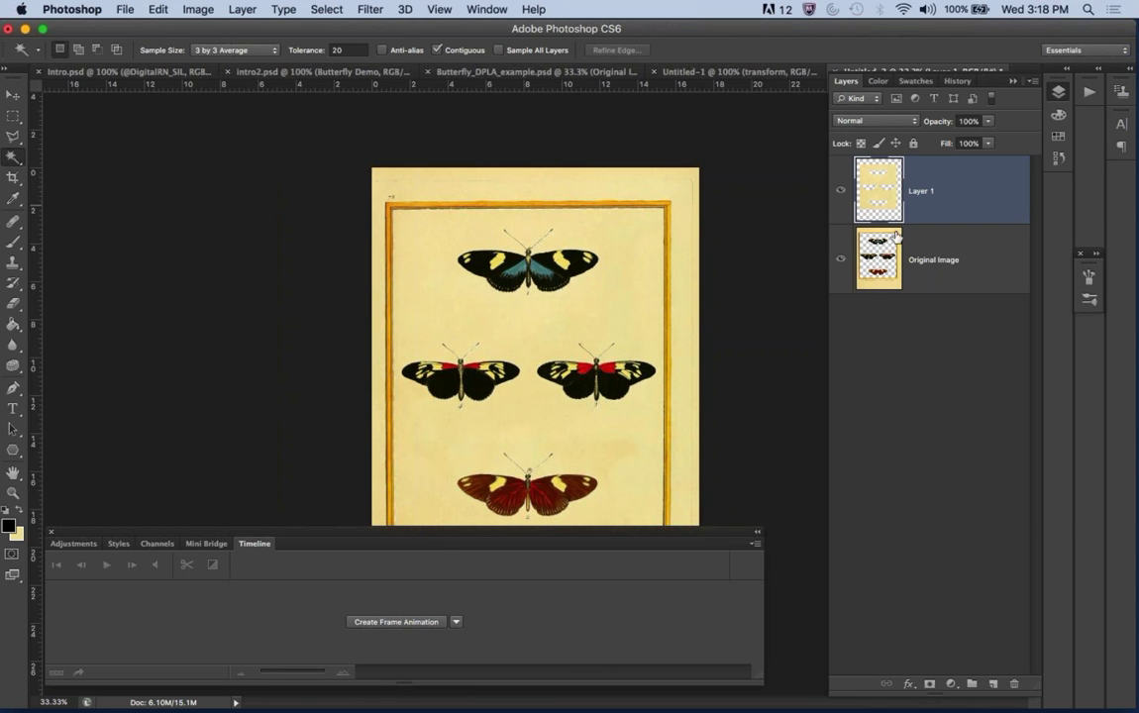
{"action": "left_click", "coordinate": [844, 190]}
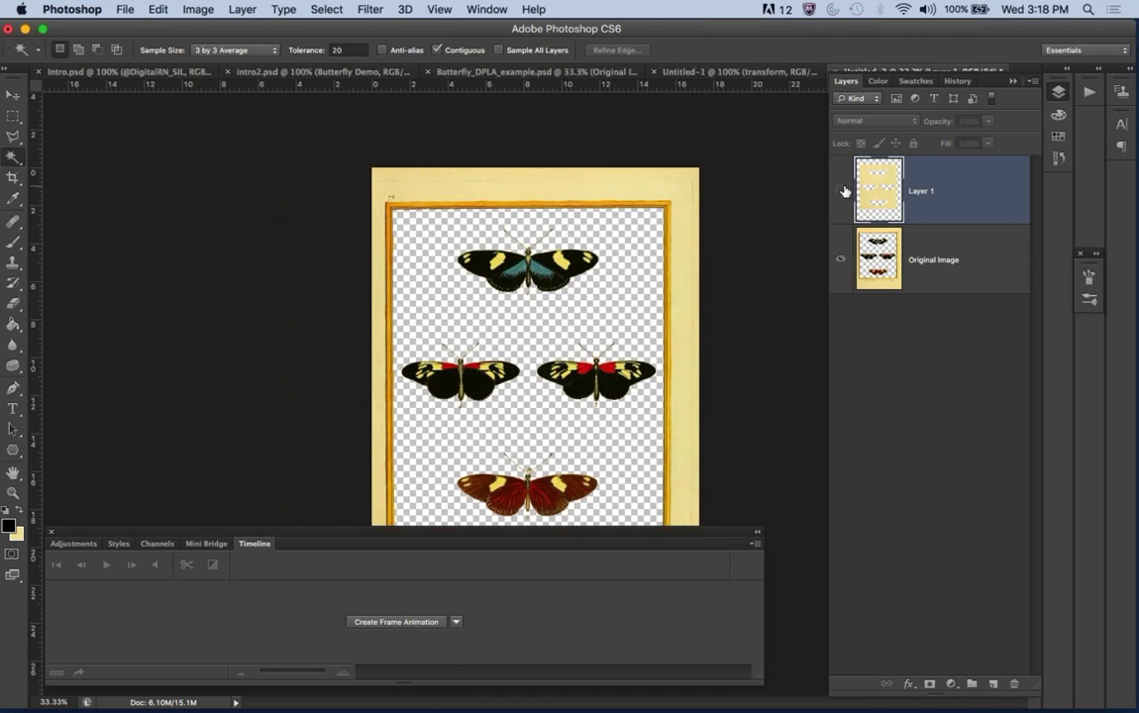
{"action": "left_click", "coordinate": [842, 190]}
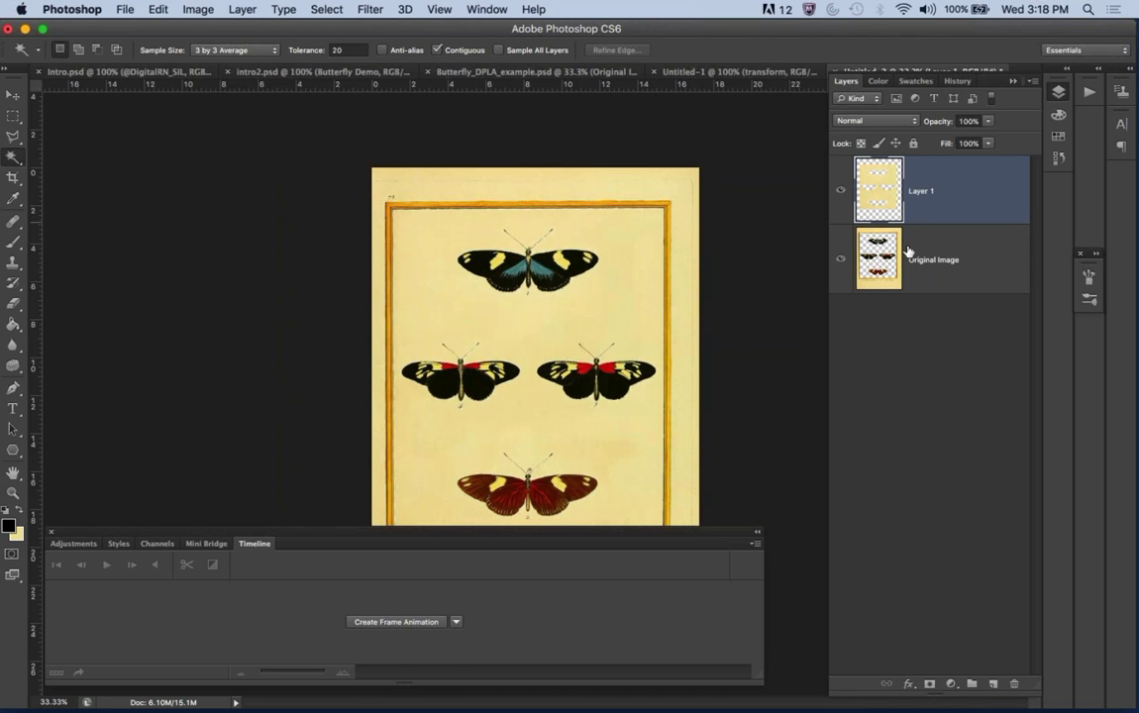
Hide Layer 1, select the butterflies on Original Image with a rectangular marquee inside the frame, and copy them to a new layer.
{"action": "left_click", "coordinate": [906, 253]}
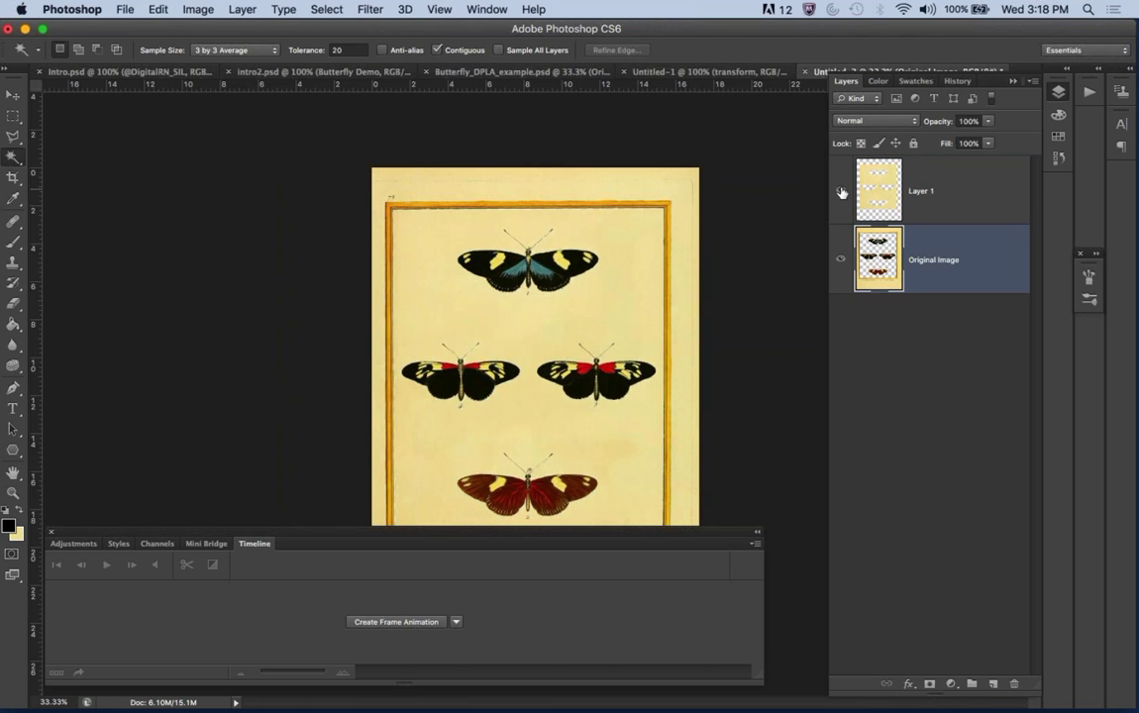
{"action": "left_click", "coordinate": [841, 191]}
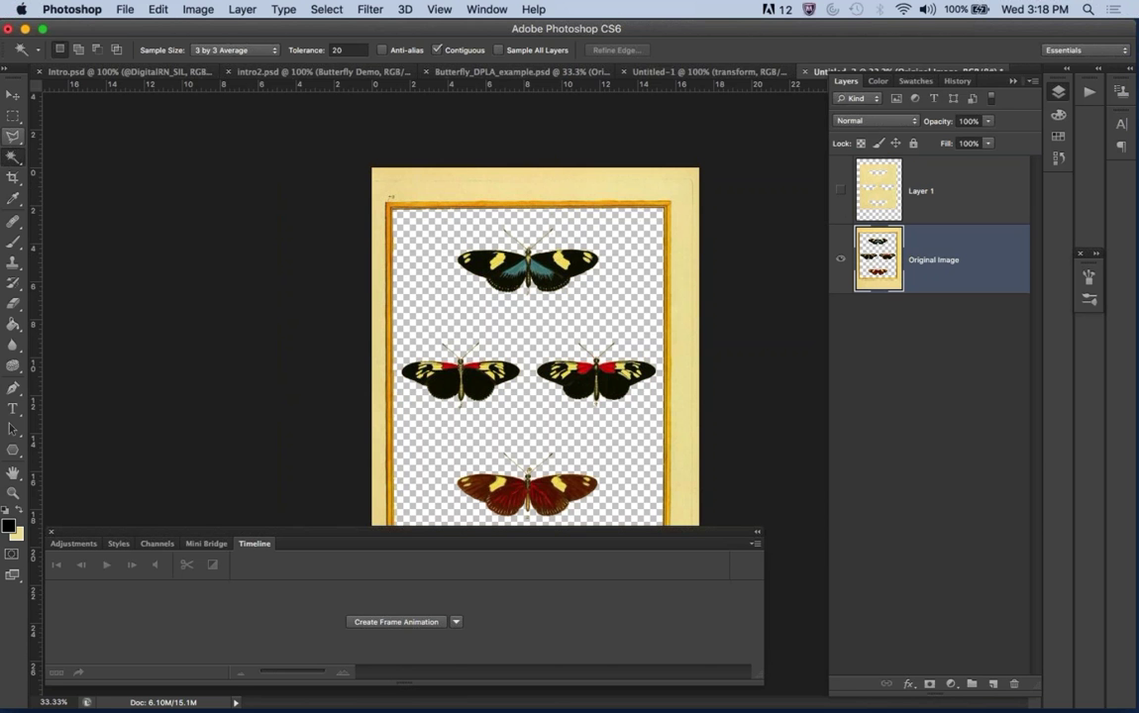
{"action": "left_click", "coordinate": [13, 116]}
{"action": "left_click_drag", "start_coordinate": [395, 212], "coordinate": [657, 519]}
{"action": "left_click", "coordinate": [230, 9]}
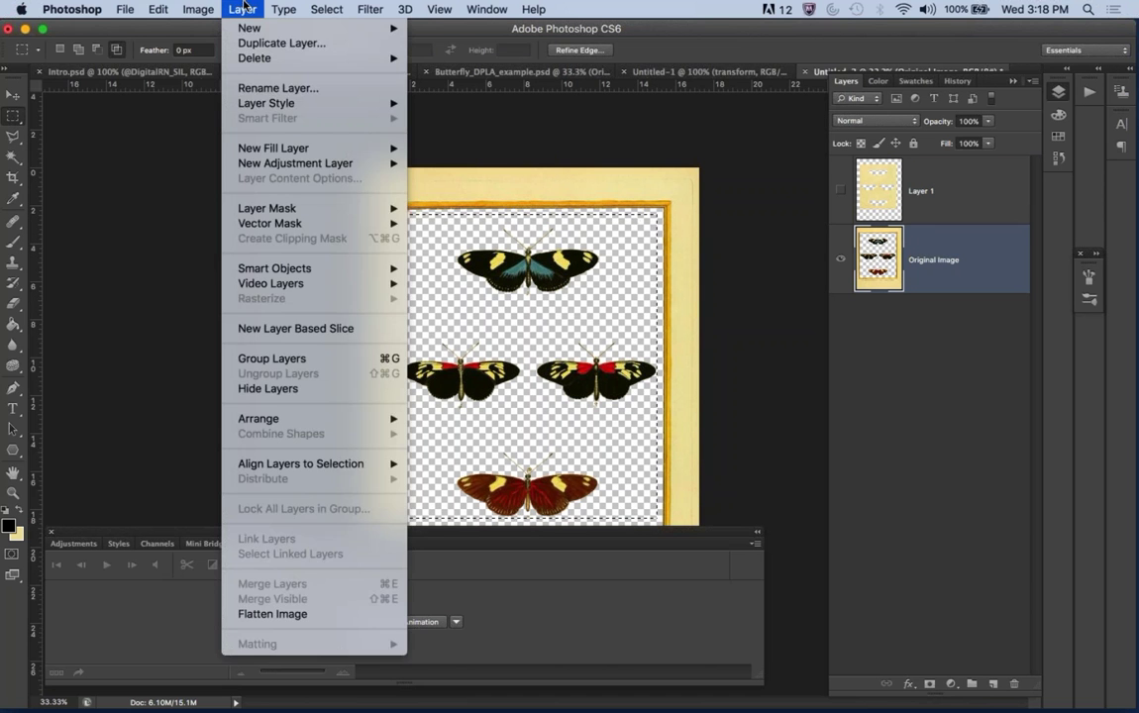
{"action": "mouse_move", "coordinate": [256, 35]}
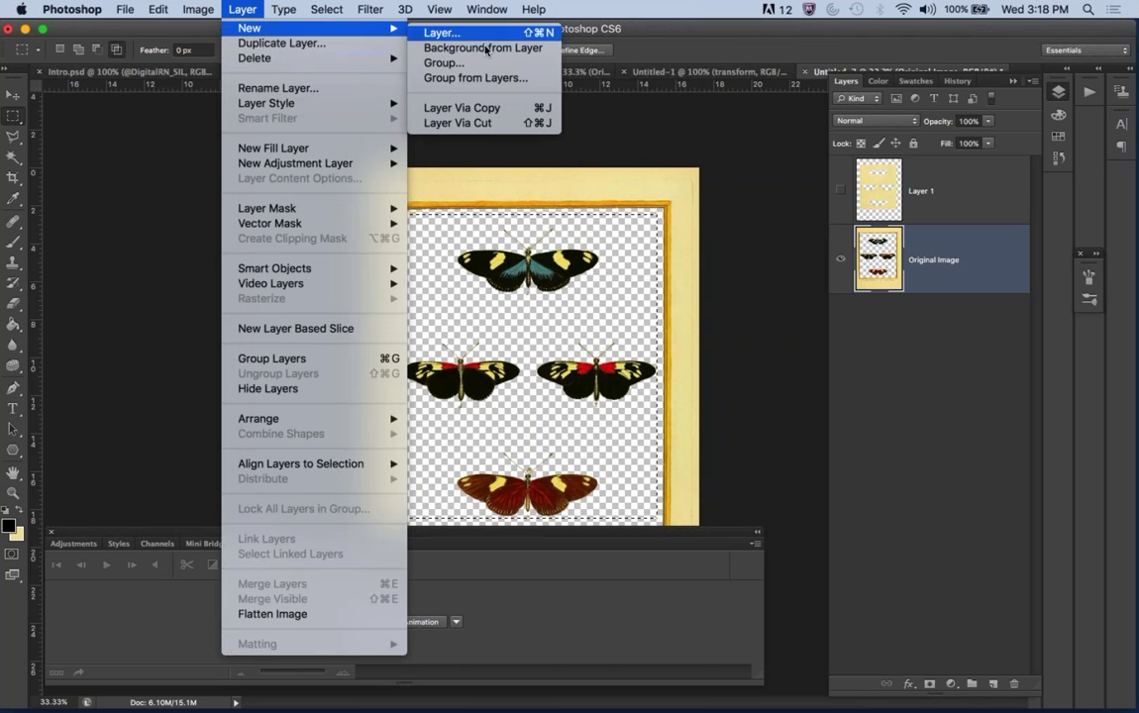
{"action": "left_click", "coordinate": [487, 110]}
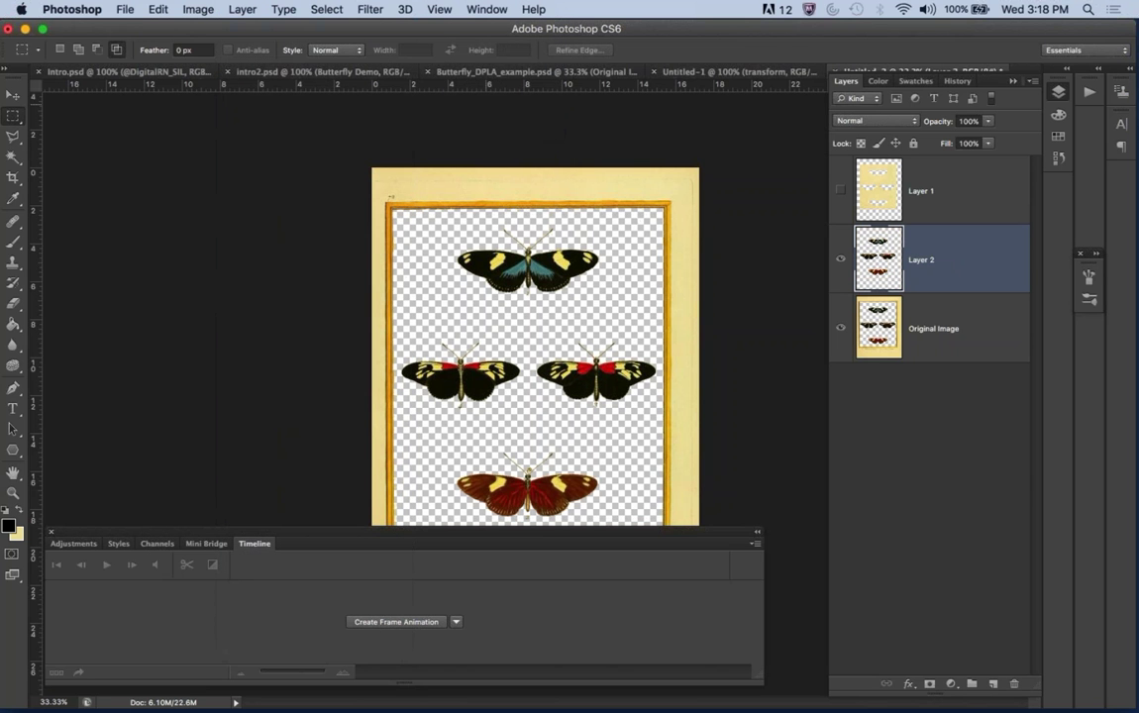
Hide Layer 2, delete the butterflies inside the frame from the Original Image layer, and deselect.
{"action": "left_click", "coordinate": [907, 341]}
{"action": "left_click", "coordinate": [841, 259]}
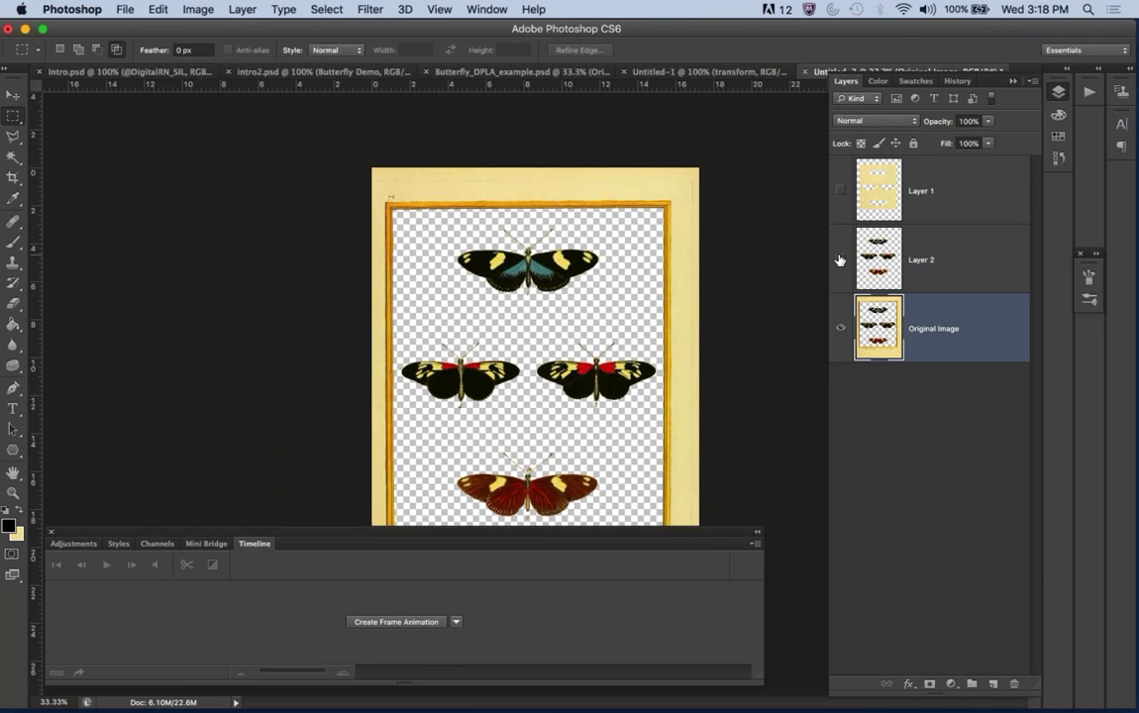
{"action": "left_click", "coordinate": [13, 116]}
{"action": "left_click_drag", "start_coordinate": [395, 212], "coordinate": [660, 522]}
{"action": "key", "text": "Delete"}
{"action": "key", "text": "super+d"}
Place Layer 1 between Layer 2 and Original Image in the layer order, and show Layer 2.
{"action": "left_click_drag", "start_coordinate": [932, 191], "coordinate": [927, 294]}
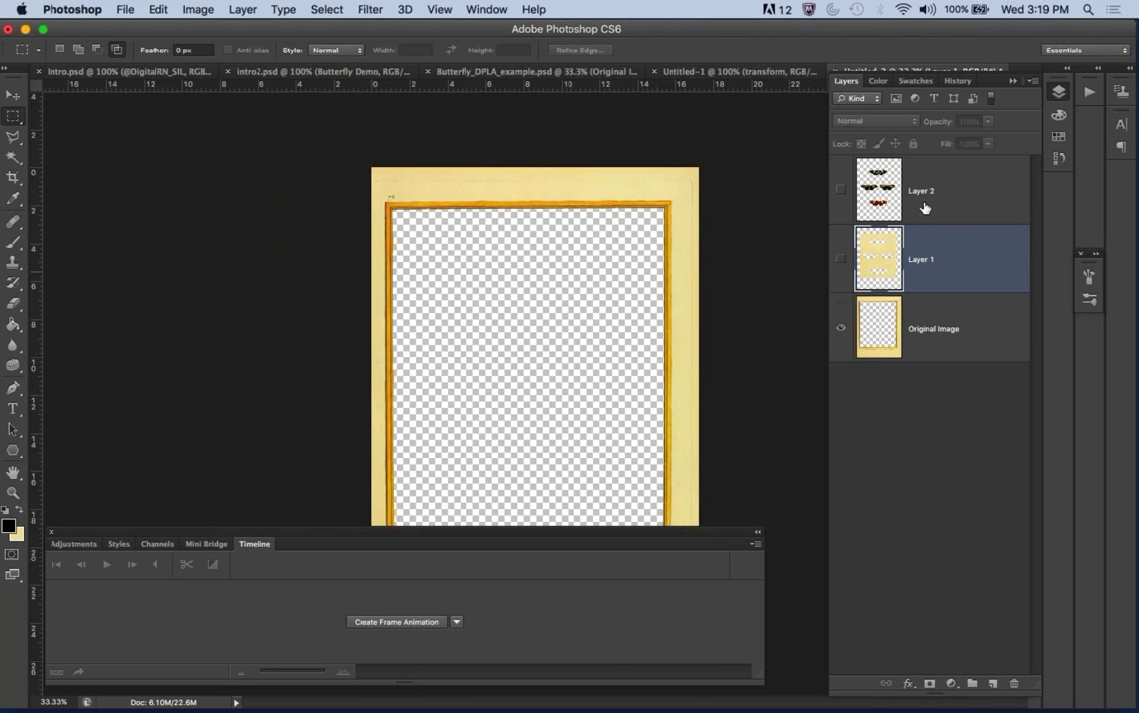
{"action": "left_click", "coordinate": [841, 197]}
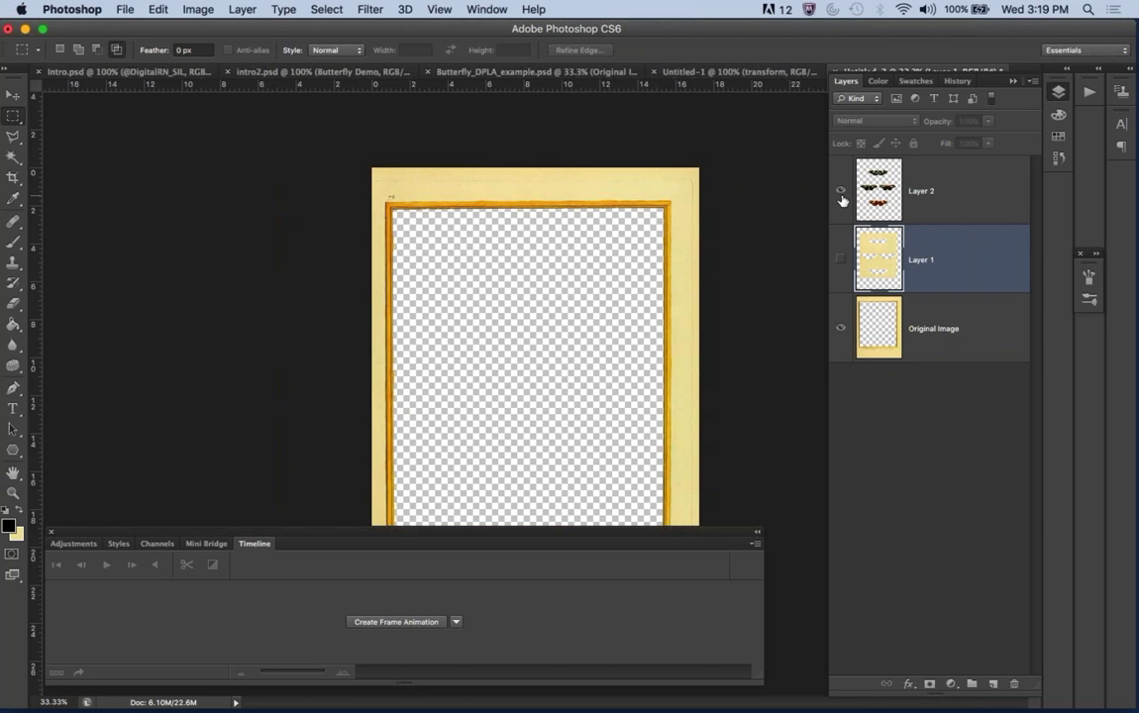
Show Layer 1 and merge it with the Original Image layer.
{"action": "left_click", "coordinate": [841, 258]}
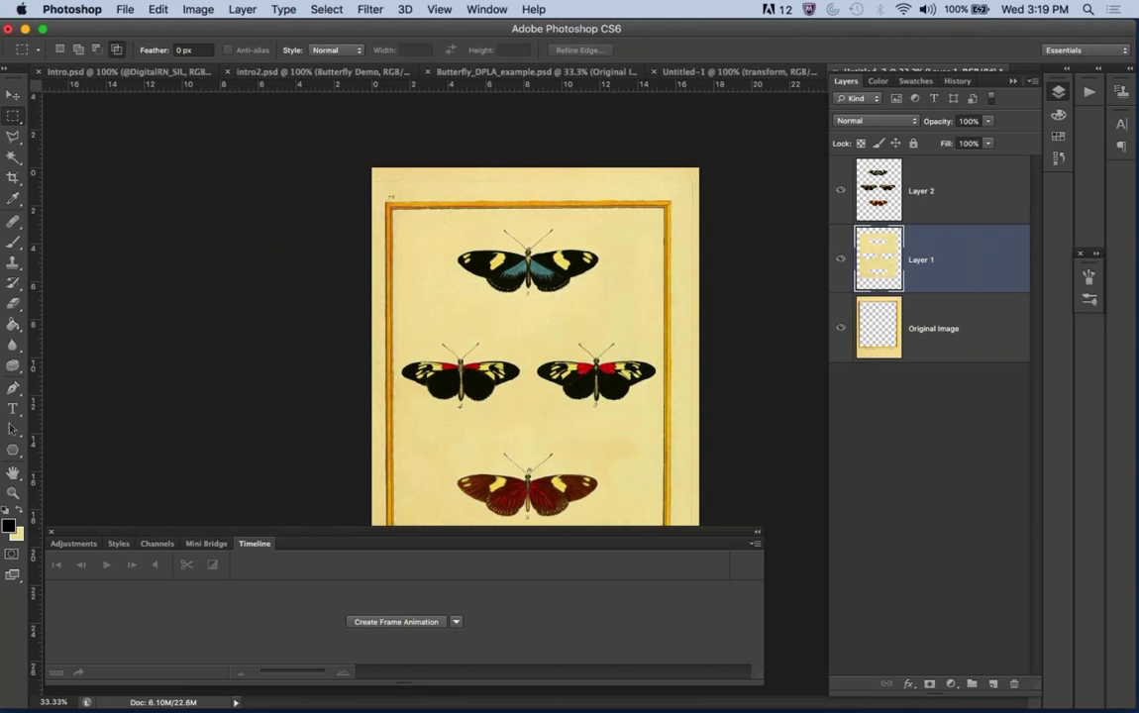
{"action": "left_click", "coordinate": [927, 326], "text": "shift"}
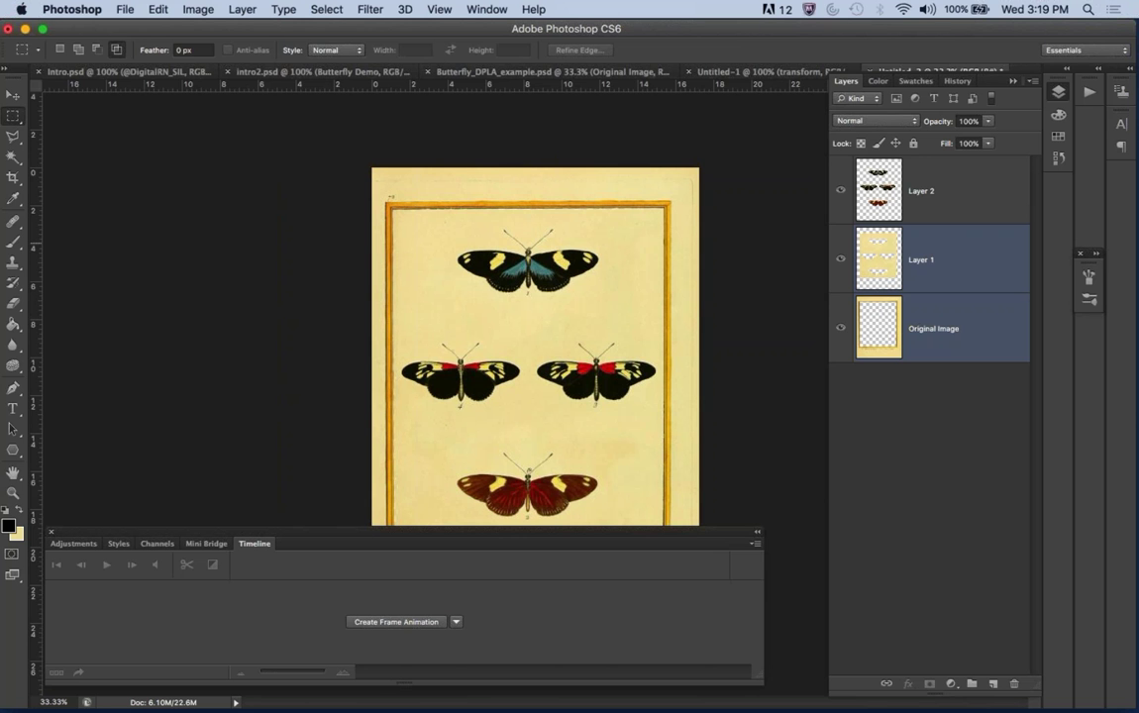
{"action": "right_click", "coordinate": [938, 328]}
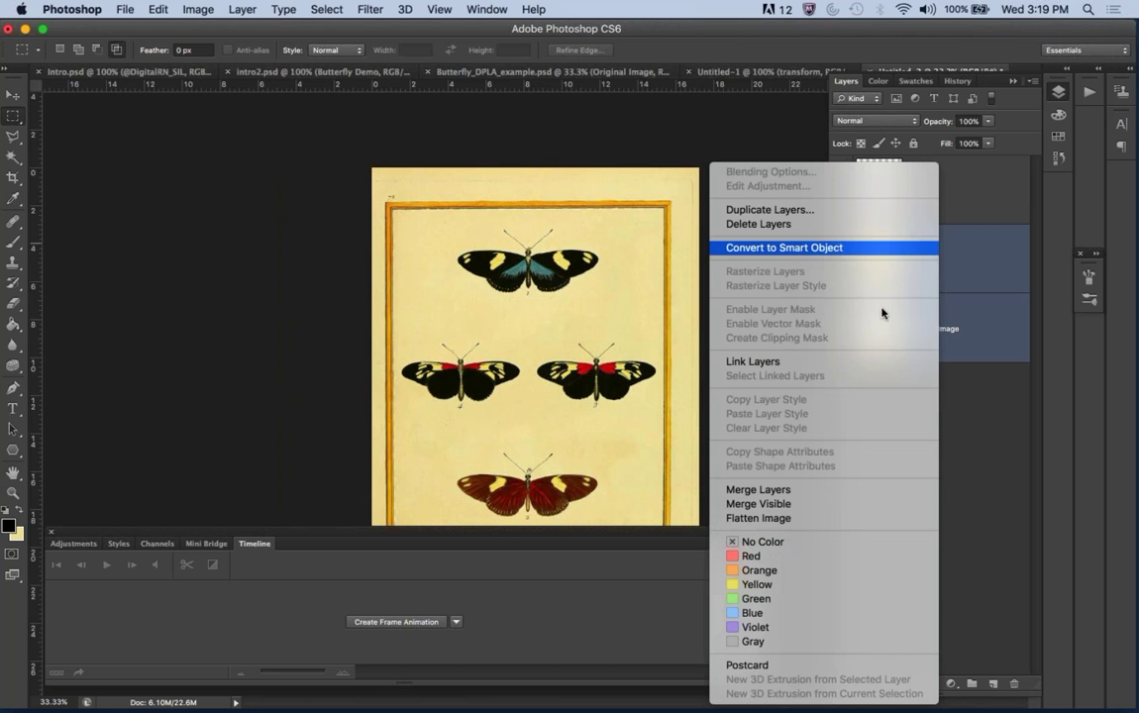
{"action": "left_click", "coordinate": [842, 496]}
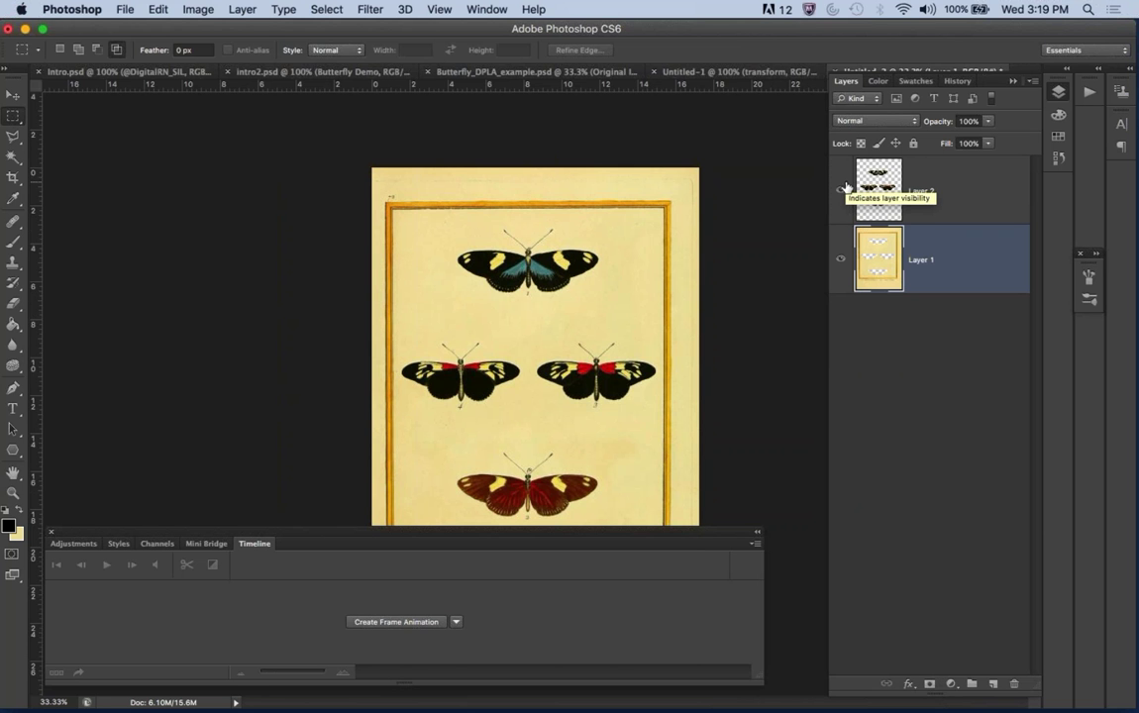
Hide Layer 2 and set the foreground color to the paper tone sampled from inside the frame.
{"action": "left_click", "coordinate": [842, 188]}
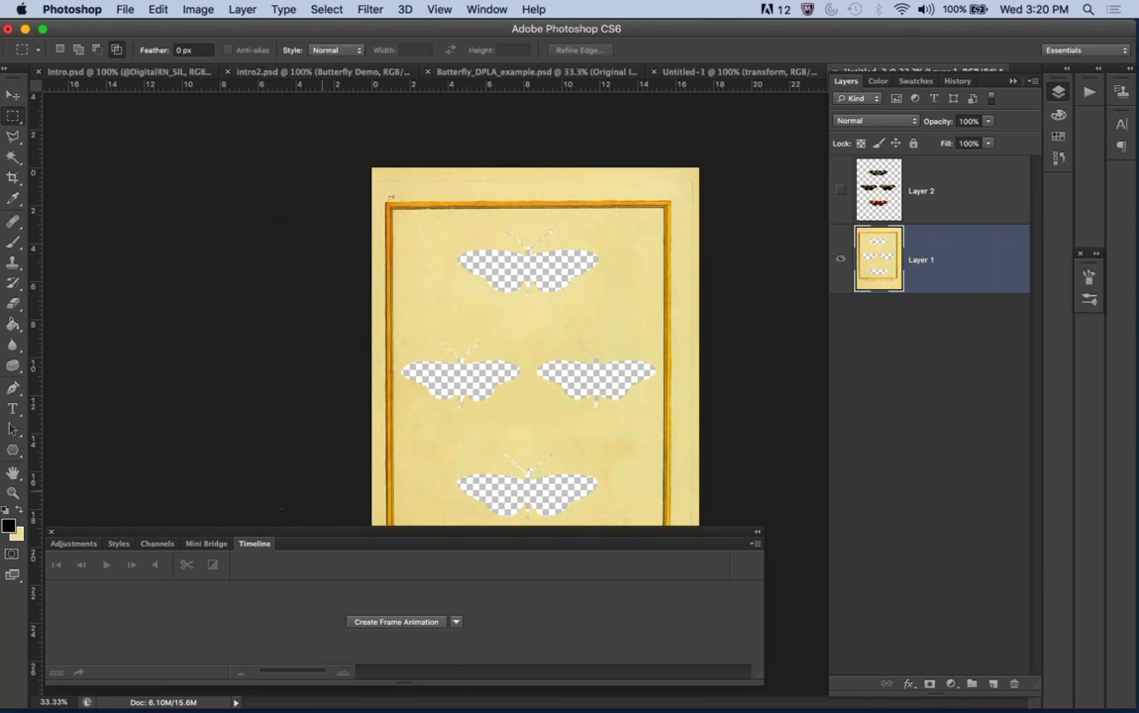
{"action": "left_click", "coordinate": [13, 527]}
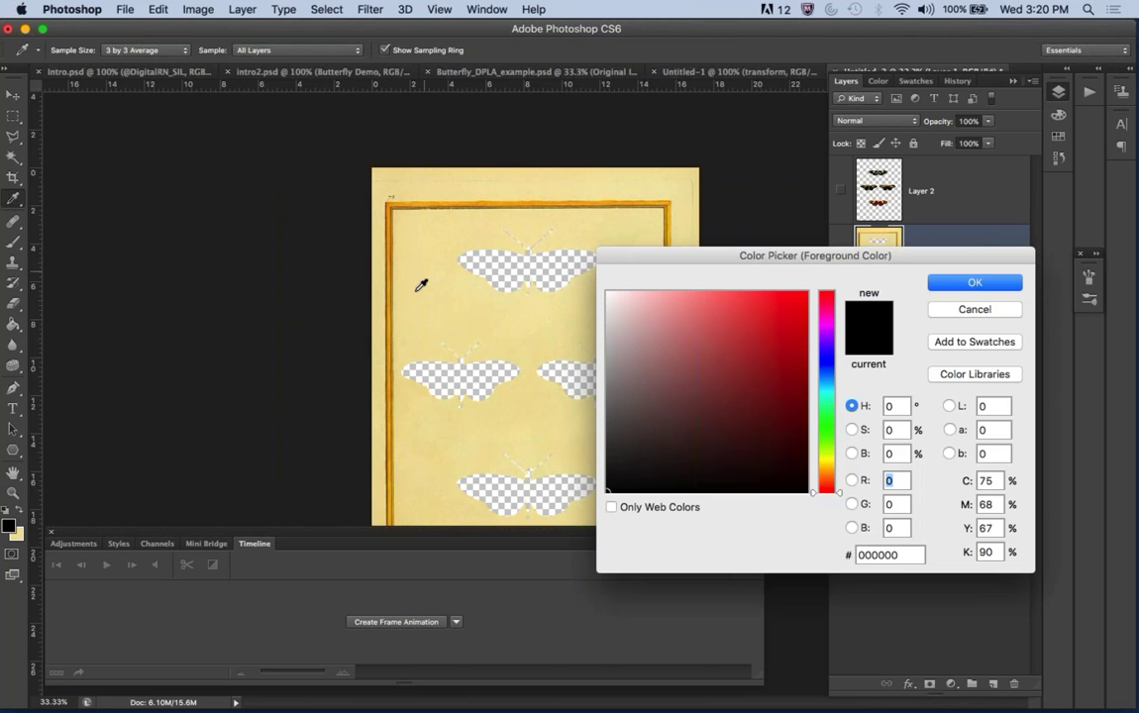
{"action": "left_click", "coordinate": [404, 259]}
{"action": "key", "text": "Return"}
{"action": "key", "text": "m"}
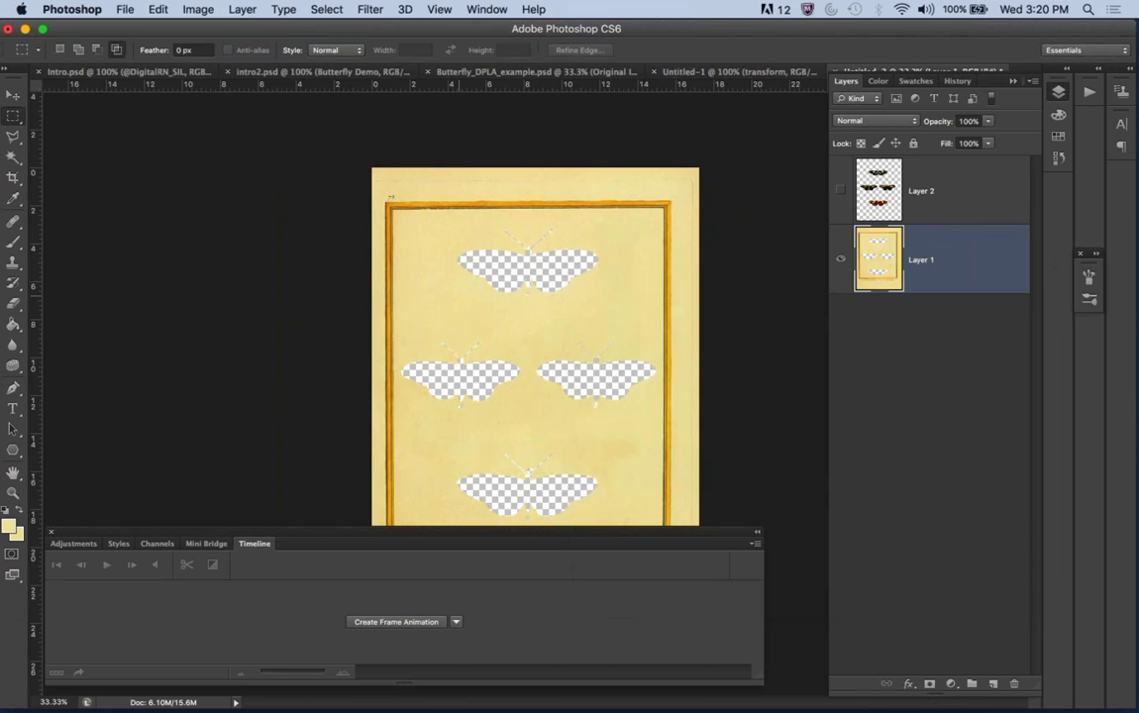
Fill the four butterfly-shaped holes in Layer 1 with the foreground color using the Paint Bucket.
{"action": "key", "text": "g"}
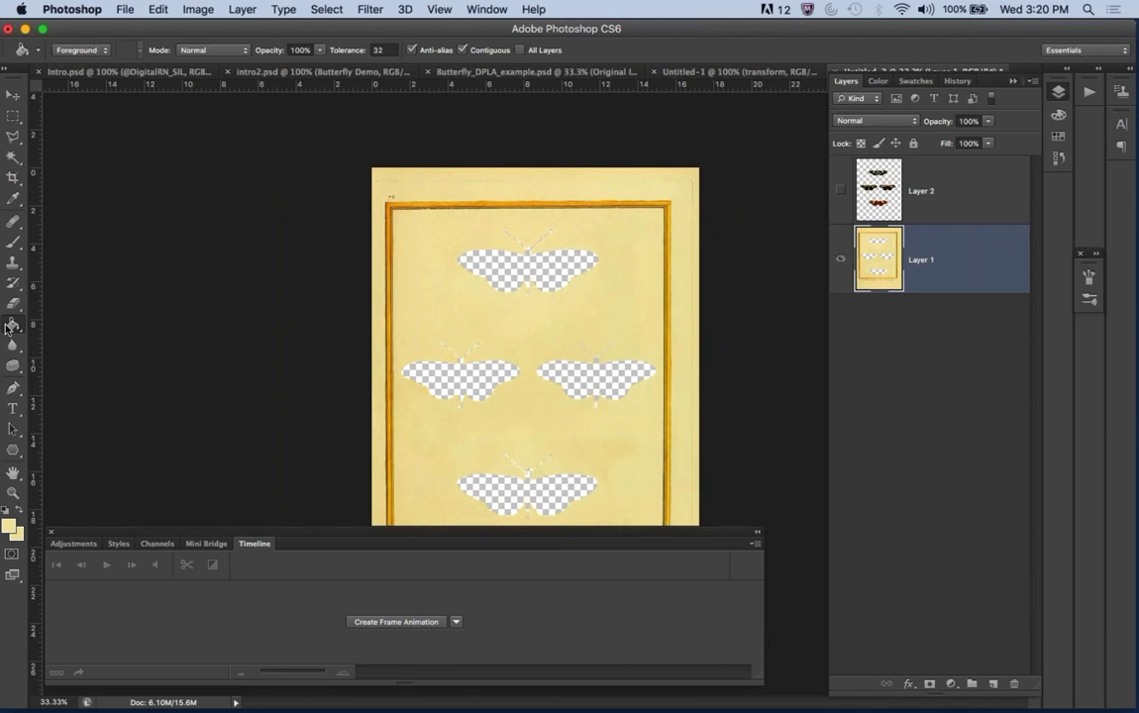
{"action": "left_click", "coordinate": [525, 266]}
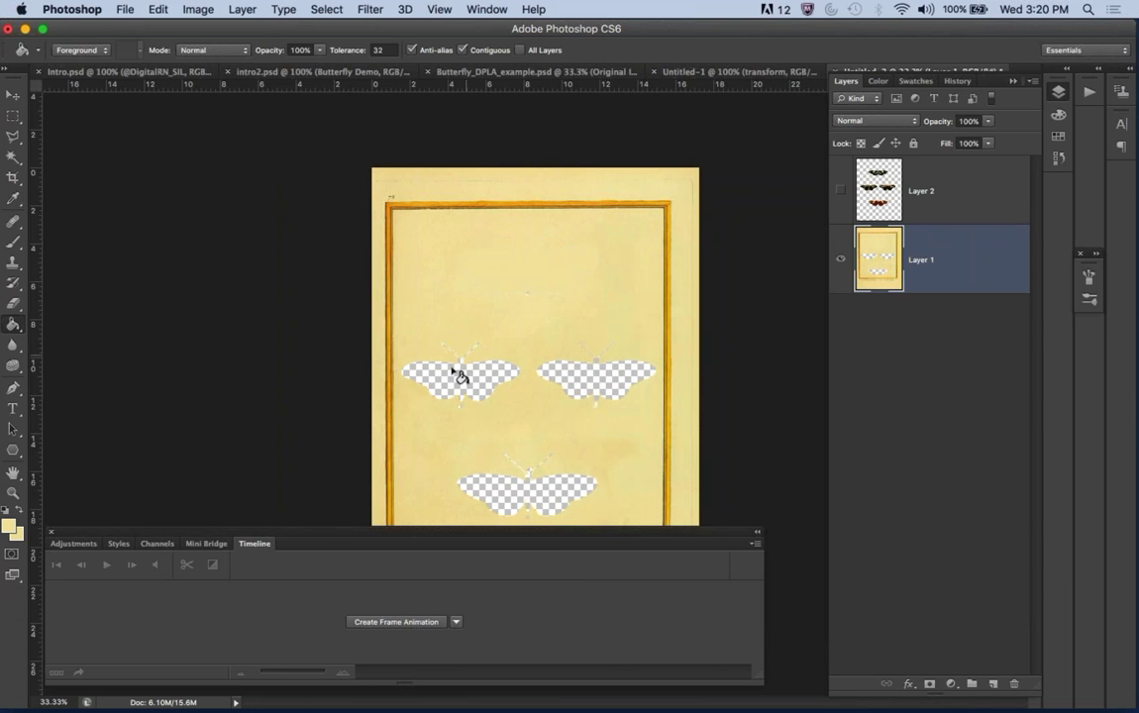
{"action": "left_click", "coordinate": [450, 389]}
{"action": "left_click", "coordinate": [638, 397]}
{"action": "left_click", "coordinate": [555, 491]}
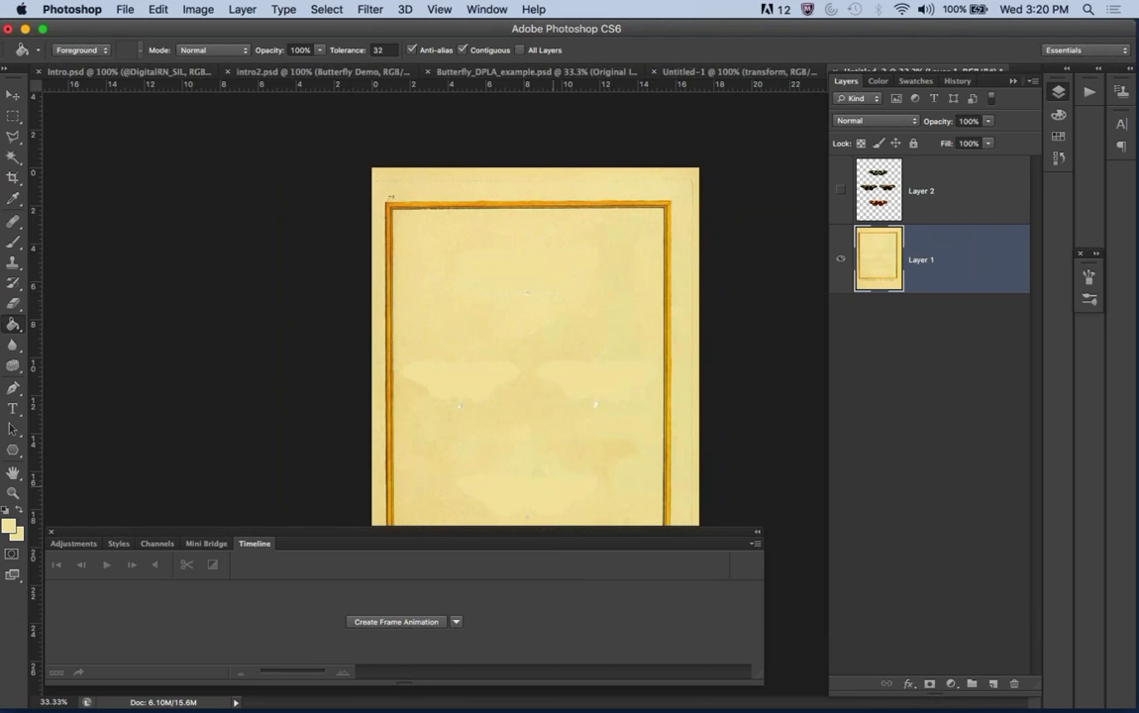
{"action": "left_click", "coordinate": [12, 226]}
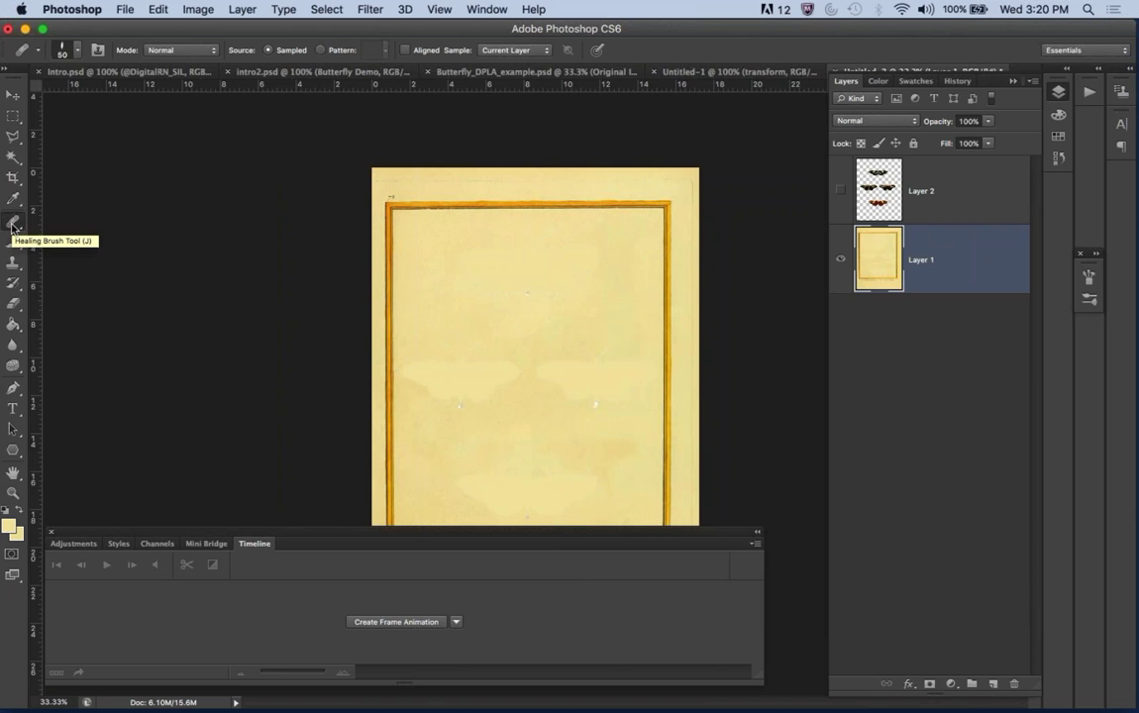
{"action": "left_click", "coordinate": [11, 157]}
{"action": "left_click", "coordinate": [580, 376]}
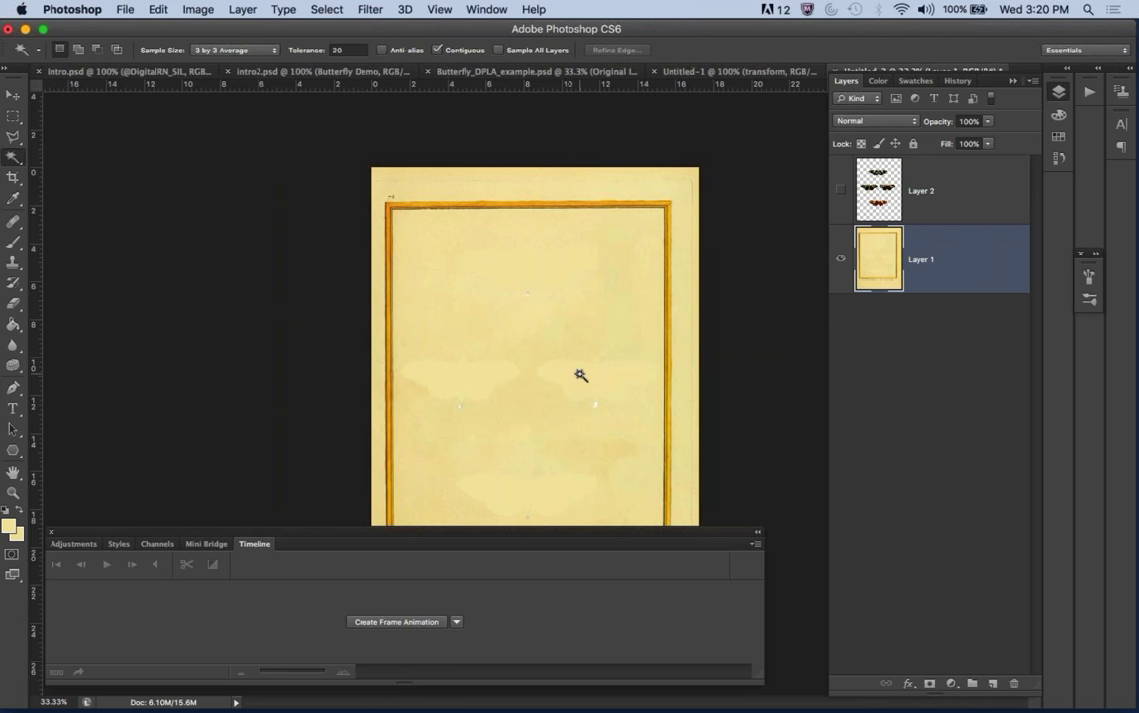
{"action": "key", "text": "super+d"}
Select the middle-left butterfly patch with a rectangular marquee, fill it with Content-Aware at 100% opacity, and deselect.
{"action": "left_click", "coordinate": [13, 116]}
{"action": "left_click_drag", "start_coordinate": [408, 345], "coordinate": [526, 410]}
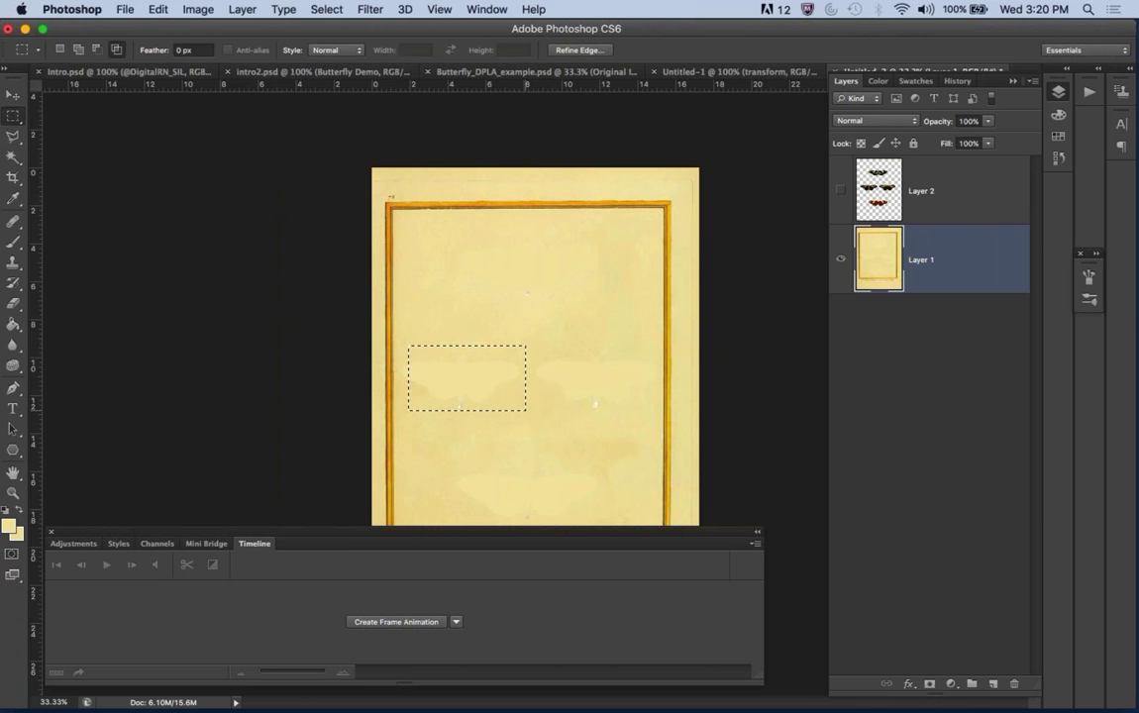
{"action": "left_click", "coordinate": [161, 8]}
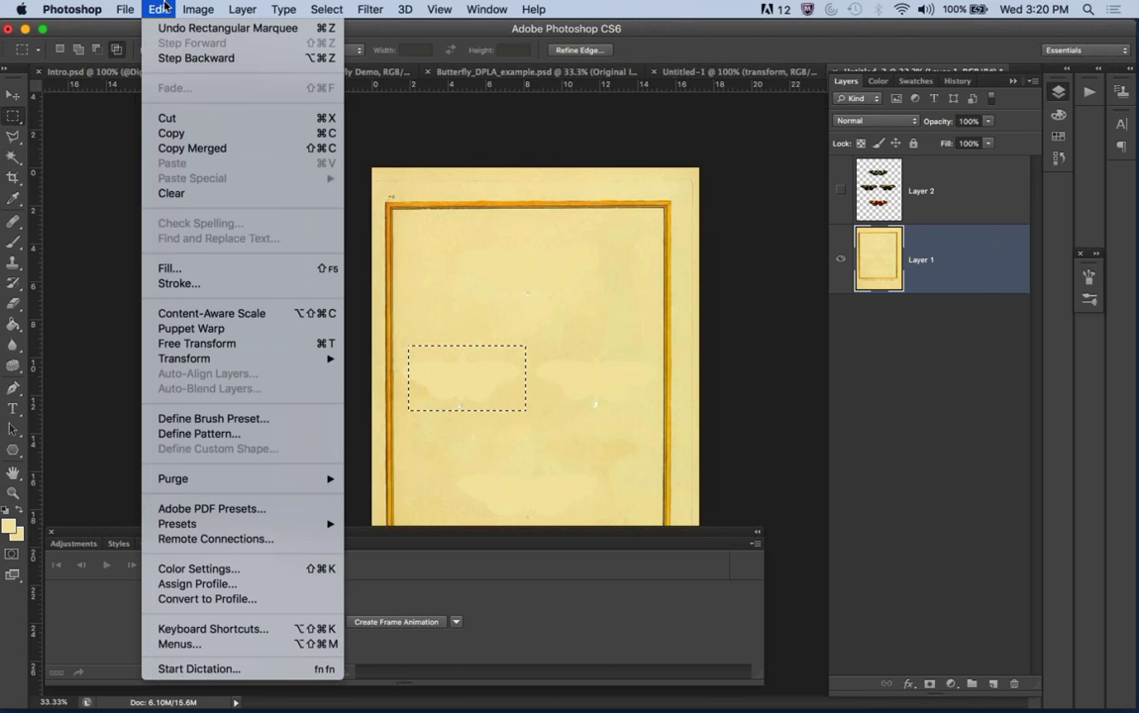
{"action": "left_click", "coordinate": [173, 269]}
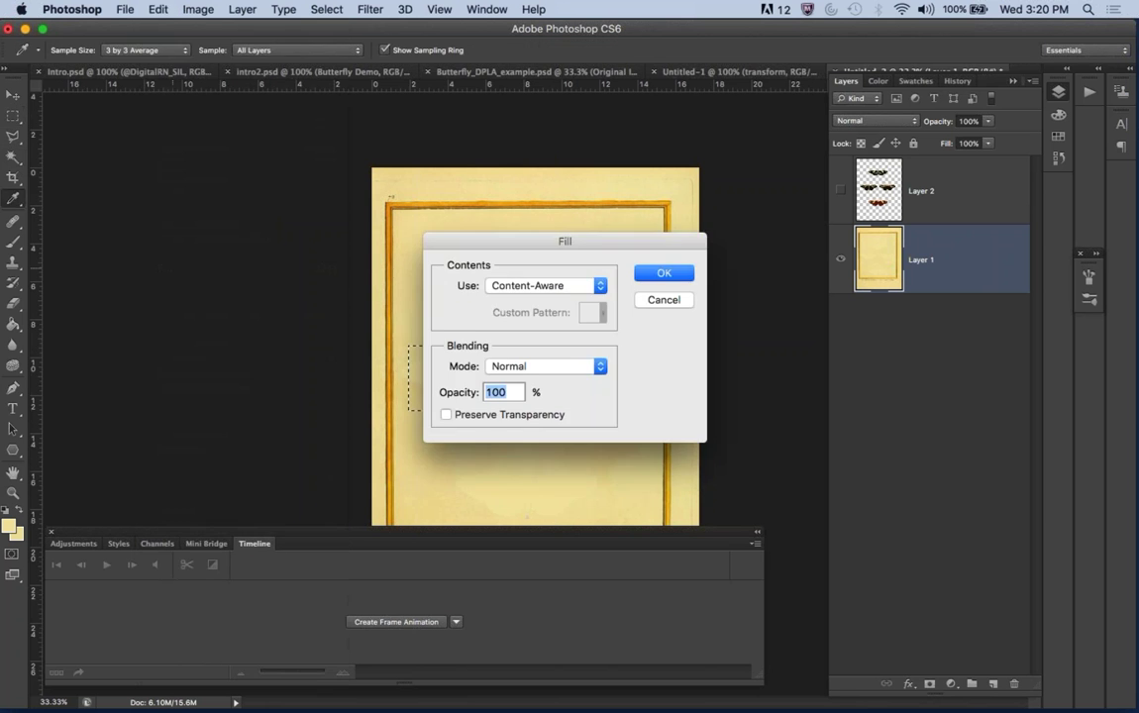
{"action": "left_click", "coordinate": [599, 286]}
{"action": "left_click", "coordinate": [599, 287]}
{"action": "left_click", "coordinate": [657, 274]}
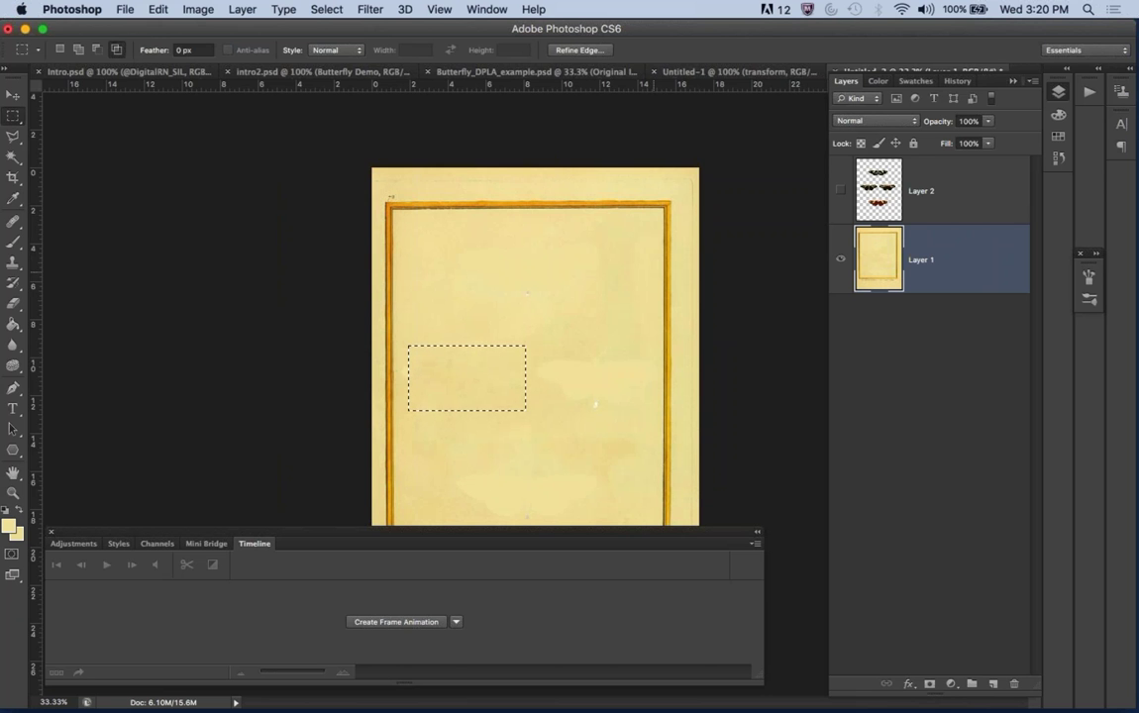
{"action": "left_click", "coordinate": [555, 322]}
Choose the Healing Brush and set its brush roundness to 48%.
{"action": "key", "text": "super+equal"}
{"action": "key", "text": "super+equal"}
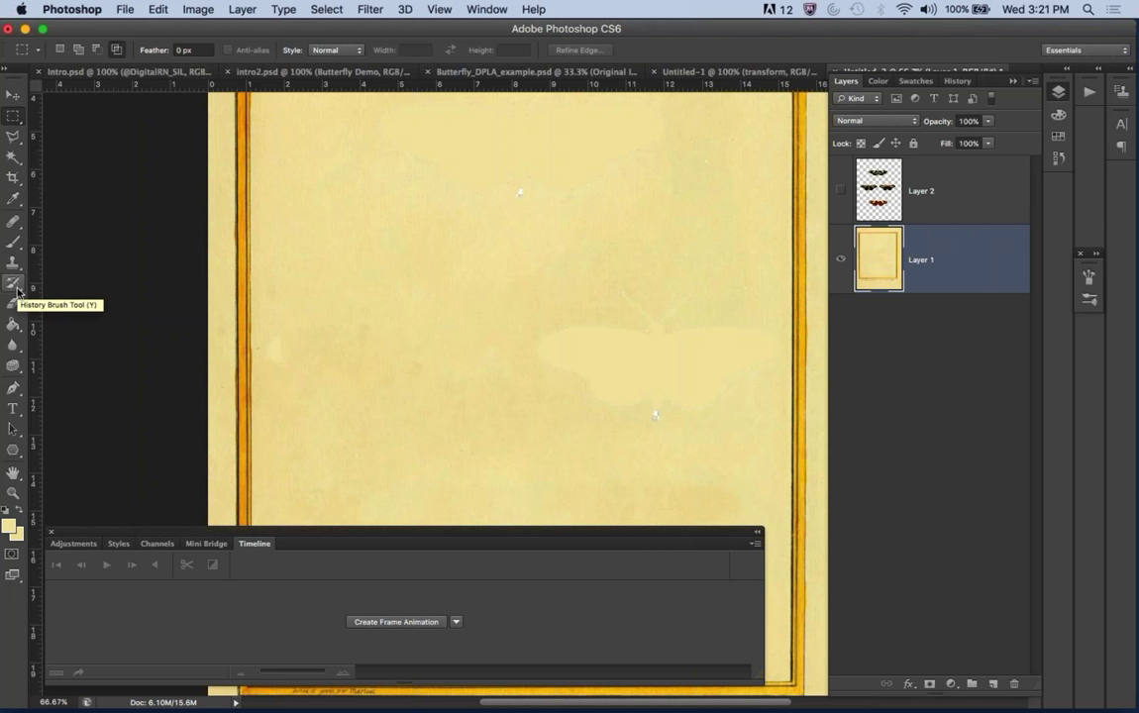
{"action": "left_click", "coordinate": [14, 224]}
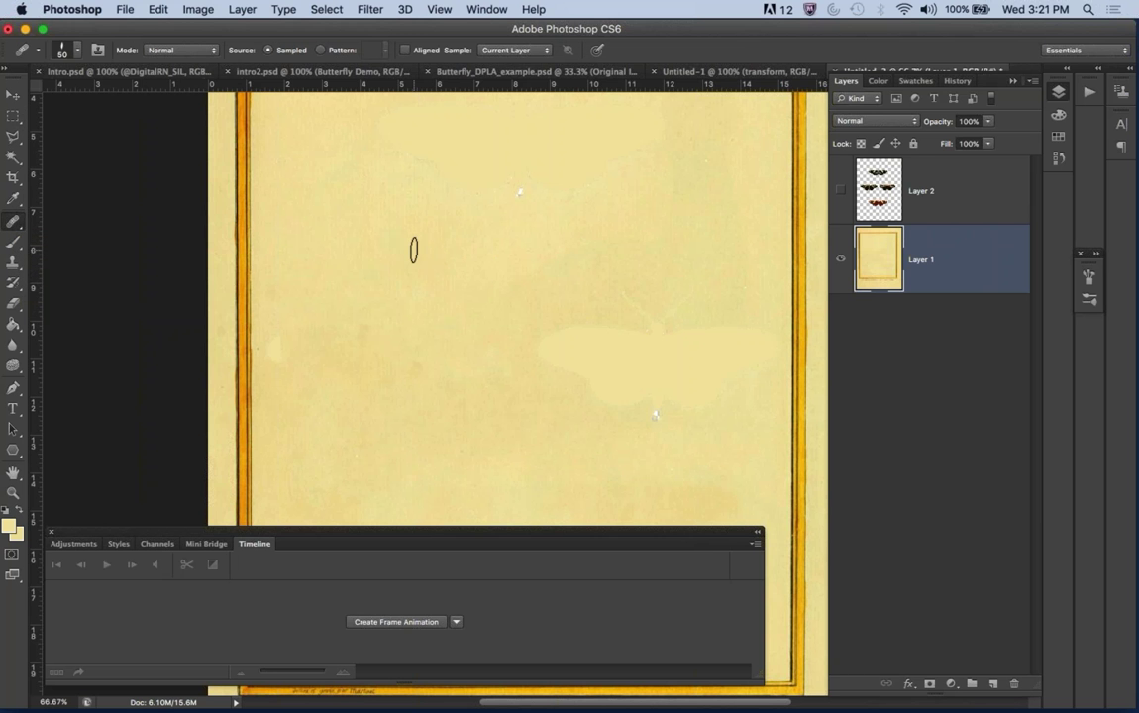
{"action": "scroll", "coordinate": [414, 250], "scroll_direction": "up", "scroll_amount": 4}
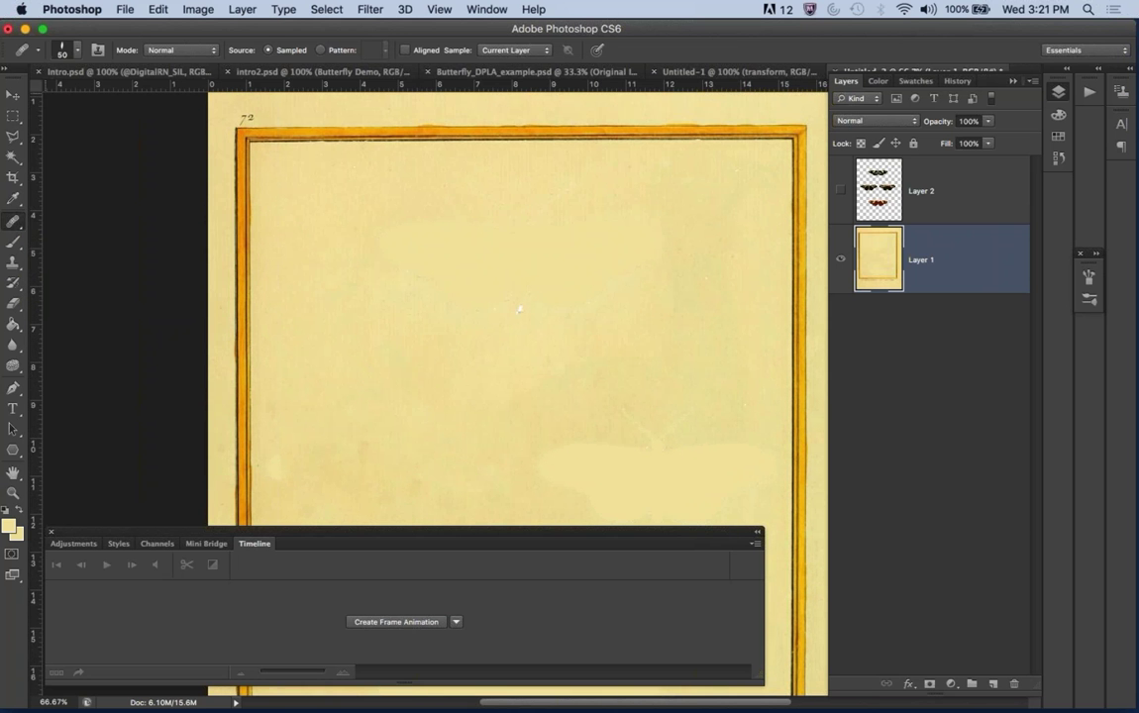
{"action": "left_click", "coordinate": [77, 51]}
{"action": "left_click_drag", "start_coordinate": [52, 210], "coordinate": [56, 161]}
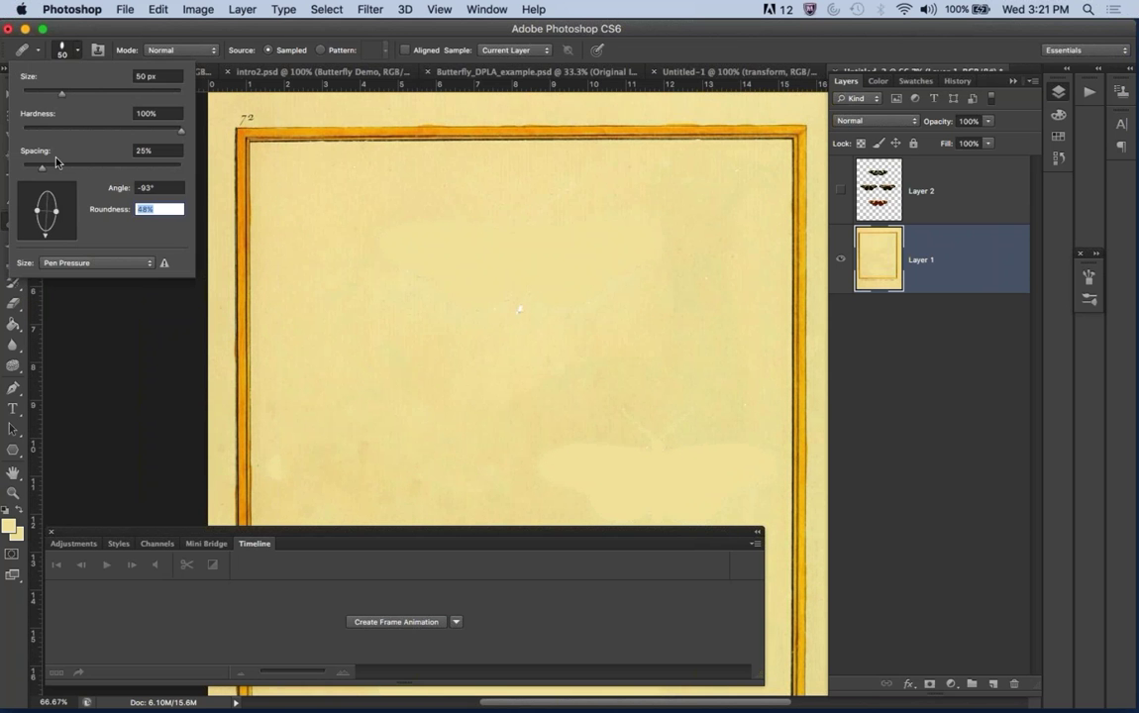
{"action": "left_click", "coordinate": [78, 50]}
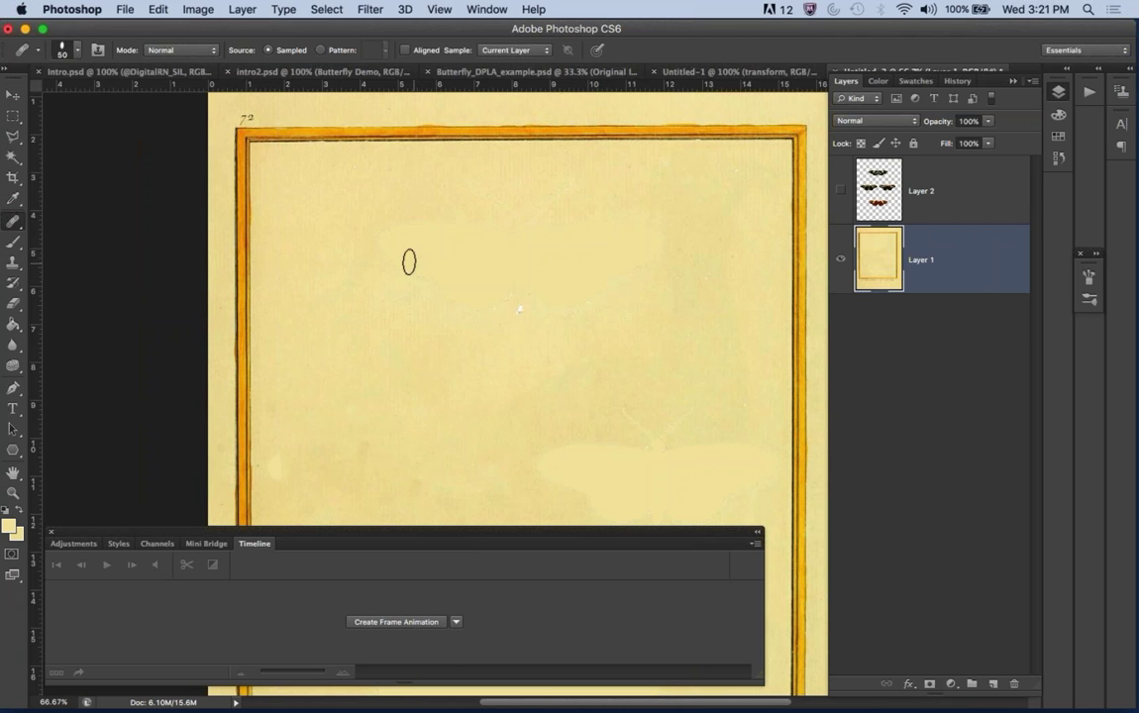
Heal the leftover butterfly outlines and small white gaps on Layer 1's background.
{"action": "mouse_move", "coordinate": [386, 248]}
{"action": "left_mouse_down"}
{"action": "mouse_move", "coordinate": [472, 296]}
{"action": "mouse_move", "coordinate": [540, 298]}
{"action": "mouse_move", "coordinate": [443, 268]}
{"action": "mouse_move", "coordinate": [403, 238]}
{"action": "mouse_move", "coordinate": [451, 231]}
{"action": "mouse_move", "coordinate": [499, 250]}
{"action": "mouse_move", "coordinate": [439, 249]}
{"action": "mouse_move", "coordinate": [467, 257]}
{"action": "mouse_move", "coordinate": [559, 230]}
{"action": "mouse_move", "coordinate": [502, 254]}
{"action": "mouse_move", "coordinate": [570, 276]}
{"action": "mouse_move", "coordinate": [470, 302]}
{"action": "mouse_move", "coordinate": [589, 303]}
{"action": "mouse_move", "coordinate": [634, 265]}
{"action": "mouse_move", "coordinate": [579, 283]}
{"action": "mouse_move", "coordinate": [674, 230]}
{"action": "mouse_move", "coordinate": [608, 253]}
{"action": "mouse_move", "coordinate": [617, 243]}
{"action": "mouse_move", "coordinate": [519, 243]}
{"action": "mouse_move", "coordinate": [593, 232]}
{"action": "mouse_move", "coordinate": [519, 257]}
{"action": "mouse_move", "coordinate": [568, 268]}
{"action": "mouse_move", "coordinate": [521, 302]}
{"action": "mouse_move", "coordinate": [549, 299]}
{"action": "mouse_move", "coordinate": [439, 260]}
{"action": "left_mouse_up"}
{"action": "mouse_move", "coordinate": [452, 262]}
{"action": "left_mouse_down"}
{"action": "mouse_move", "coordinate": [474, 298]}
{"action": "mouse_move", "coordinate": [429, 241]}
{"action": "mouse_move", "coordinate": [555, 276]}
{"action": "mouse_move", "coordinate": [478, 277]}
{"action": "mouse_move", "coordinate": [452, 305]}
{"action": "left_mouse_up"}
{"action": "scroll", "coordinate": [452, 305], "scroll_direction": "down", "scroll_amount": 5}
{"action": "scroll", "coordinate": [451, 305], "scroll_direction": "left", "scroll_amount": 1}
{"action": "left_click_drag", "start_coordinate": [303, 246], "coordinate": [305, 255]}
{"action": "mouse_move", "coordinate": [659, 298]}
{"action": "left_mouse_down"}
{"action": "mouse_move", "coordinate": [674, 323]}
{"action": "mouse_move", "coordinate": [686, 318]}
{"action": "left_mouse_up"}
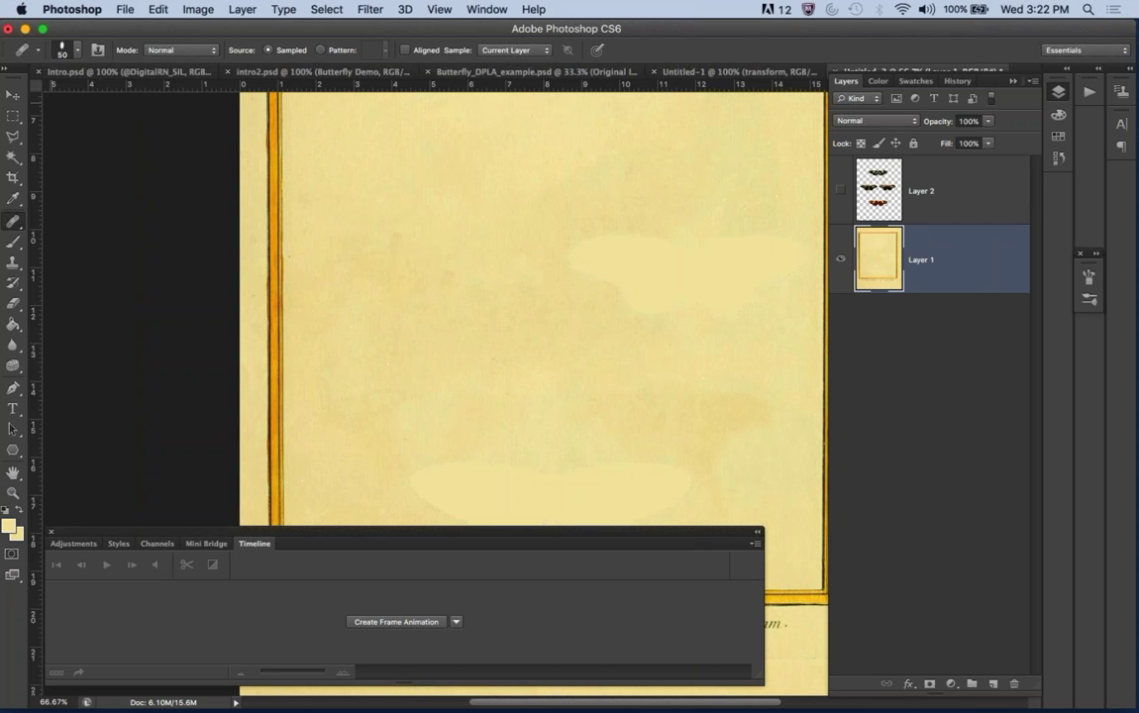
Lasso a clean area of background, copy it to a new layer, and move it over the middle-right butterfly patch.
{"action": "left_click", "coordinate": [13, 137]}
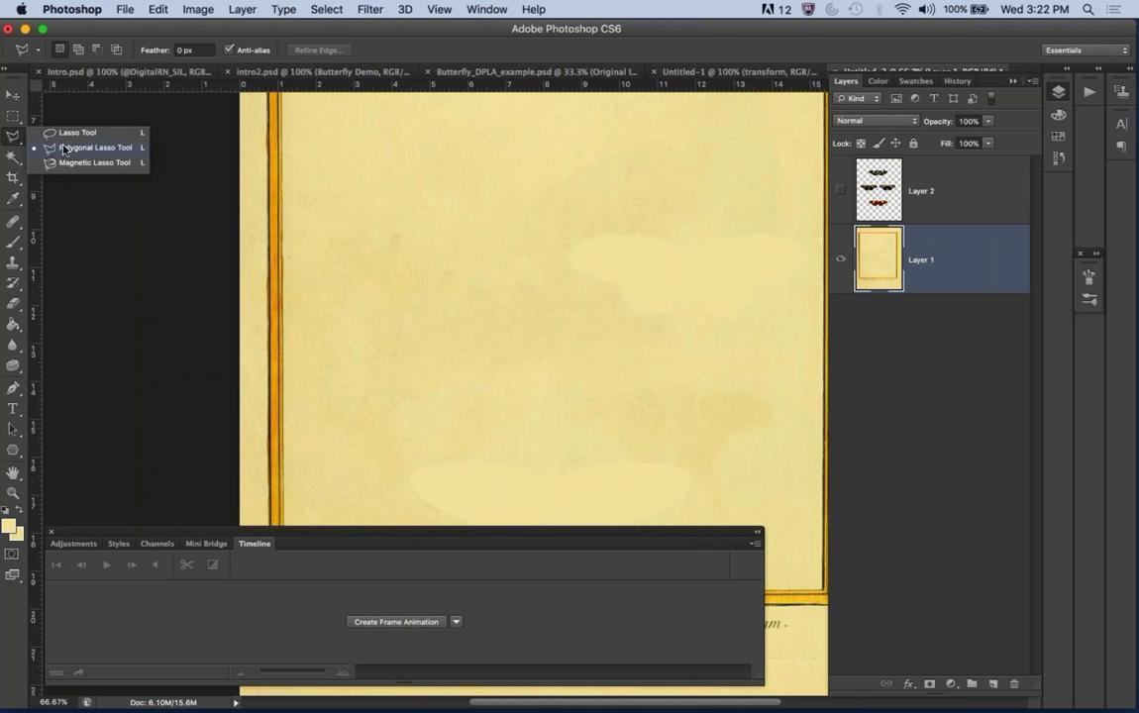
{"action": "left_click", "coordinate": [74, 132]}
{"action": "mouse_move", "coordinate": [446, 198]}
{"action": "left_mouse_down"}
{"action": "mouse_move", "coordinate": [488, 227]}
{"action": "mouse_move", "coordinate": [574, 195]}
{"action": "mouse_move", "coordinate": [580, 170]}
{"action": "mouse_move", "coordinate": [562, 133]}
{"action": "left_mouse_up"}
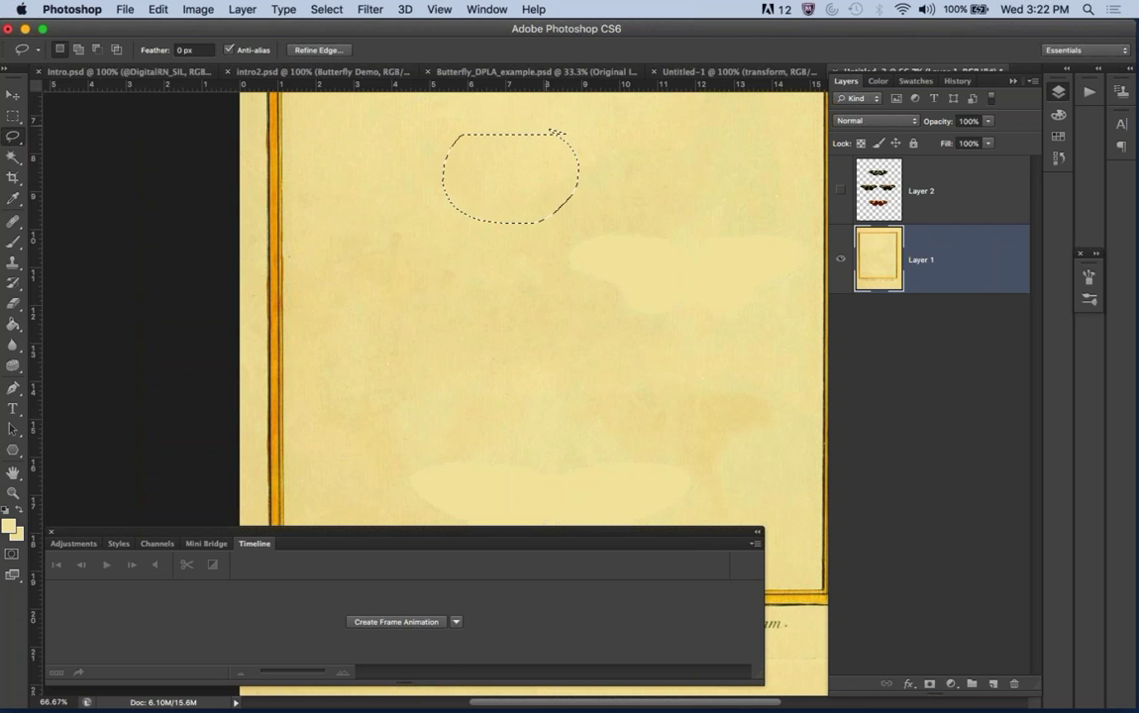
{"action": "left_click", "coordinate": [243, 9]}
{"action": "mouse_move", "coordinate": [376, 28]}
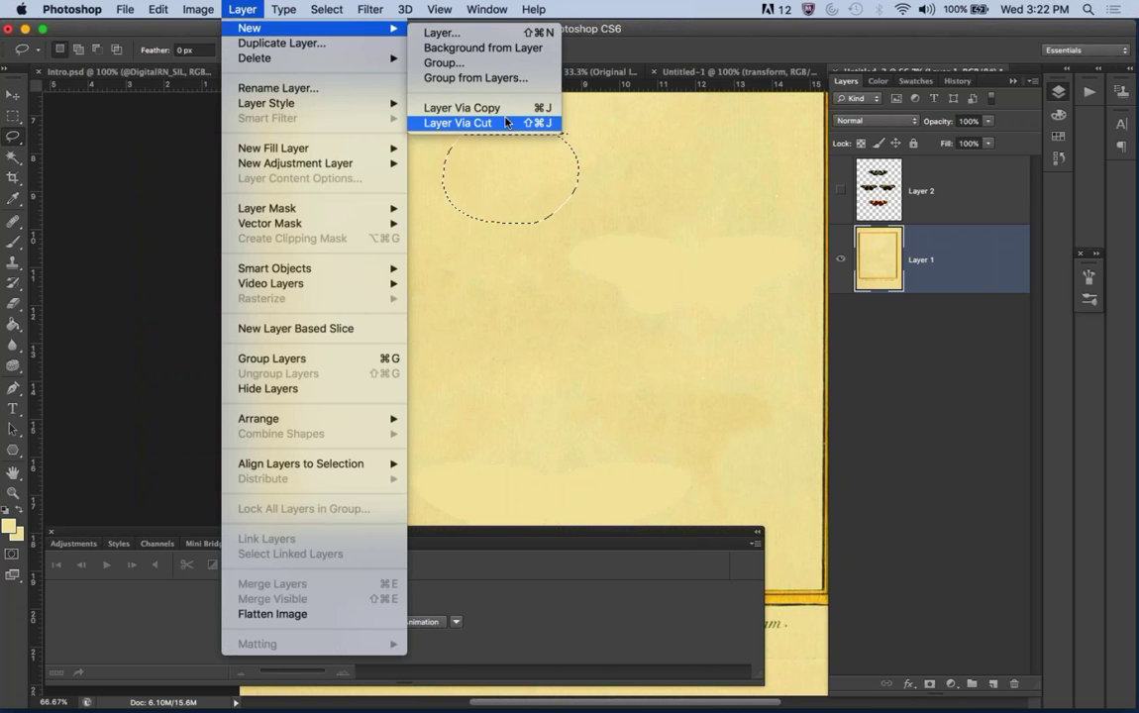
{"action": "left_click", "coordinate": [481, 107]}
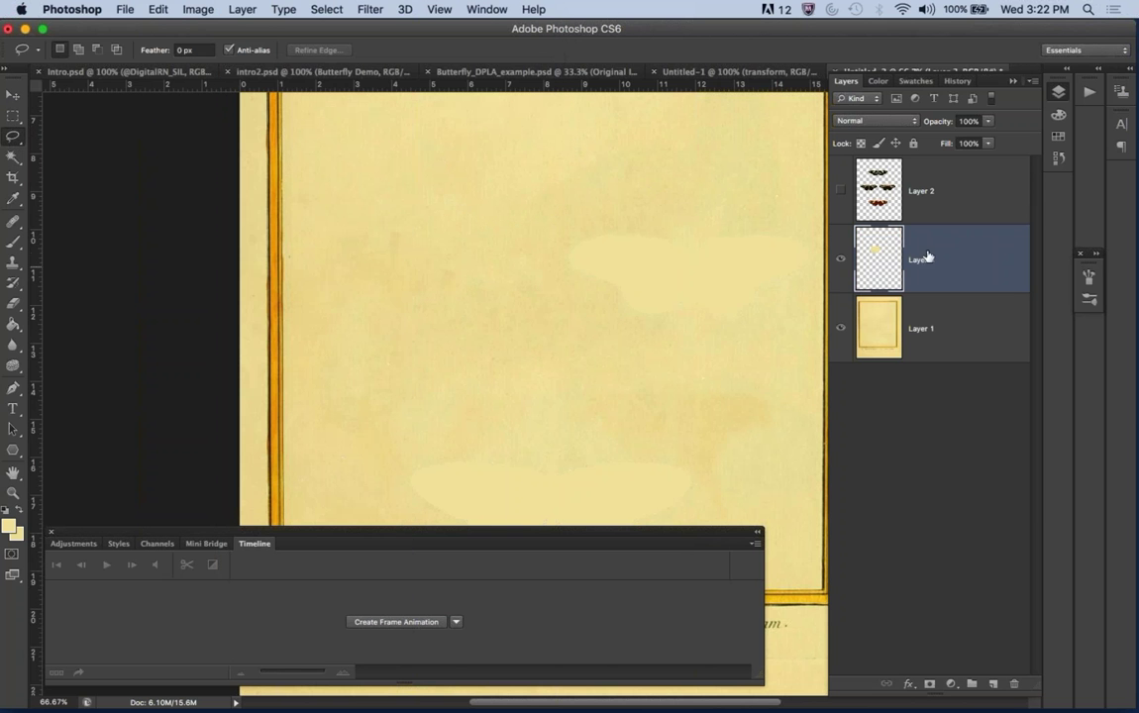
{"action": "left_click", "coordinate": [14, 91]}
{"action": "left_click_drag", "start_coordinate": [488, 183], "coordinate": [584, 254]}
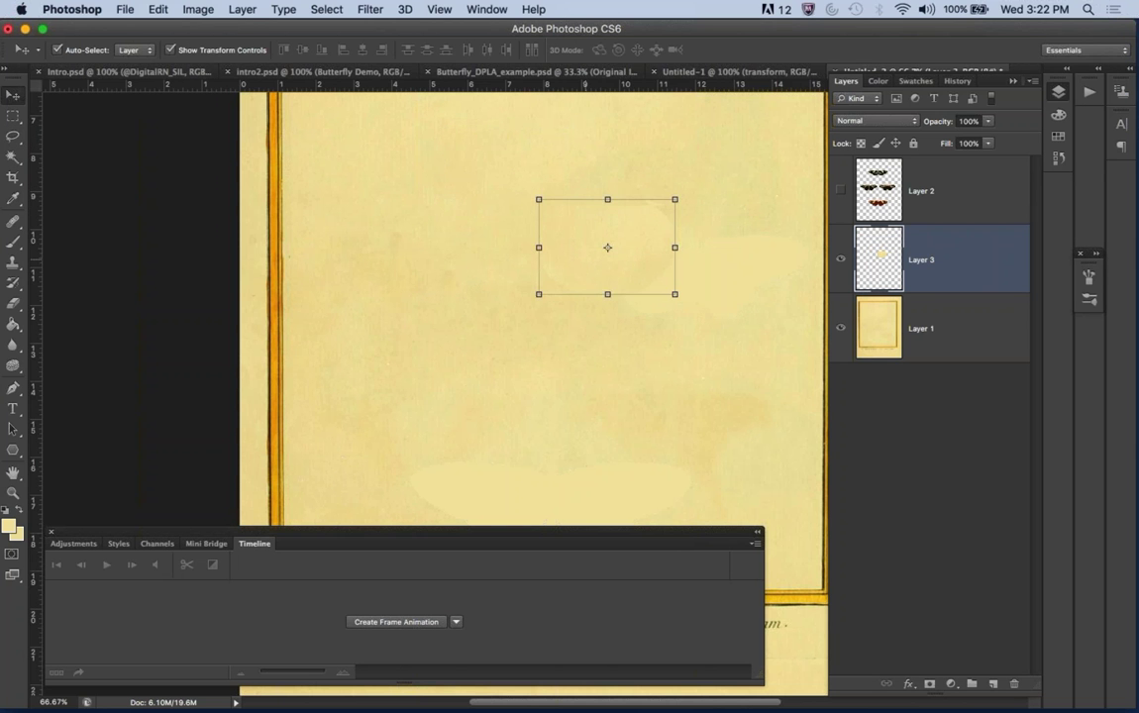
Delete the layer holding the copied background patch.
{"action": "left_click", "coordinate": [735, 234]}
{"action": "left_click", "coordinate": [920, 239]}
{"action": "key", "text": "Delete"}
Show Layer 2, select its top butterfly with a rectangular marquee, and cut it to a new layer.
{"action": "left_click", "coordinate": [921, 191]}
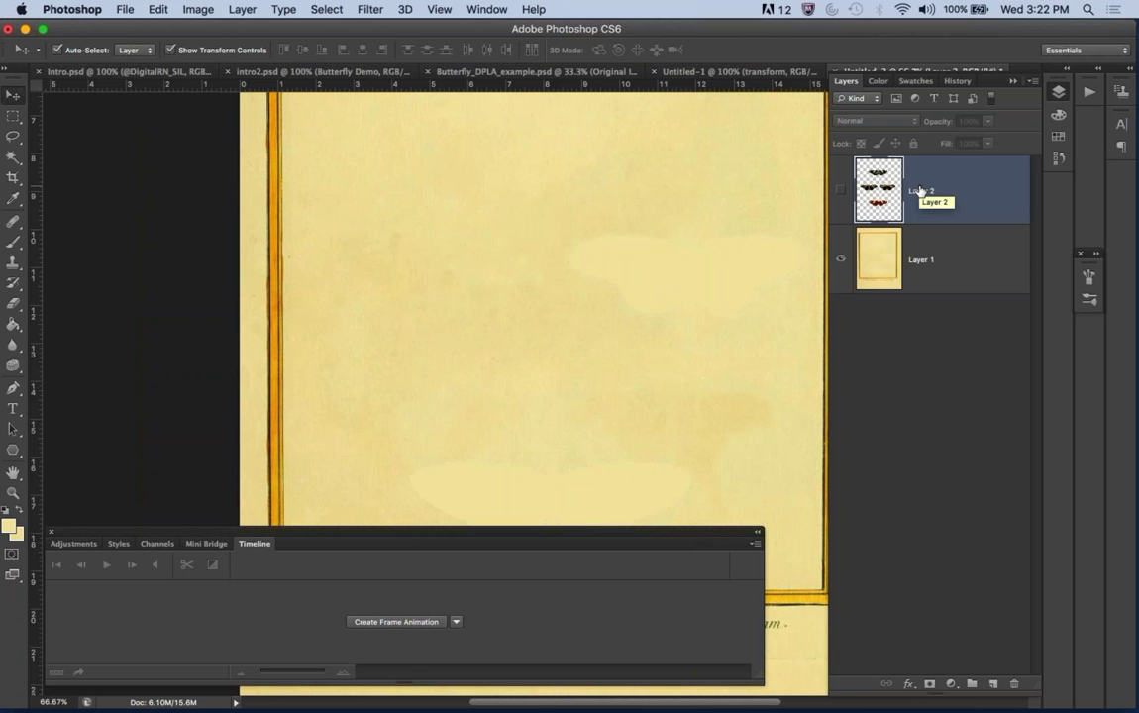
{"action": "left_click", "coordinate": [842, 191]}
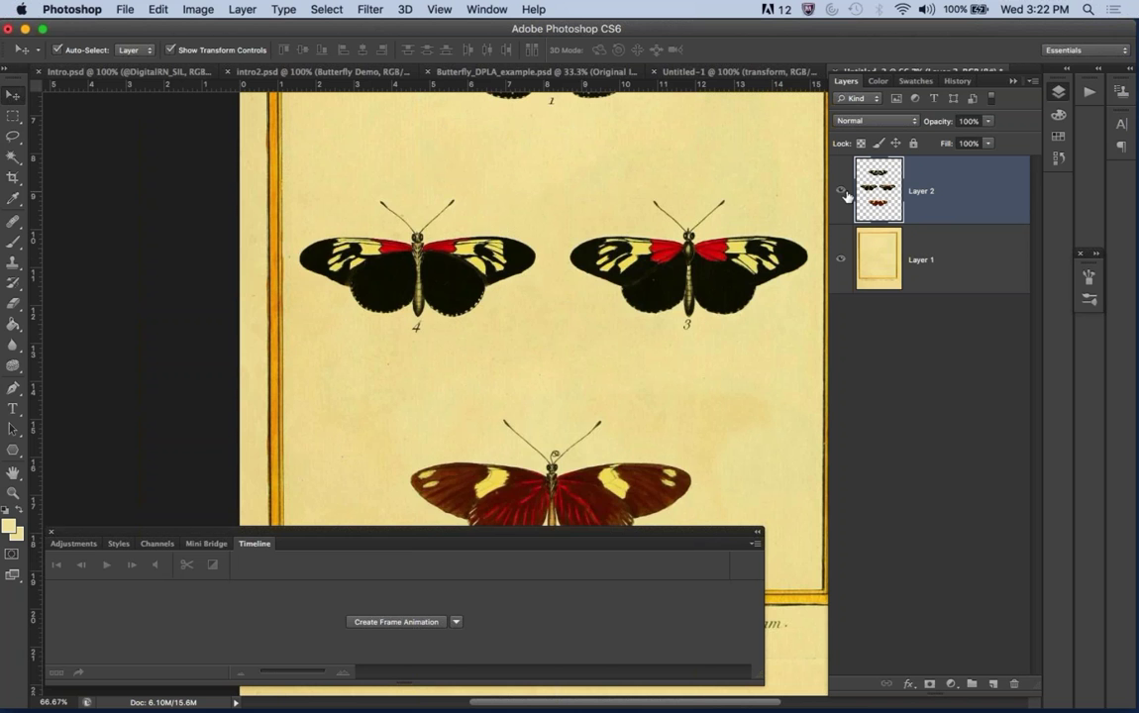
{"action": "scroll", "coordinate": [628, 169], "scroll_direction": "up", "scroll_amount": 5}
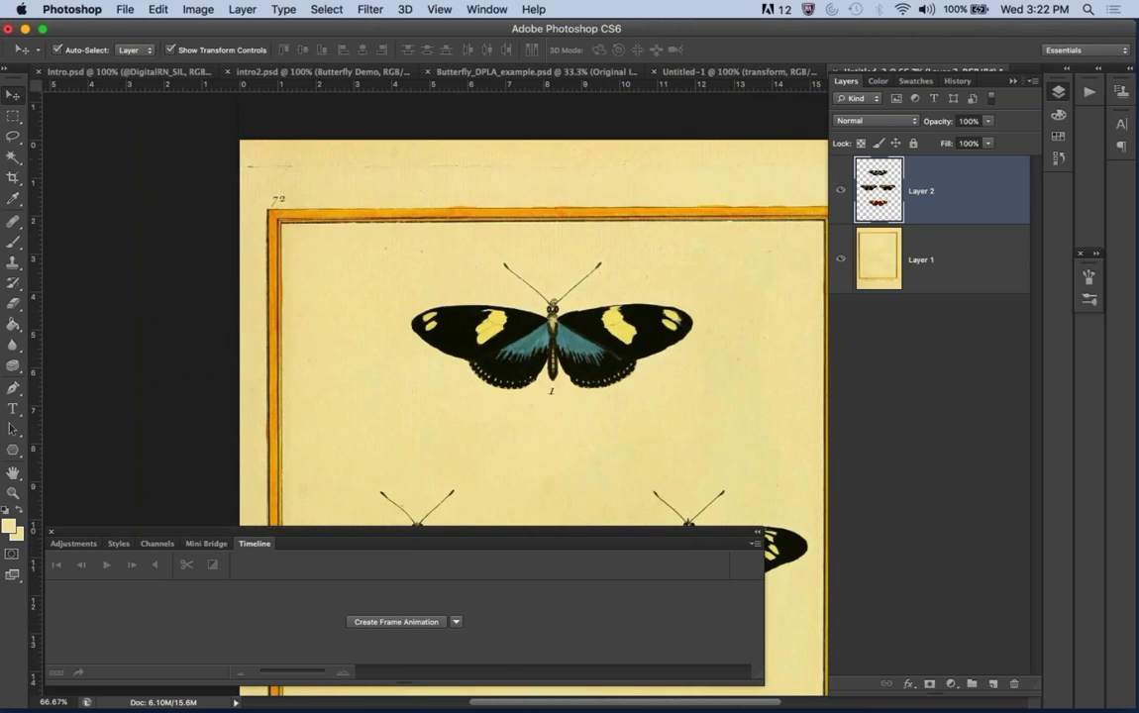
{"action": "key", "text": "m"}
{"action": "left_click_drag", "start_coordinate": [389, 240], "coordinate": [725, 423]}
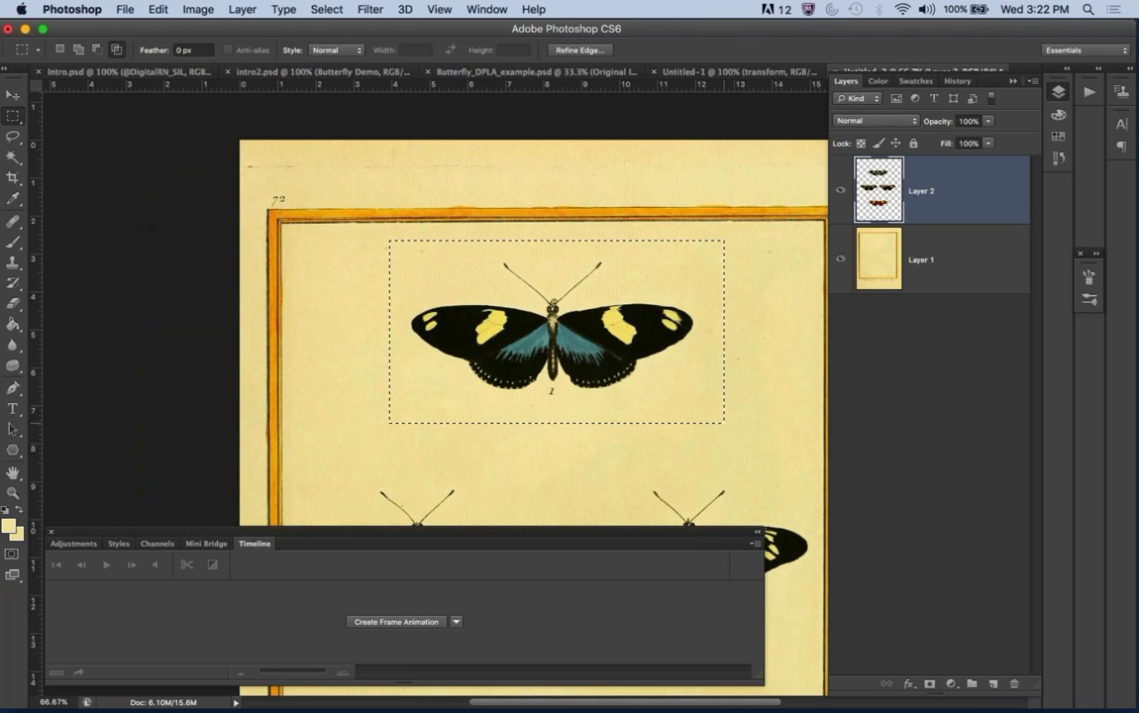
{"action": "key", "text": "super+j"}
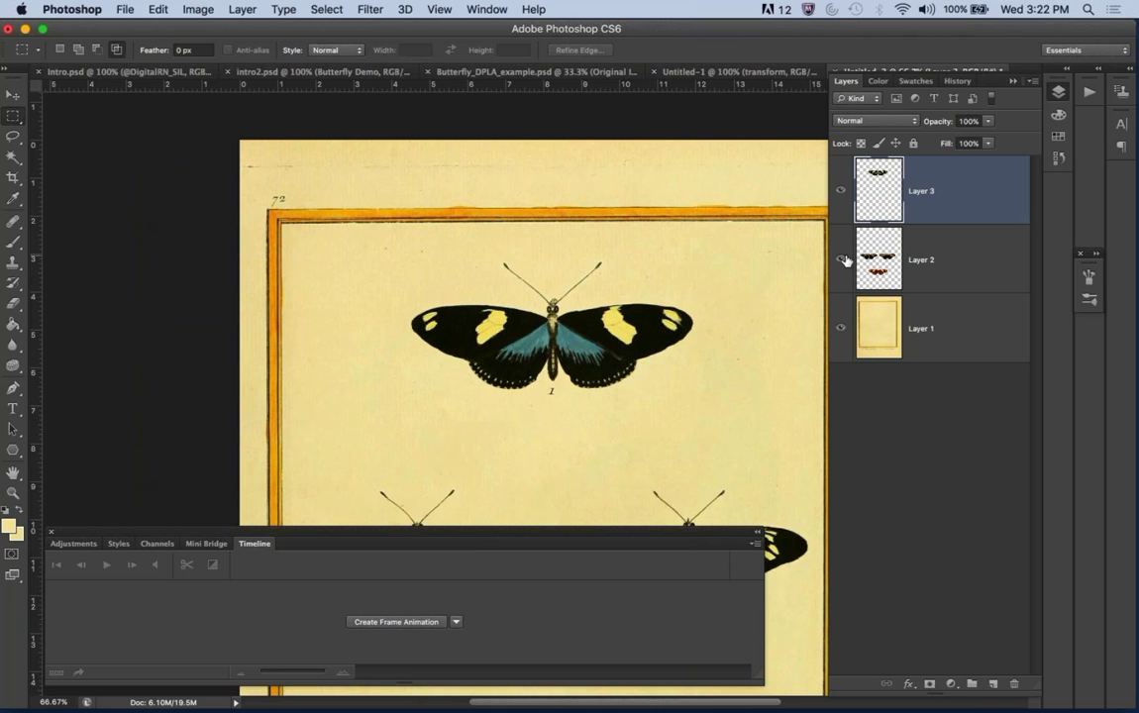
Hide Layer 2, lasso the top butterfly's left wing on Layer 3, and cut it to a new layer.
{"action": "left_click", "coordinate": [843, 260]}
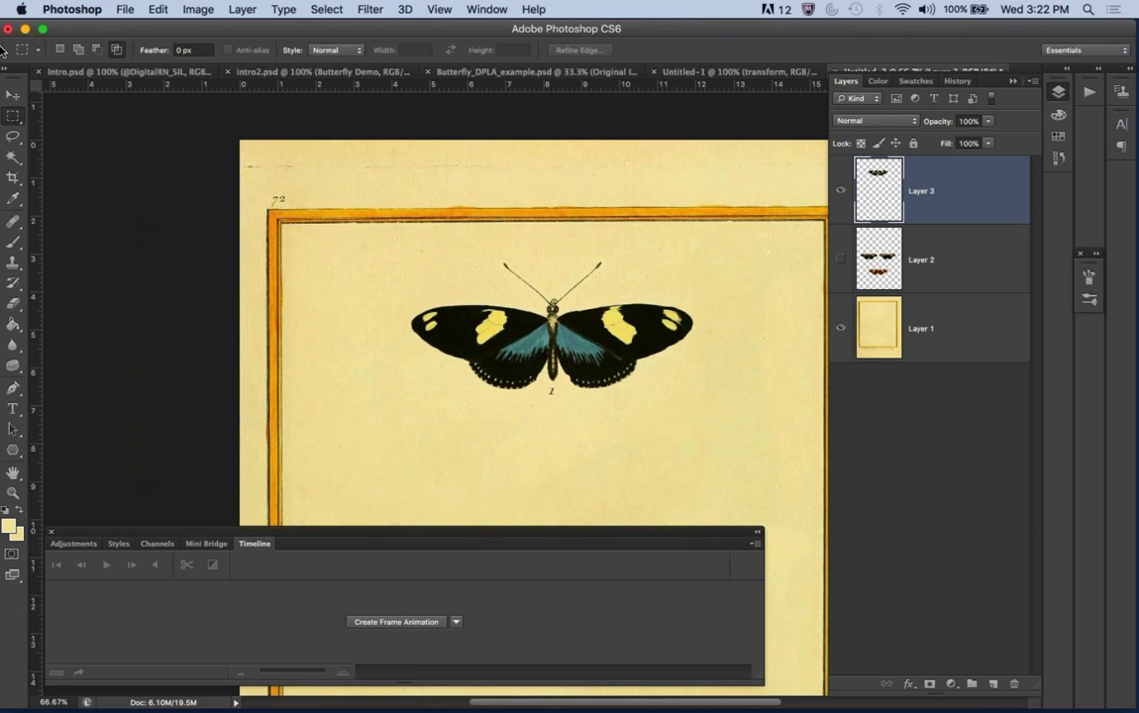
{"action": "left_click", "coordinate": [12, 132]}
{"action": "key", "text": "super+plus"}
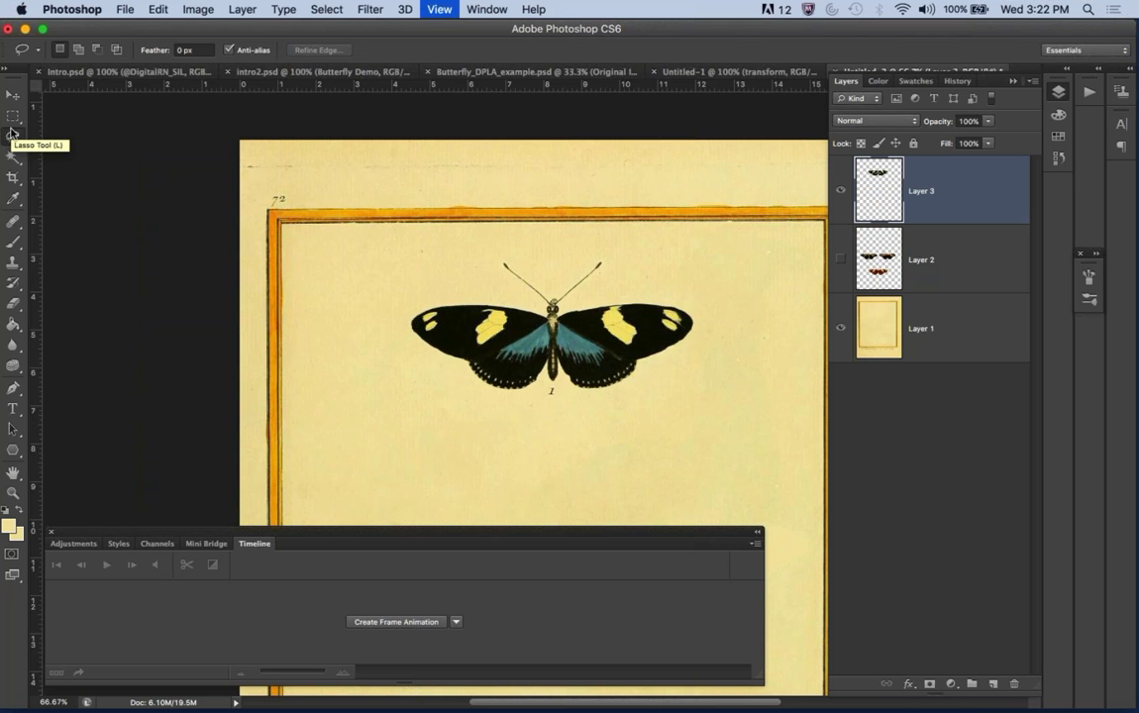
{"action": "key", "text": "super+plus"}
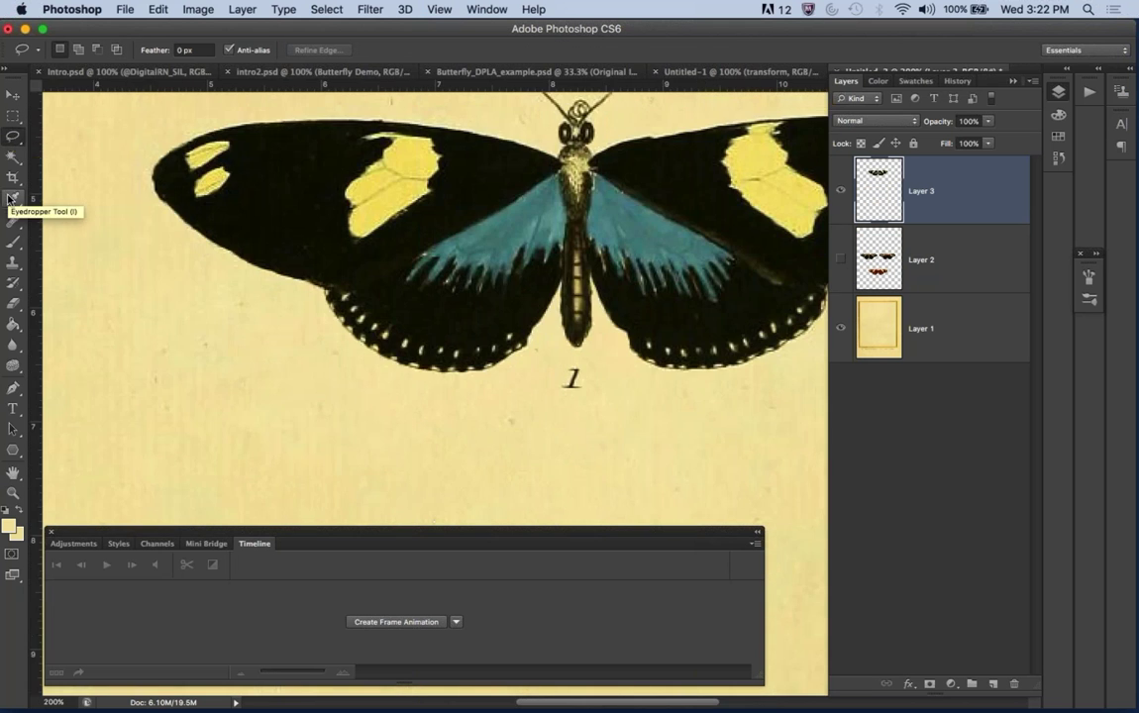
{"action": "scroll", "coordinate": [505, 161], "scroll_direction": "up", "scroll_amount": 2}
{"action": "scroll", "coordinate": [505, 161], "scroll_direction": "left", "scroll_amount": 1}
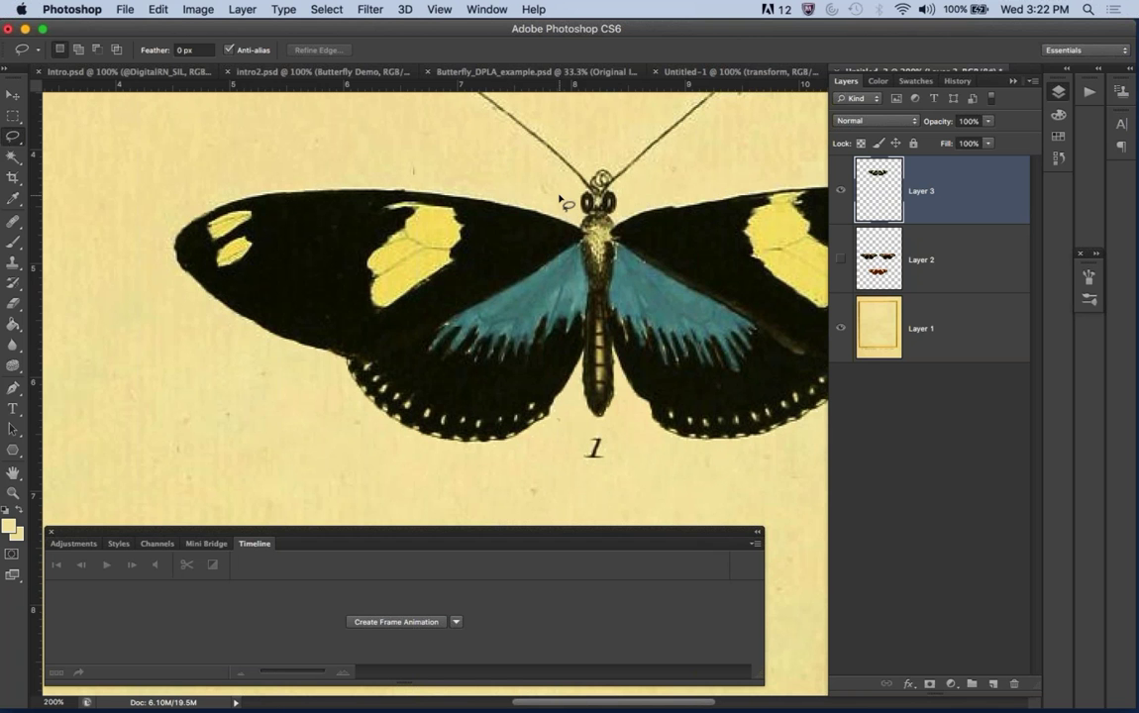
{"action": "mouse_move", "coordinate": [560, 201]}
{"action": "left_mouse_down"}
{"action": "mouse_move", "coordinate": [592, 294]}
{"action": "mouse_move", "coordinate": [579, 396]}
{"action": "mouse_move", "coordinate": [559, 427]}
{"action": "mouse_move", "coordinate": [374, 472]}
{"action": "mouse_move", "coordinate": [183, 326]}
{"action": "mouse_move", "coordinate": [148, 223]}
{"action": "mouse_move", "coordinate": [203, 173]}
{"action": "mouse_move", "coordinate": [390, 148]}
{"action": "mouse_move", "coordinate": [520, 186]}
{"action": "left_mouse_up"}
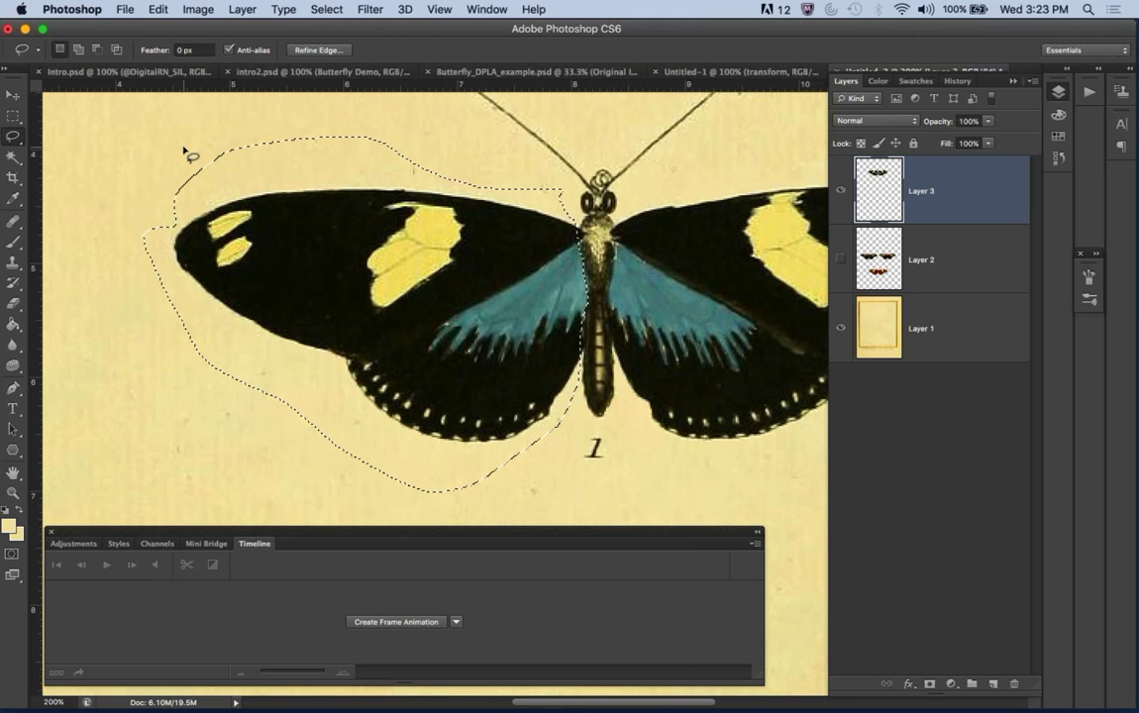
{"action": "left_click", "coordinate": [242, 9]}
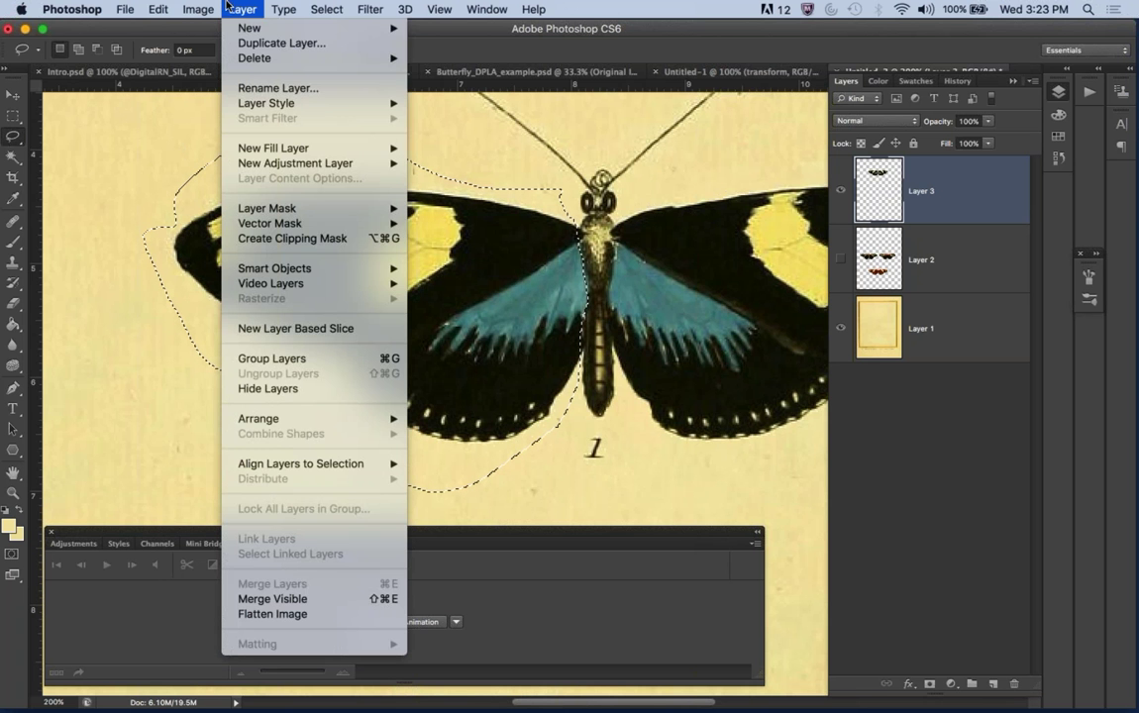
{"action": "mouse_move", "coordinate": [249, 30]}
{"action": "left_click", "coordinate": [483, 123]}
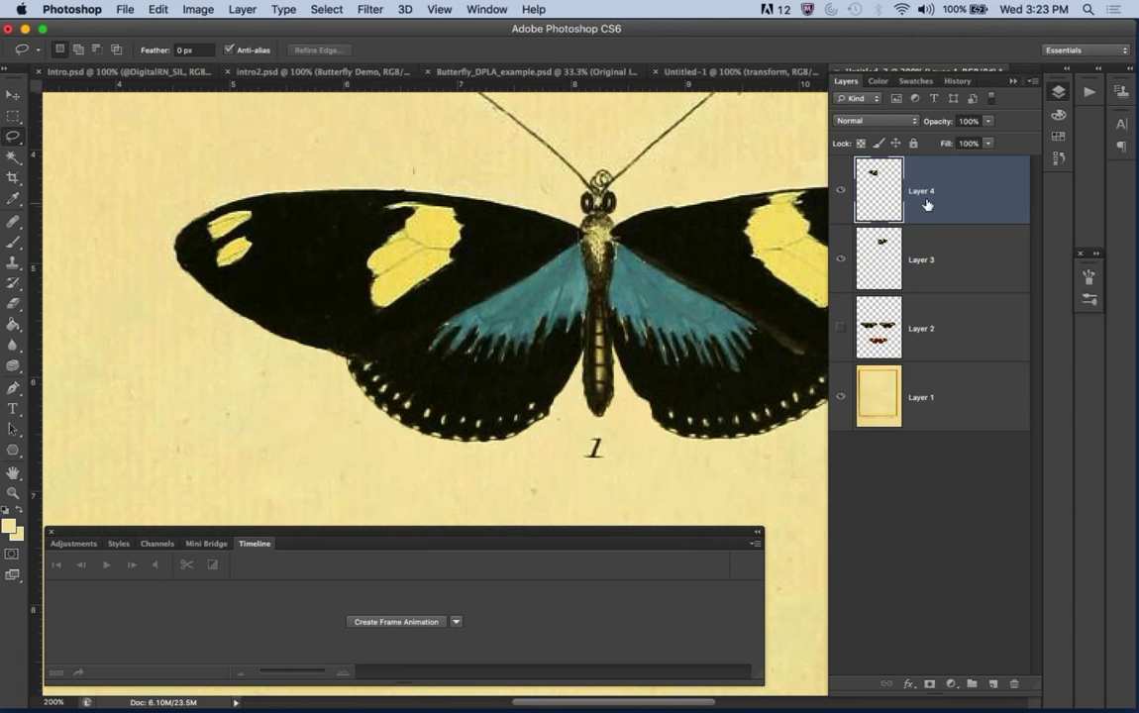
{"action": "left_click", "coordinate": [840, 261]}
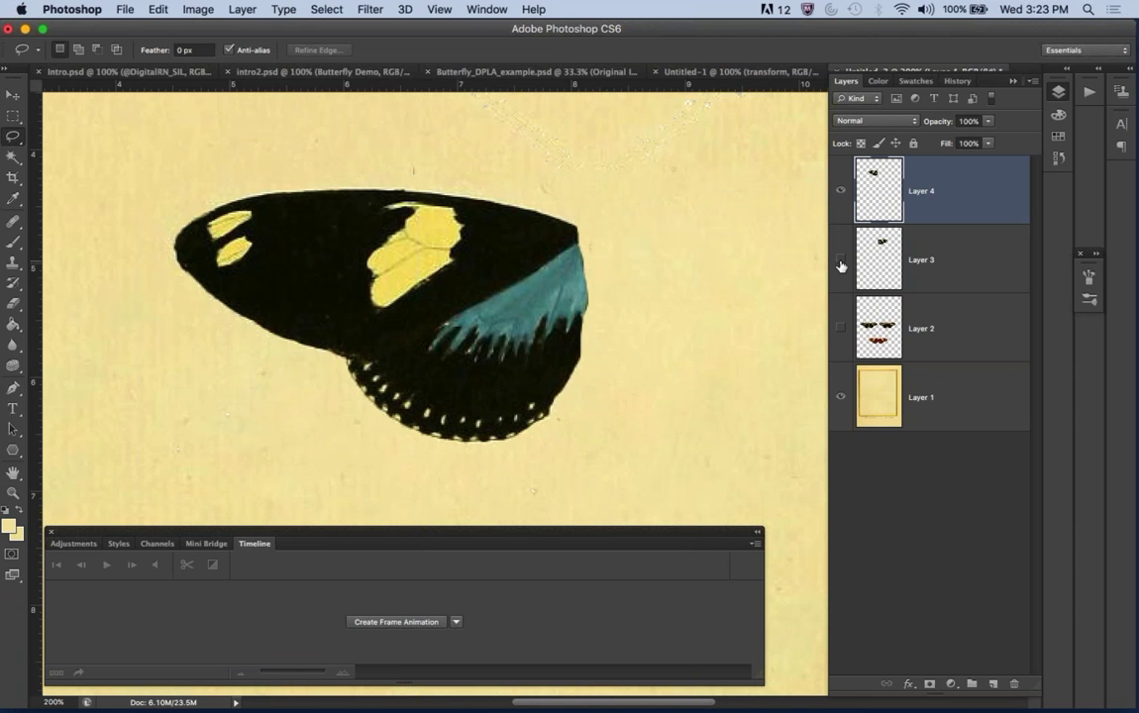
{"action": "left_click", "coordinate": [840, 262]}
Lasso the top butterfly's right wing on Layer 3 and cut it to a new layer.
{"action": "left_click", "coordinate": [921, 260]}
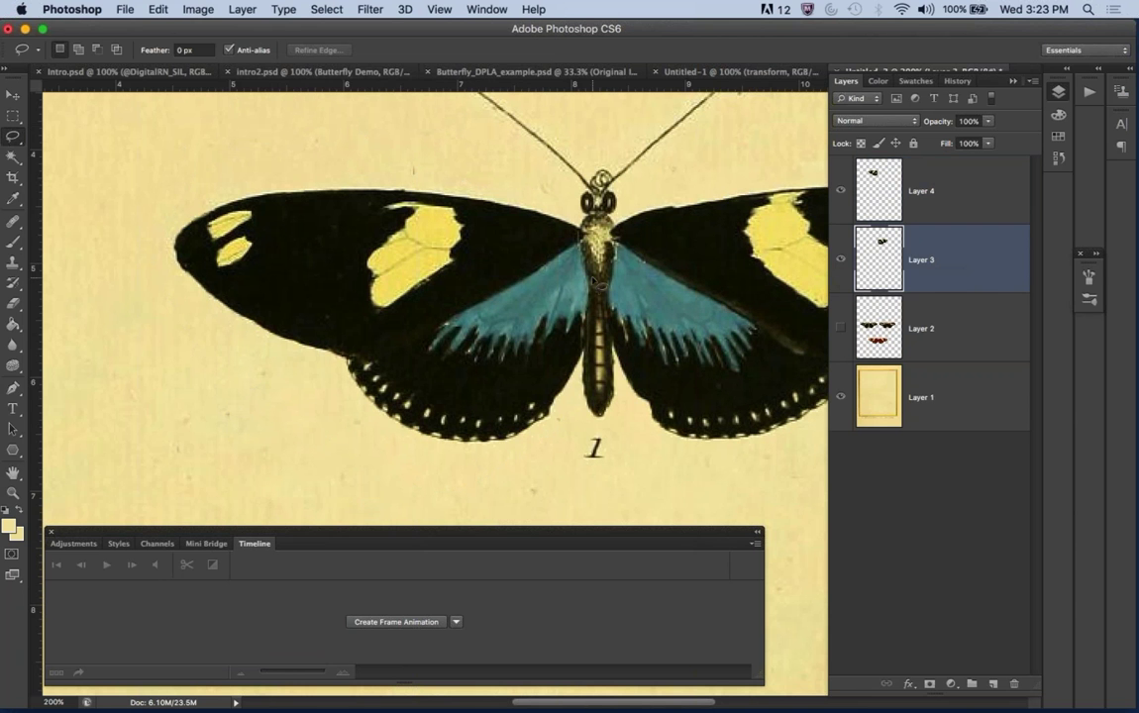
{"action": "scroll", "coordinate": [594, 284], "scroll_direction": "right", "scroll_amount": 1}
{"action": "scroll", "coordinate": [594, 284], "scroll_direction": "right", "scroll_amount": 5}
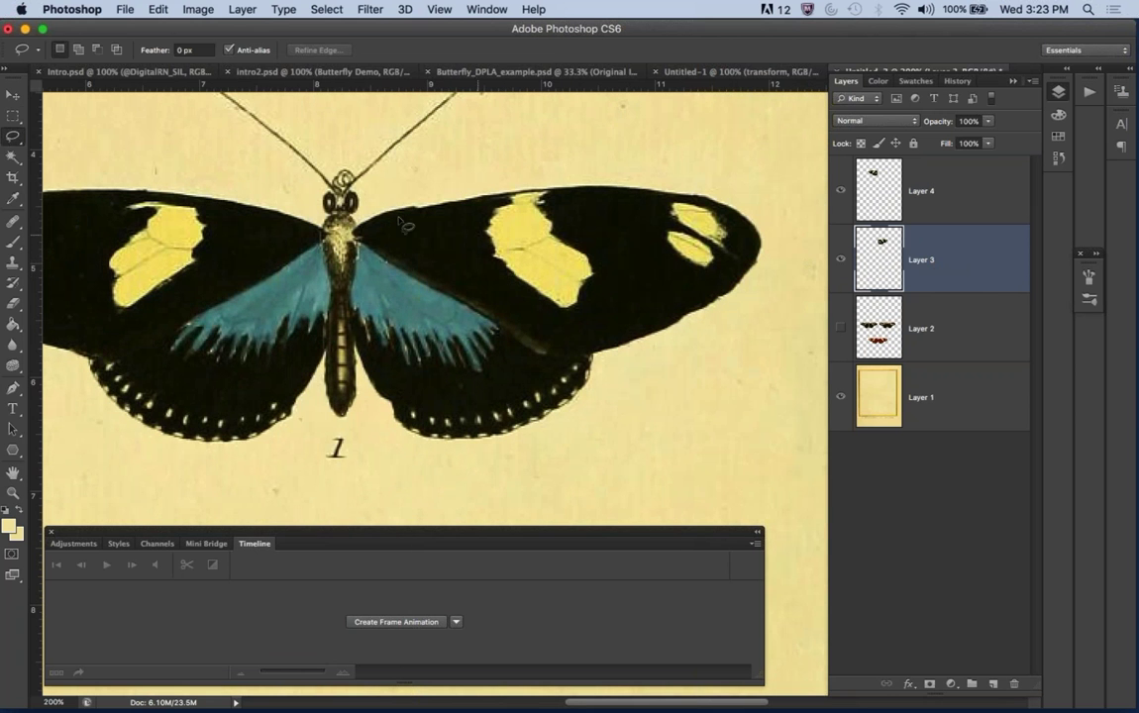
{"action": "mouse_move", "coordinate": [367, 206]}
{"action": "left_mouse_down"}
{"action": "mouse_move", "coordinate": [355, 364]}
{"action": "mouse_move", "coordinate": [379, 414]}
{"action": "left_mouse_up"}
{"action": "mouse_move", "coordinate": [465, 501]}
{"action": "left_mouse_down"}
{"action": "mouse_move", "coordinate": [706, 394]}
{"action": "mouse_move", "coordinate": [844, 285]}
{"action": "mouse_move", "coordinate": [832, 211]}
{"action": "mouse_move", "coordinate": [566, 109]}
{"action": "mouse_move", "coordinate": [368, 204]}
{"action": "left_mouse_up"}
{"action": "key", "text": "super+shift+j"}
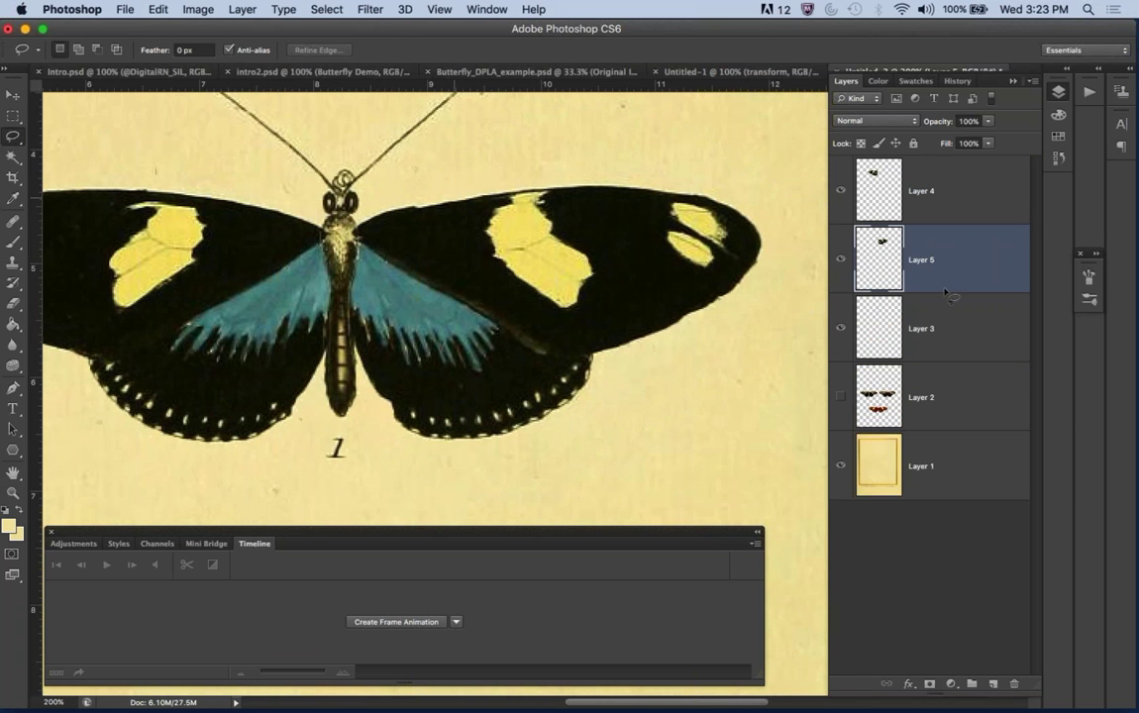
Toggle the visibility of the two wing layers to check that each wing is separated from the body.
{"action": "left_click", "coordinate": [840, 190]}
{"action": "left_click", "coordinate": [840, 260]}
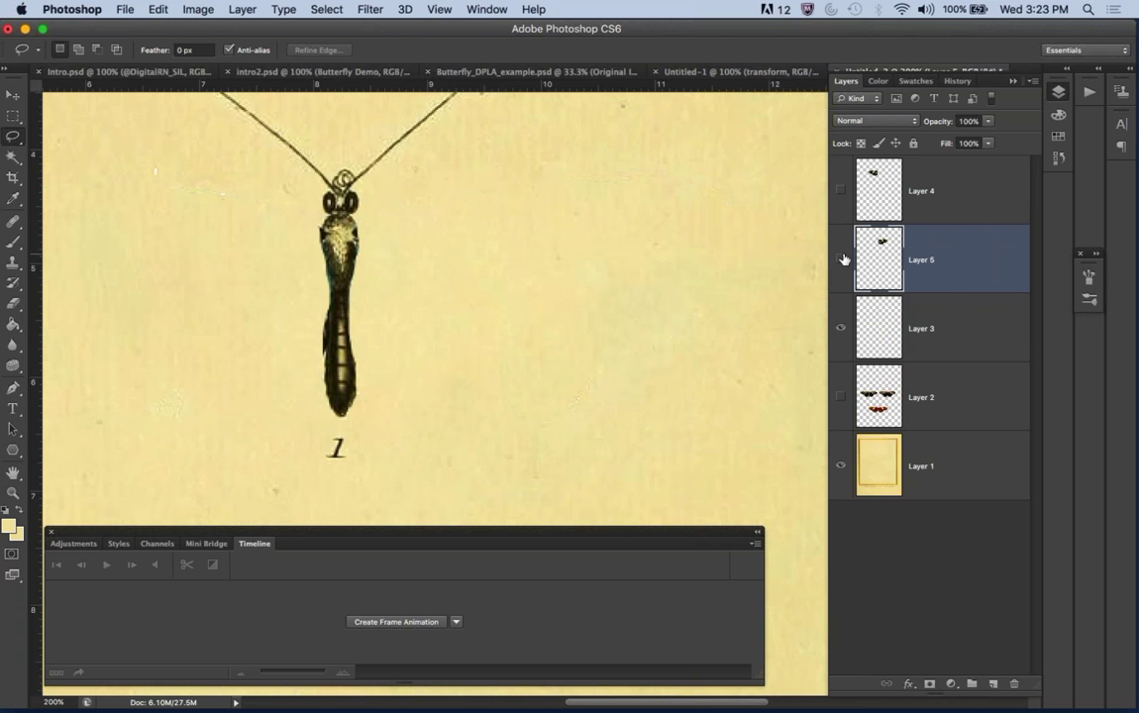
{"action": "scroll", "coordinate": [710, 314], "scroll_direction": "up", "scroll_amount": 3}
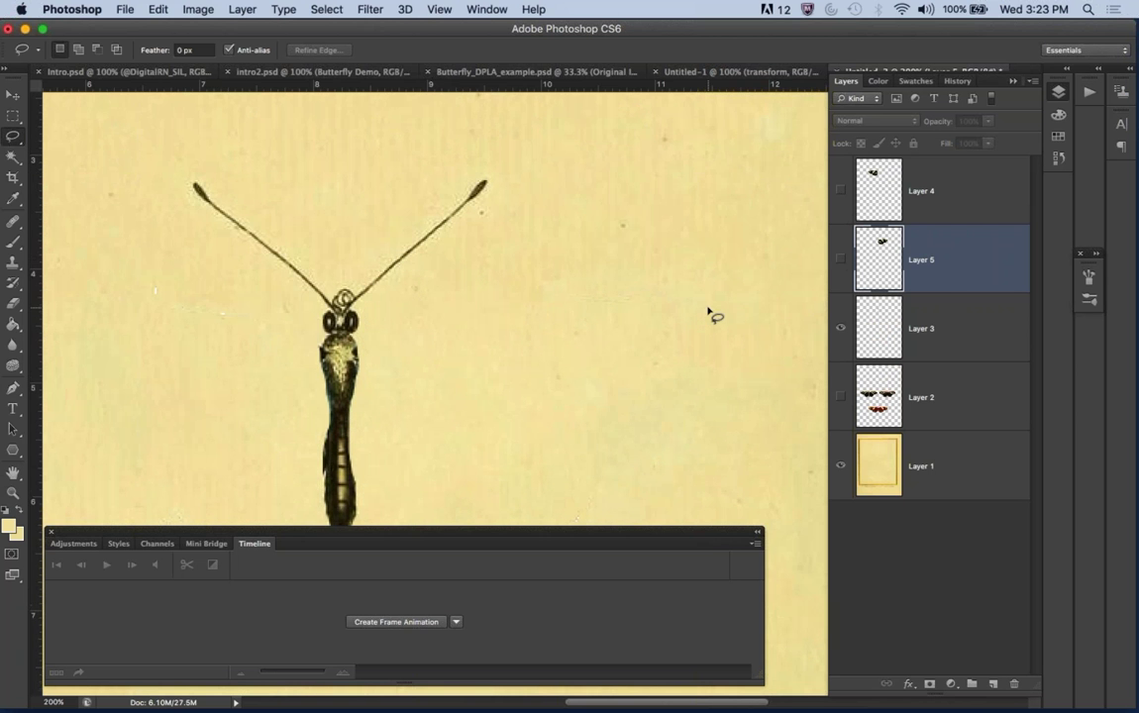
{"action": "key", "text": "super+minus"}
{"action": "scroll", "coordinate": [762, 228], "scroll_direction": "down", "scroll_amount": 2}
{"action": "left_click", "coordinate": [841, 259]}
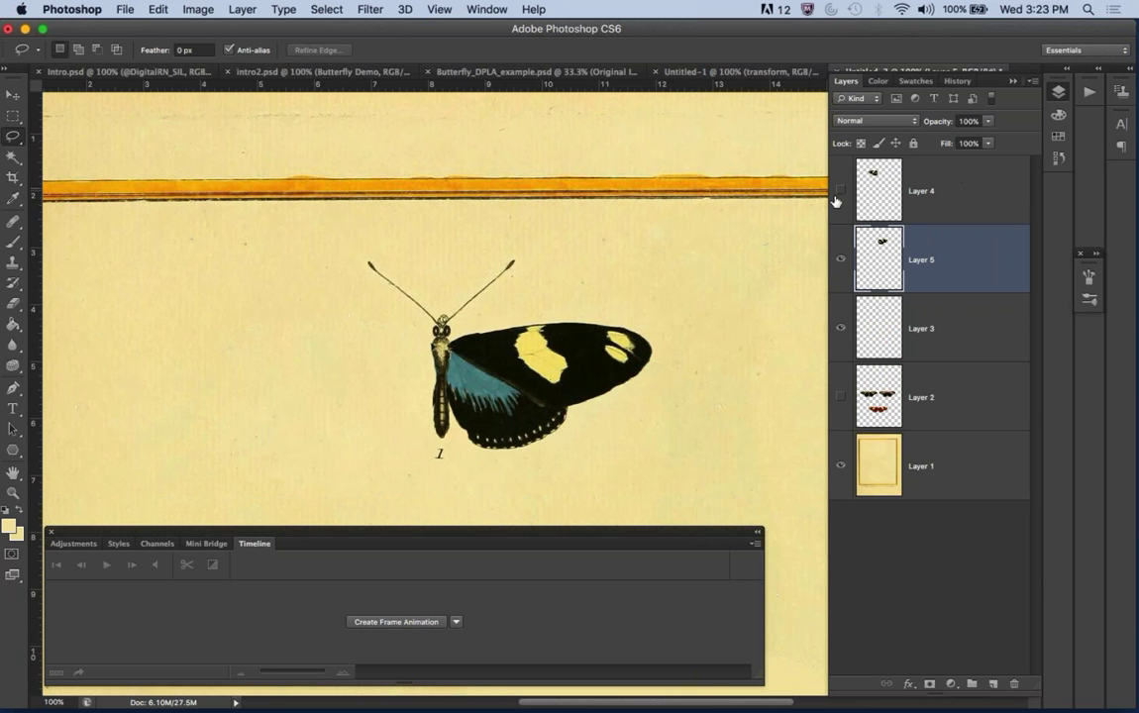
{"action": "left_click", "coordinate": [841, 190]}
{"action": "left_click", "coordinate": [841, 191]}
{"action": "left_click", "coordinate": [841, 190]}
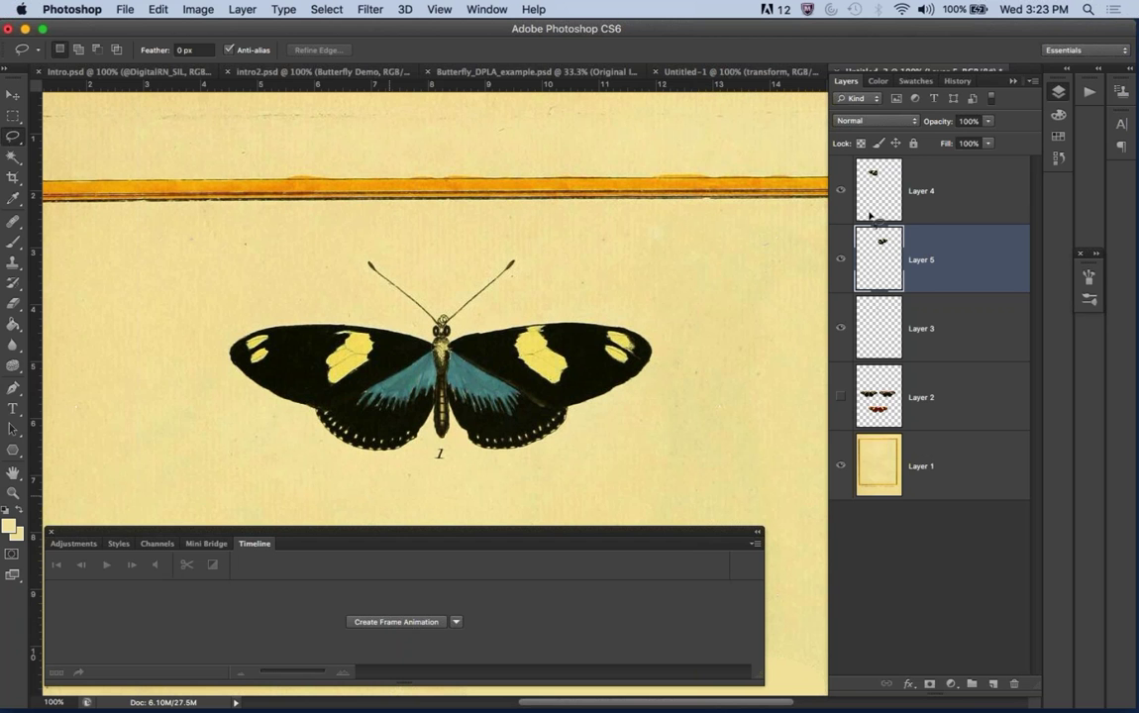
Duplicate both wing layers and narrow the left wing copy to about 54% width, anchored at its body edge.
{"action": "left_click", "coordinate": [932, 185], "text": "shift"}
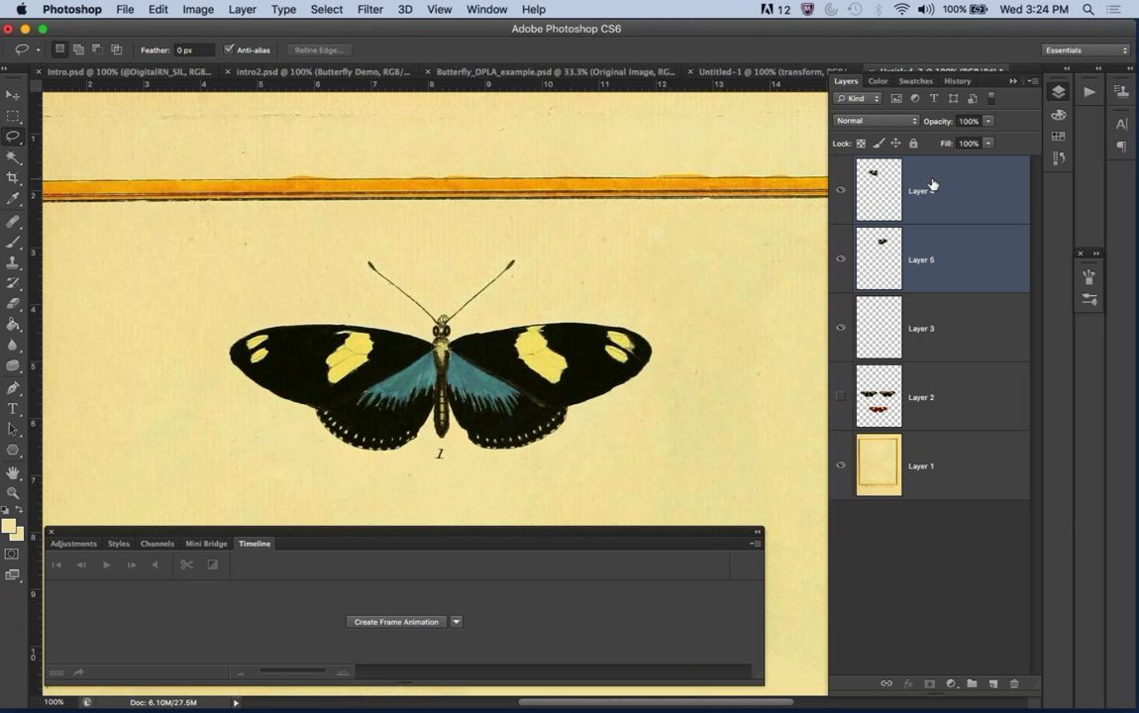
{"action": "key", "text": "super+j"}
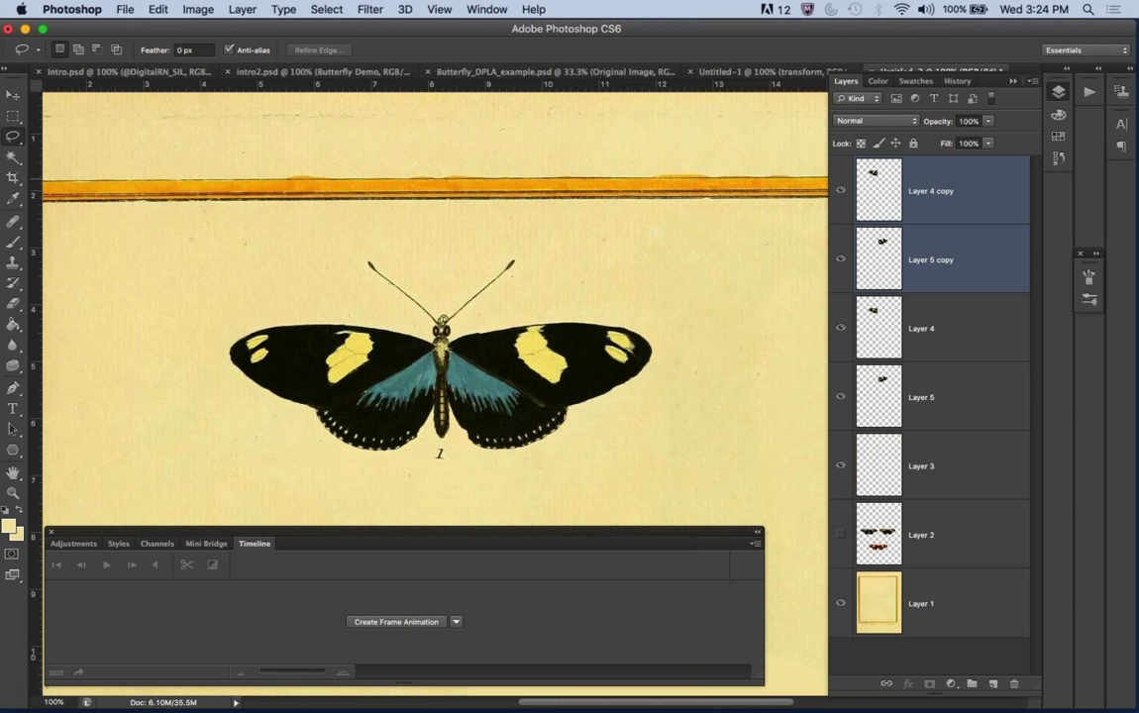
{"action": "left_click", "coordinate": [931, 192]}
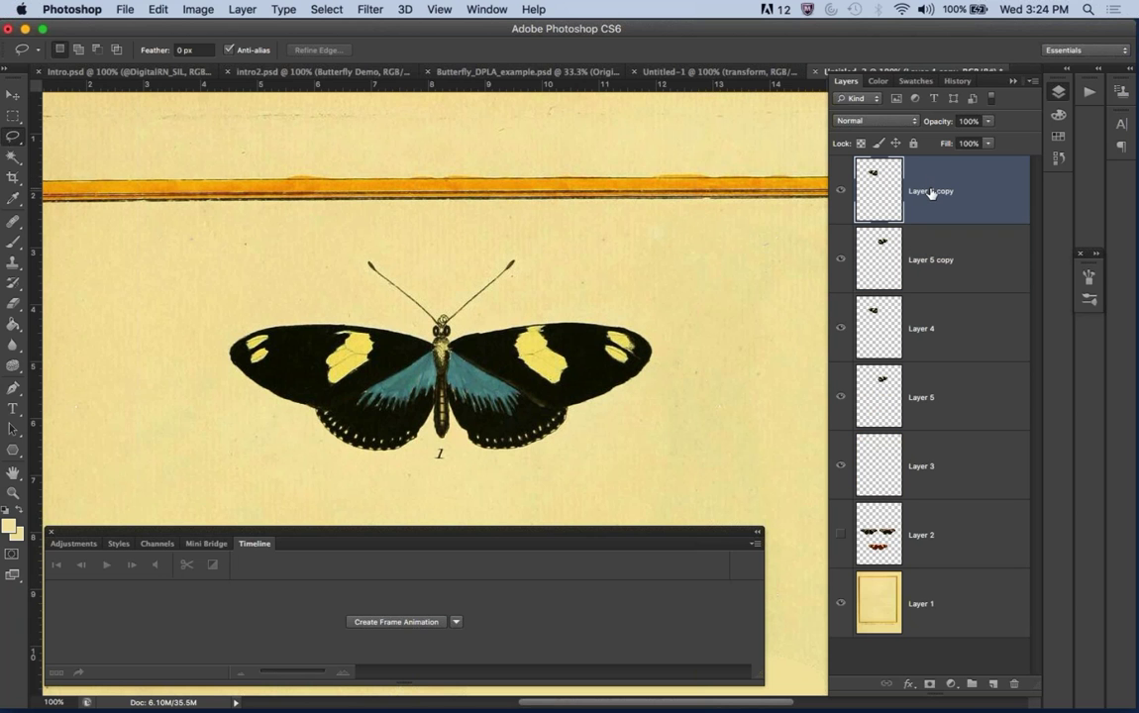
{"action": "left_click", "coordinate": [12, 96]}
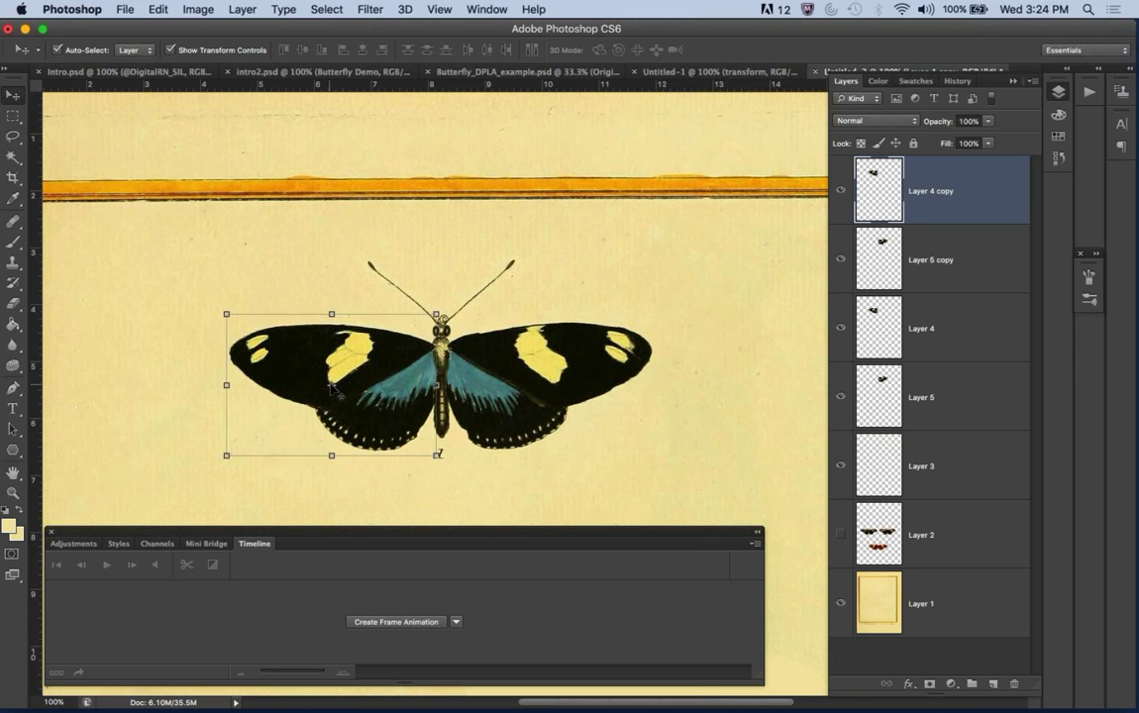
{"action": "key", "text": "super+t"}
{"action": "left_click_drag", "start_coordinate": [333, 386], "coordinate": [438, 386]}
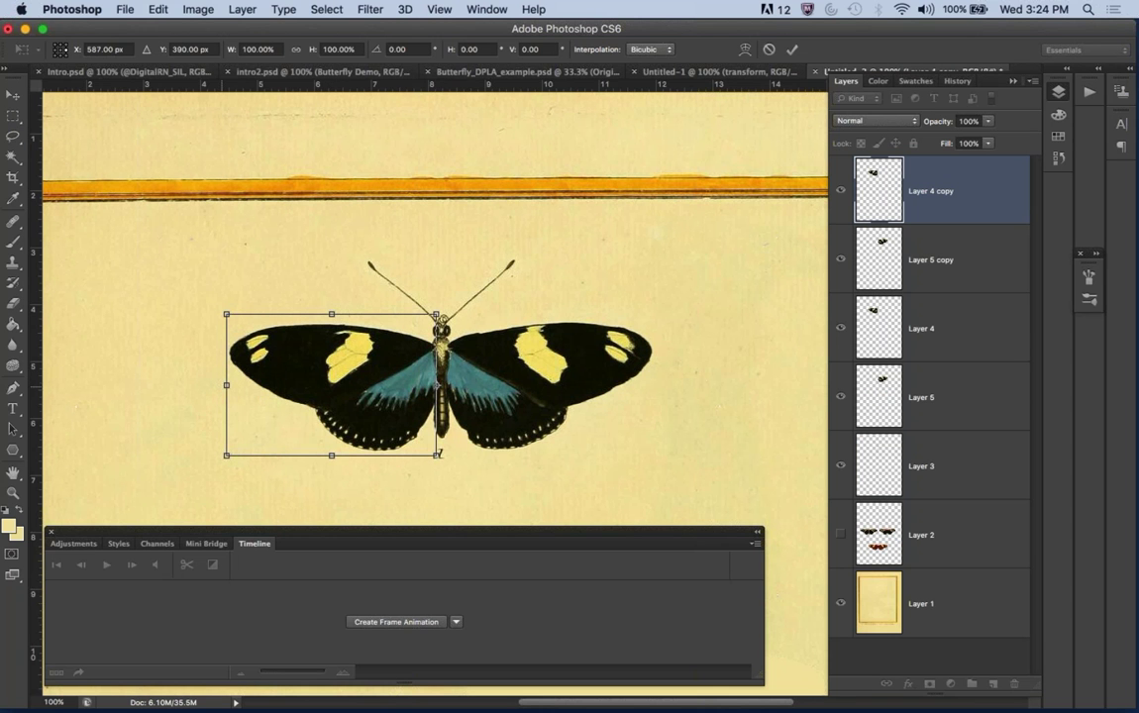
{"action": "left_click_drag", "start_coordinate": [226, 384], "coordinate": [323, 385]}
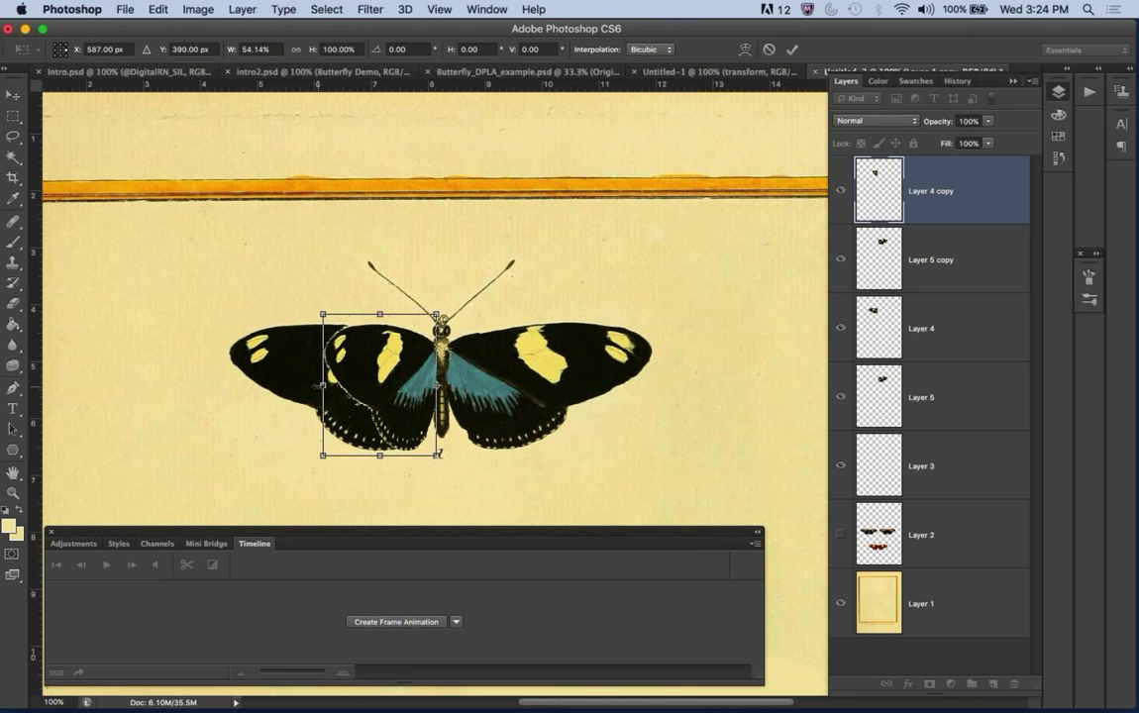
{"action": "key", "text": "Return"}
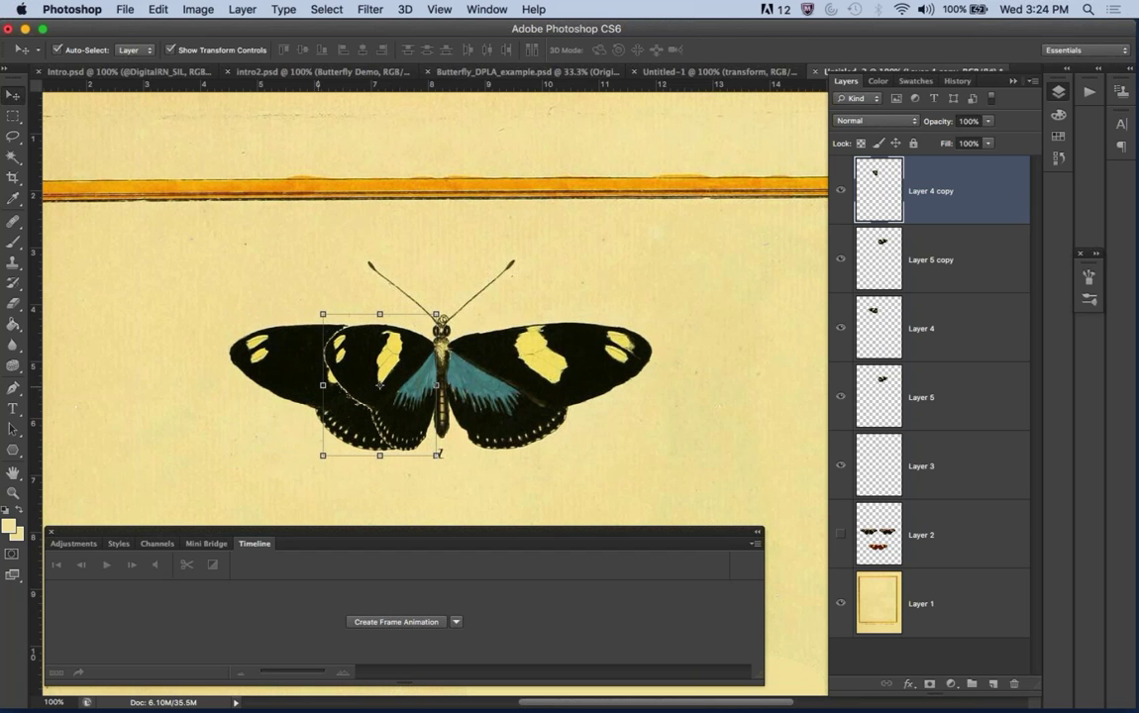
Narrow the right wing copy to about 56% width, anchored at its body edge.
{"action": "left_click", "coordinate": [451, 332]}
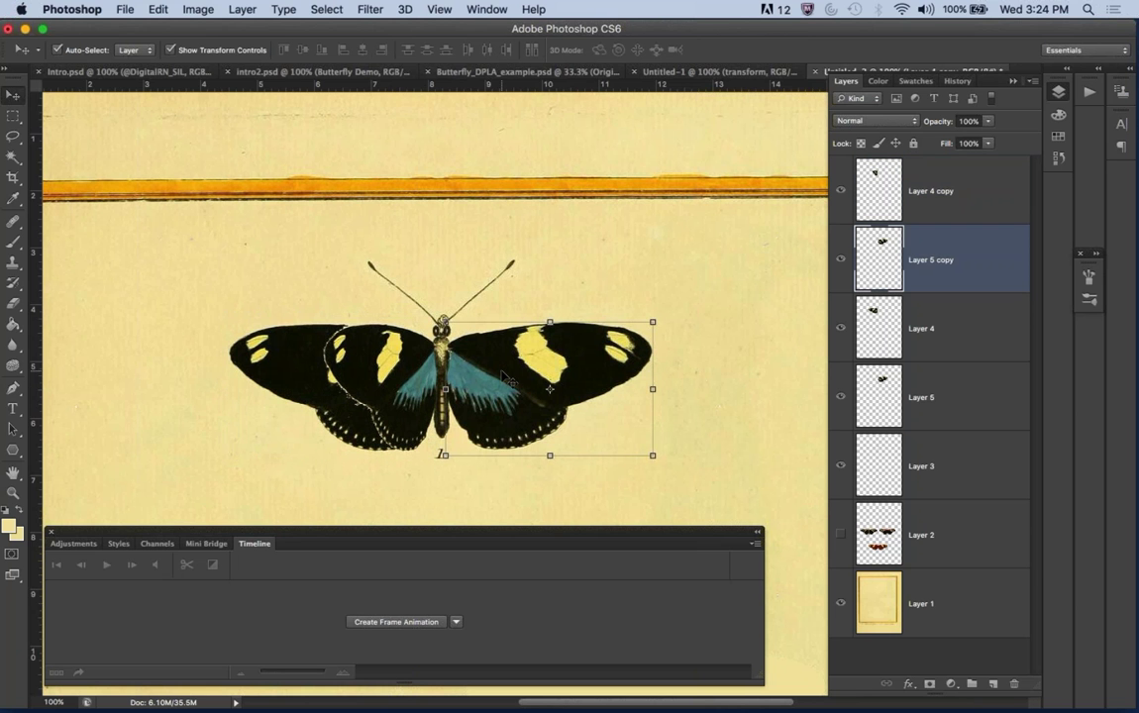
{"action": "key", "text": "super+t"}
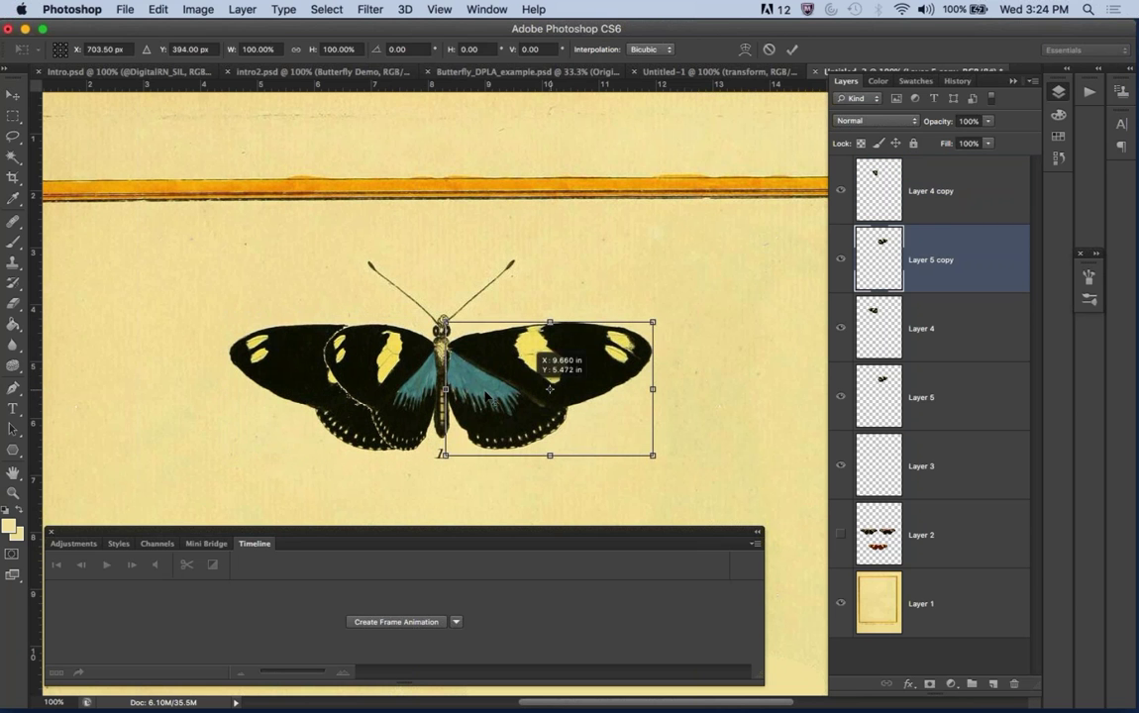
{"action": "left_click_drag", "start_coordinate": [652, 390], "coordinate": [556, 394]}
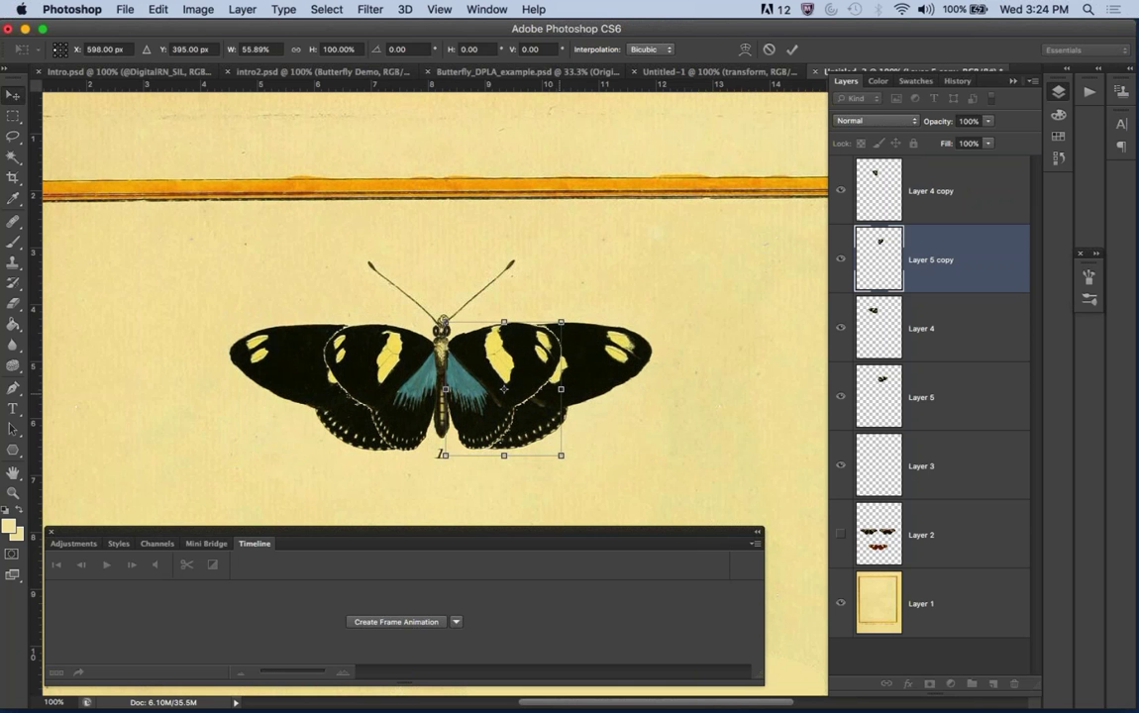
{"action": "key", "text": "Return"}
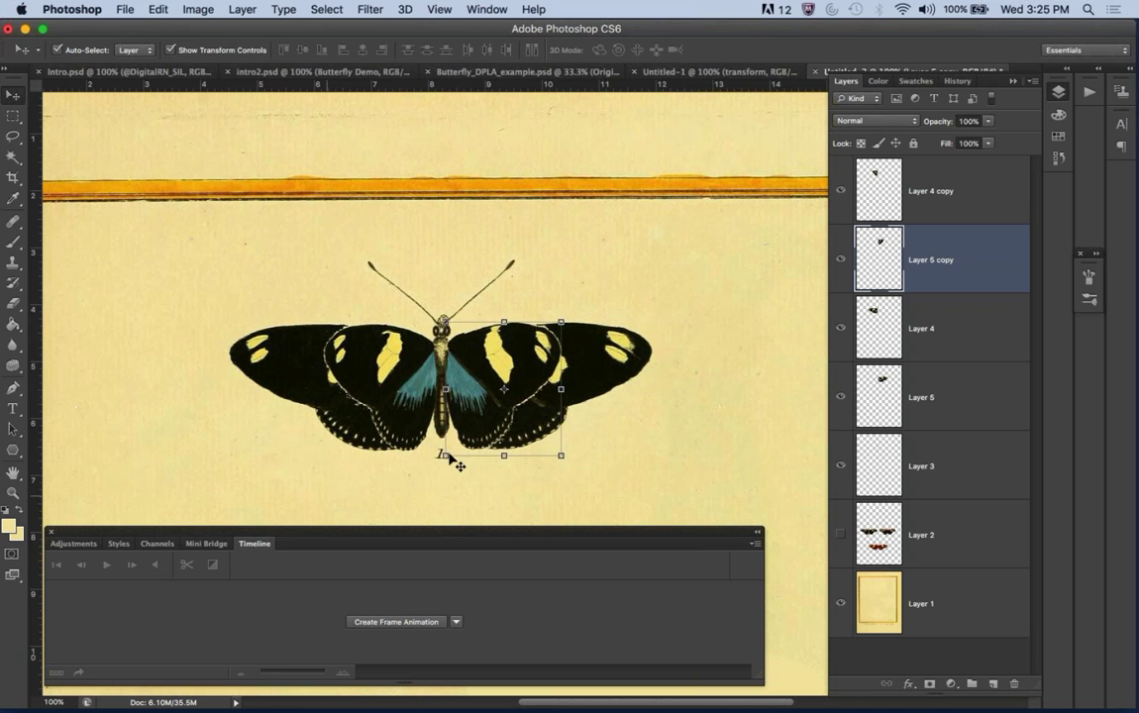
{"action": "left_click", "coordinate": [710, 346]}
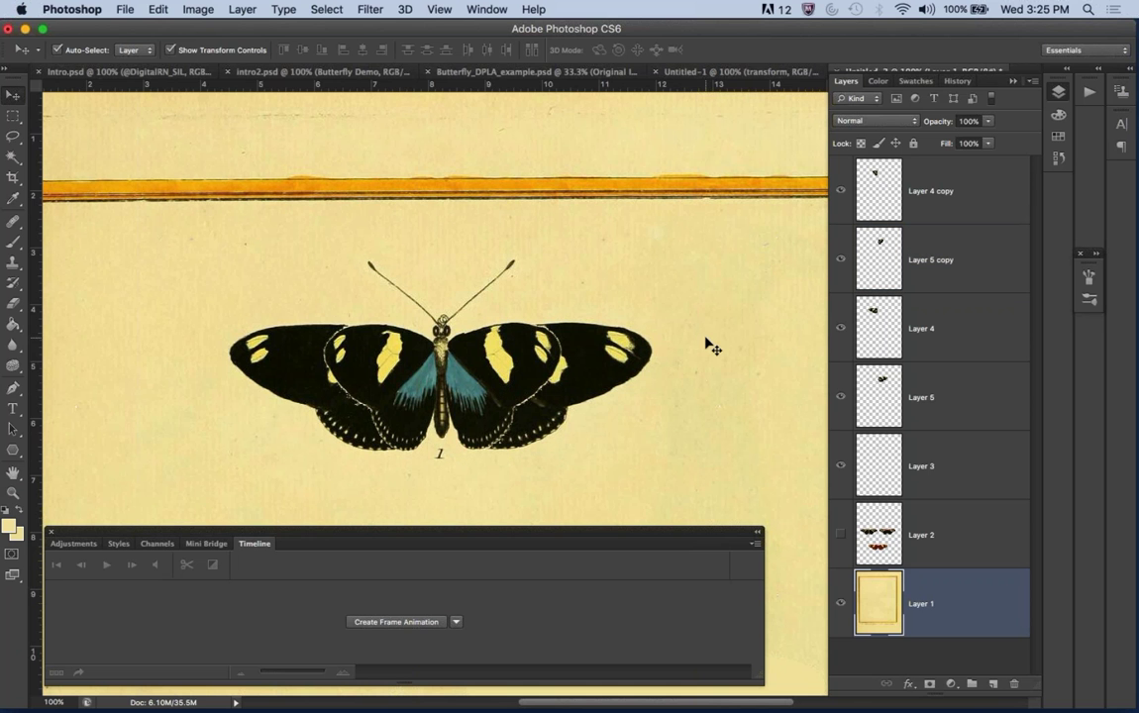
Create a frame animation and hide both narrowed wing copies in the first frame.
{"action": "left_click", "coordinate": [411, 622]}
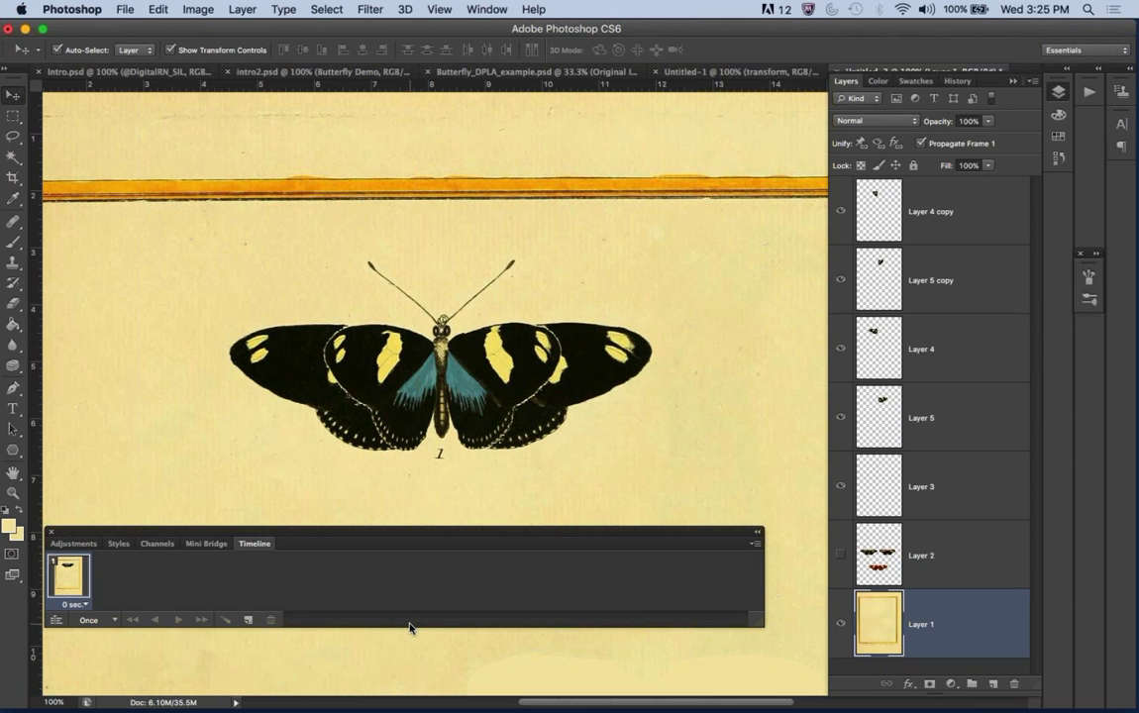
{"action": "left_click", "coordinate": [840, 280]}
{"action": "left_click", "coordinate": [841, 211]}
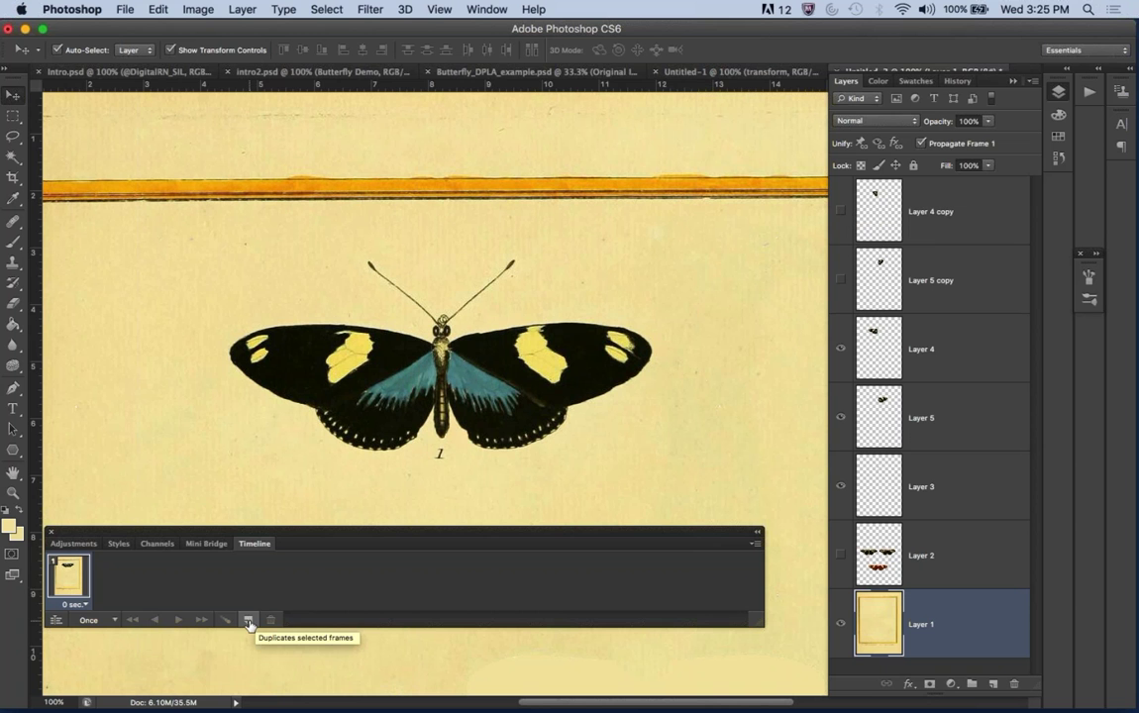
Duplicate the first frame, hide the full-width wings on Layers 4 and 5, and show both narrowed wing copies.
{"action": "left_click", "coordinate": [248, 620]}
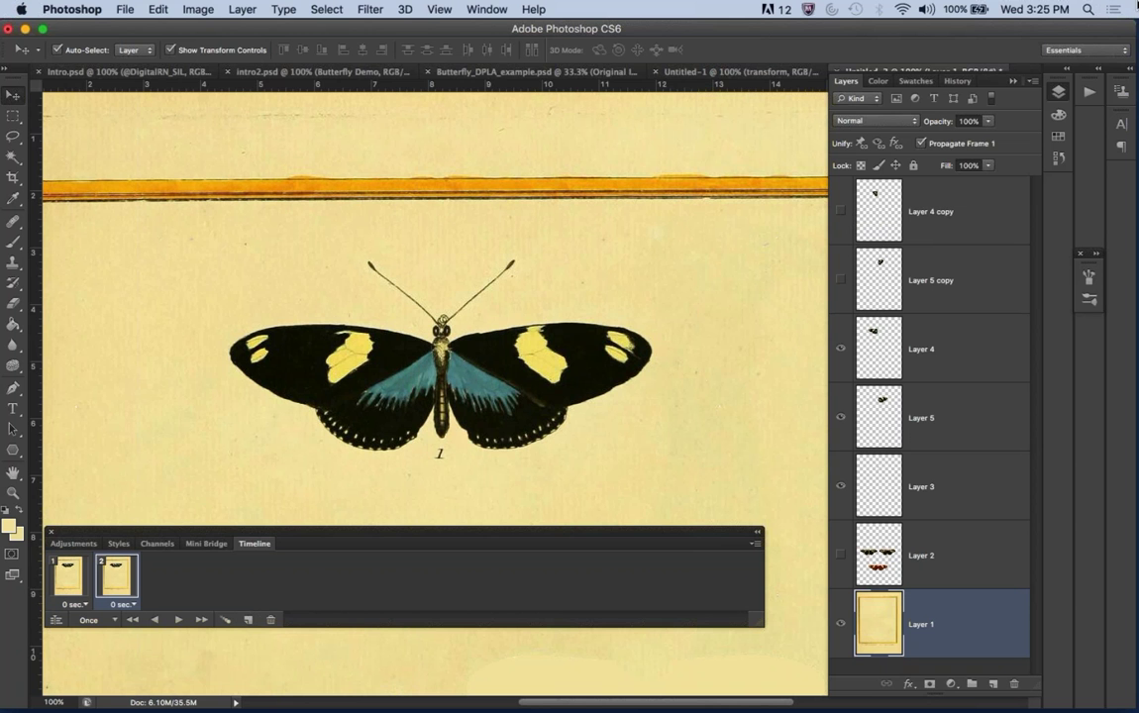
{"action": "left_click", "coordinate": [840, 417]}
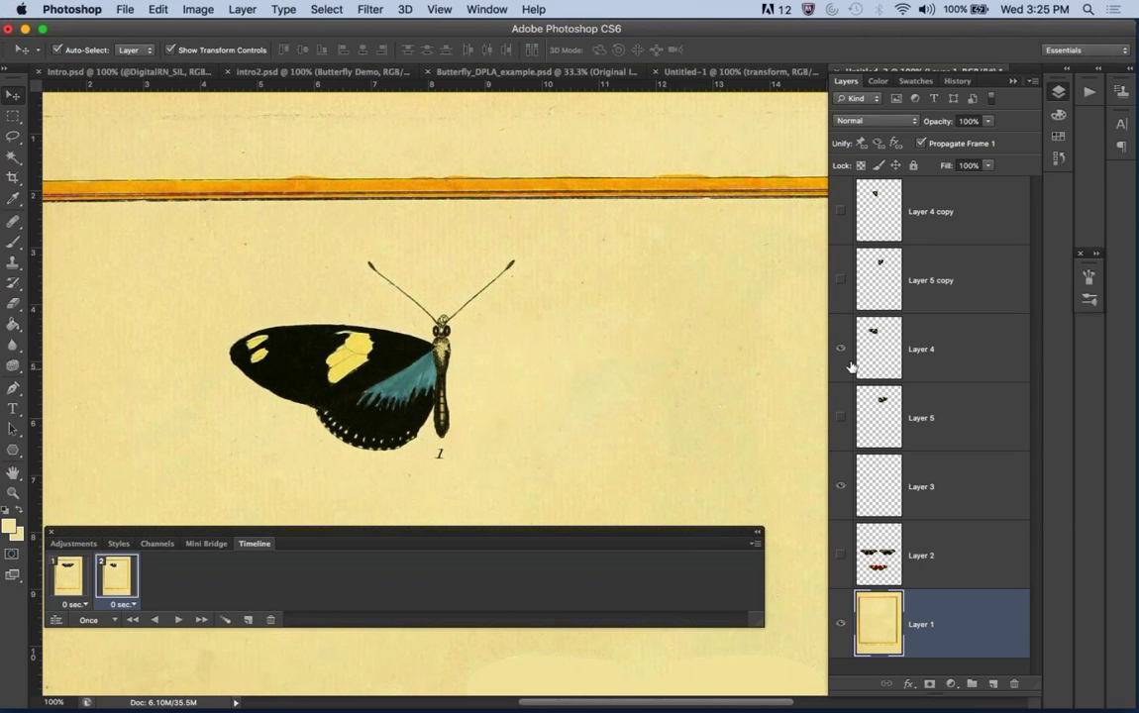
{"action": "left_click", "coordinate": [841, 349]}
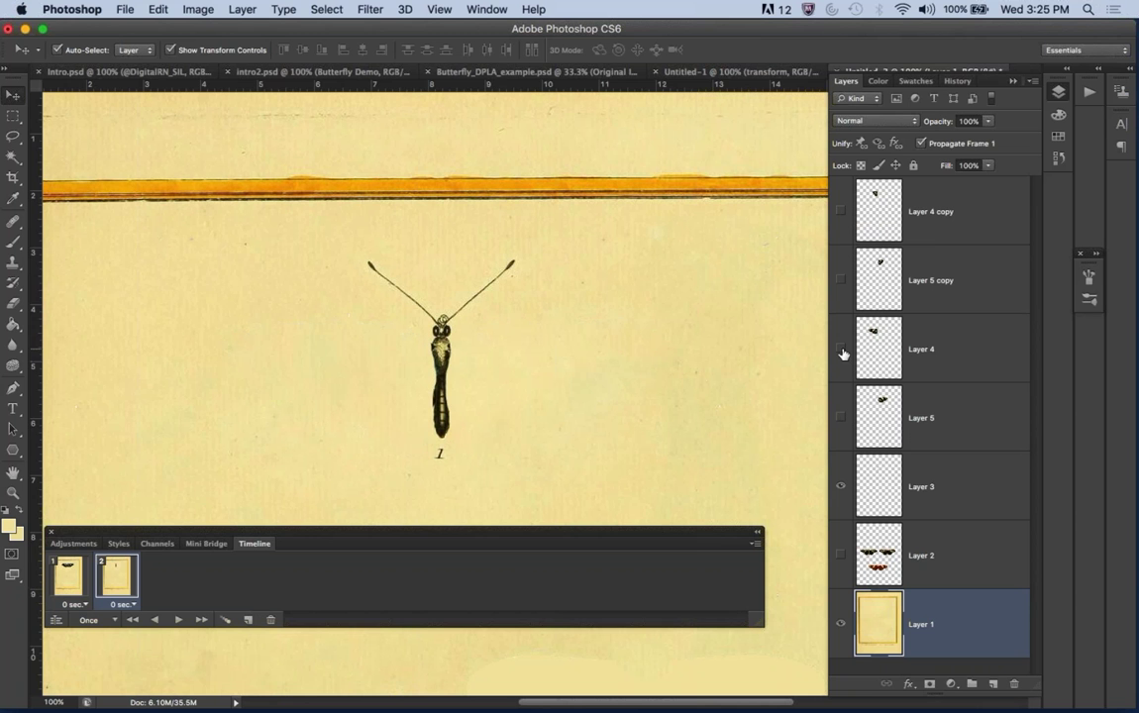
{"action": "left_click", "coordinate": [841, 280]}
{"action": "left_click", "coordinate": [841, 212]}
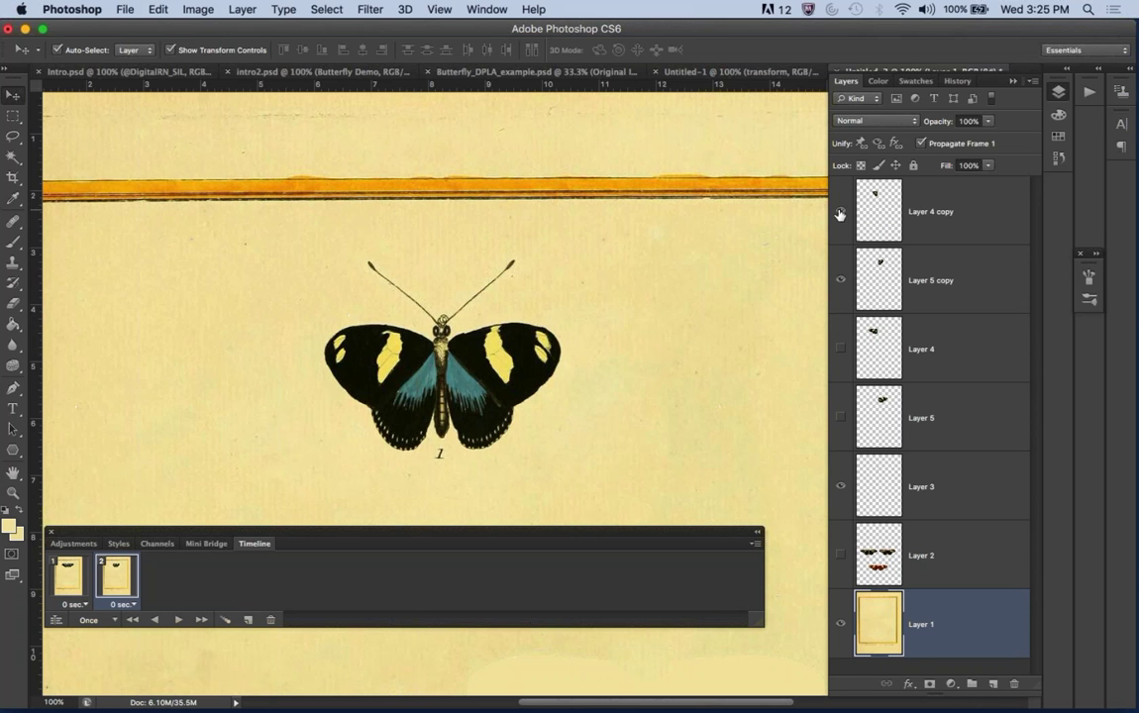
Set both animation frames to a 0.1-second delay with Forever looping and preview the wing-flapping animation.
{"action": "left_click", "coordinate": [79, 596], "text": "shift"}
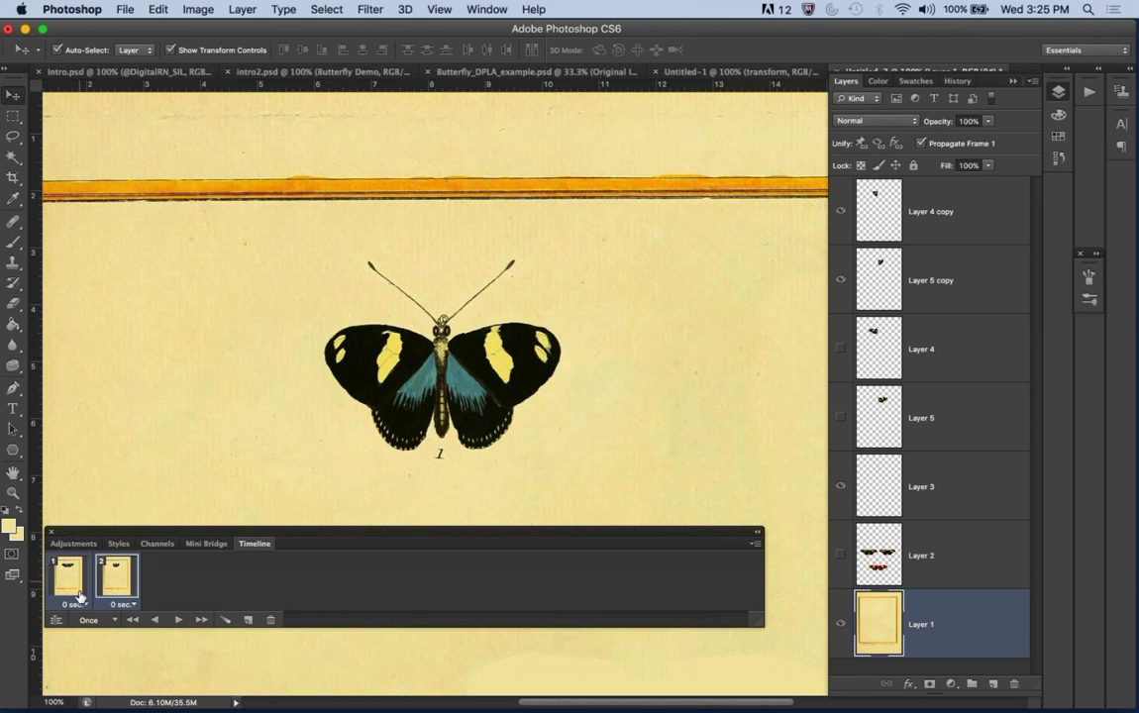
{"action": "left_click", "coordinate": [76, 603]}
{"action": "left_click", "coordinate": [98, 502]}
{"action": "left_click", "coordinate": [91, 620]}
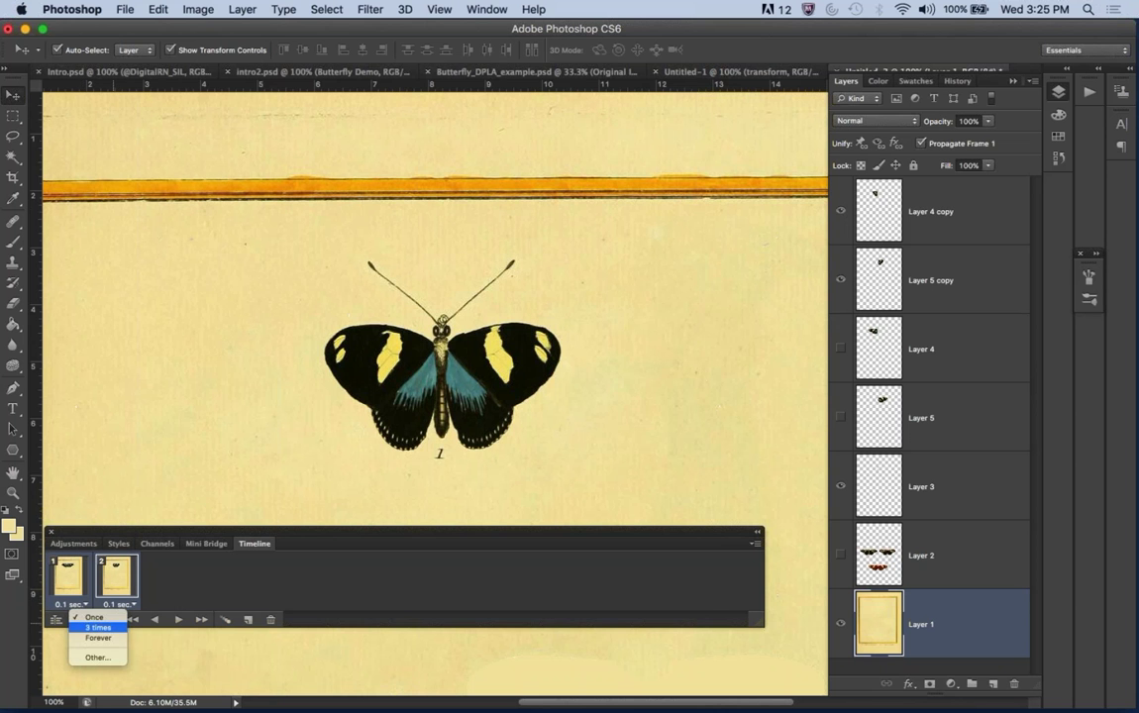
{"action": "left_click", "coordinate": [99, 637]}
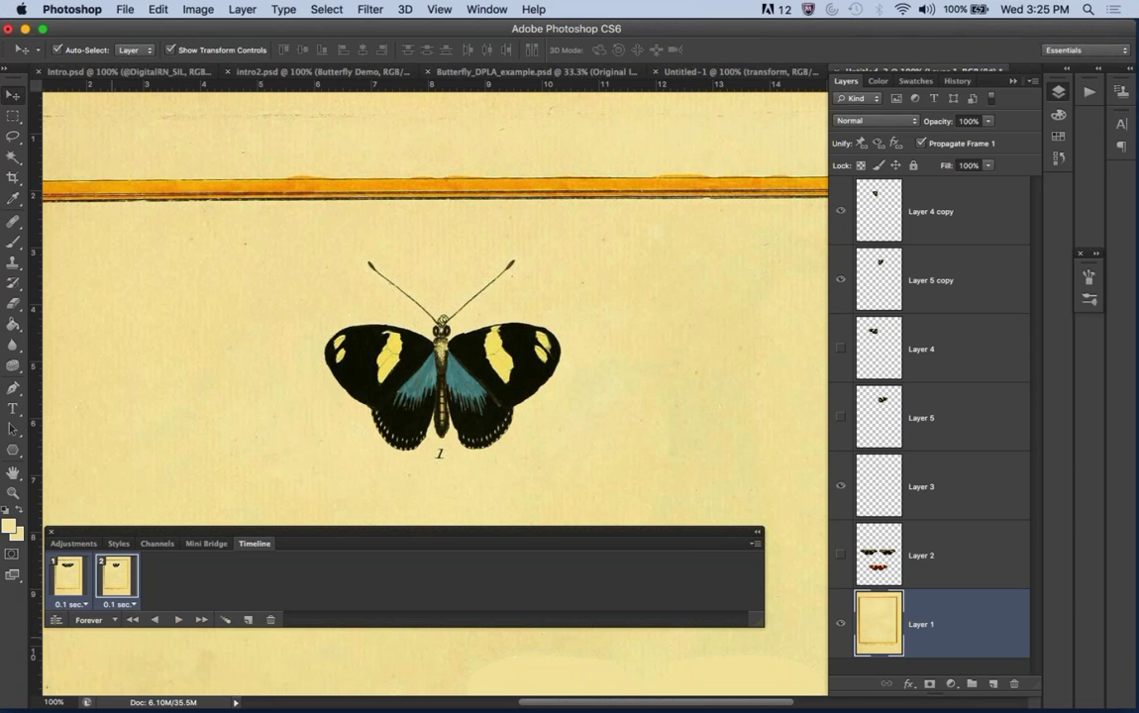
{"action": "left_click", "coordinate": [178, 620]}
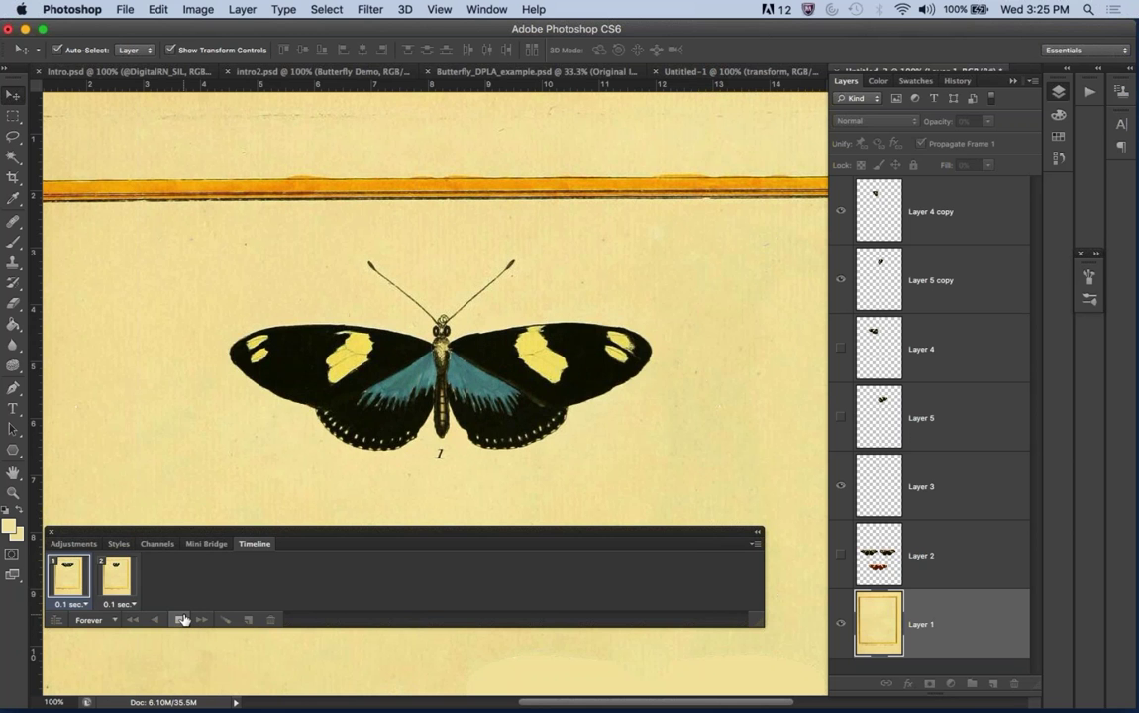
{"action": "left_click", "coordinate": [182, 619]}
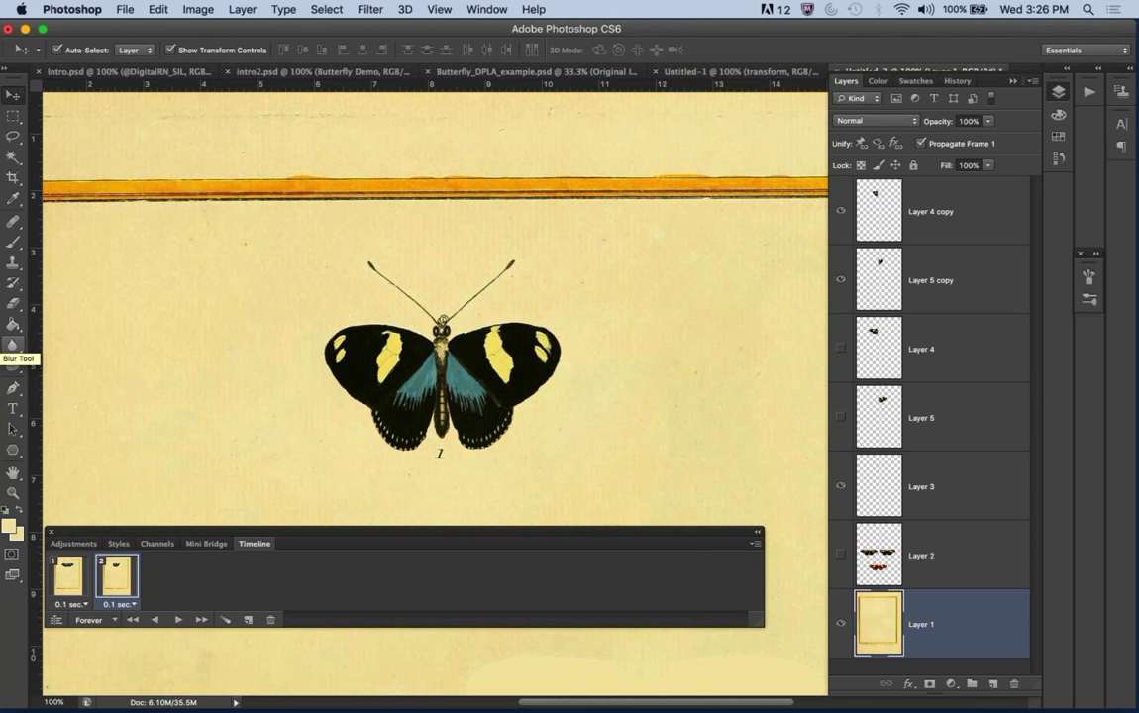
{"action": "left_click", "coordinate": [13, 345]}
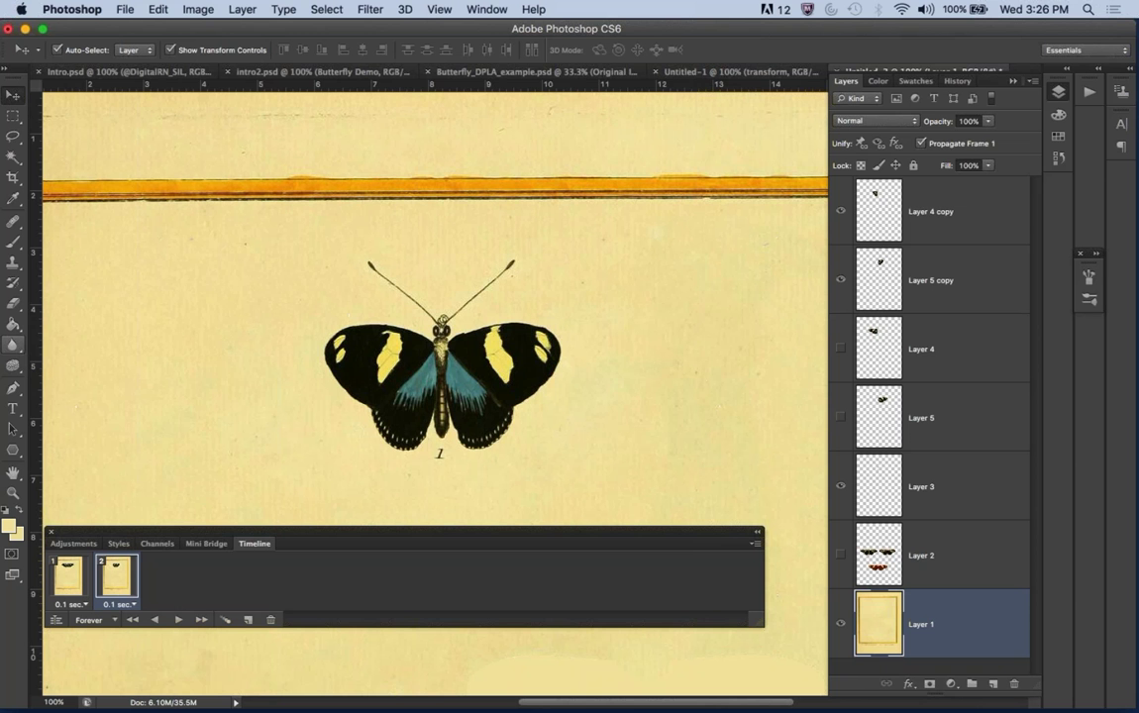
{"action": "left_click", "coordinate": [117, 9]}
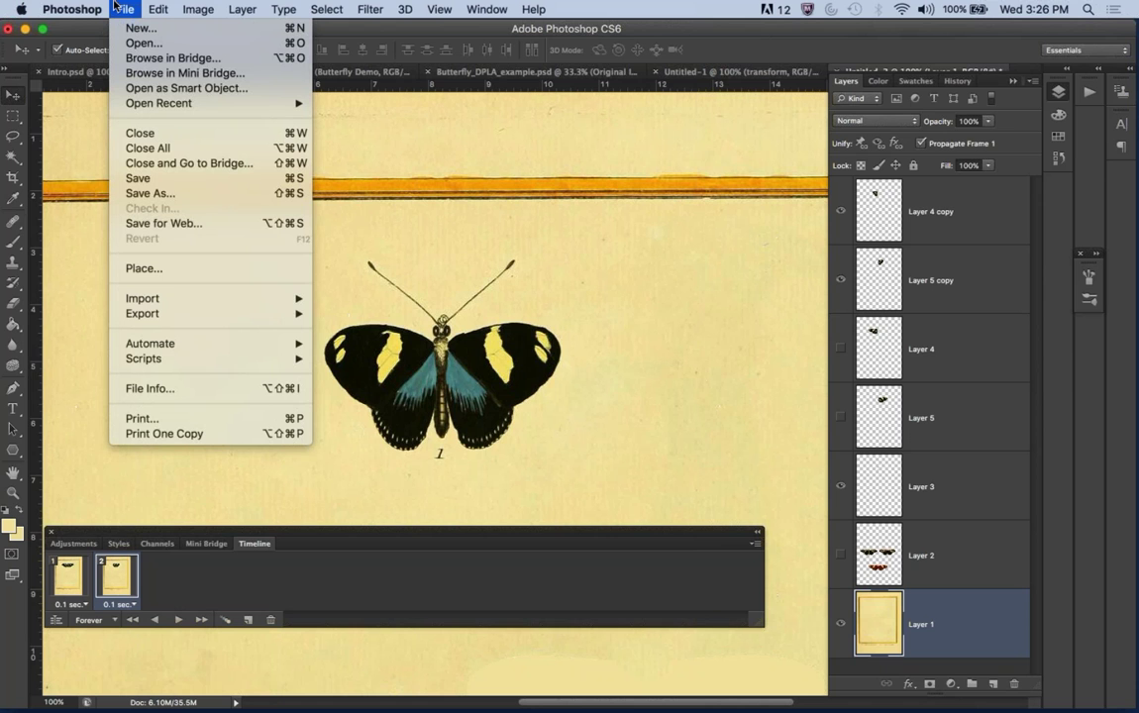
{"action": "left_click", "coordinate": [144, 224]}
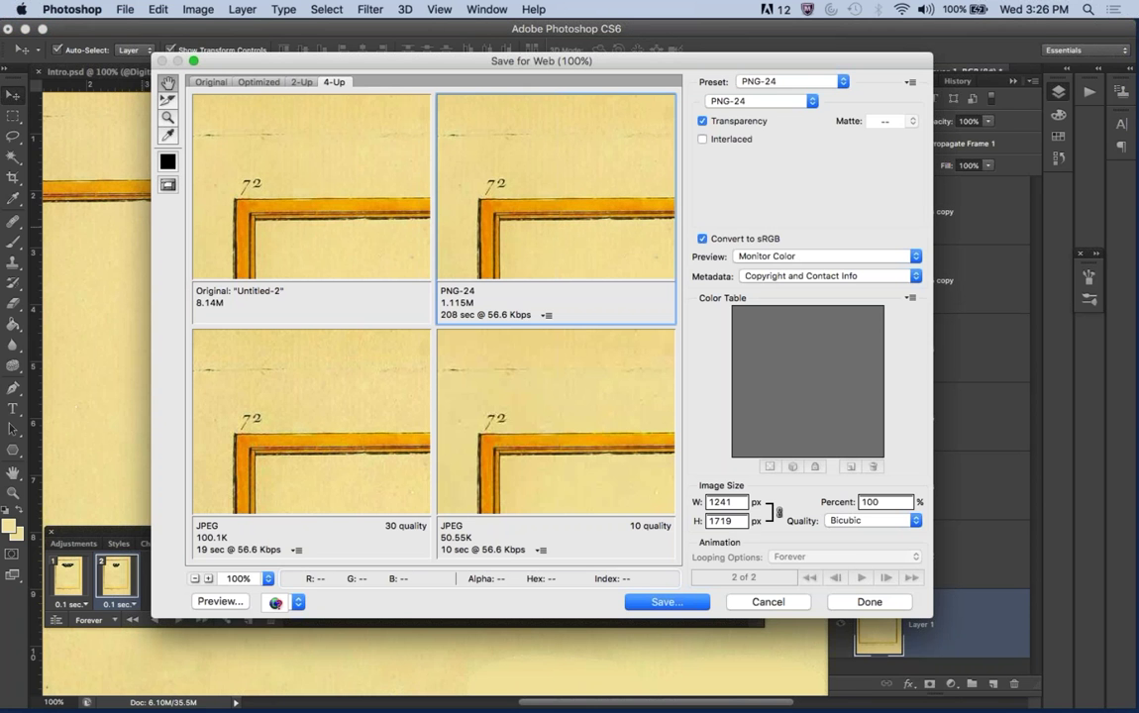
{"action": "left_click", "coordinate": [800, 601]}
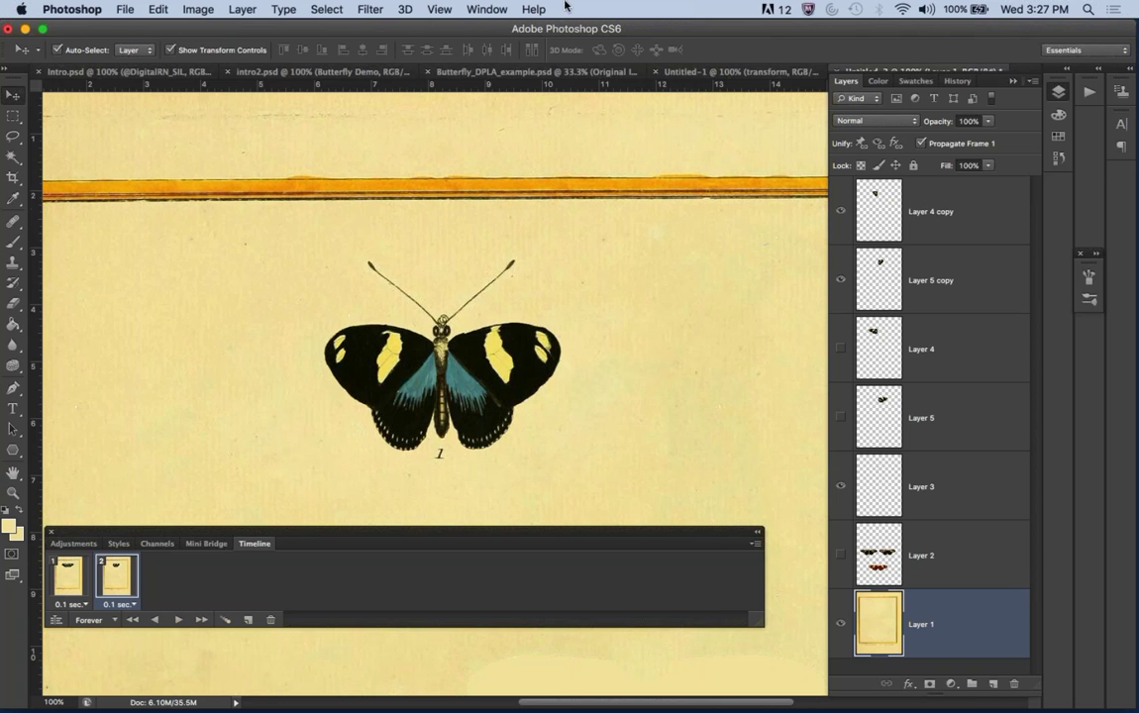
Resize Butterfly_DPLA_example.psd to 540 pixels wide with constrained proportions and preview its animation.
{"action": "left_click", "coordinate": [495, 73]}
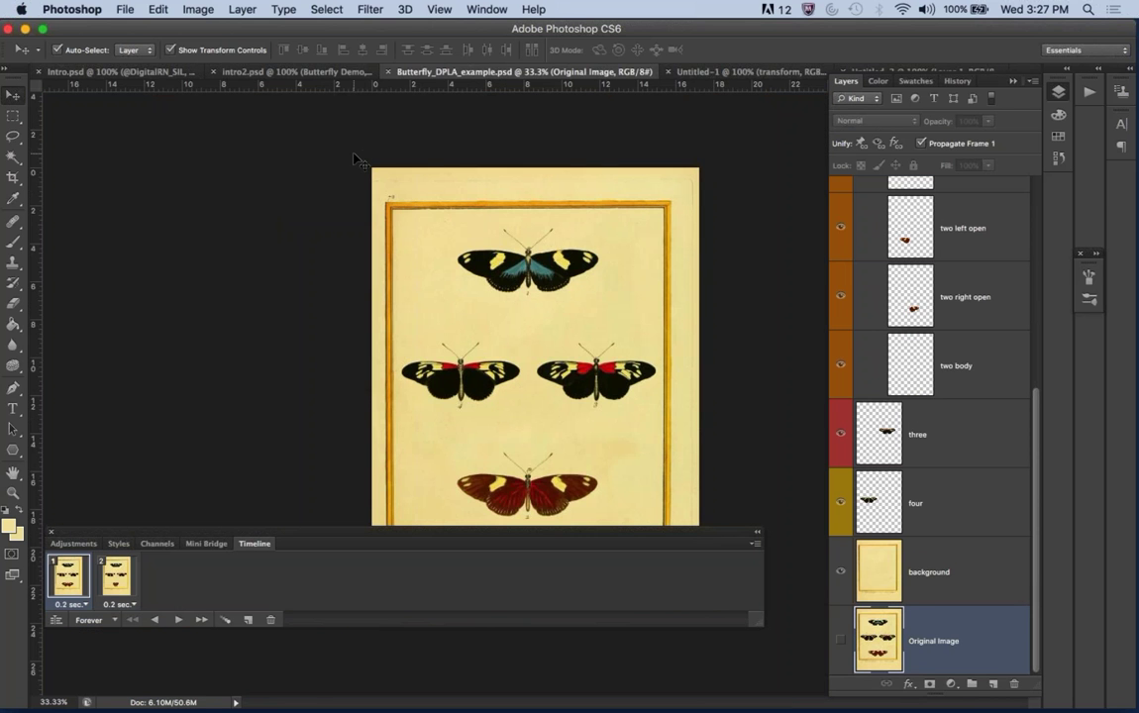
{"action": "left_click", "coordinate": [197, 8]}
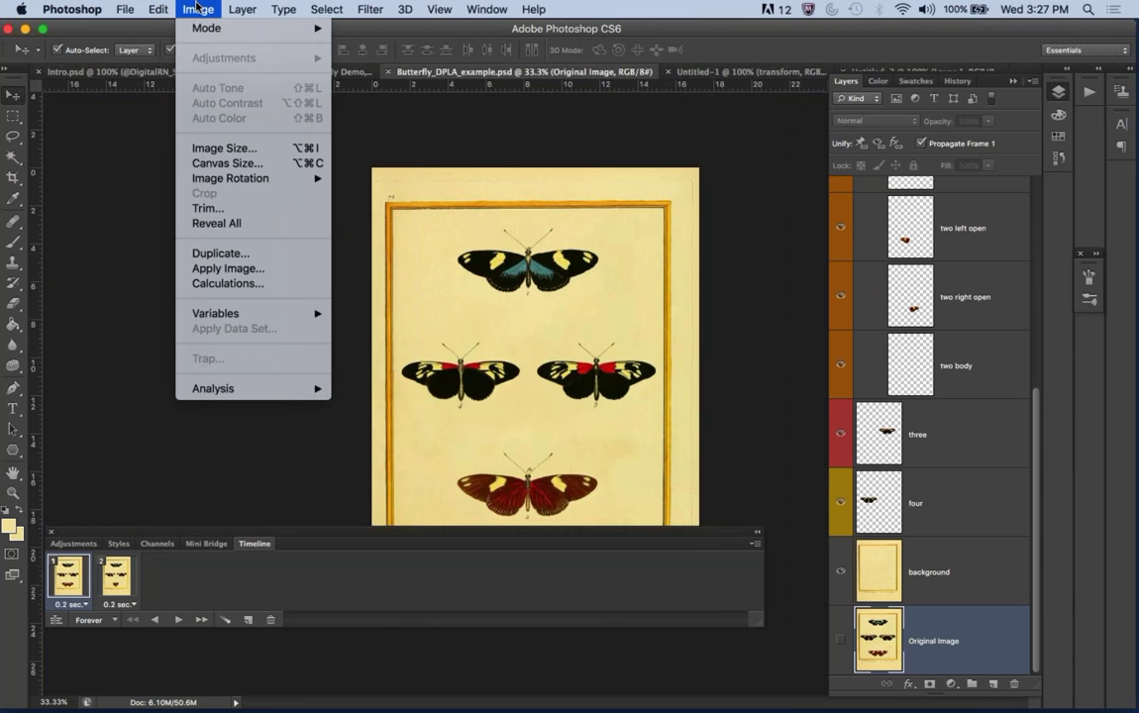
{"action": "left_click", "coordinate": [252, 150]}
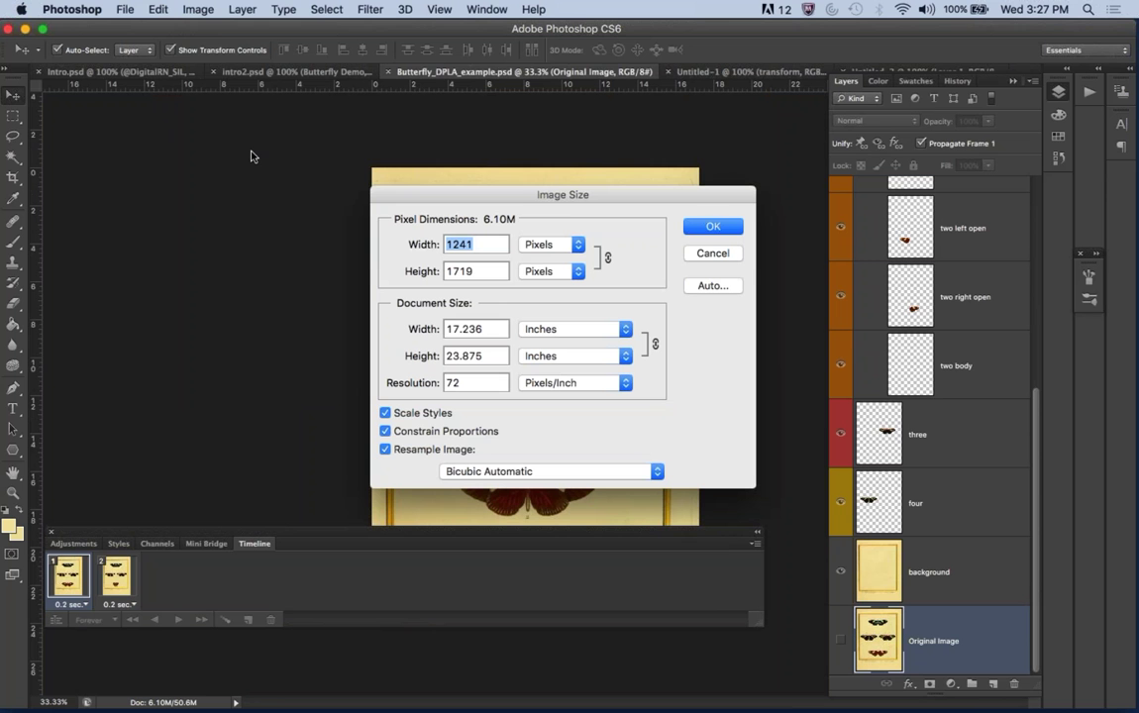
{"action": "type", "text": "540"}
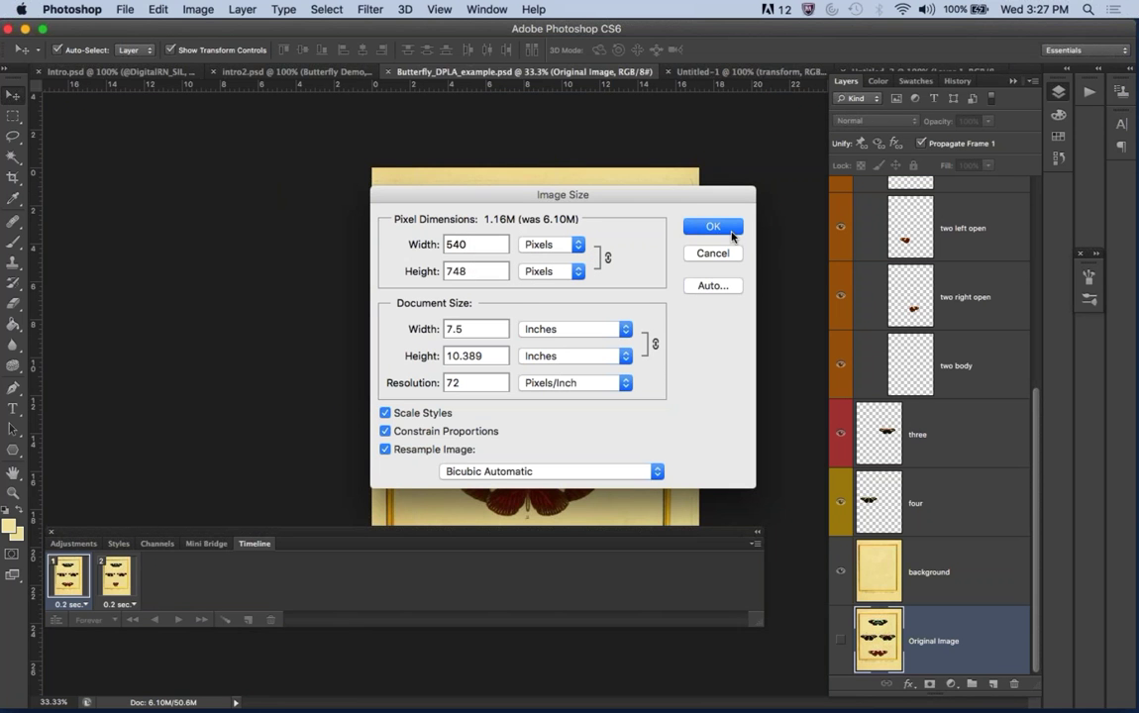
{"action": "left_click", "coordinate": [730, 226]}
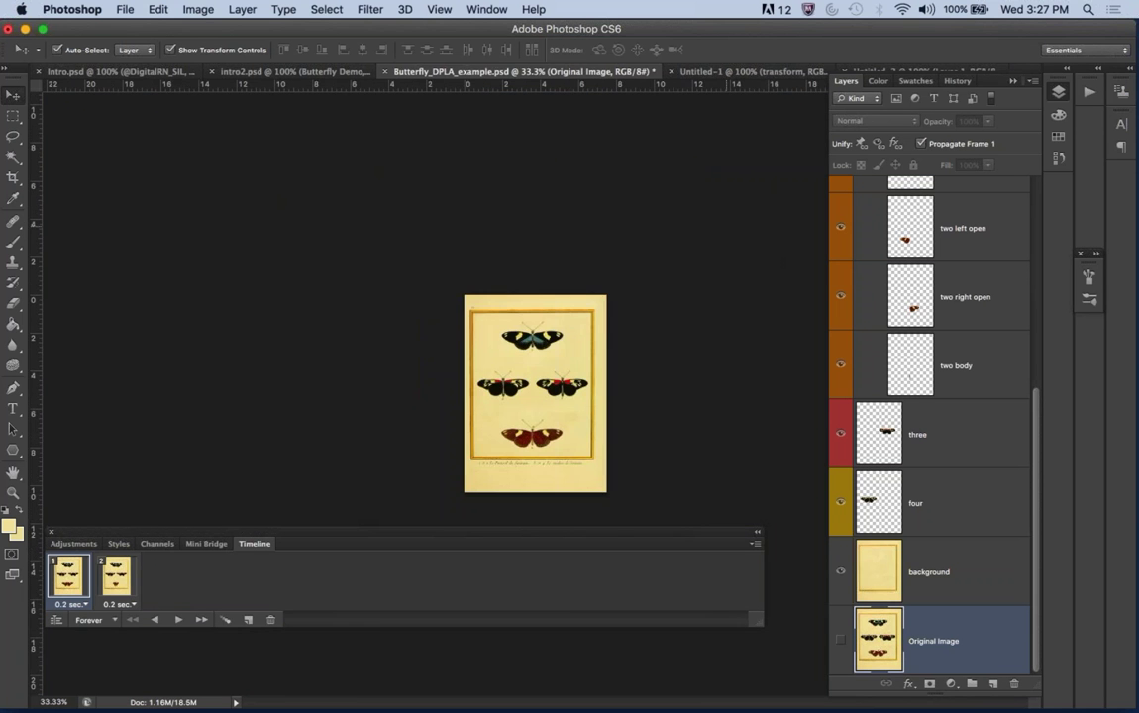
{"action": "key", "text": "super+equal"}
{"action": "key", "text": "super+equal"}
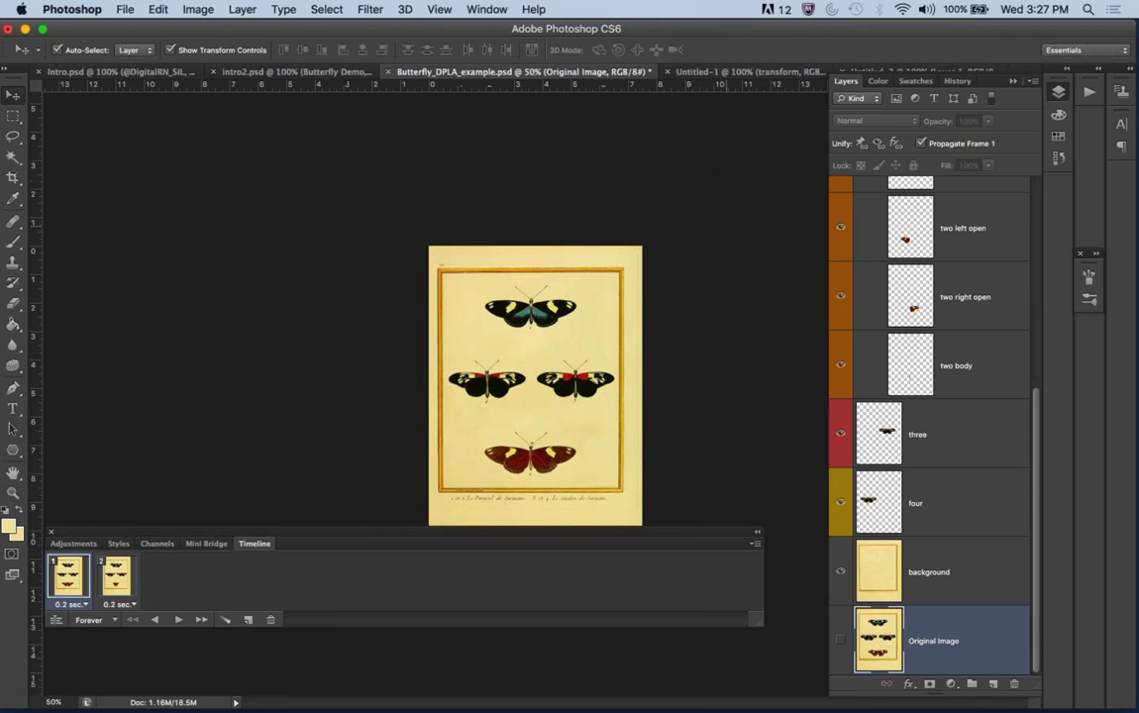
{"action": "key", "text": "super+equal"}
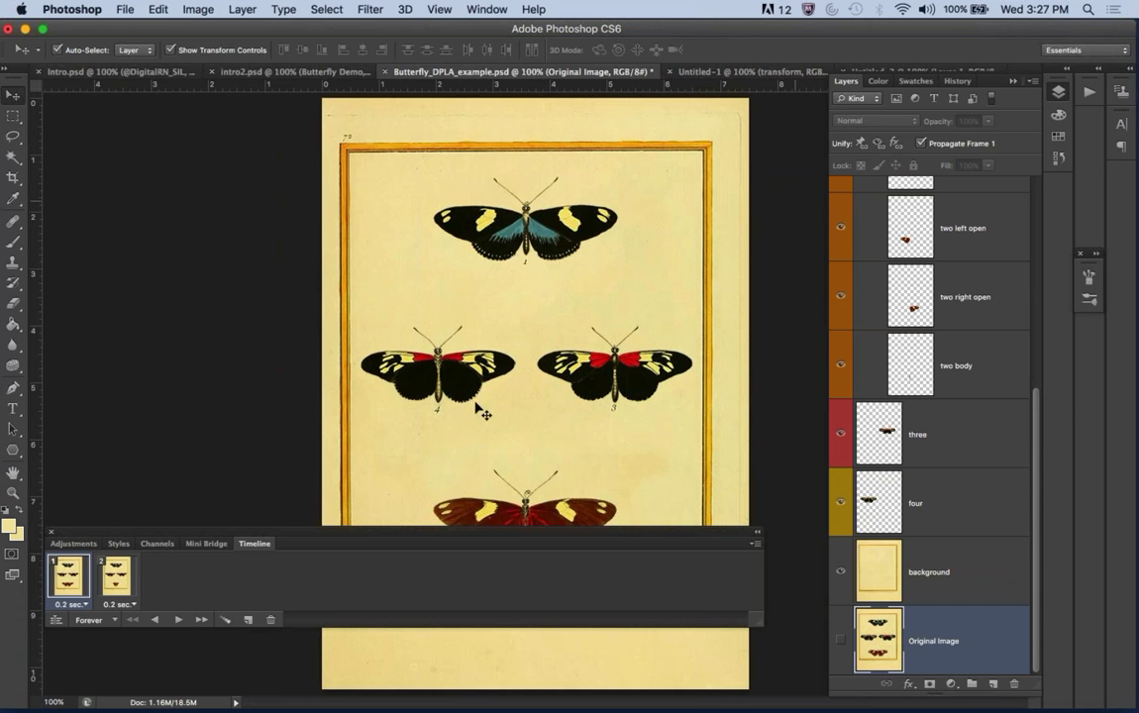
{"action": "left_click", "coordinate": [177, 620]}
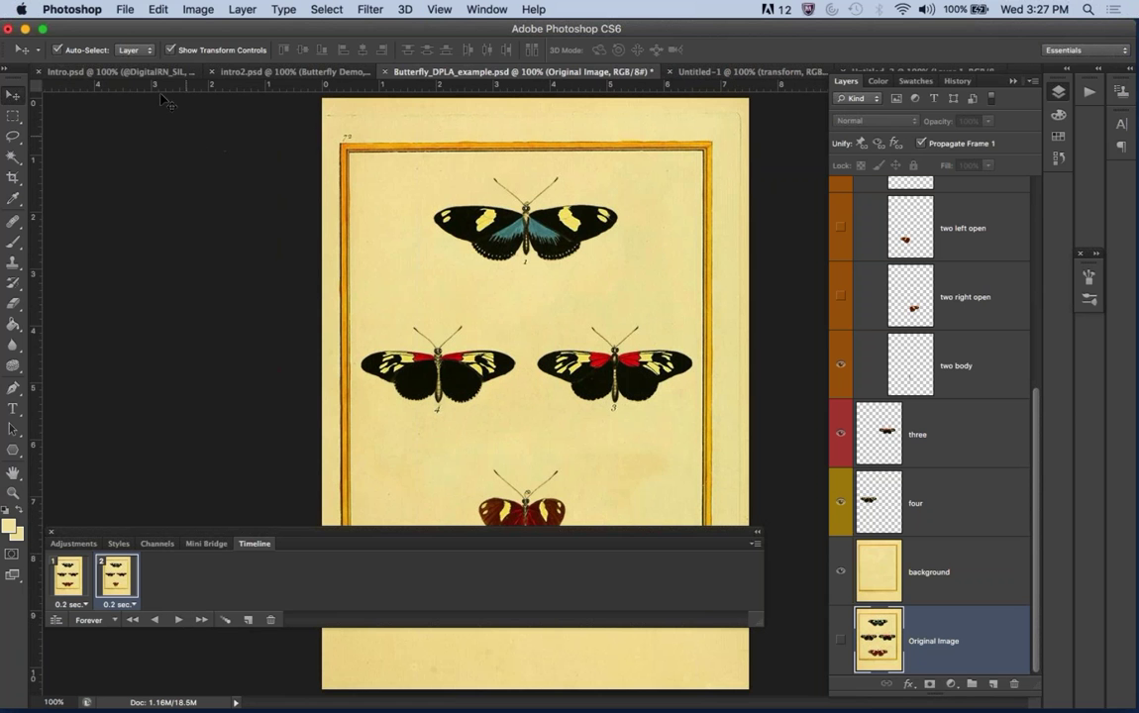
Set up a Save for Web export with the GIF 128 Dithered preset and increase its colors to 256.
{"action": "left_click", "coordinate": [126, 9]}
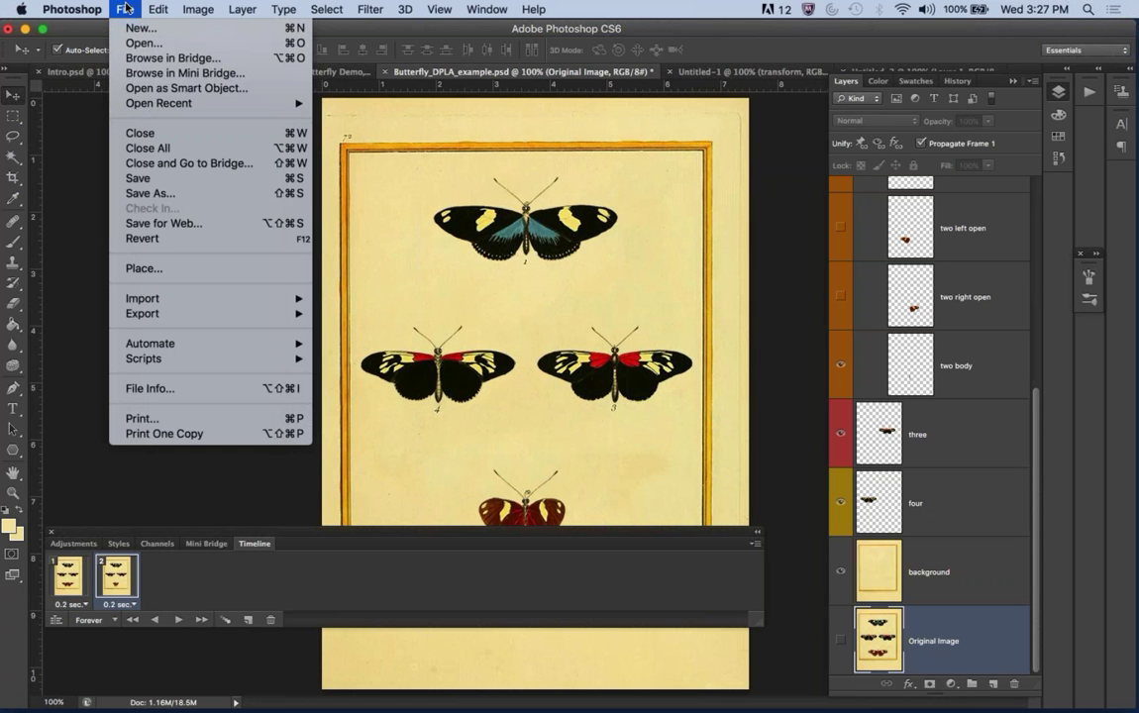
{"action": "left_click", "coordinate": [169, 224]}
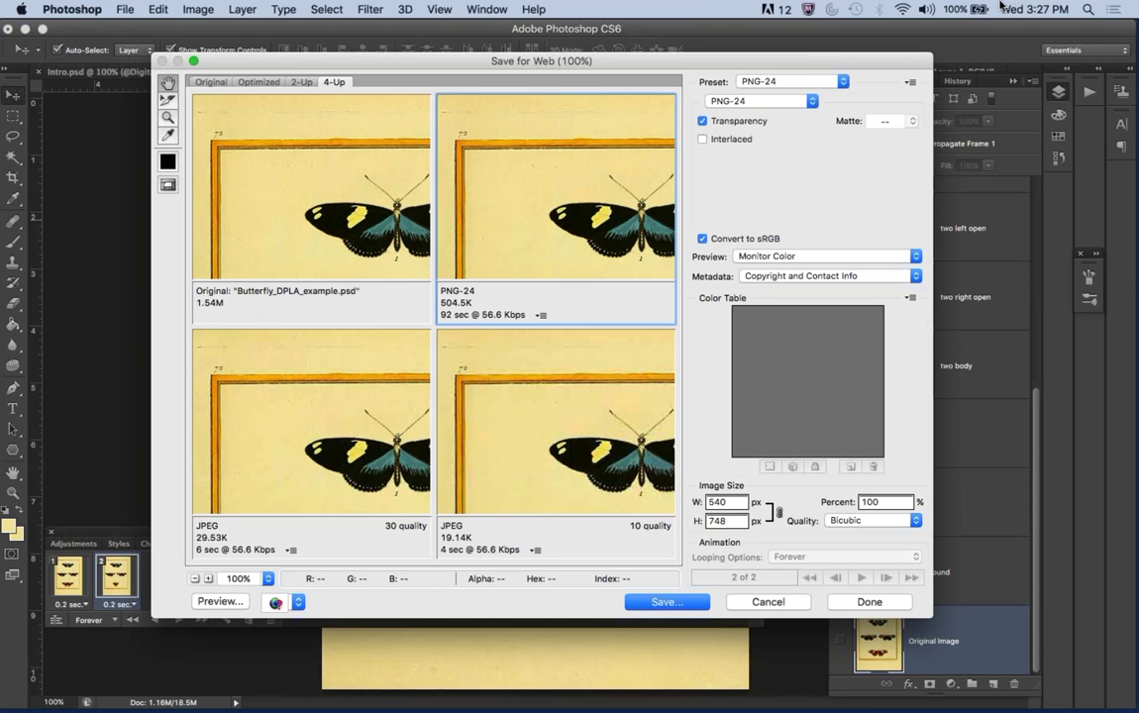
{"action": "left_click", "coordinate": [792, 81]}
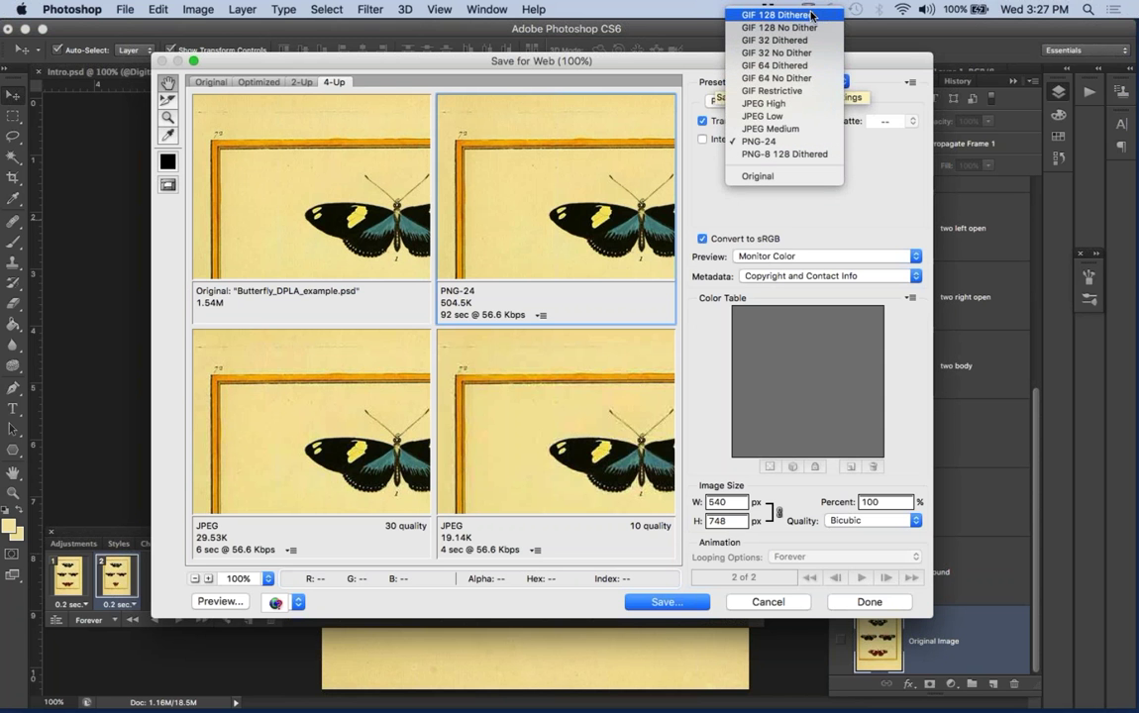
{"action": "left_click", "coordinate": [811, 15]}
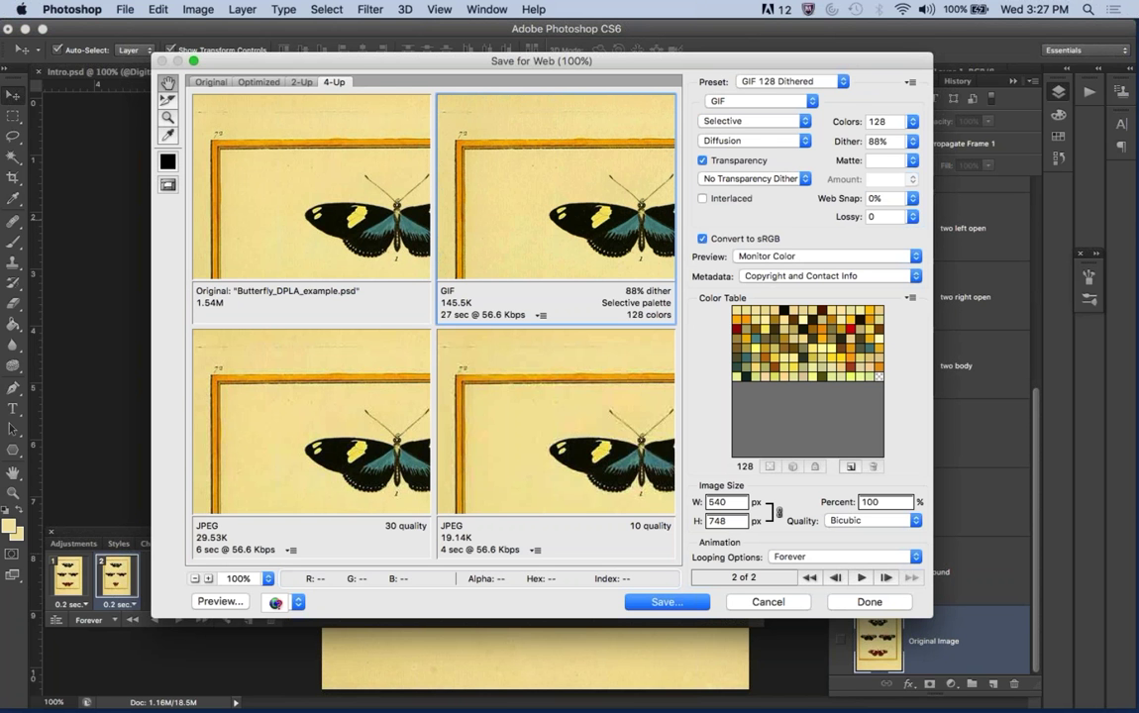
{"action": "left_click", "coordinate": [912, 121]}
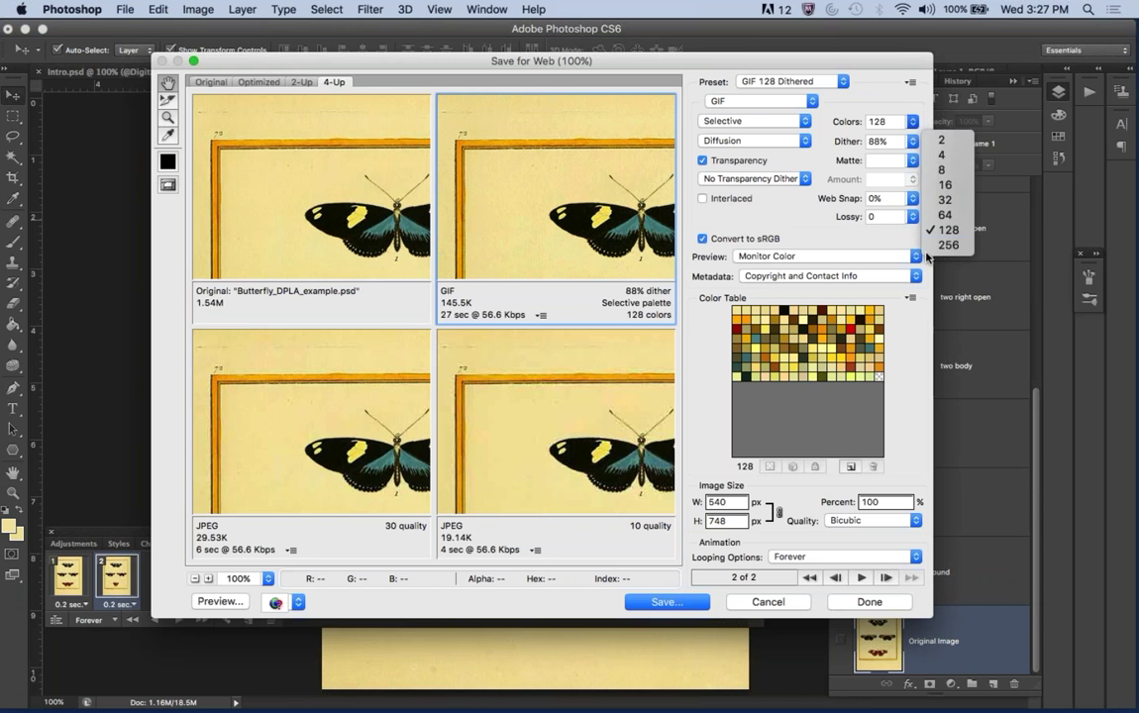
{"action": "left_click", "coordinate": [948, 245]}
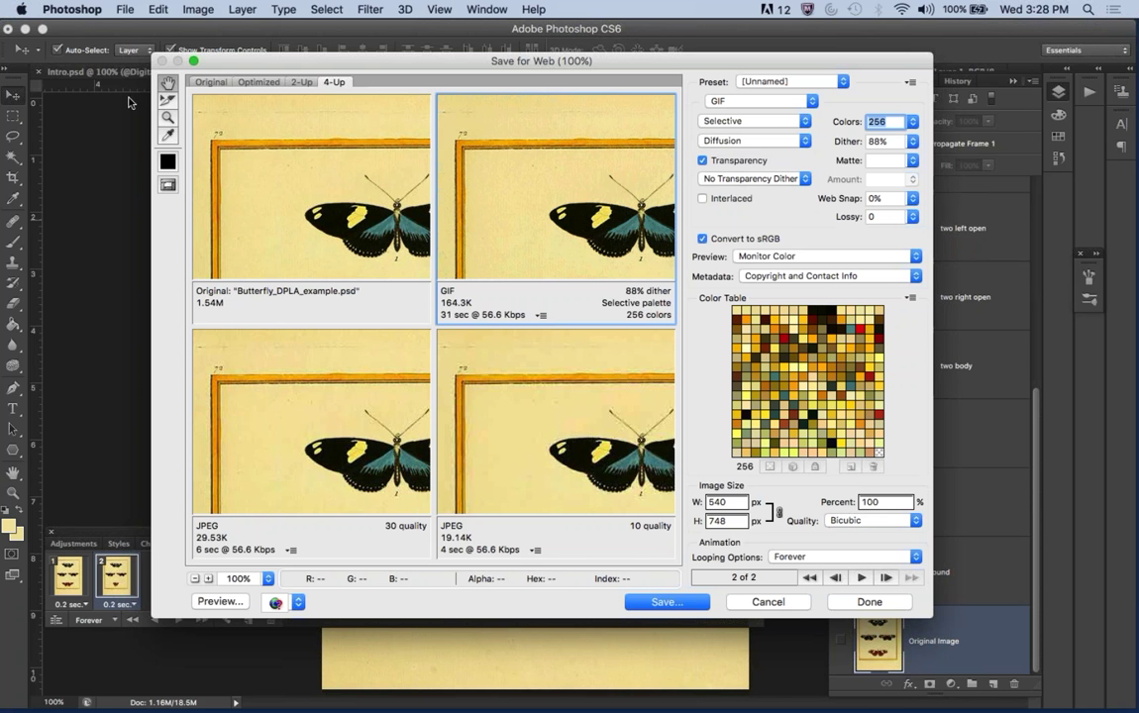
Compare the original with the GIF versions in the four-way preview, reducing the second version to 8 colors.
{"action": "left_click", "coordinate": [211, 83]}
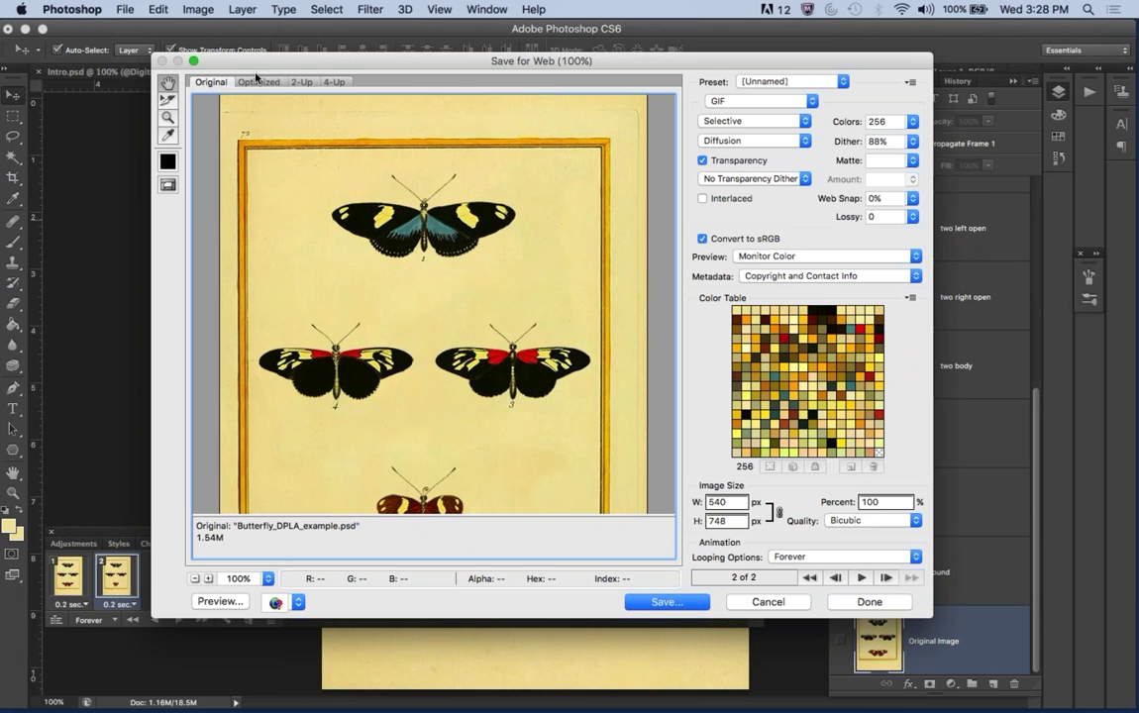
{"action": "left_click", "coordinate": [336, 83]}
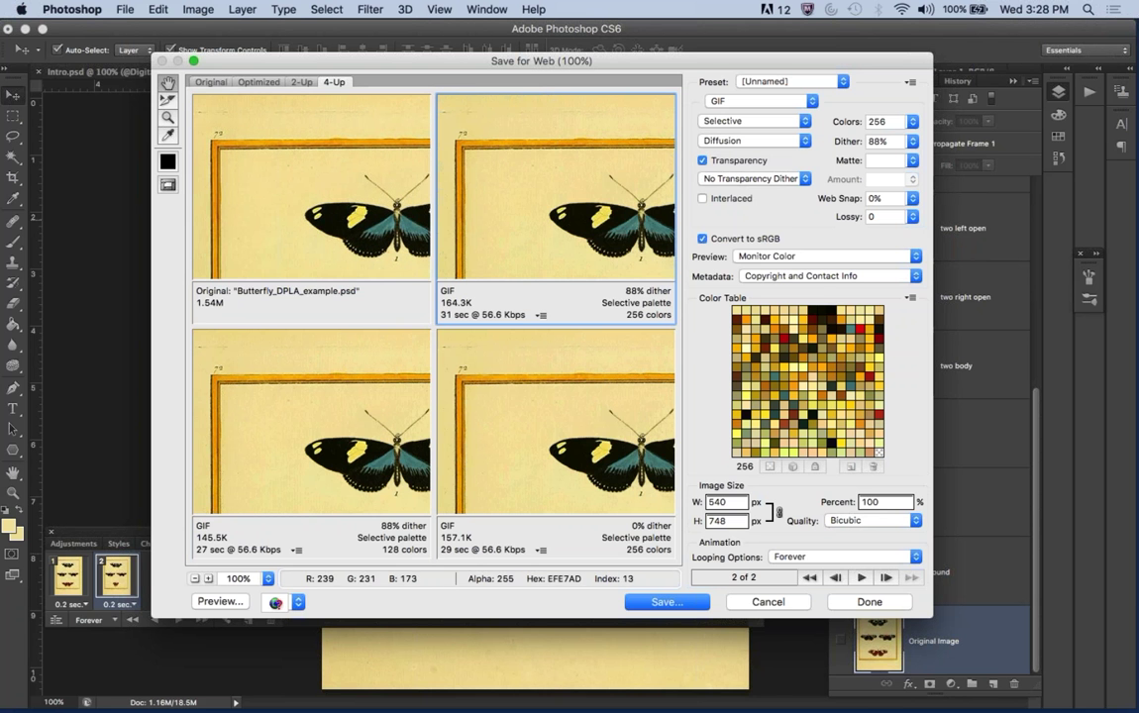
{"action": "left_click", "coordinate": [297, 446]}
{"action": "left_click_drag", "start_coordinate": [594, 198], "coordinate": [558, 198]}
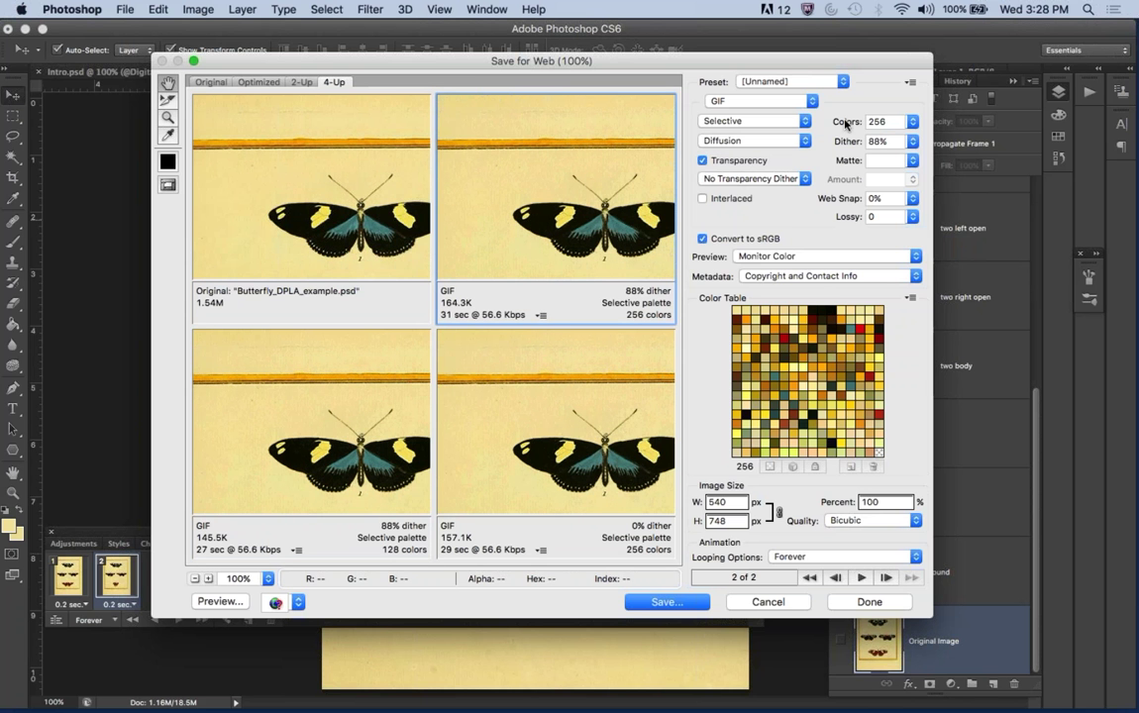
{"action": "left_click", "coordinate": [912, 122]}
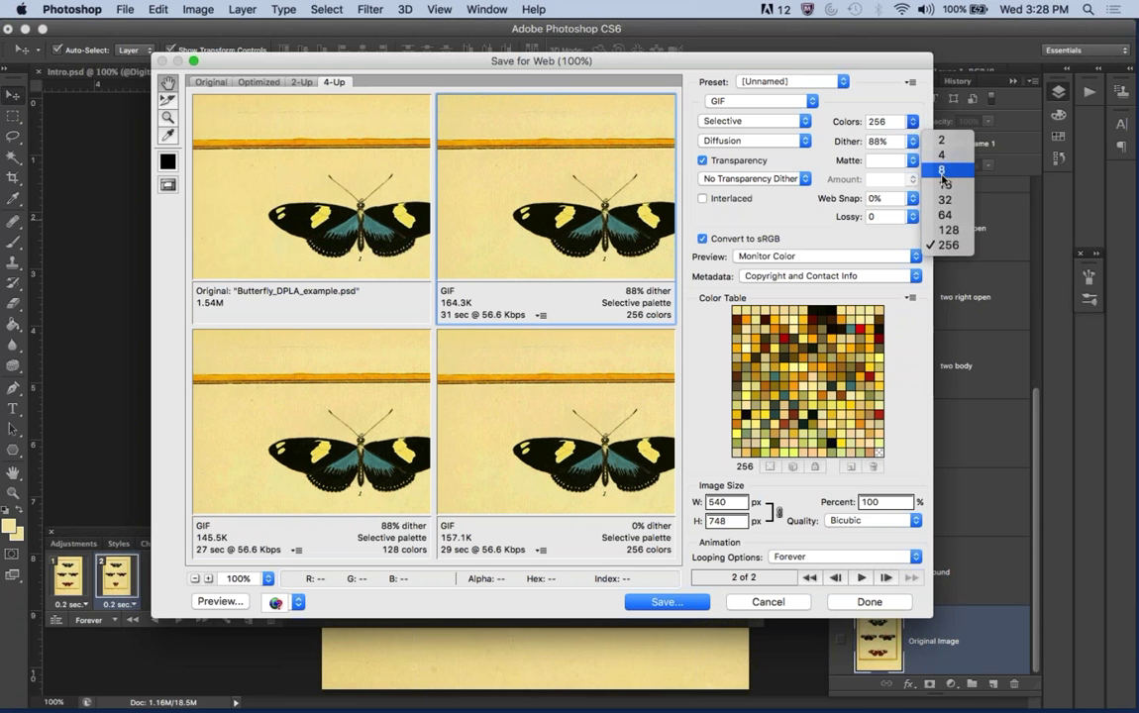
{"action": "left_click", "coordinate": [943, 178]}
Switch to the 128-color GIF version with 88% dither and set its colors to 256.
{"action": "left_click", "coordinate": [315, 341]}
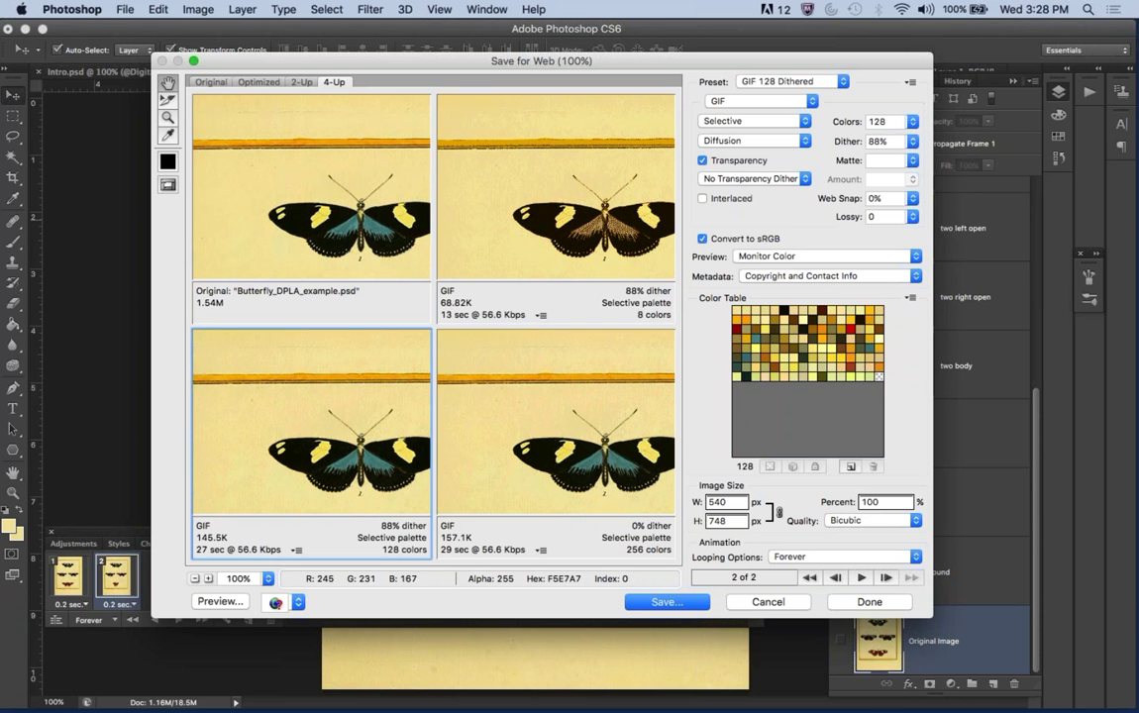
{"action": "left_click", "coordinate": [913, 122]}
{"action": "left_click", "coordinate": [949, 244]}
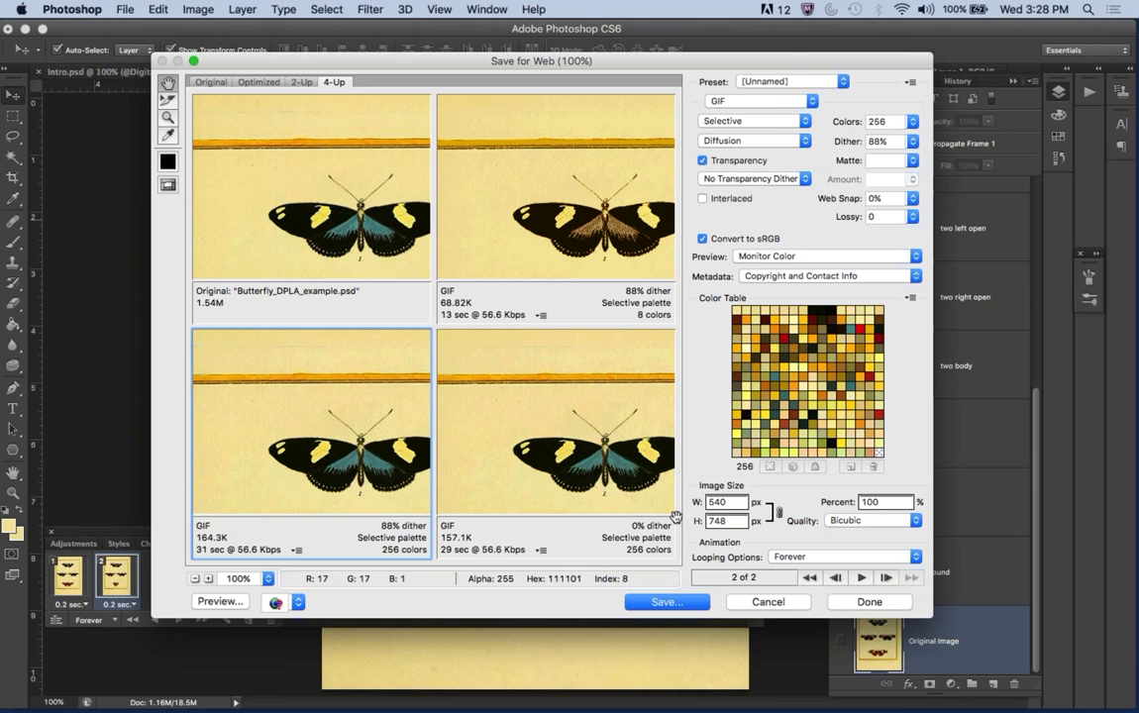
Save the optimized animation to the Desktop as Butterfly_DPLA_example.gif with the Images Only format.
{"action": "left_click", "coordinate": [654, 608]}
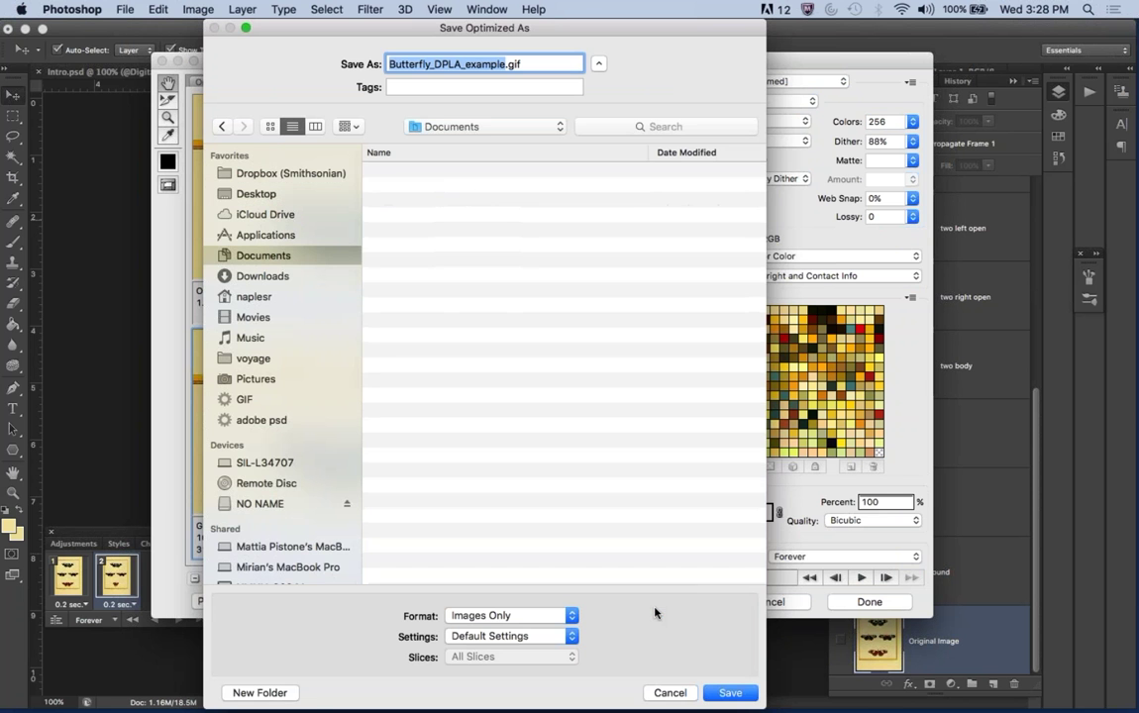
{"action": "left_click", "coordinate": [247, 191]}
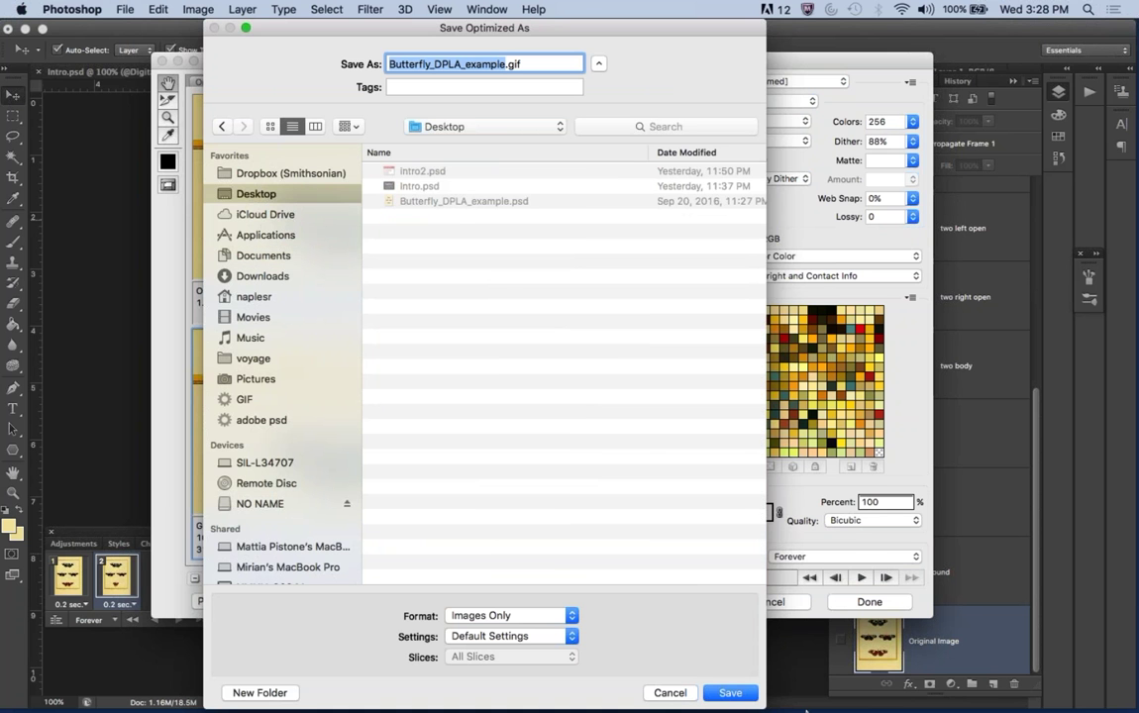
{"action": "left_click", "coordinate": [730, 693]}
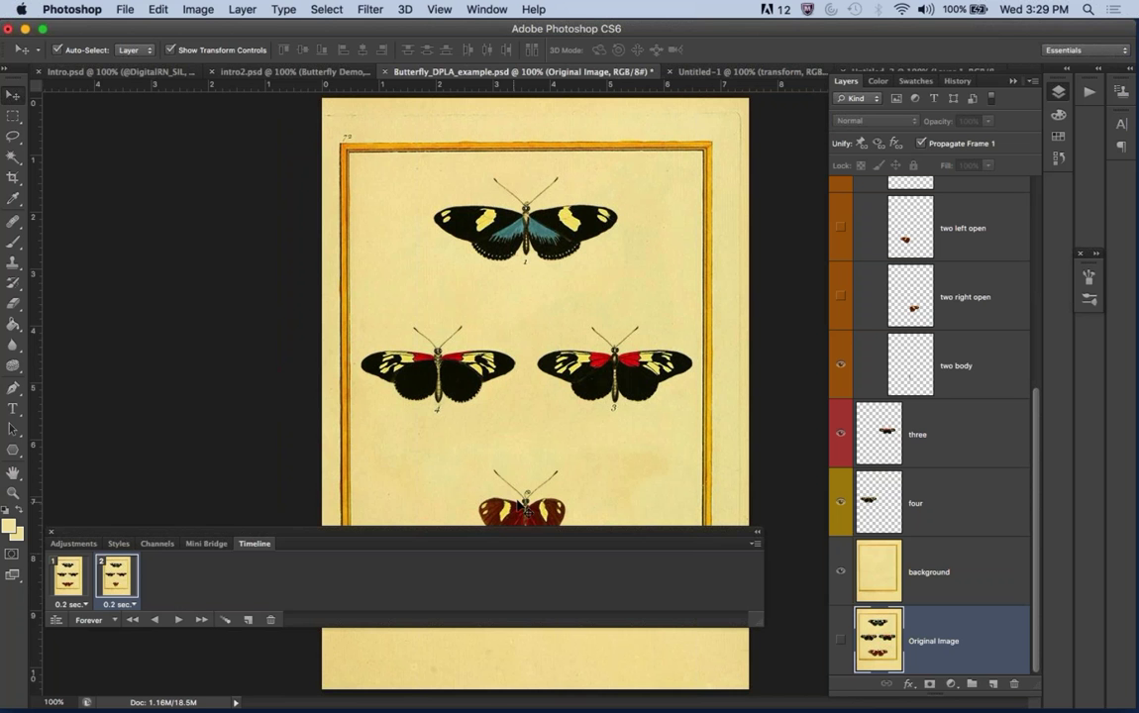
{"action": "mouse_move", "coordinate": [492, 695]}
{"action": "key", "text": "shift+Tab"}
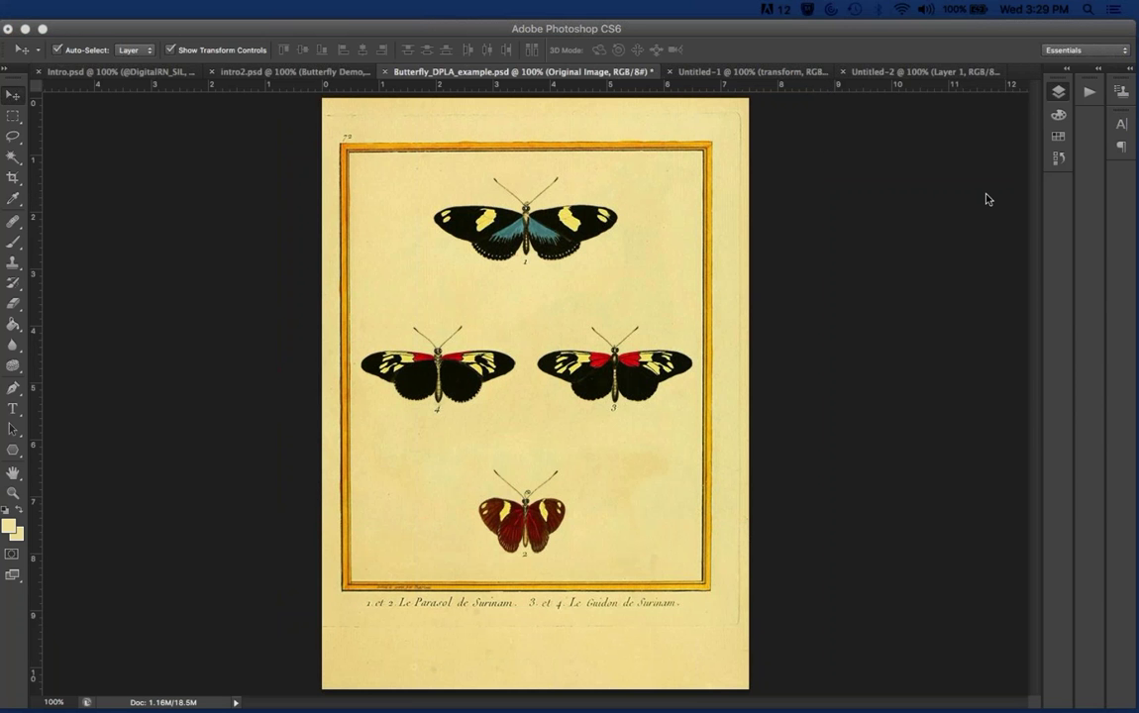
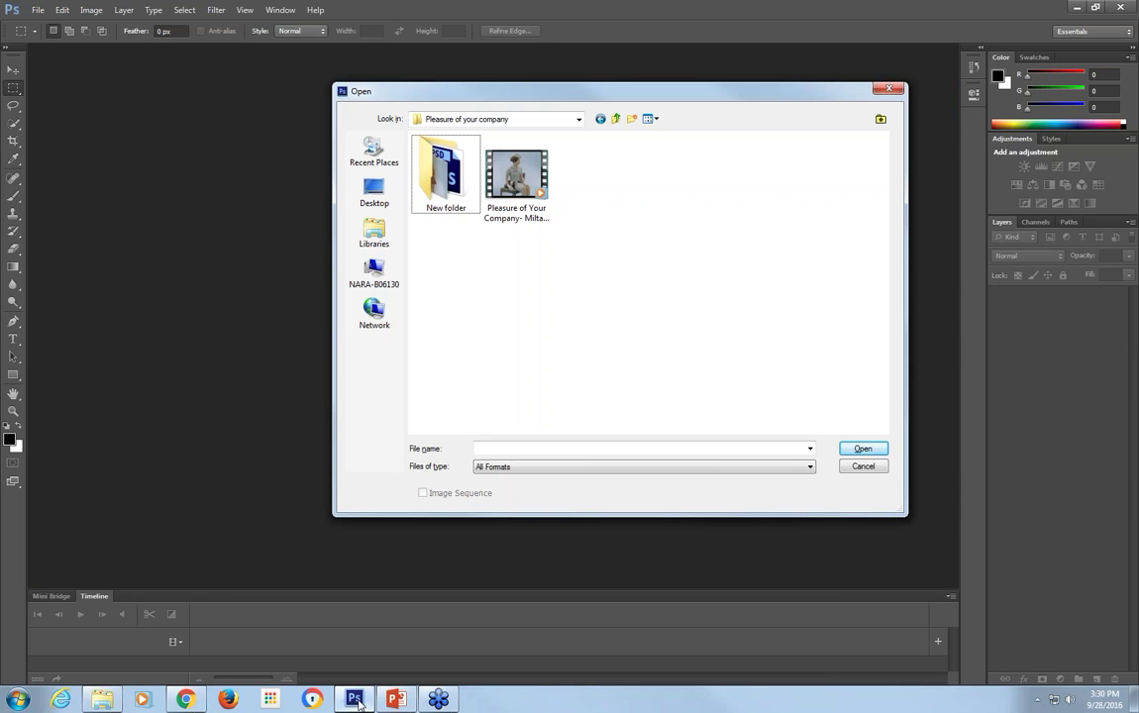
Load Pleasure of Your Company- Miltary Etiquette and Grooming%2C 1970_crop.mp4 for importing its video frames to layers.
{"action": "left_click", "coordinate": [514, 181]}
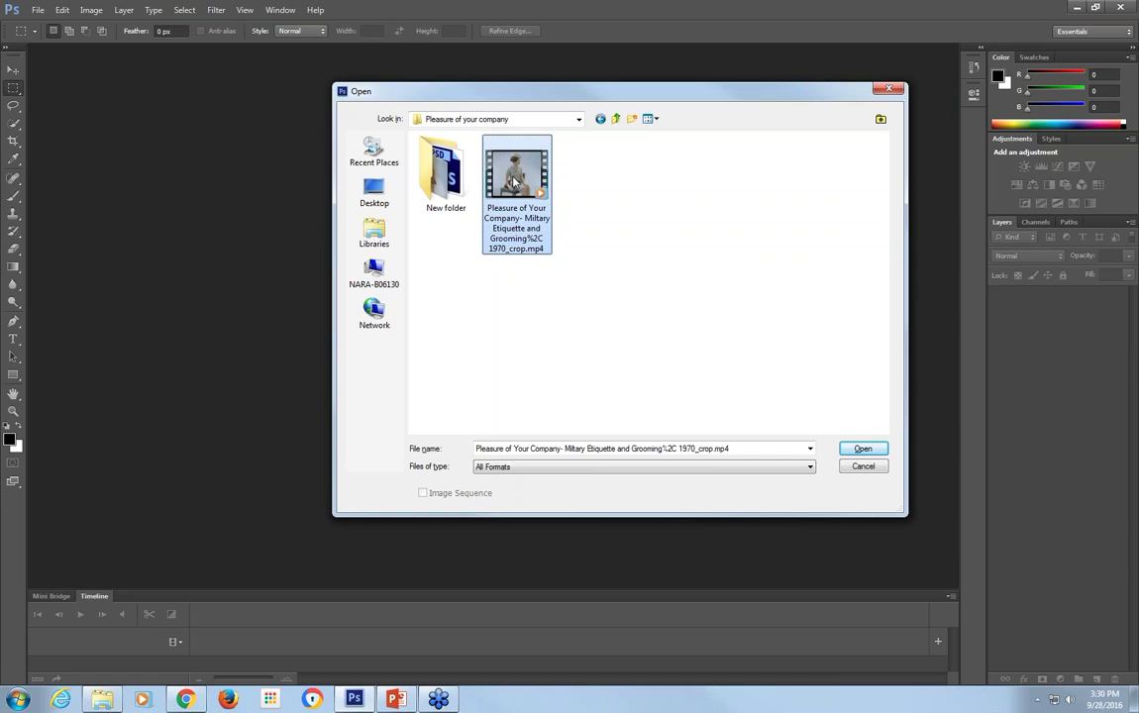
{"action": "left_click", "coordinate": [863, 467]}
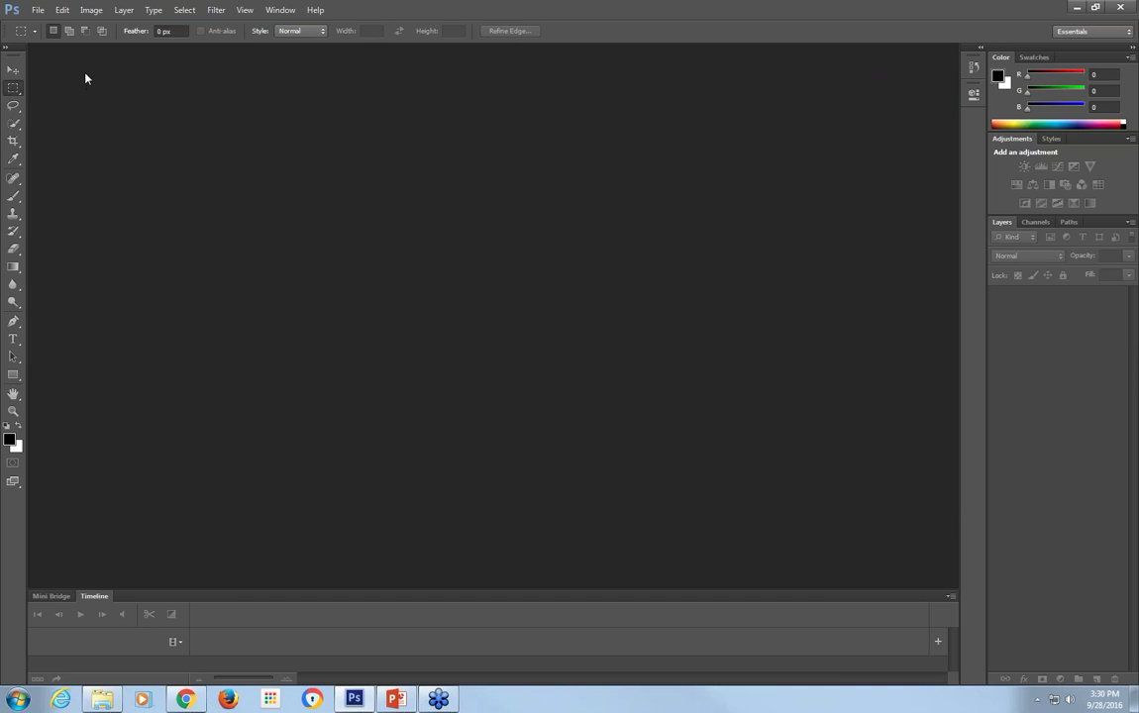
{"action": "left_click", "coordinate": [39, 11]}
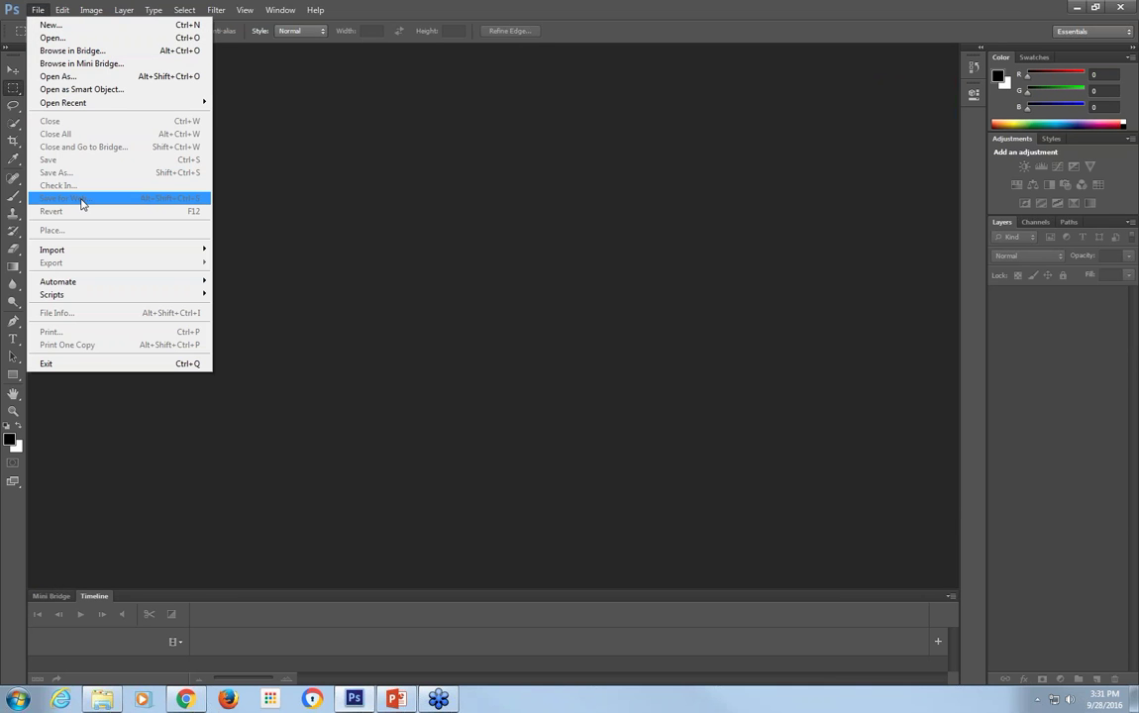
{"action": "mouse_move", "coordinate": [96, 251]}
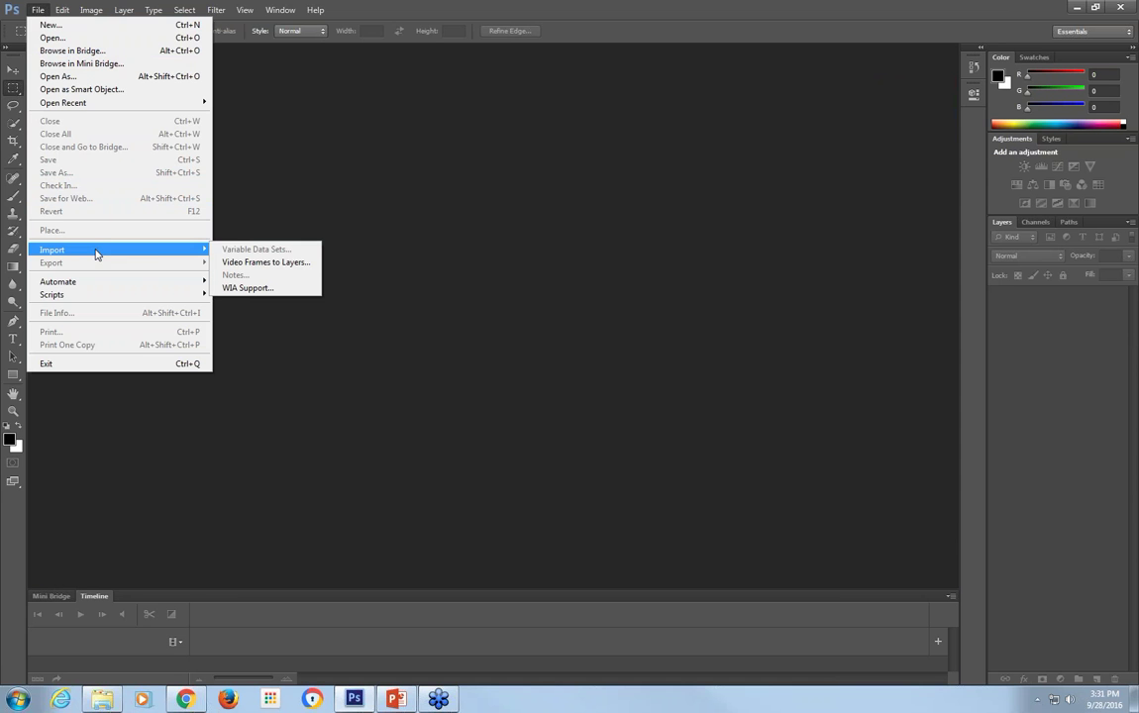
{"action": "left_click", "coordinate": [248, 263]}
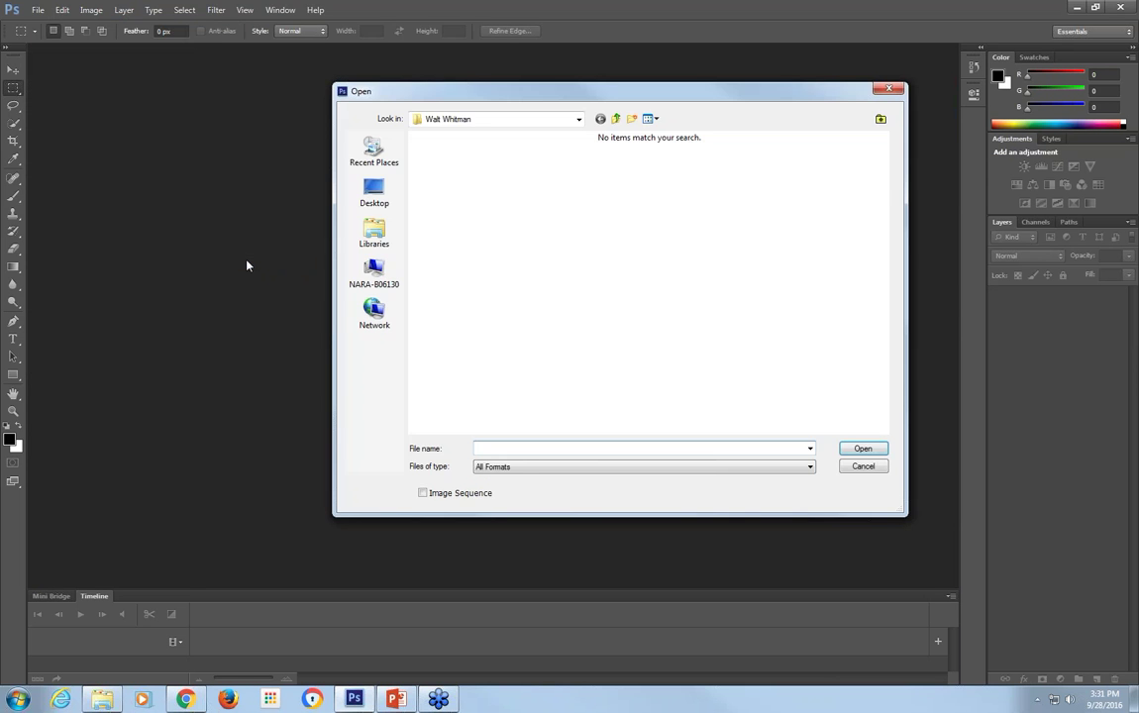
{"action": "left_click", "coordinate": [482, 120]}
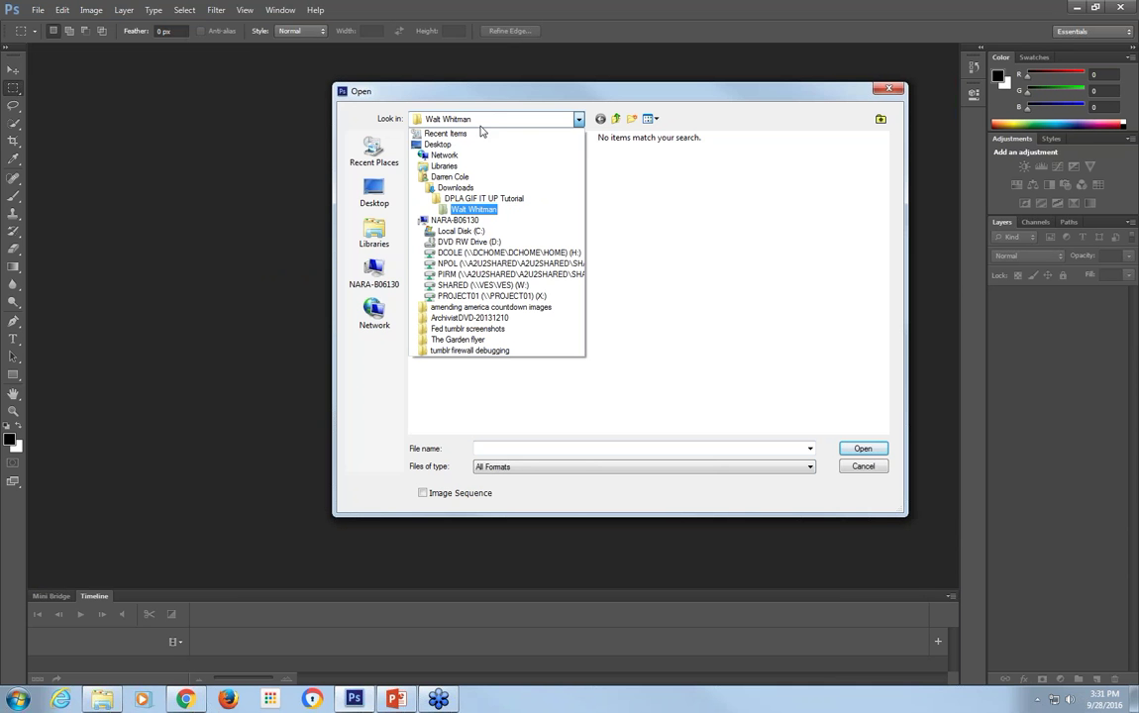
{"action": "left_click", "coordinate": [465, 199]}
{"action": "double_click", "coordinate": [503, 181]}
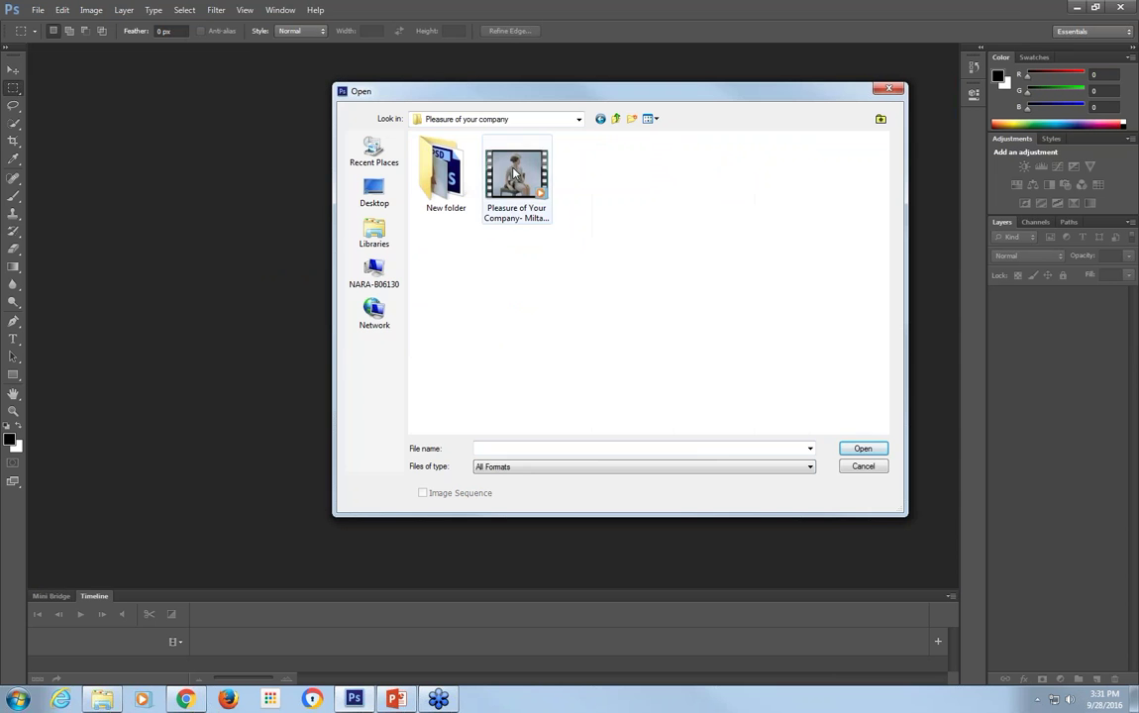
{"action": "left_click", "coordinate": [516, 176]}
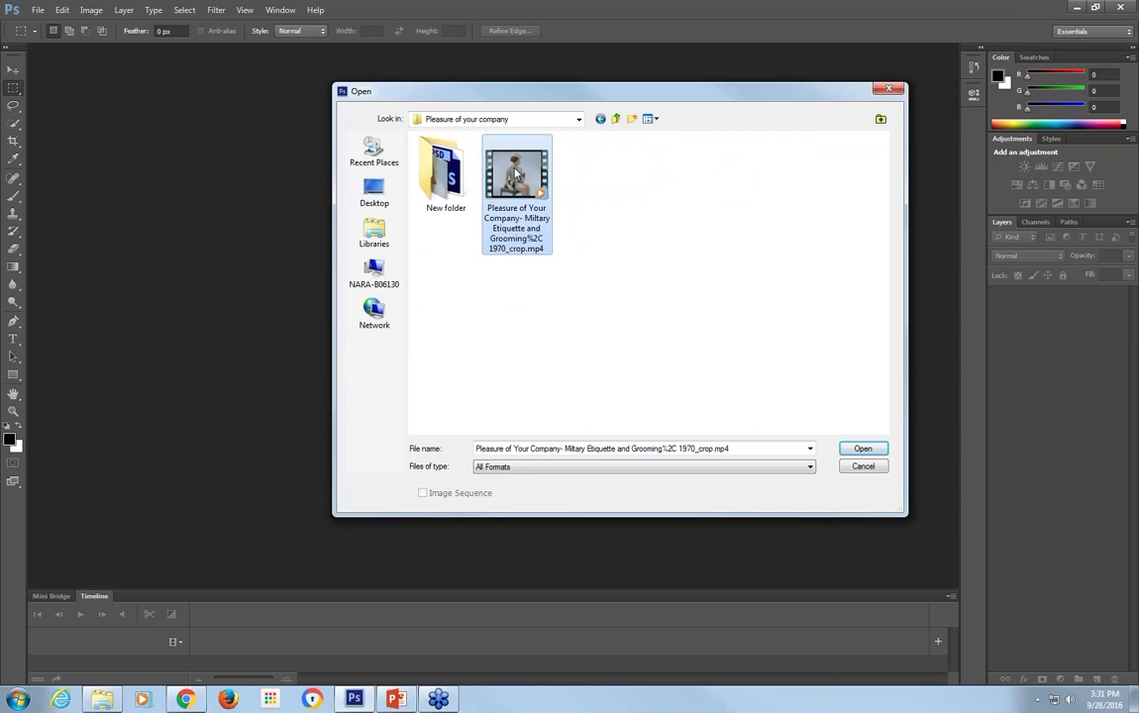
{"action": "left_click", "coordinate": [862, 449]}
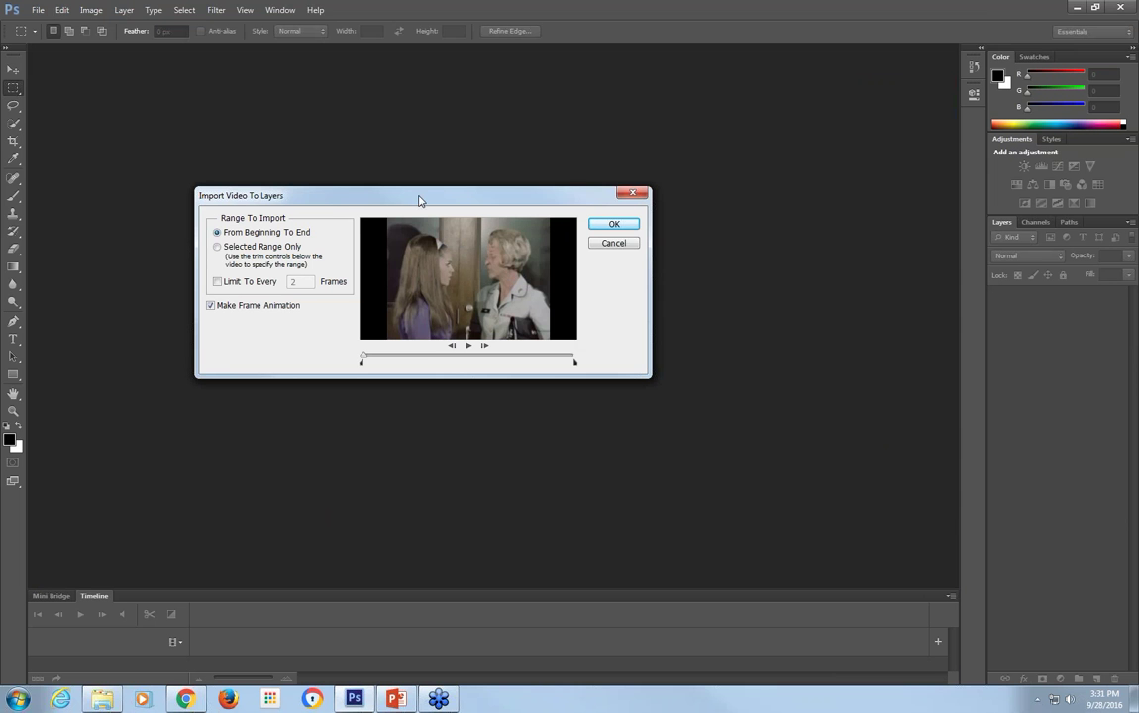
Restrict the video import to the selected range only and limit it to every 3 frames.
{"action": "left_click_drag", "start_coordinate": [424, 198], "coordinate": [436, 194]}
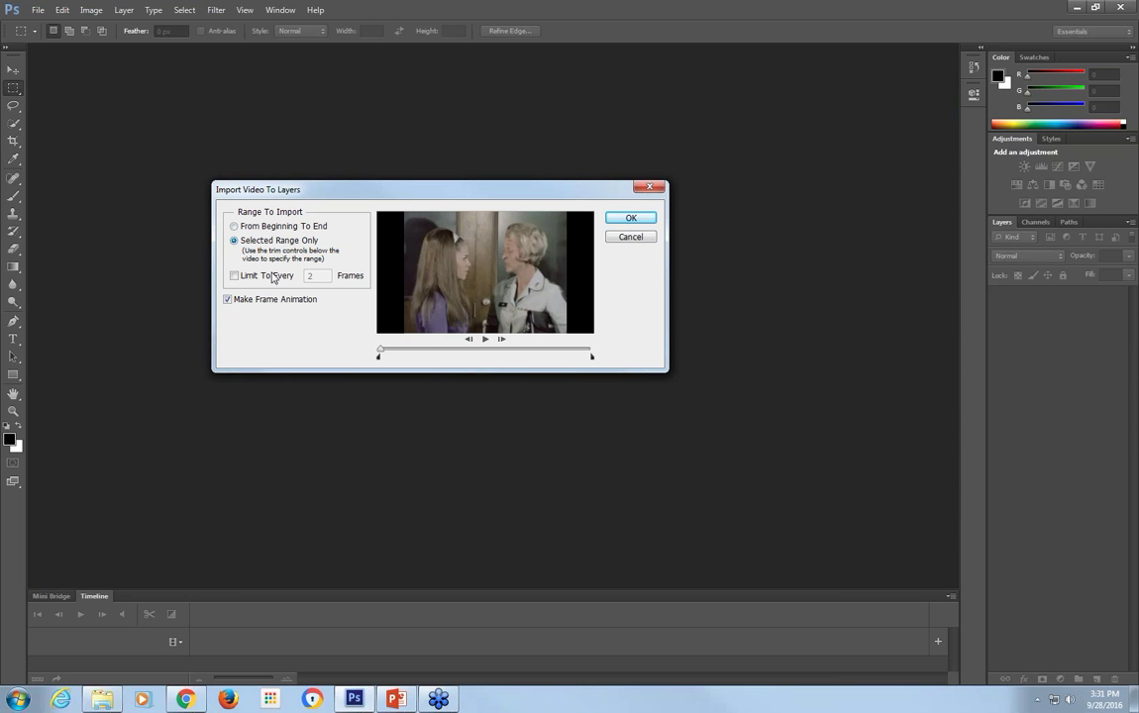
{"action": "left_click", "coordinate": [268, 280]}
{"action": "double_click", "coordinate": [319, 276]}
{"action": "type", "text": "3"}
Preview the clip, trim the range to the waving-woman shot near its end, and import it as layers with a frame animation.
{"action": "left_click", "coordinate": [485, 339]}
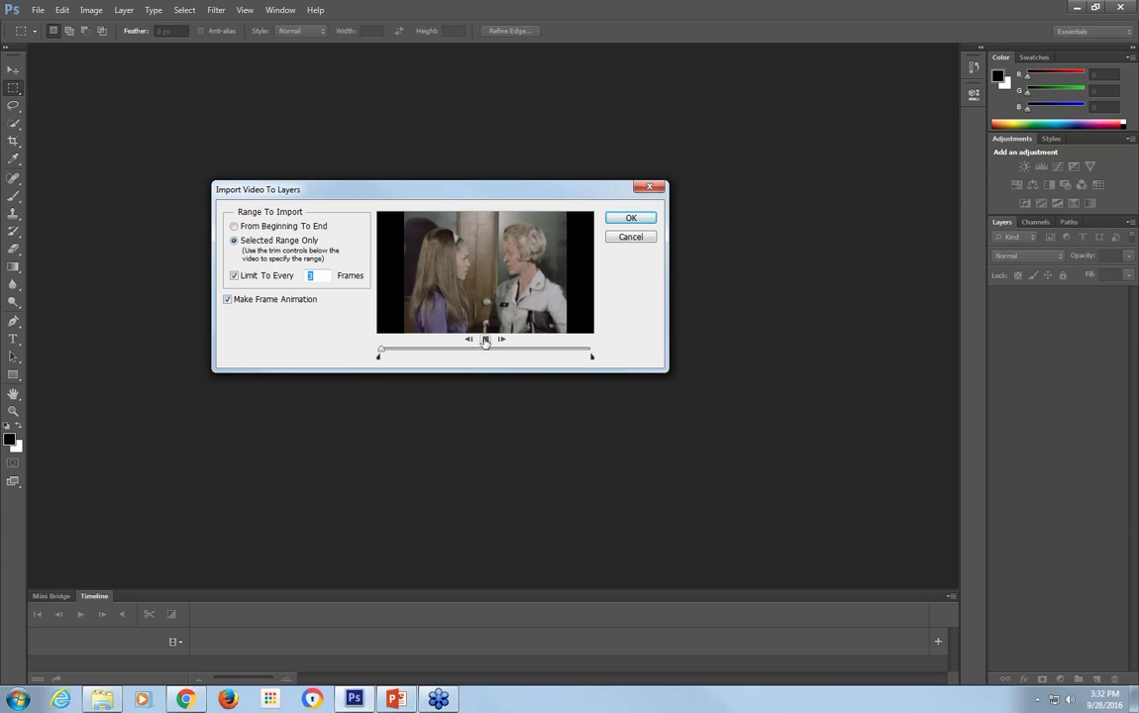
{"action": "left_click", "coordinate": [485, 339]}
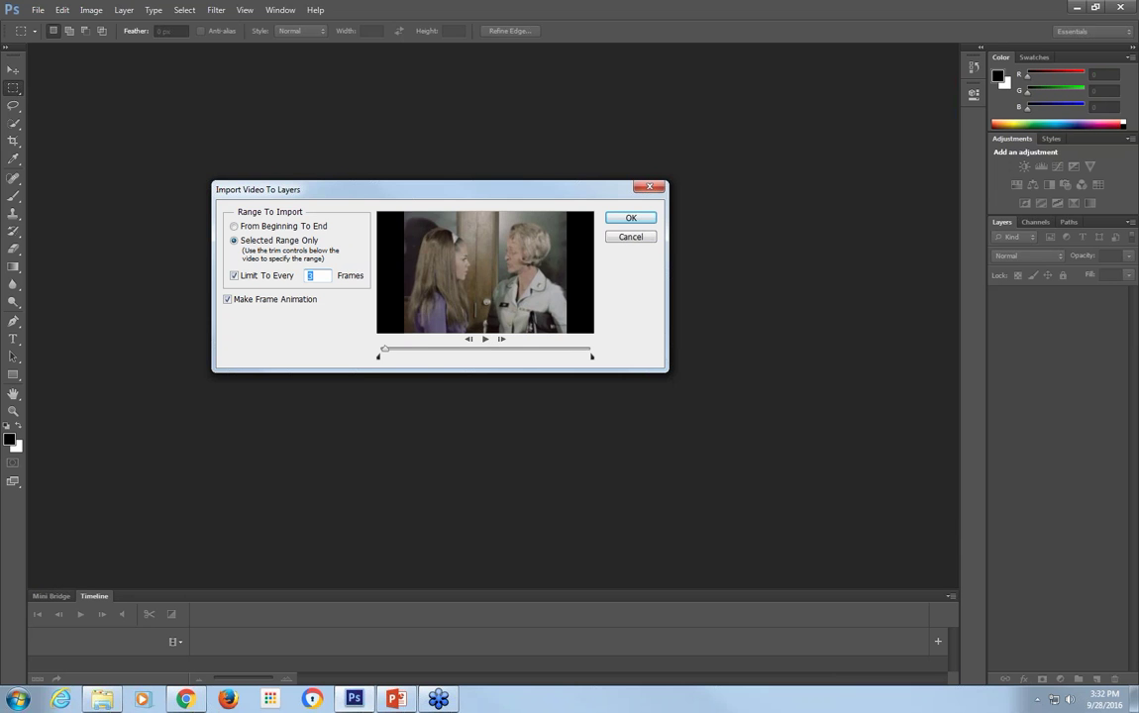
{"action": "left_click_drag", "start_coordinate": [389, 353], "coordinate": [551, 351]}
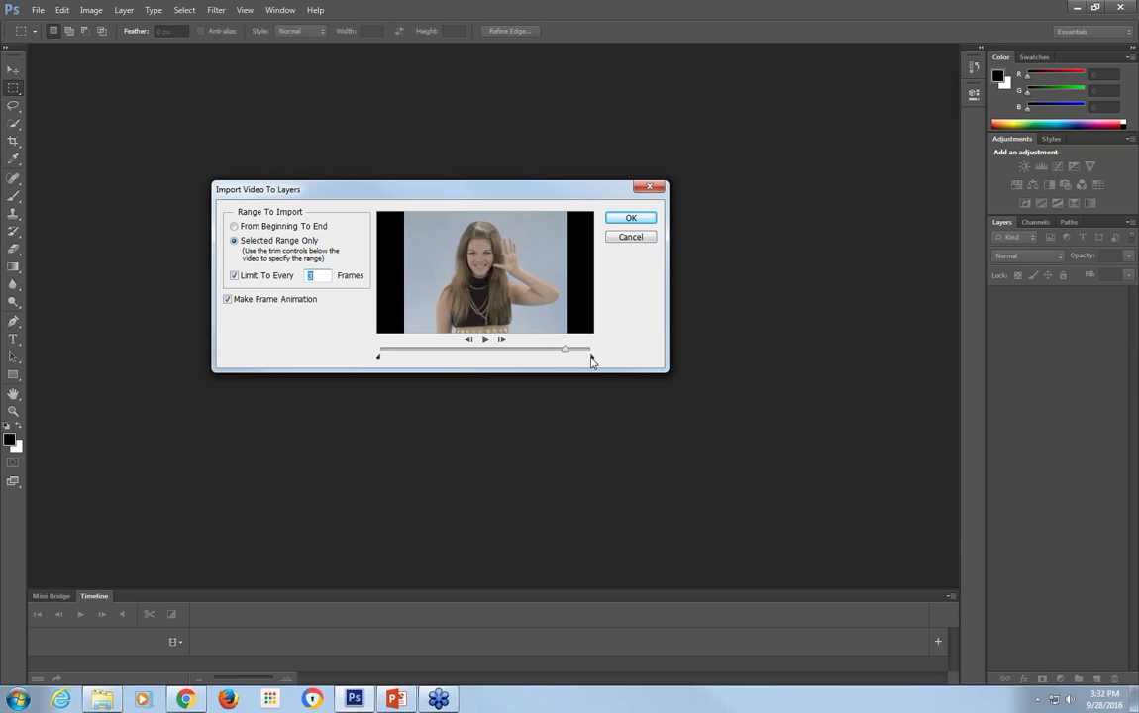
{"action": "left_click_drag", "start_coordinate": [593, 359], "coordinate": [574, 359]}
{"action": "left_click_drag", "start_coordinate": [380, 360], "coordinate": [540, 363]}
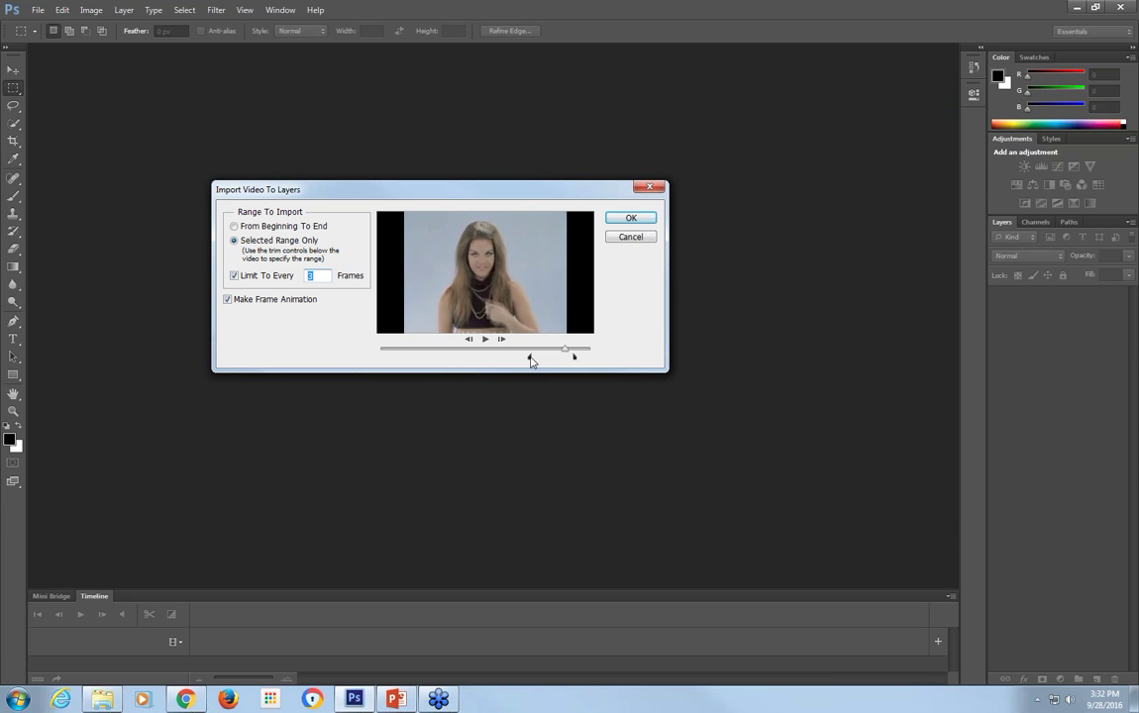
{"action": "left_click_drag", "start_coordinate": [525, 360], "coordinate": [569, 359]}
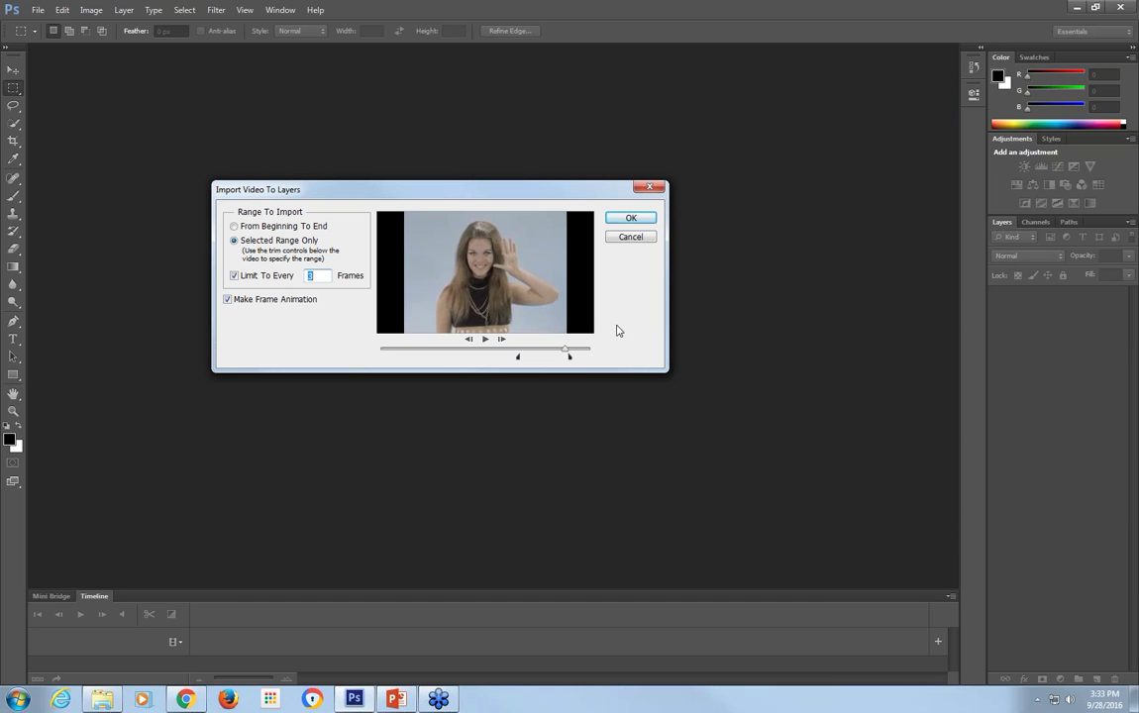
{"action": "left_click", "coordinate": [632, 219]}
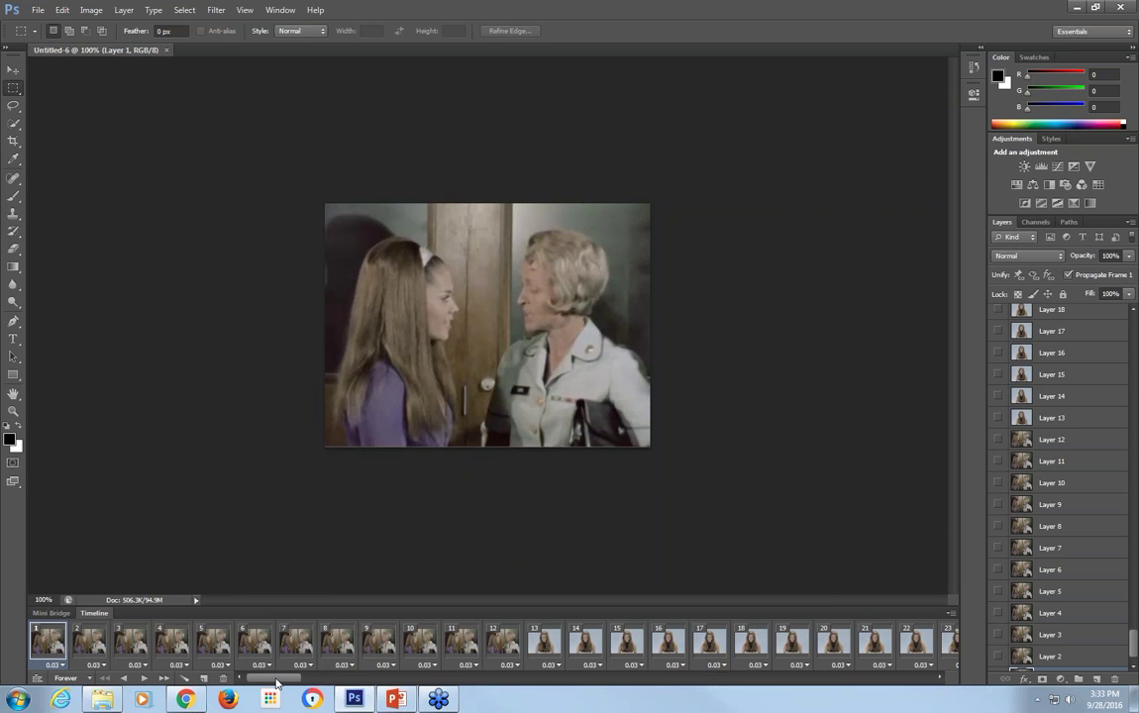
Delete frames 1 to 12 showing the two women at the door from the start of the animation.
{"action": "left_click_drag", "start_coordinate": [276, 682], "coordinate": [714, 678]}
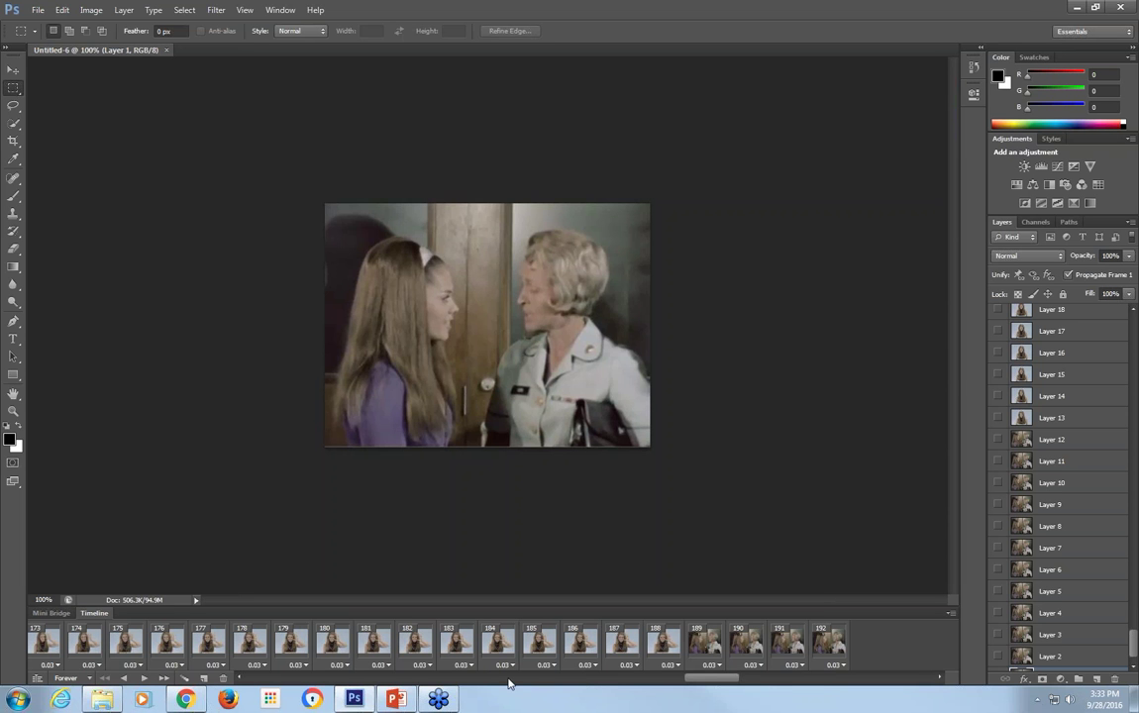
{"action": "left_click_drag", "start_coordinate": [707, 680], "coordinate": [256, 679]}
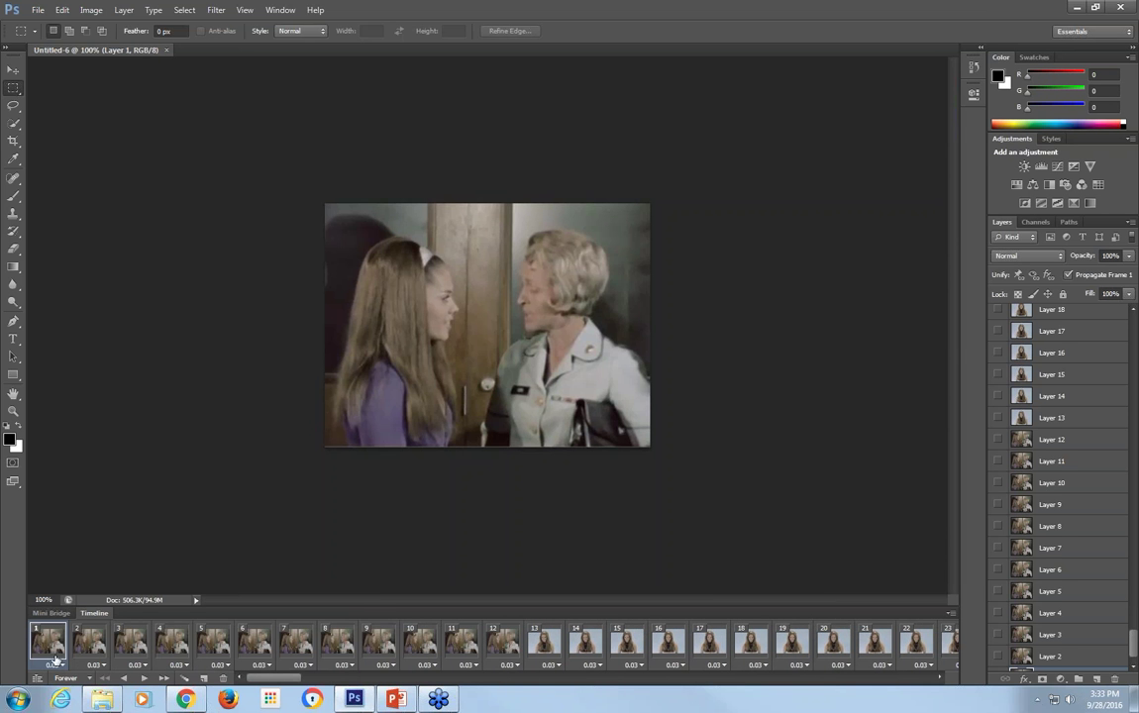
{"action": "left_click", "coordinate": [509, 647], "text": "shift"}
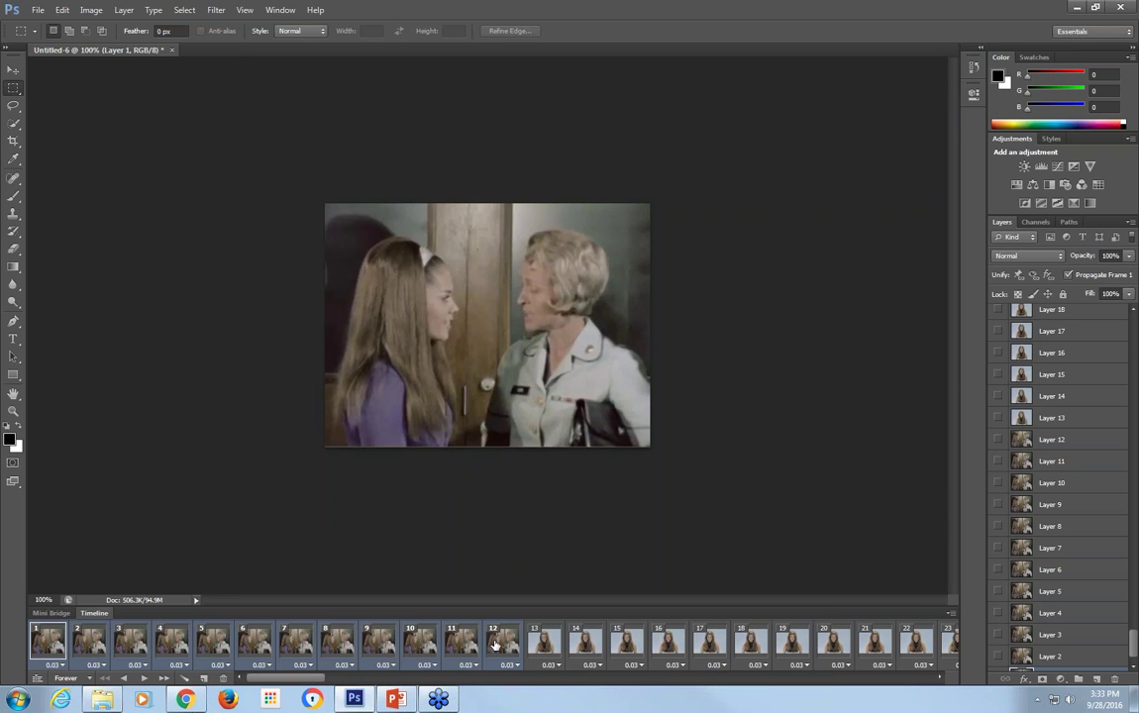
{"action": "left_click", "coordinate": [223, 678]}
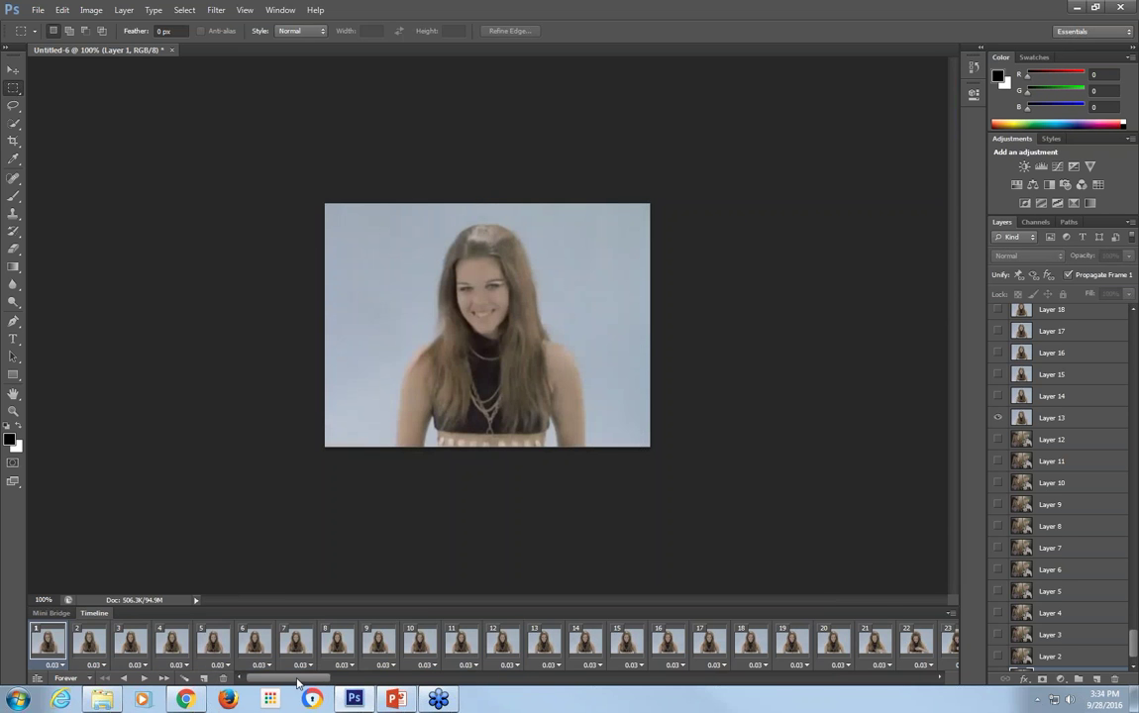
Delete the last four frames, 177 to 180, which show the two women at the door.
{"action": "left_click_drag", "start_coordinate": [298, 680], "coordinate": [903, 679]}
{"action": "left_click", "coordinate": [814, 643]}
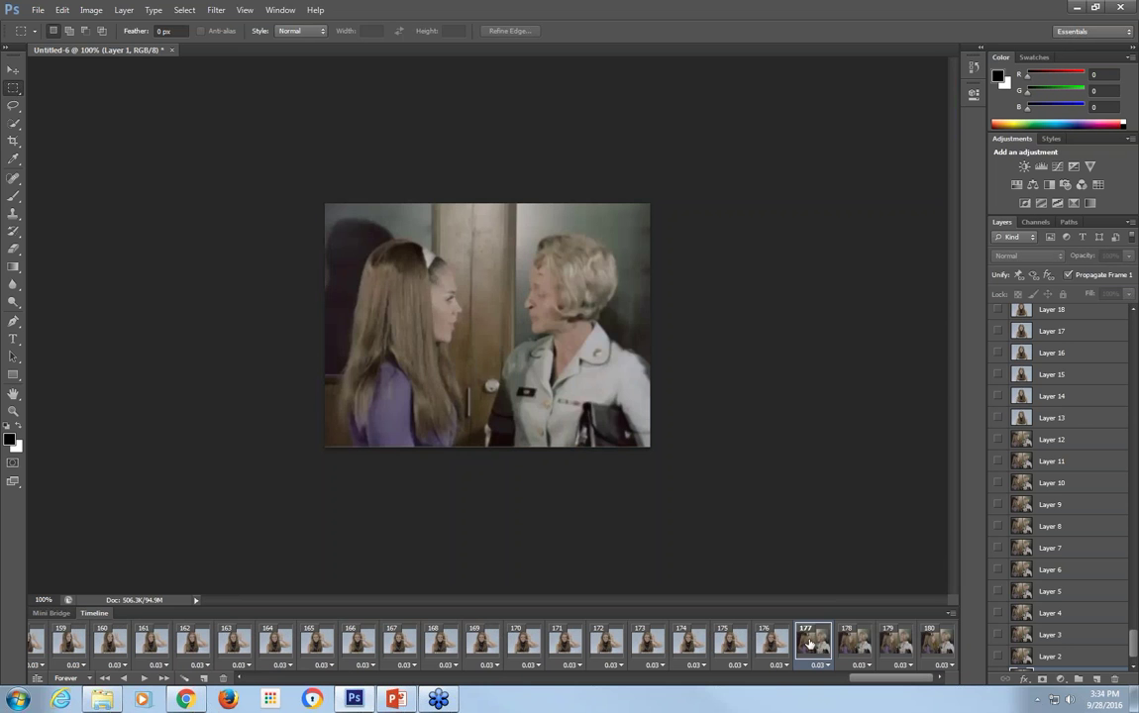
{"action": "left_click", "coordinate": [939, 645], "text": "shift"}
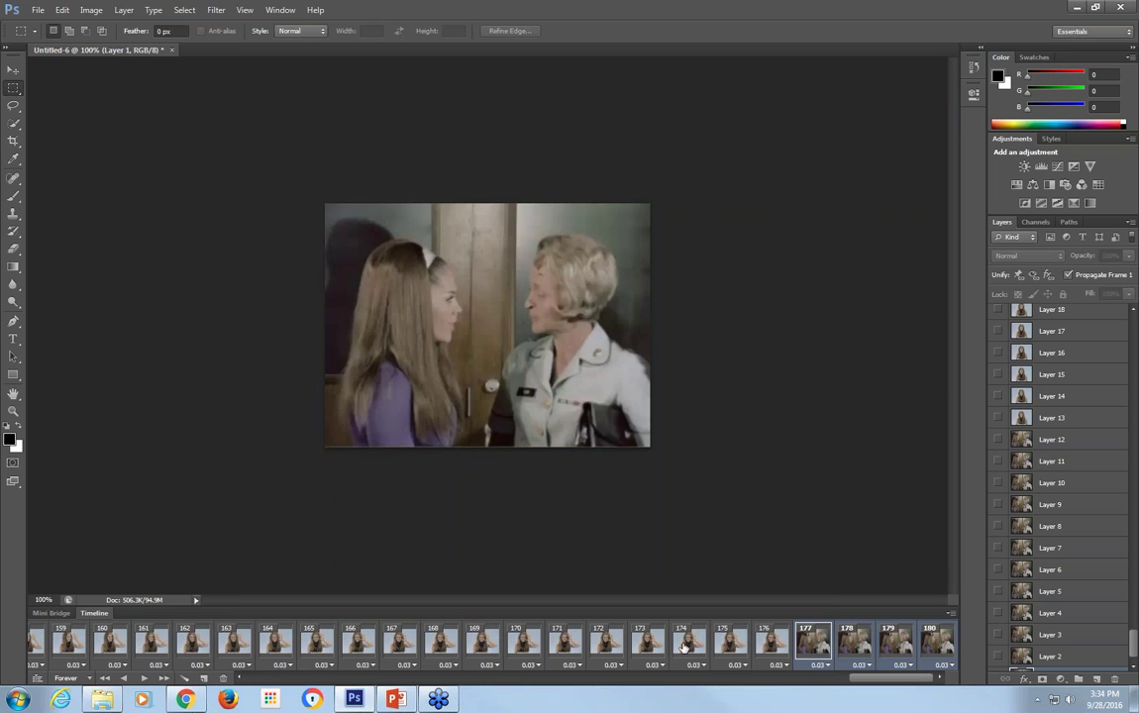
{"action": "left_click", "coordinate": [223, 679]}
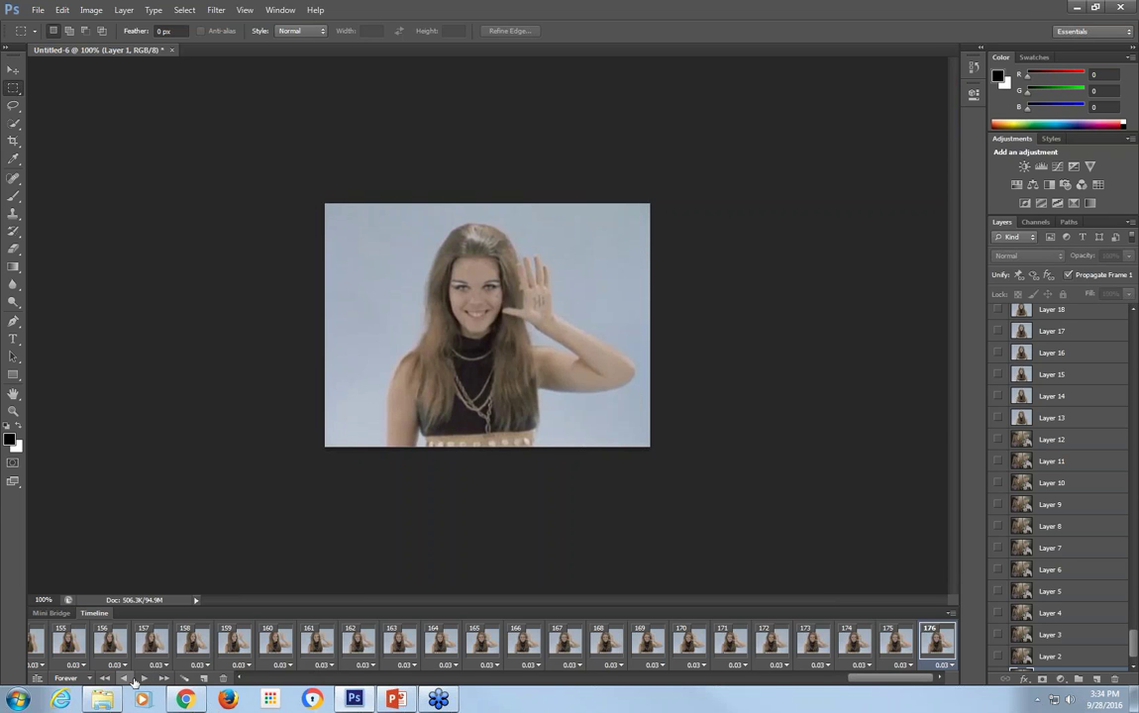
Play back the animation and examine the waving frames near the end to find where the loop should start.
{"action": "left_click", "coordinate": [145, 680]}
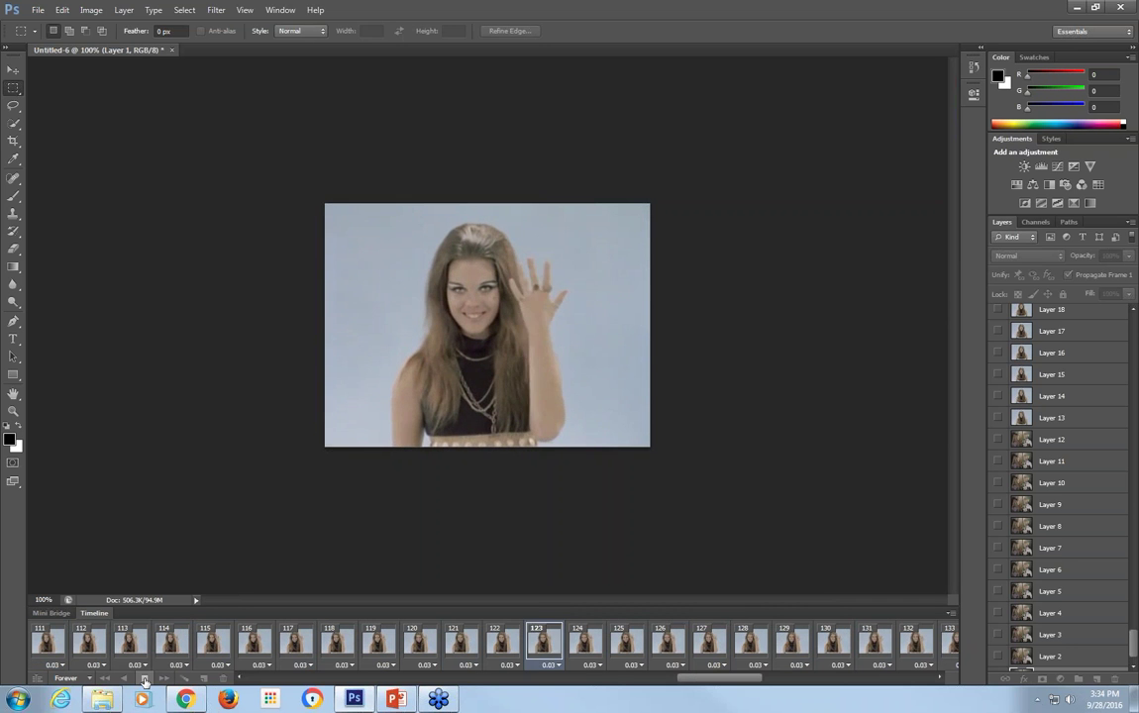
{"action": "left_click", "coordinate": [145, 679]}
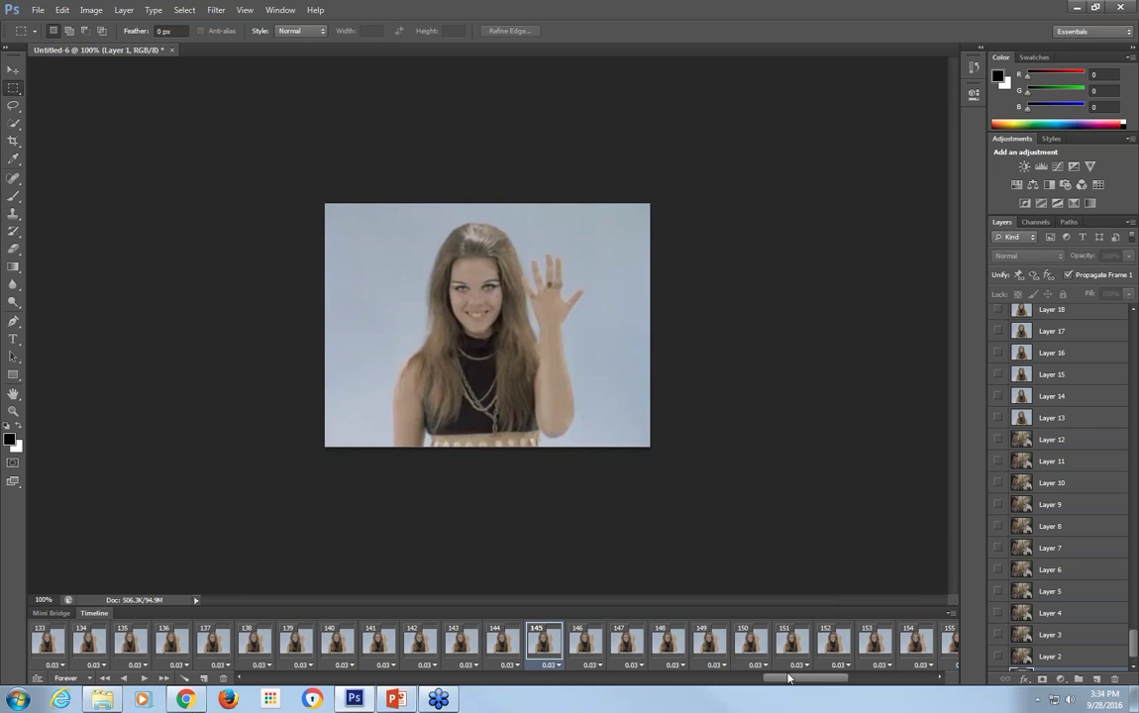
{"action": "left_click_drag", "start_coordinate": [784, 675], "coordinate": [906, 682]}
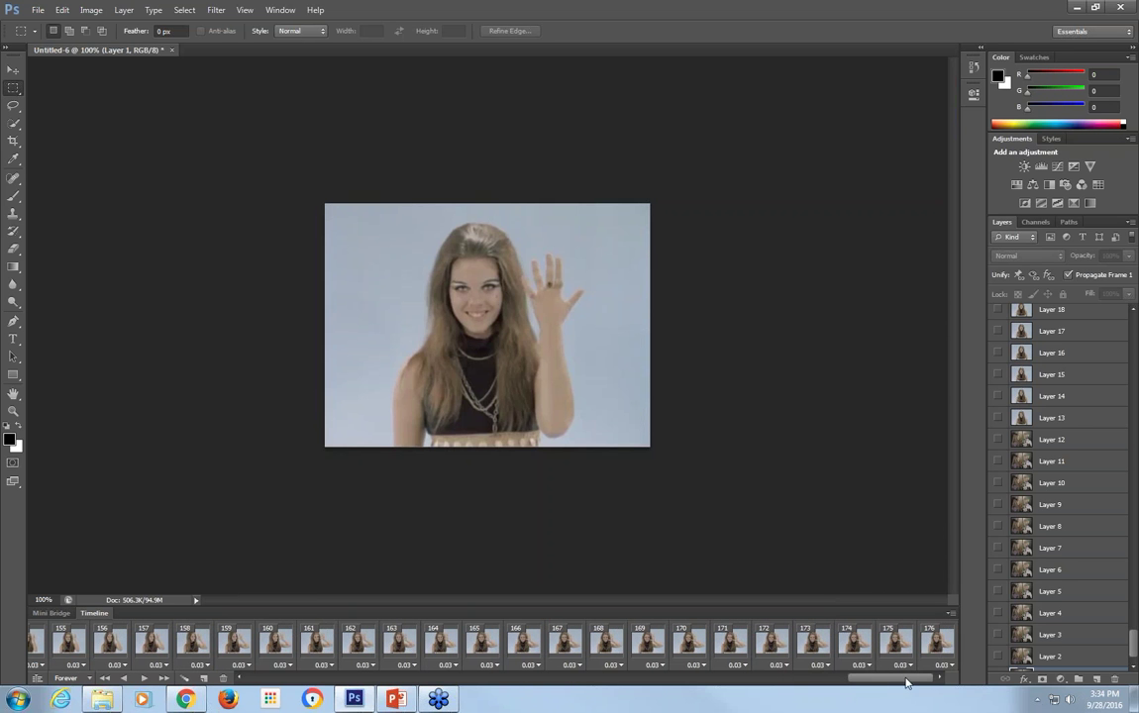
{"action": "left_click", "coordinate": [936, 642]}
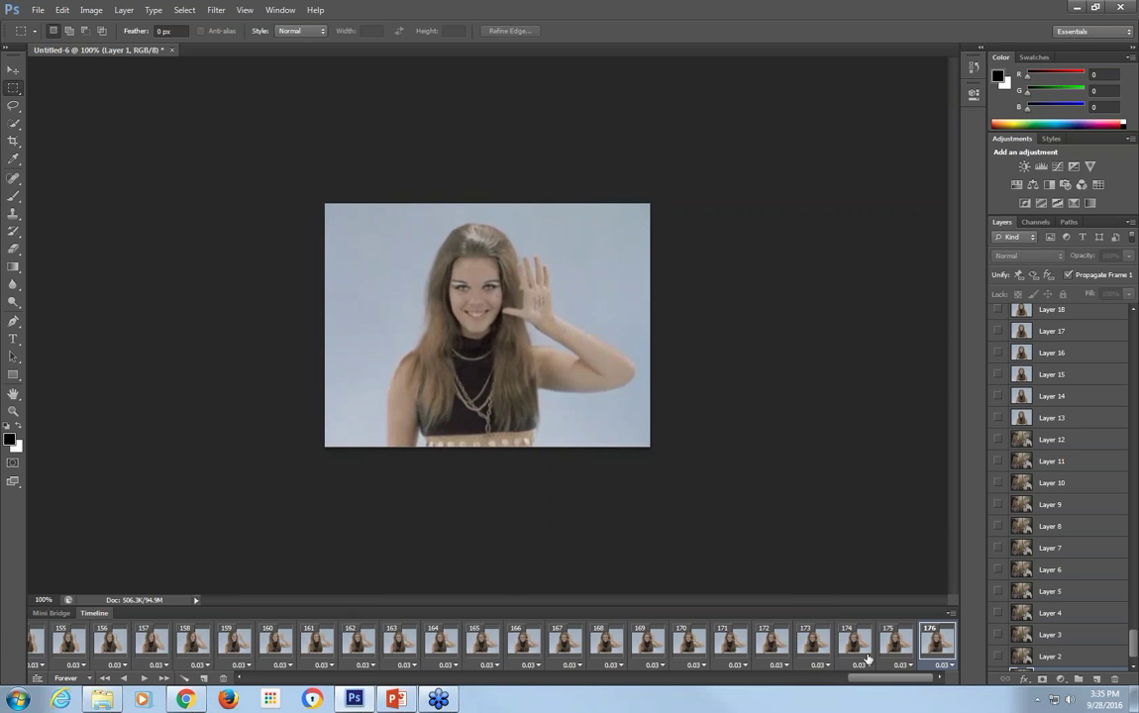
{"action": "scroll", "coordinate": [790, 649], "scroll_direction": "left", "scroll_amount": 5}
{"action": "left_click", "coordinate": [788, 648]}
{"action": "left_click_drag", "start_coordinate": [816, 678], "coordinate": [782, 675]}
{"action": "left_click", "coordinate": [723, 642]}
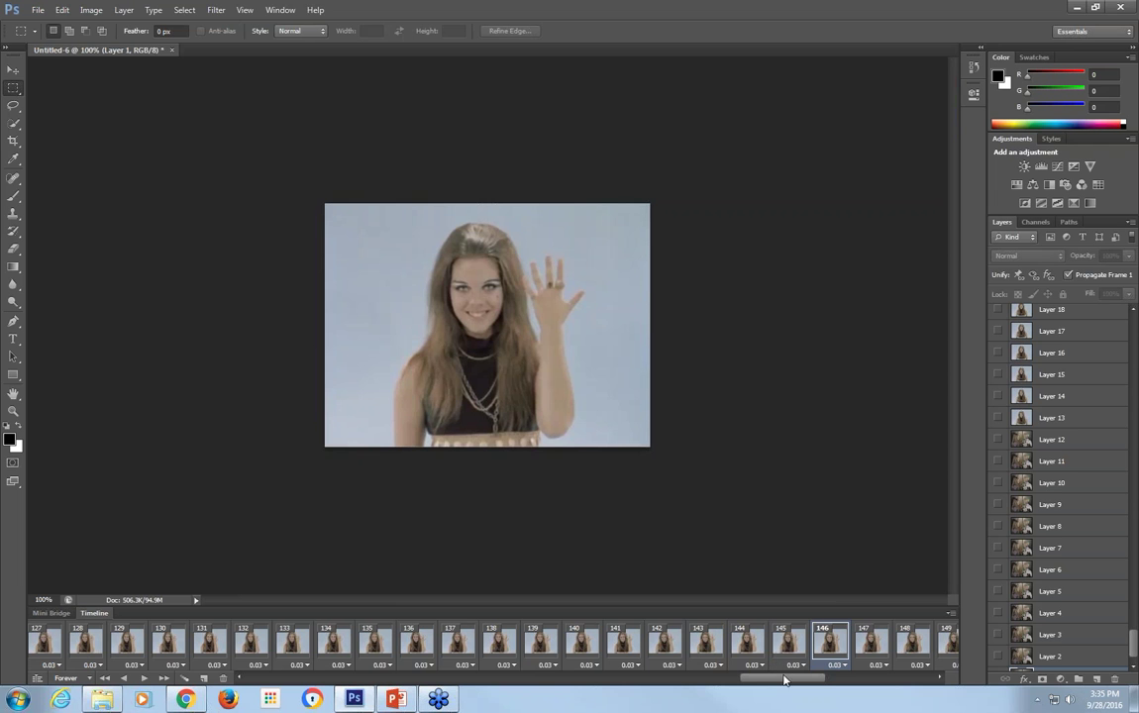
{"action": "left_click", "coordinate": [766, 645]}
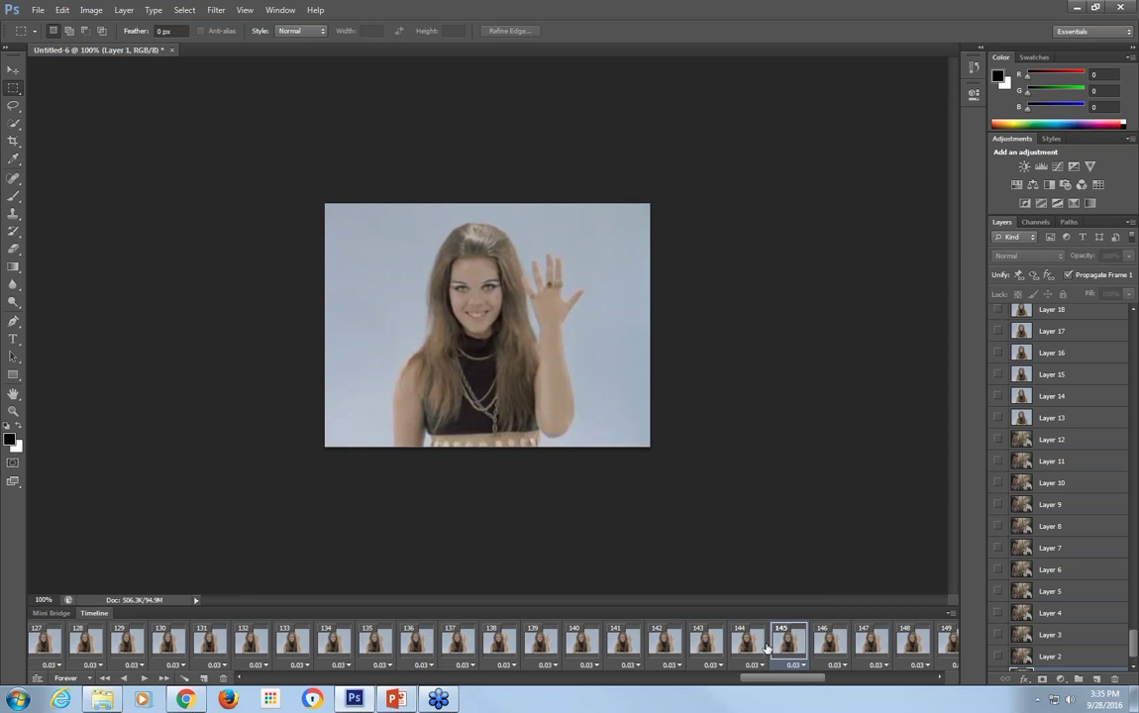
{"action": "left_click", "coordinate": [750, 644]}
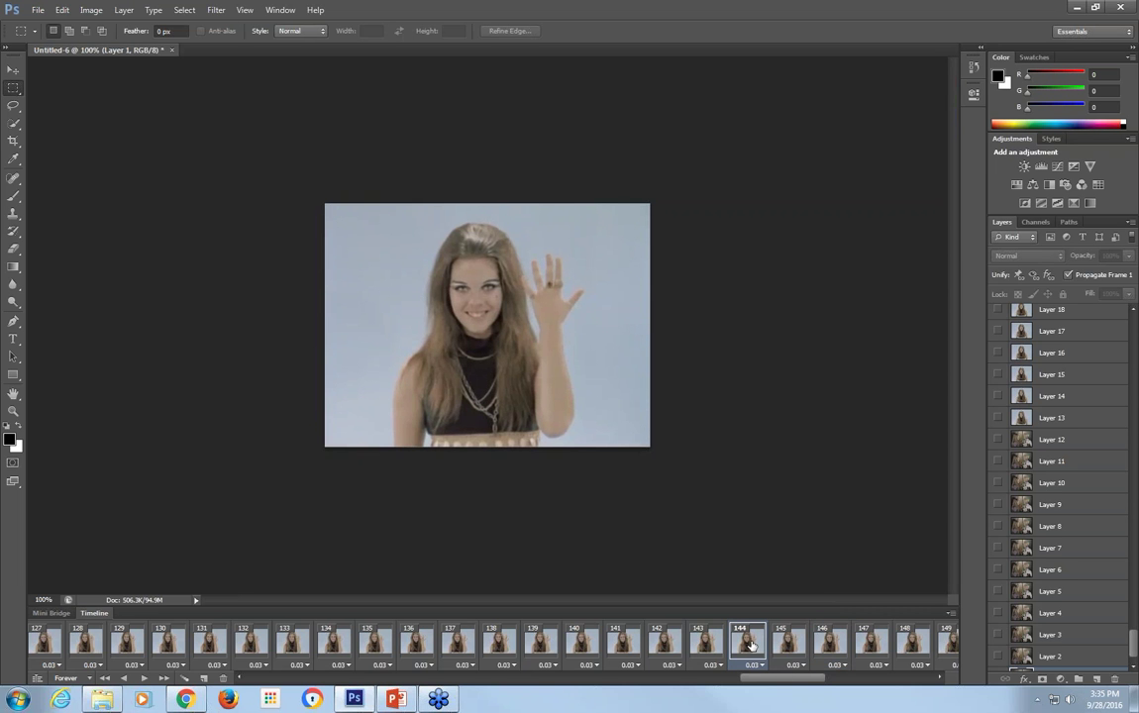
Delete frames 1 through 140 so the animation keeps only the final wave.
{"action": "left_click", "coordinate": [579, 641]}
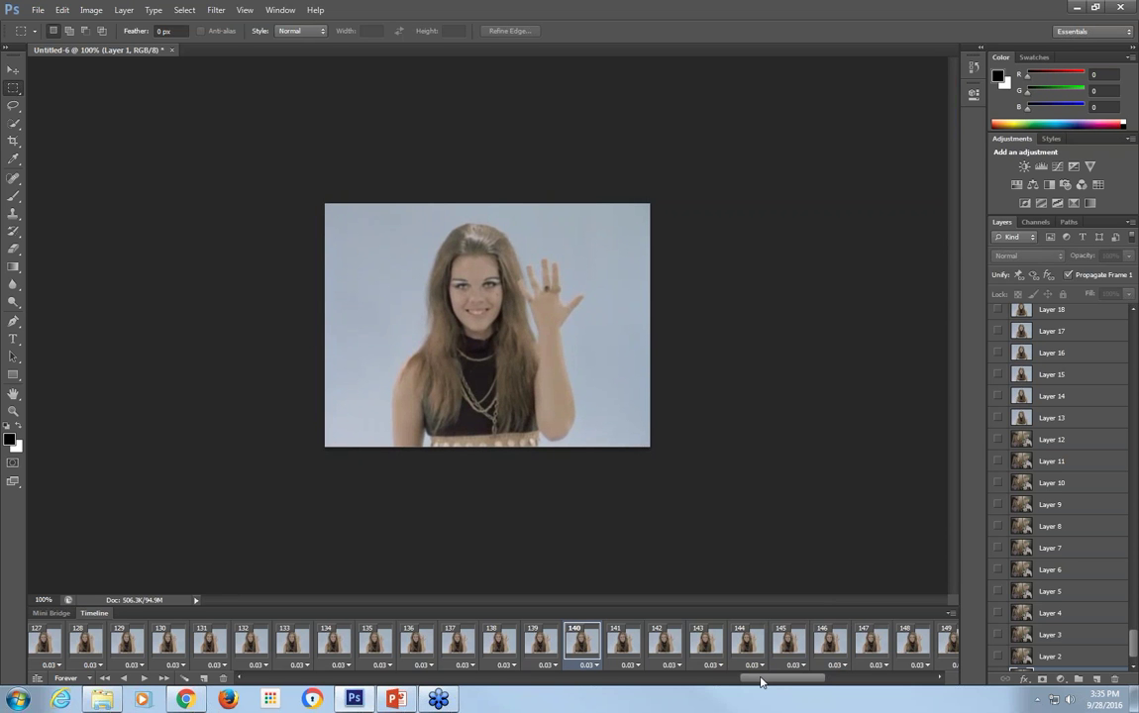
{"action": "left_click_drag", "start_coordinate": [761, 681], "coordinate": [260, 683]}
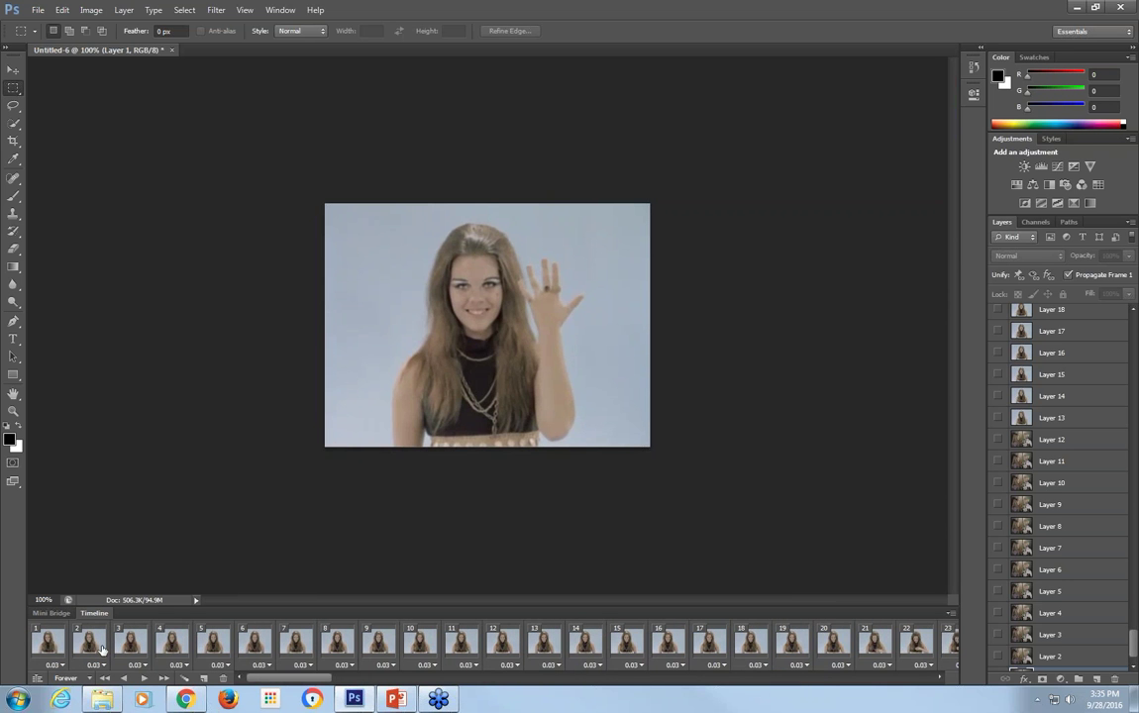
{"action": "left_click", "coordinate": [48, 642], "text": "shift"}
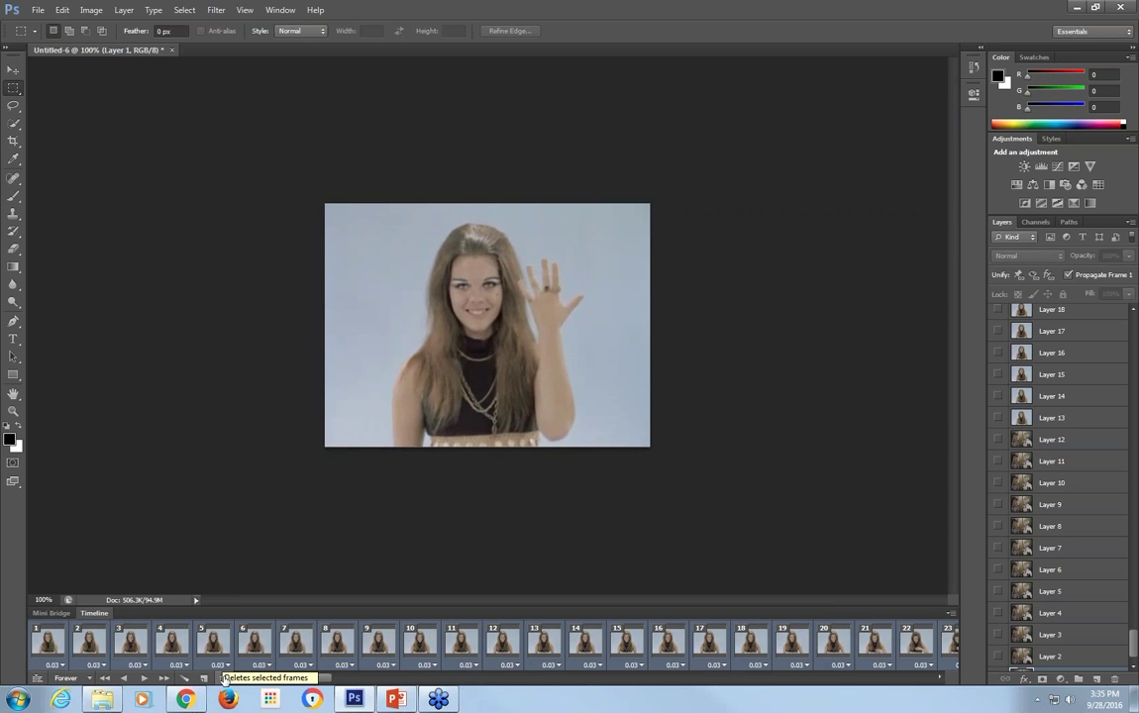
{"action": "left_click", "coordinate": [225, 680]}
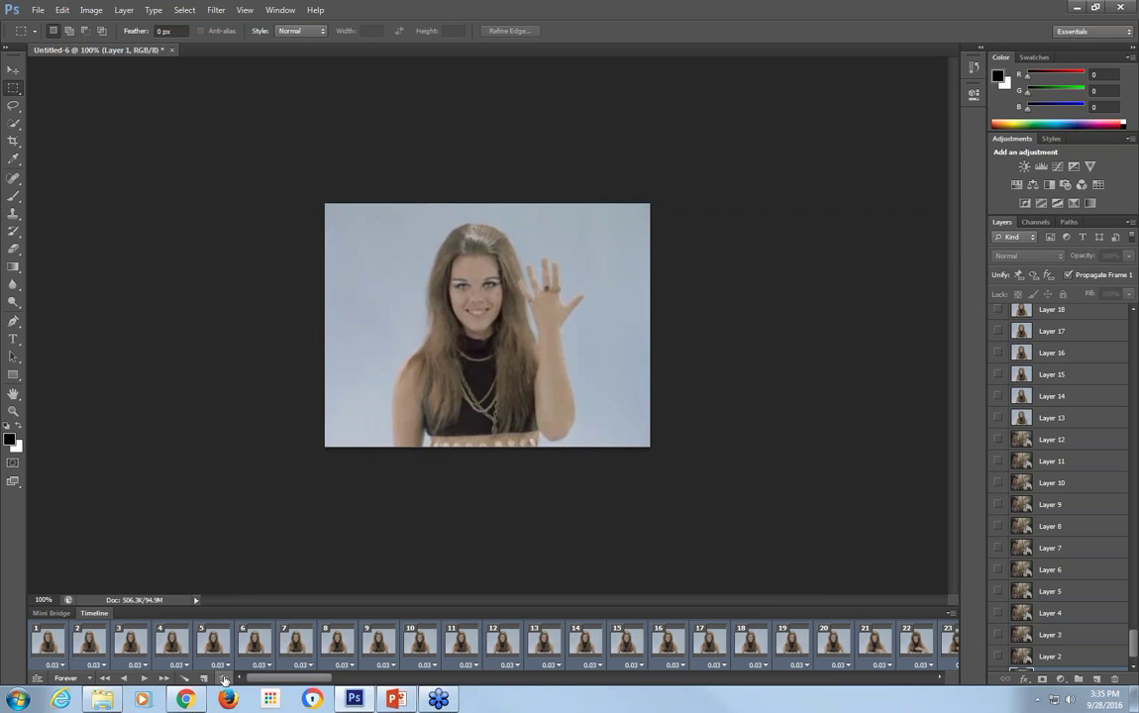
{"action": "left_click", "coordinate": [225, 680]}
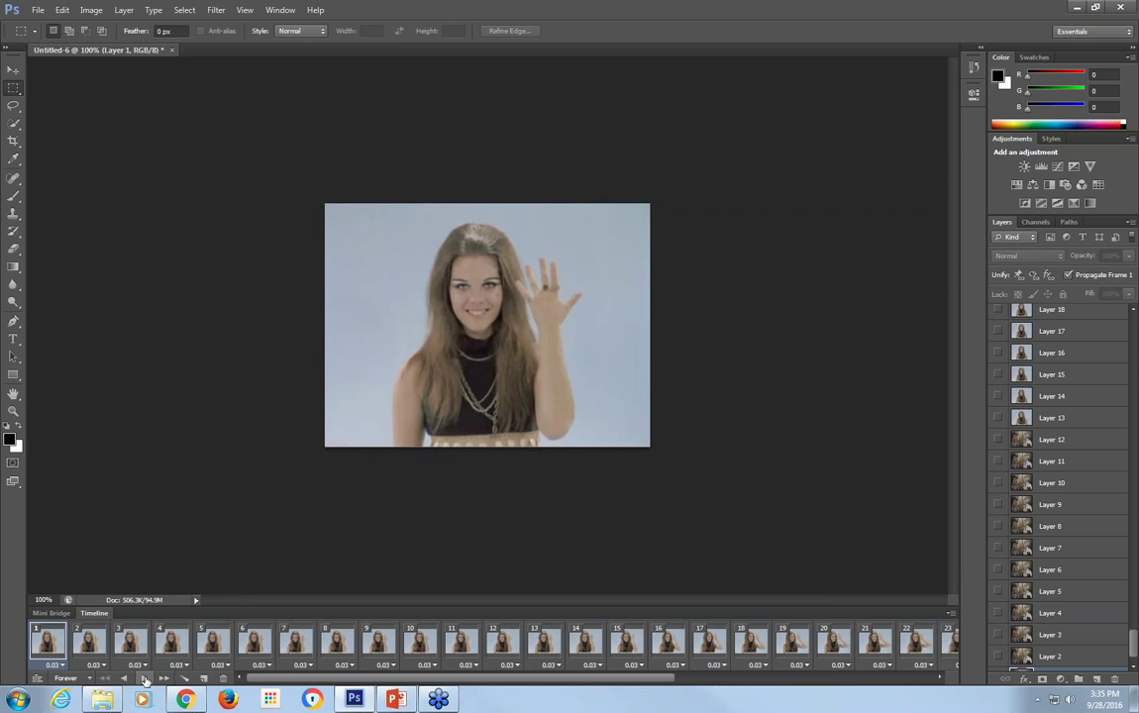
Preview the waving animation, try the Once looping option, and restore looping to Forever.
{"action": "left_click", "coordinate": [145, 678]}
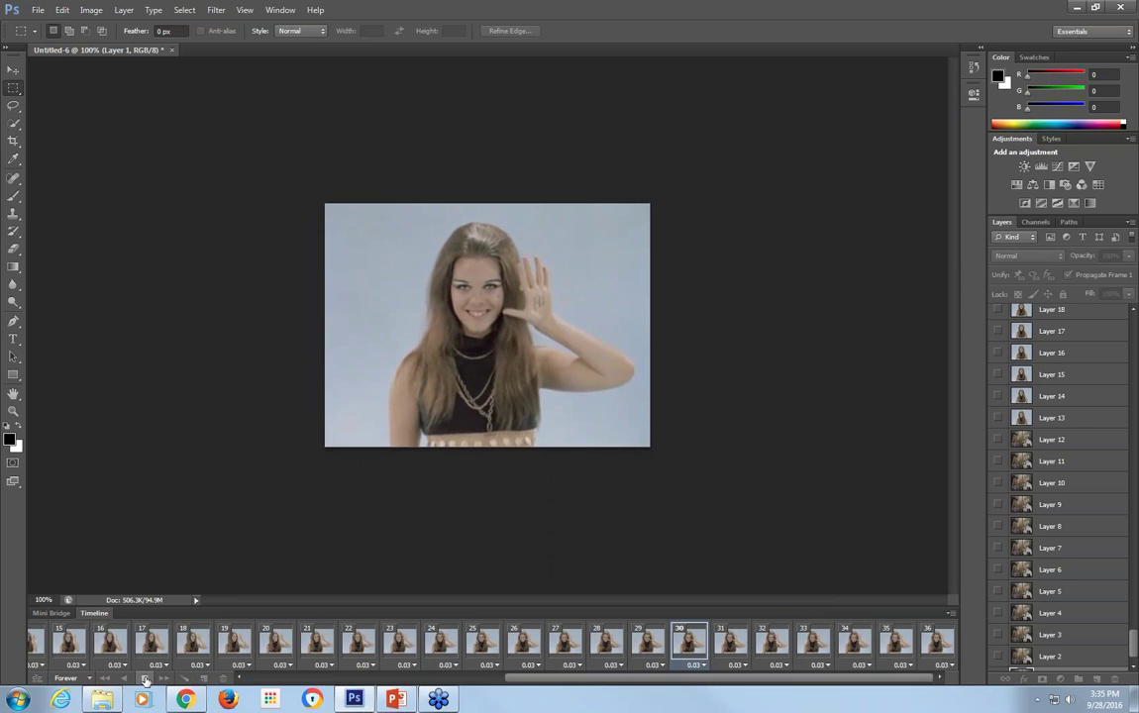
{"action": "left_click", "coordinate": [145, 679]}
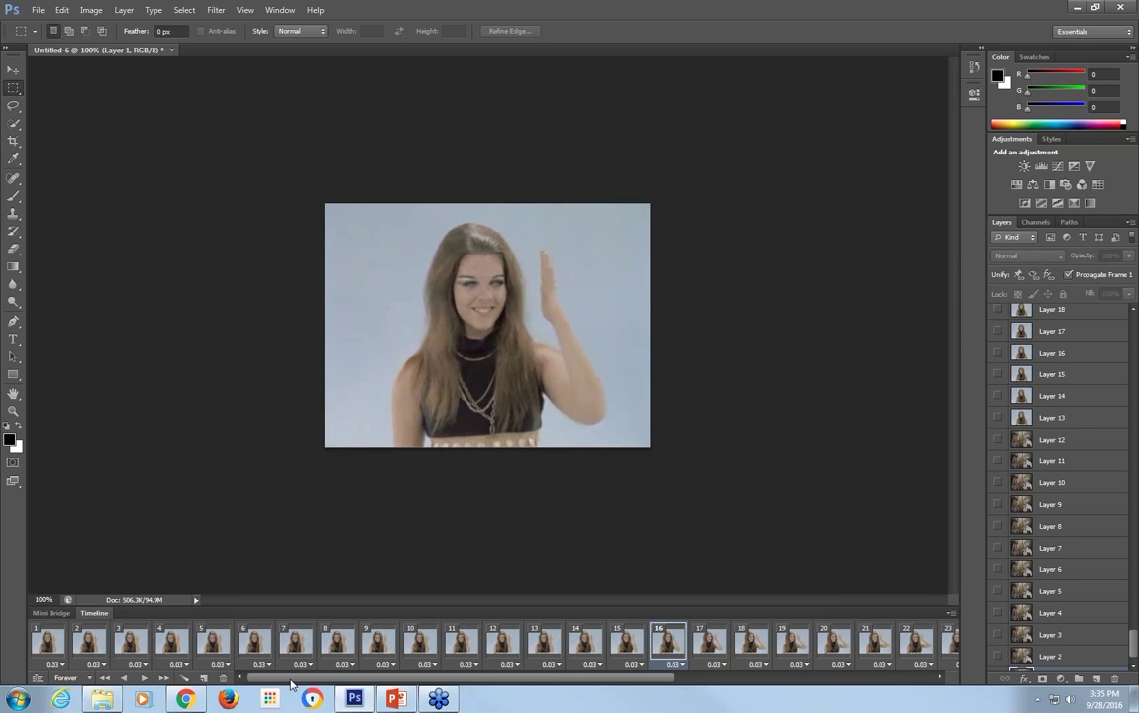
{"action": "left_click", "coordinate": [69, 679]}
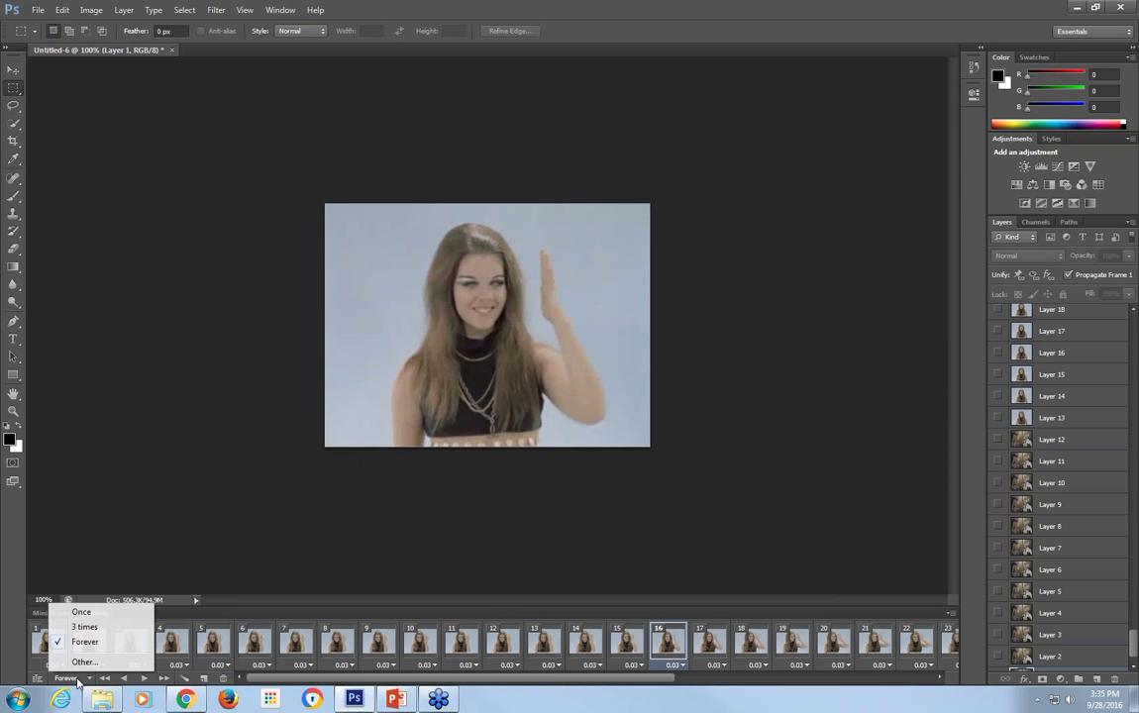
{"action": "left_click", "coordinate": [81, 614]}
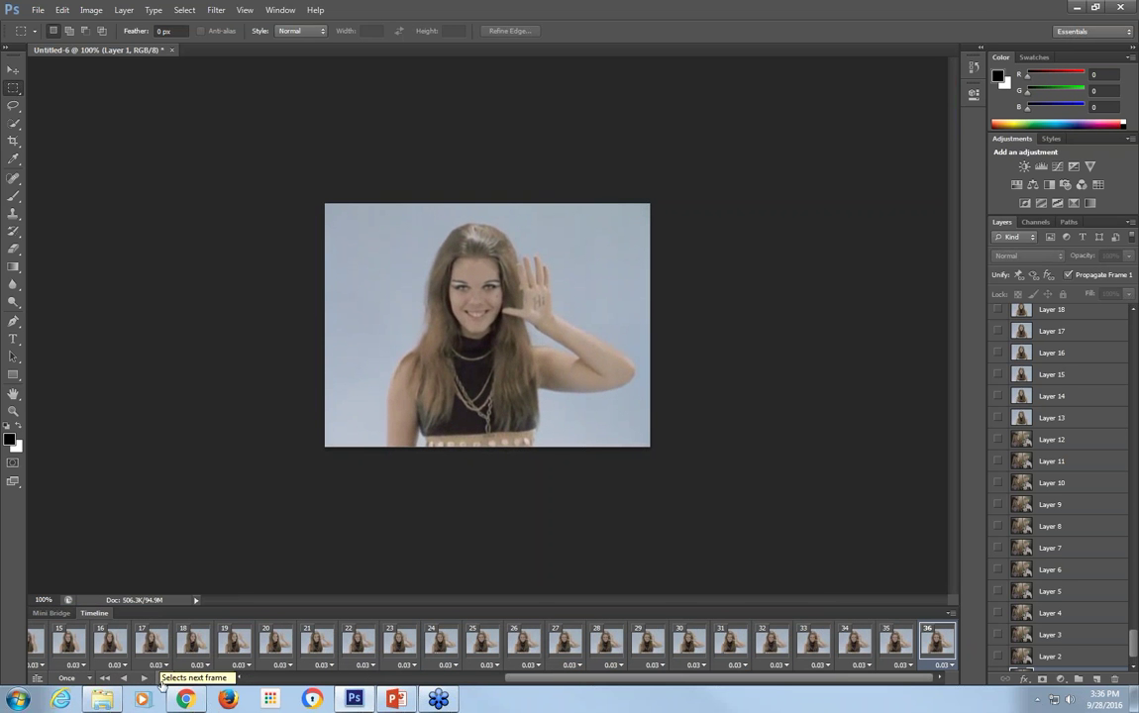
{"action": "left_click", "coordinate": [67, 679]}
{"action": "left_click", "coordinate": [79, 642]}
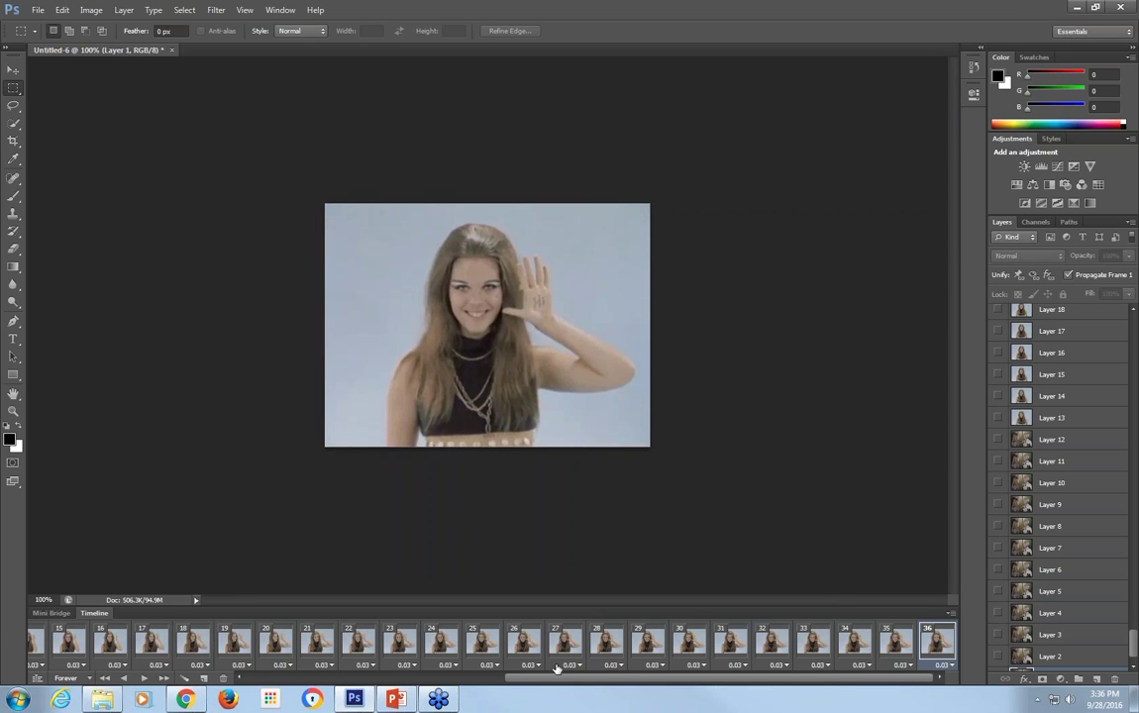
Play the animation again and compare neighbouring frames near the end of the wave, such as frames 28 and 29.
{"action": "left_click_drag", "start_coordinate": [564, 682], "coordinate": [312, 680]}
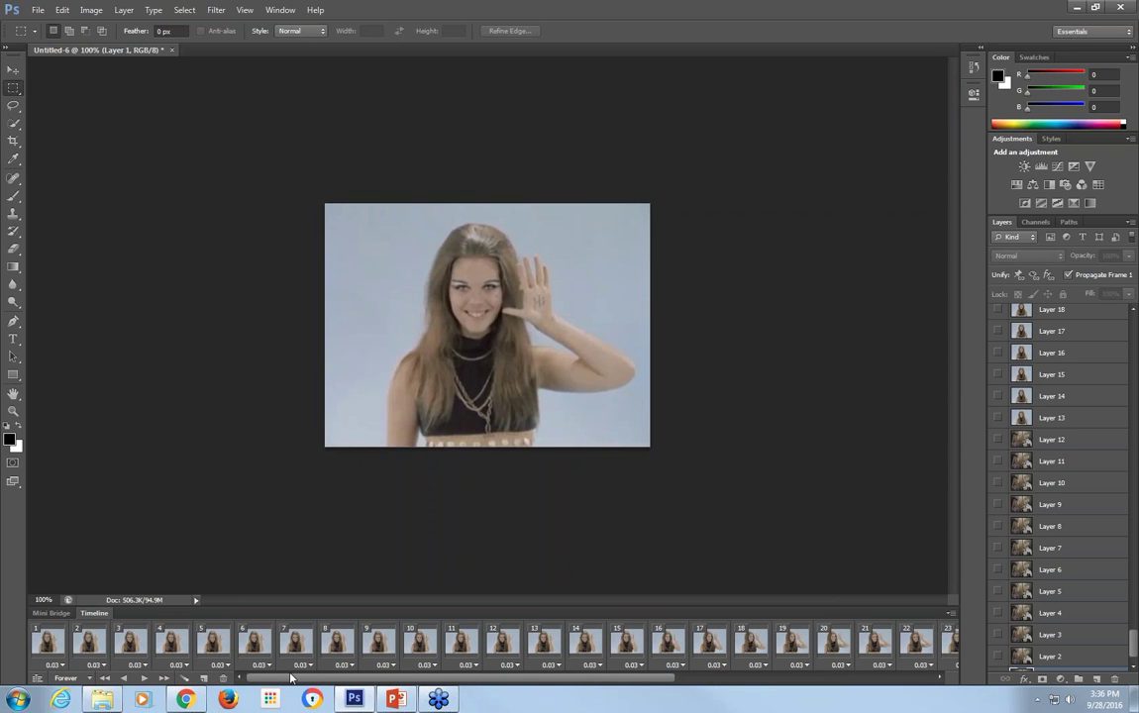
{"action": "left_click_drag", "start_coordinate": [292, 677], "coordinate": [574, 680]}
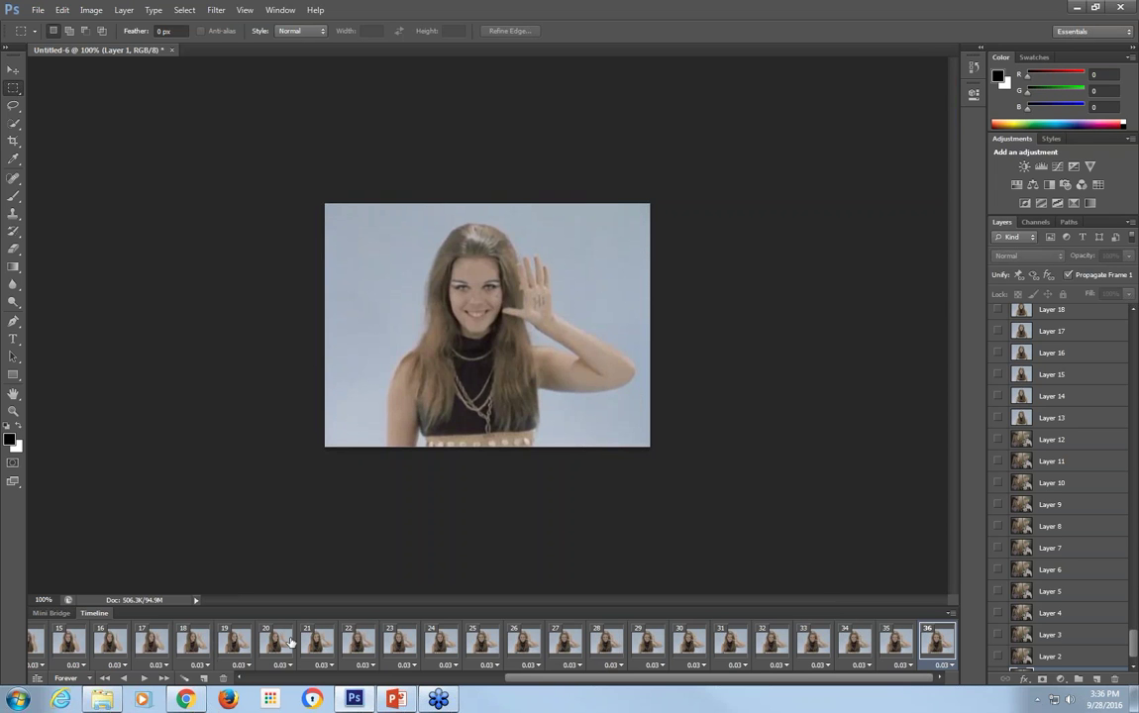
{"action": "left_click", "coordinate": [144, 679]}
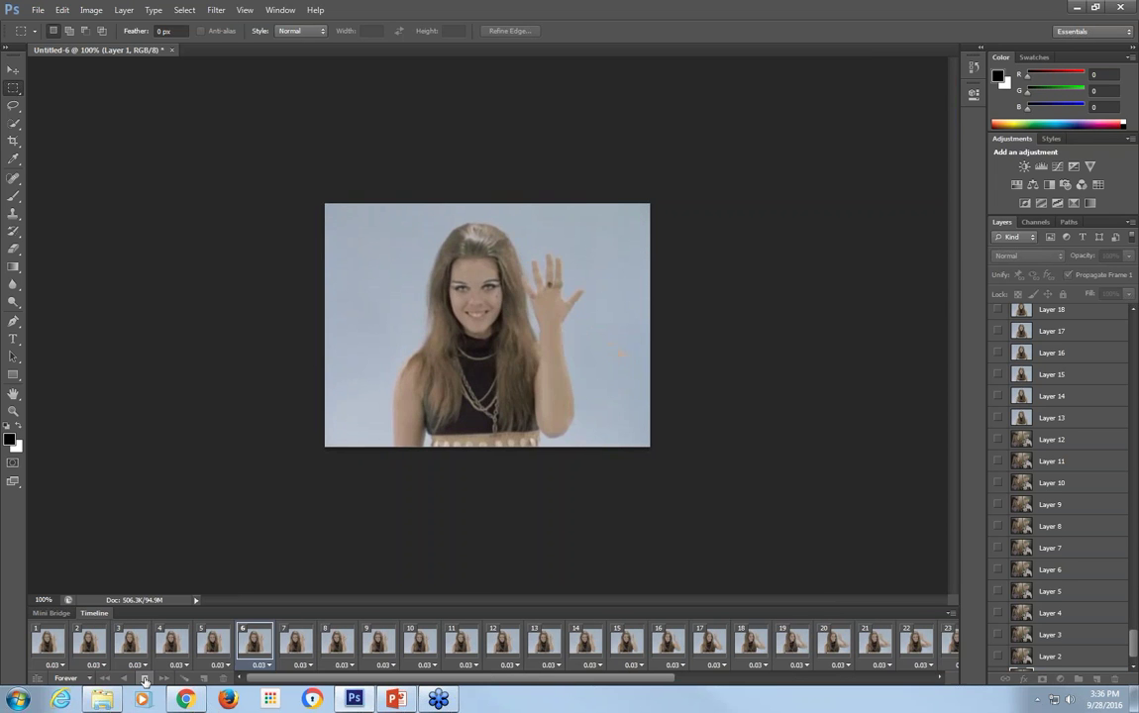
{"action": "left_click", "coordinate": [145, 679]}
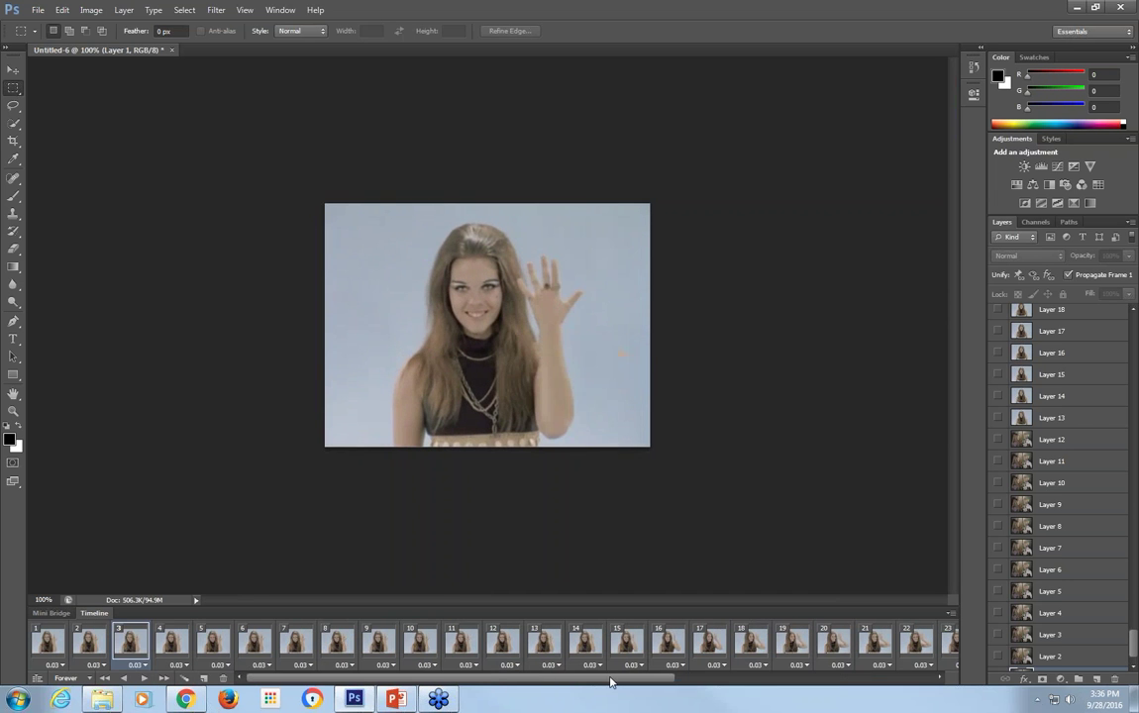
{"action": "scroll", "coordinate": [693, 639], "scroll_direction": "left", "scroll_amount": 2}
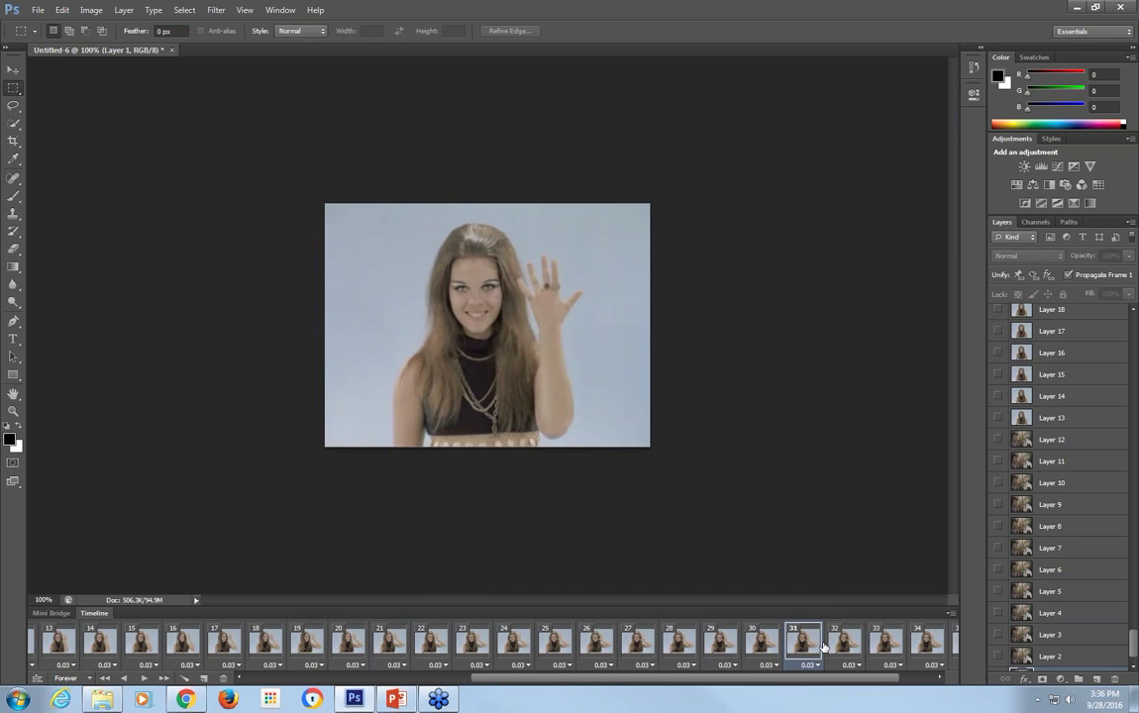
{"action": "left_click", "coordinate": [717, 645]}
{"action": "left_click", "coordinate": [680, 644]}
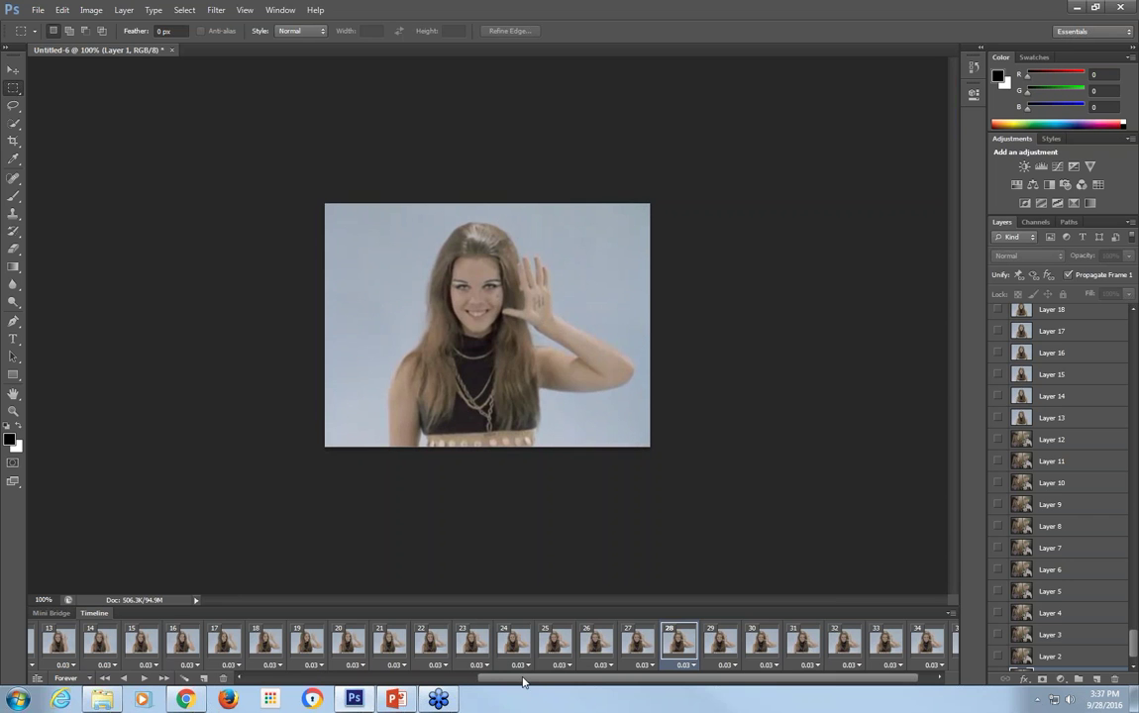
Delete every third frame of the animation, starting with frame 3 and continuing to the end.
{"action": "left_click_drag", "start_coordinate": [523, 681], "coordinate": [313, 674]}
{"action": "left_click", "coordinate": [144, 642]}
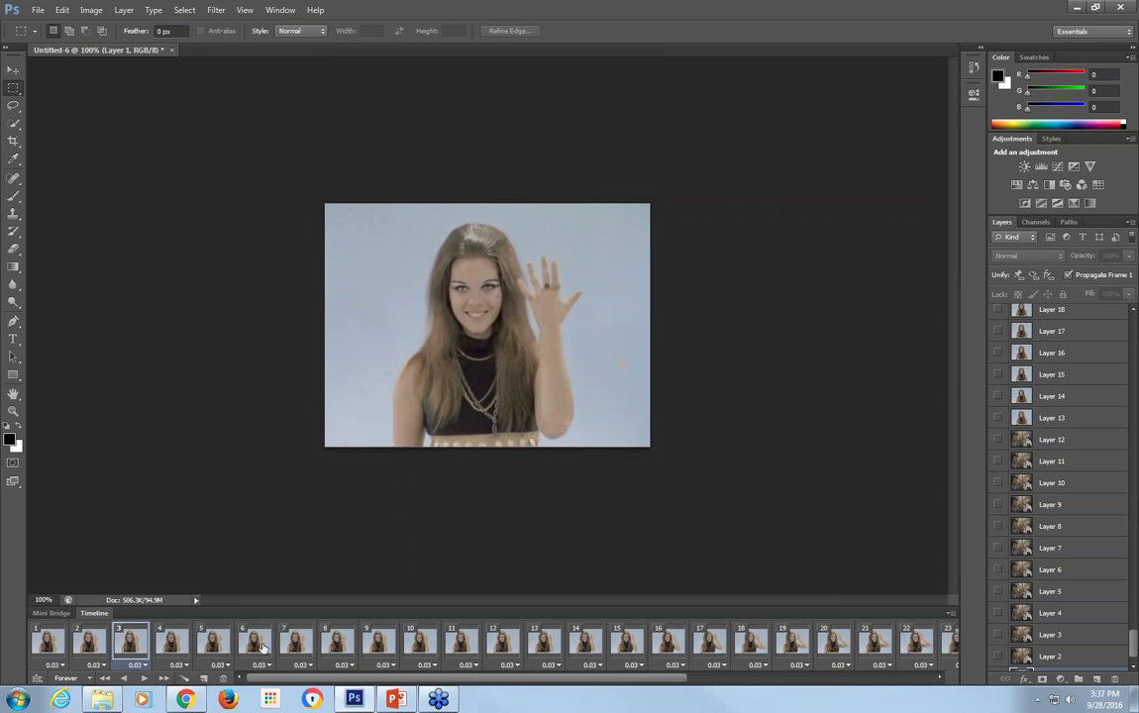
{"action": "left_click", "coordinate": [252, 644], "text": "ctrl"}
{"action": "left_click", "coordinate": [378, 644], "text": "ctrl"}
{"action": "left_click", "coordinate": [495, 652], "text": "ctrl"}
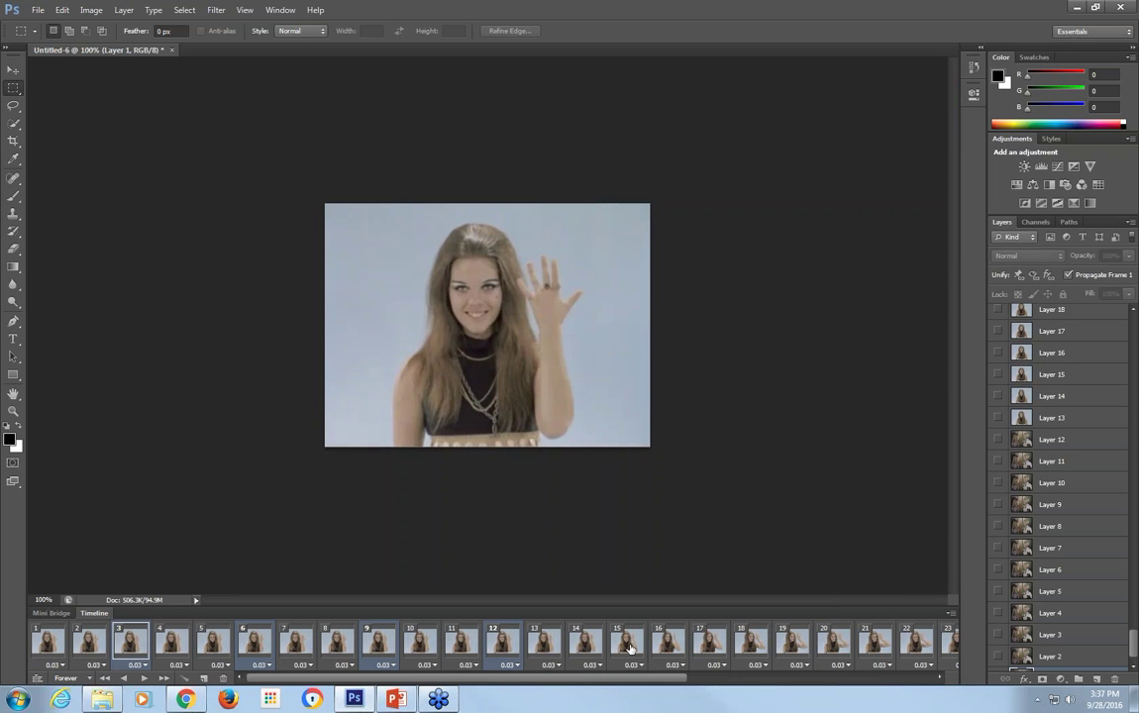
{"action": "left_click", "coordinate": [625, 647], "text": "ctrl"}
{"action": "left_click_drag", "start_coordinate": [638, 680], "coordinate": [897, 681]}
{"action": "left_click", "coordinate": [625, 644], "text": "ctrl"}
{"action": "left_click", "coordinate": [642, 646], "text": "ctrl"}
{"action": "left_click", "coordinate": [765, 645], "text": "ctrl"}
{"action": "left_click", "coordinate": [711, 644], "text": "ctrl"}
{"action": "left_click", "coordinate": [831, 645], "text": "ctrl"}
{"action": "left_click", "coordinate": [854, 645], "text": "ctrl"}
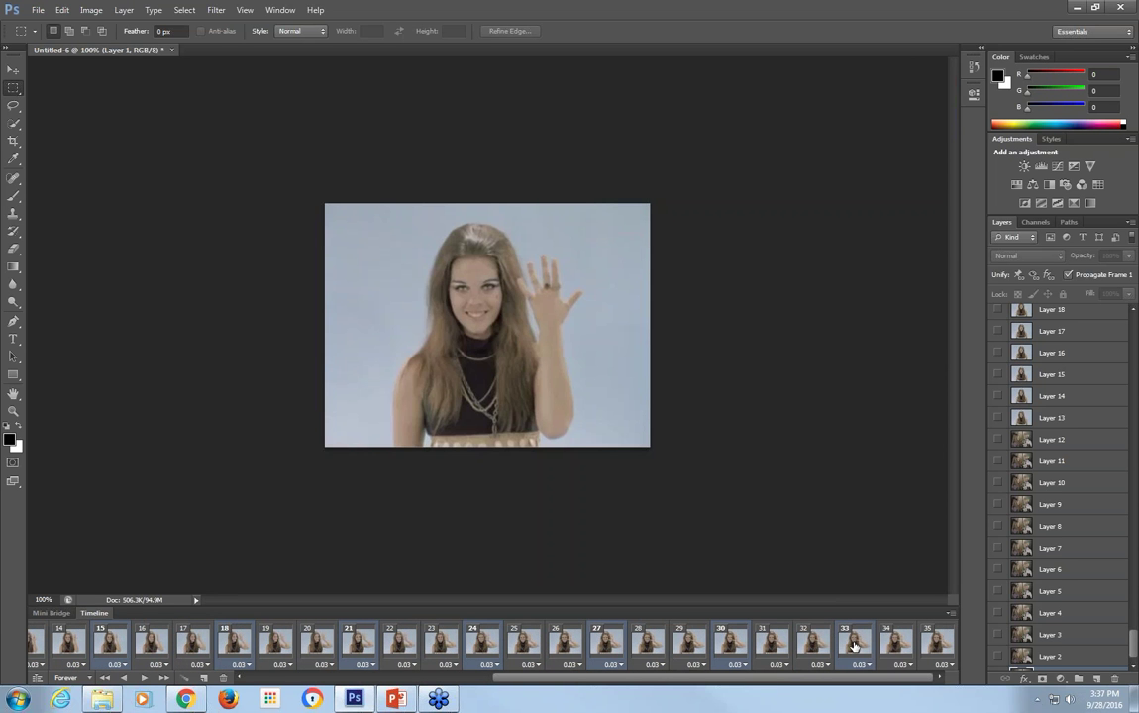
{"action": "left_click", "coordinate": [222, 679]}
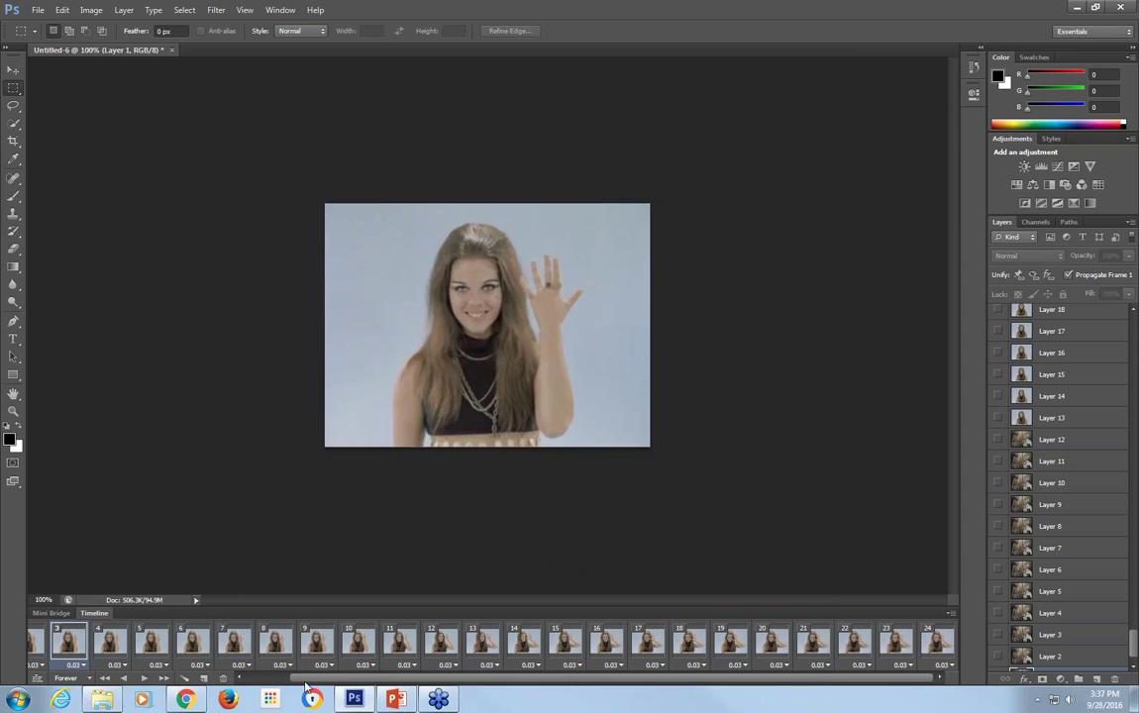
Play back the thinned-out animation from the start to check how fast the wave runs.
{"action": "left_click_drag", "start_coordinate": [306, 678], "coordinate": [234, 678]}
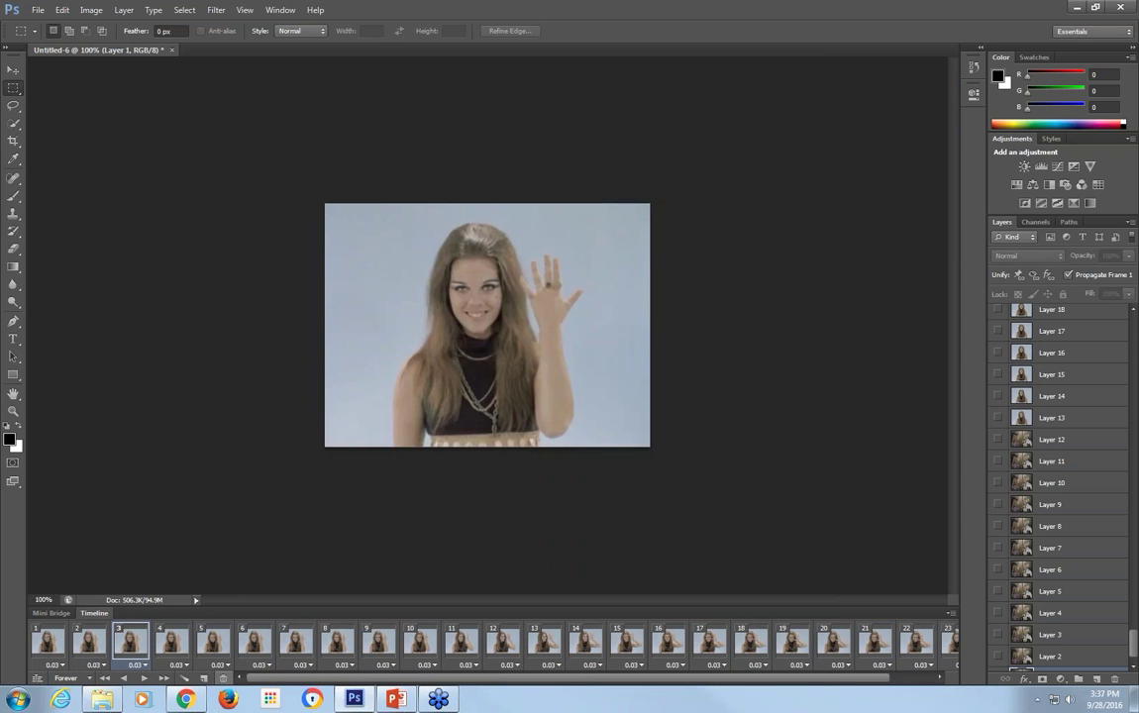
{"action": "left_click", "coordinate": [144, 679]}
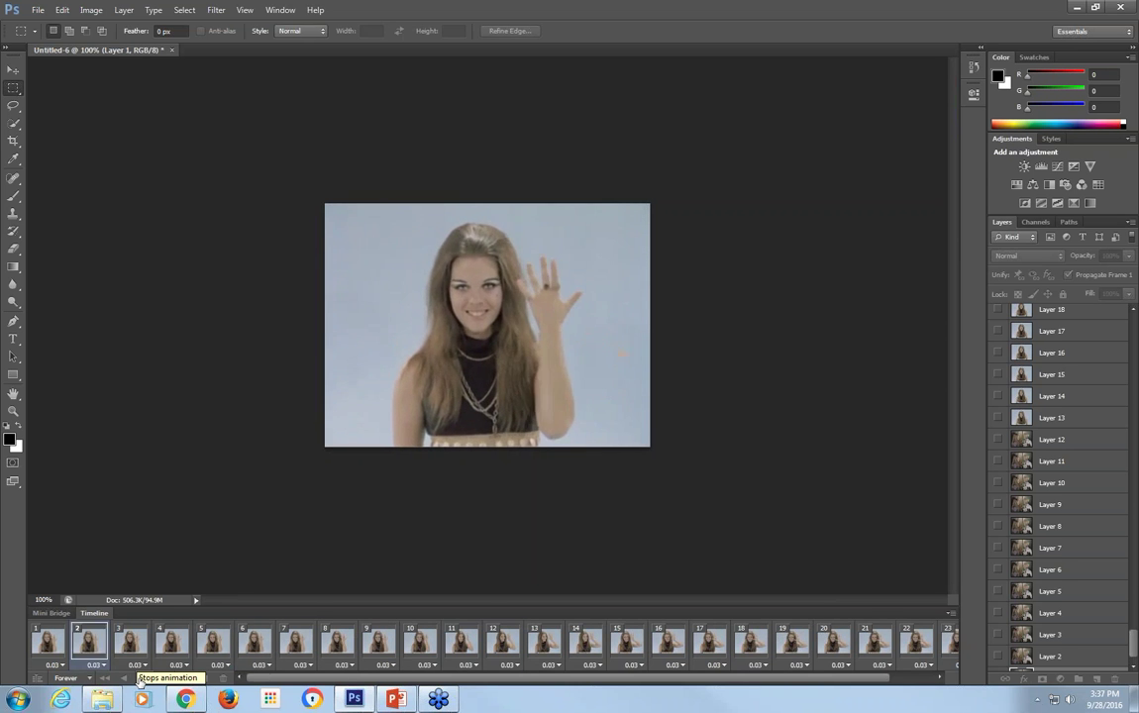
{"action": "left_click", "coordinate": [142, 679]}
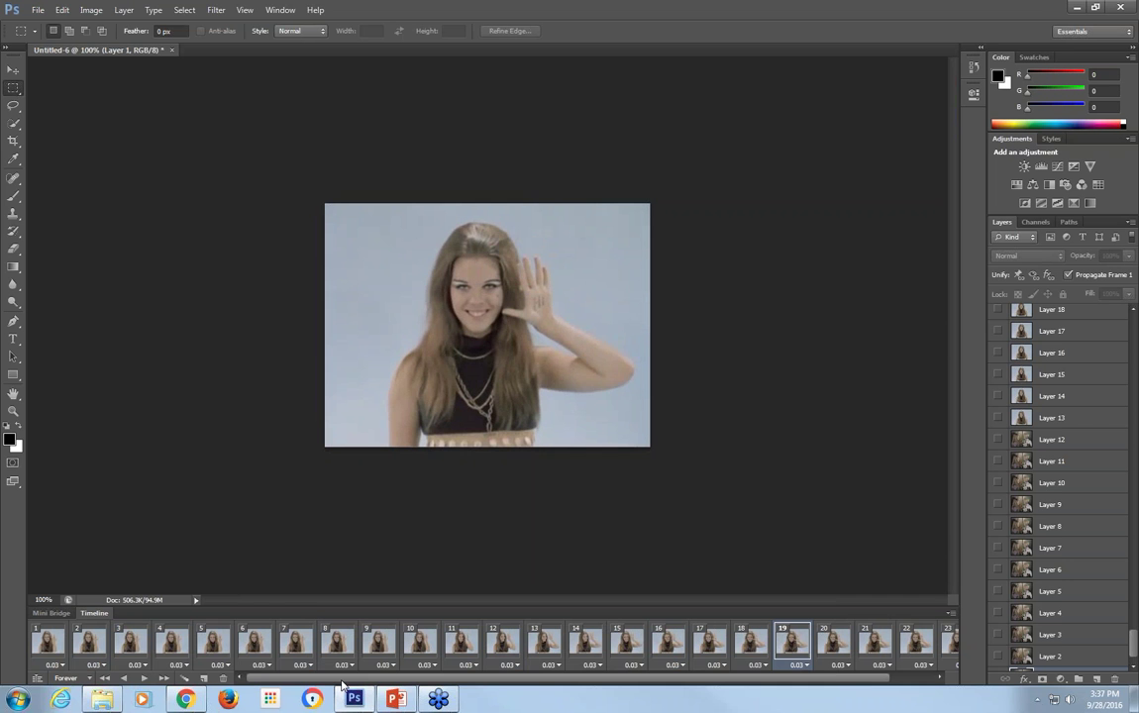
Set the delay of all frames, 1 through 24, to 0.1 seconds and preview the animation.
{"action": "left_click", "coordinate": [52, 642]}
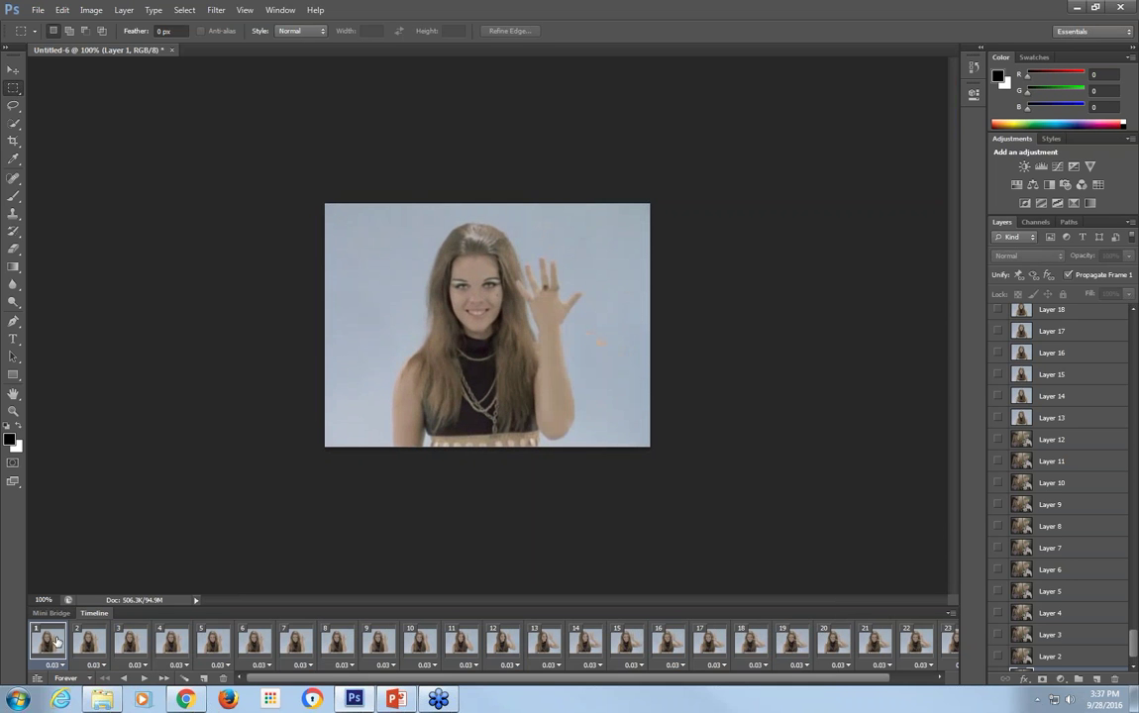
{"action": "left_click_drag", "start_coordinate": [871, 679], "coordinate": [941, 678]}
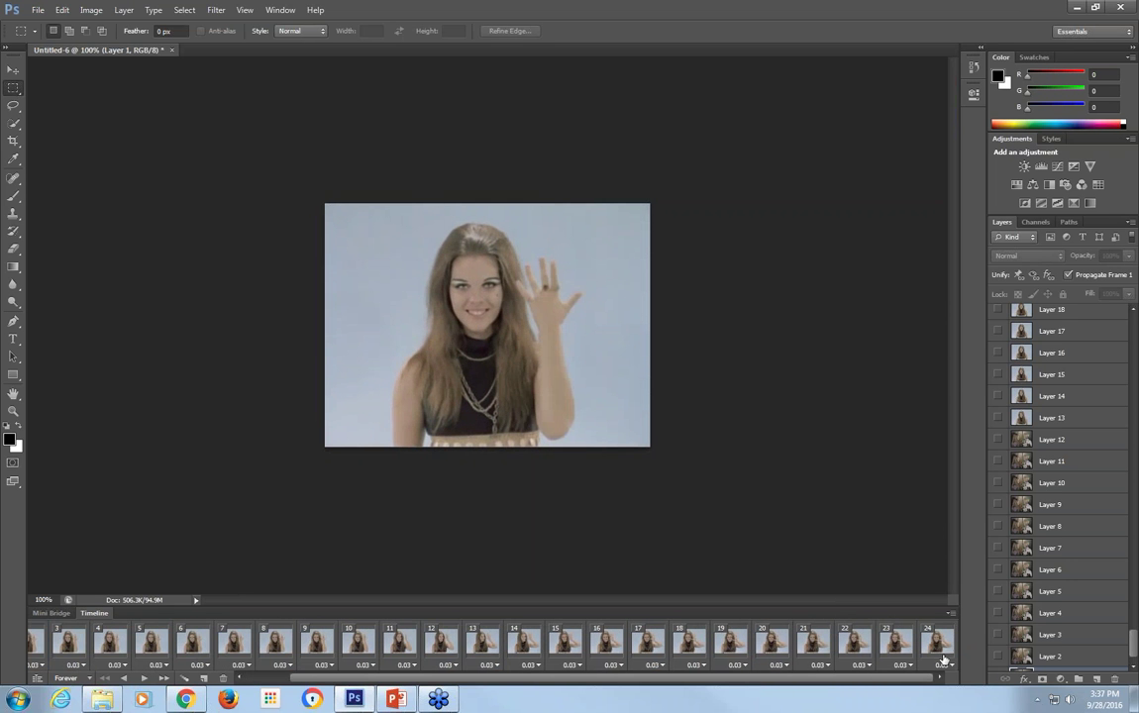
{"action": "left_click", "coordinate": [944, 668], "text": "shift"}
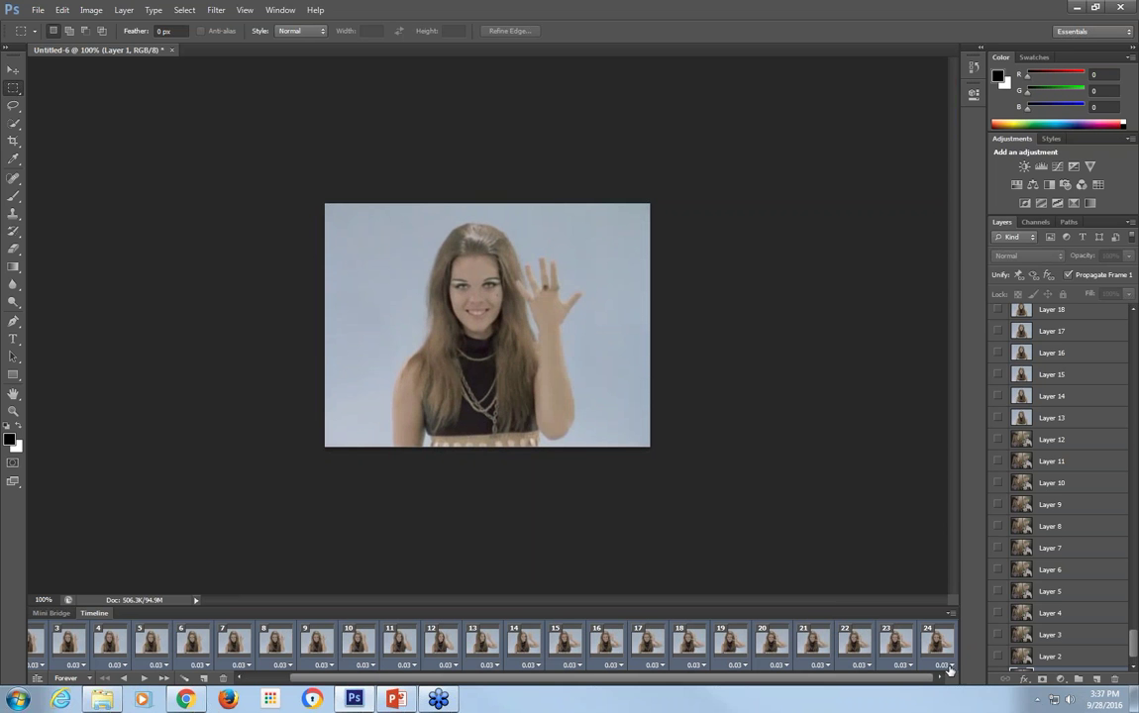
{"action": "left_click", "coordinate": [946, 665]}
{"action": "left_click", "coordinate": [953, 520]}
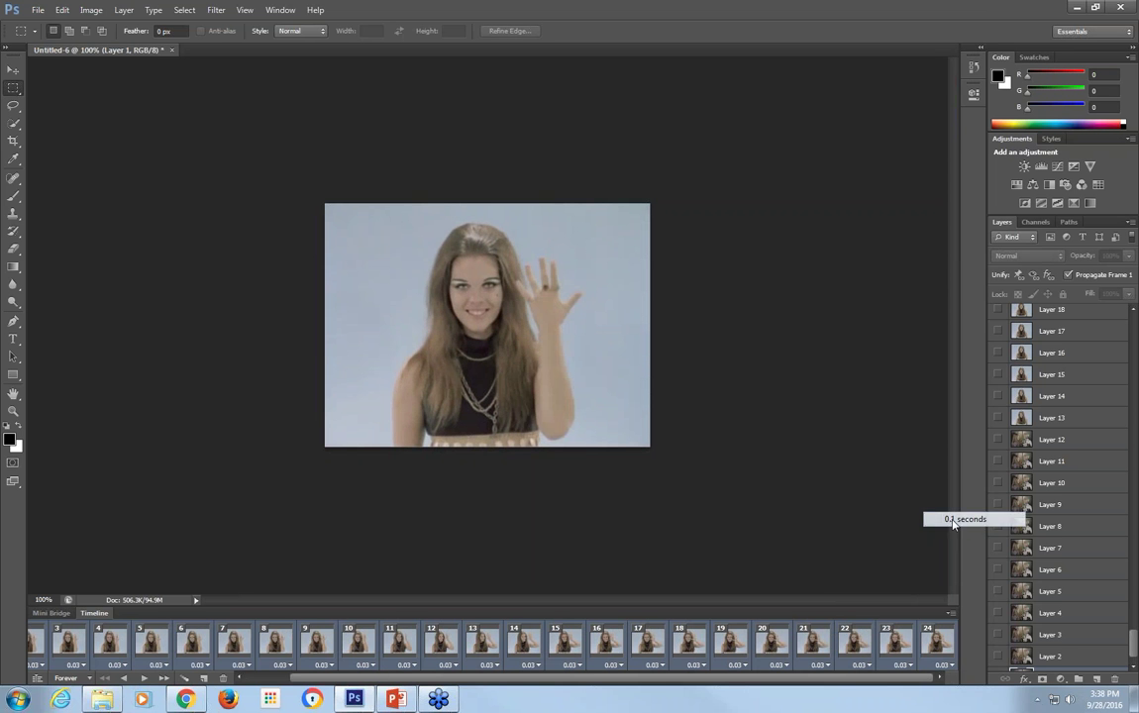
{"action": "left_click", "coordinate": [145, 680]}
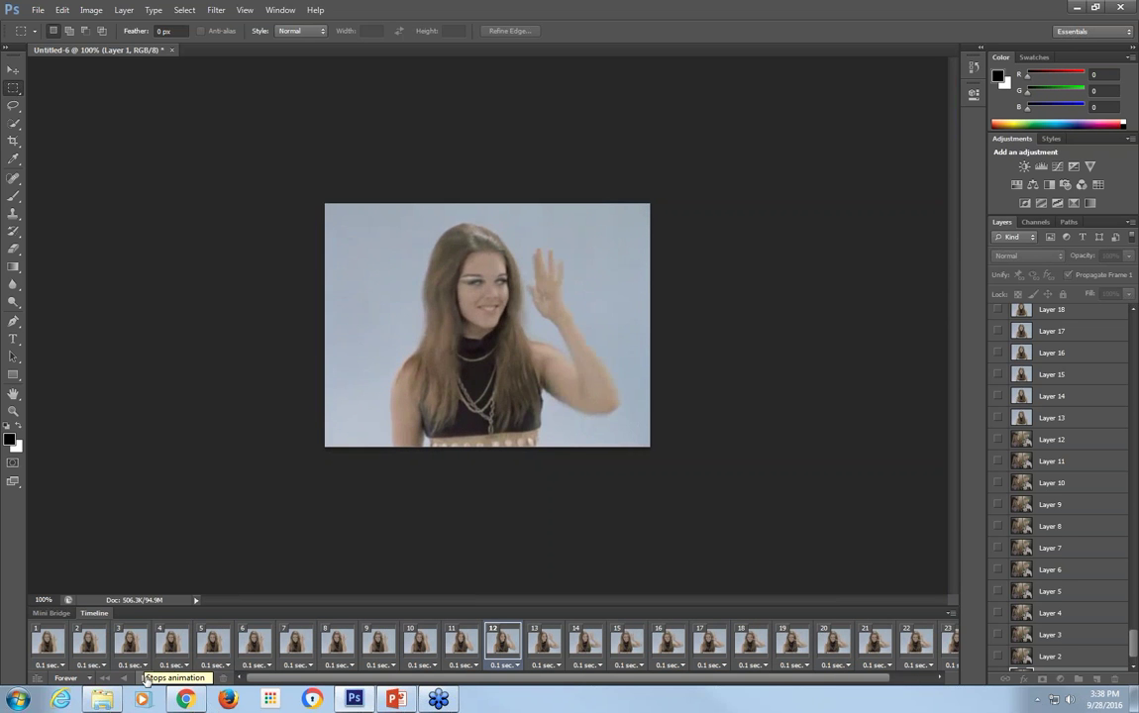
{"action": "left_click", "coordinate": [144, 680]}
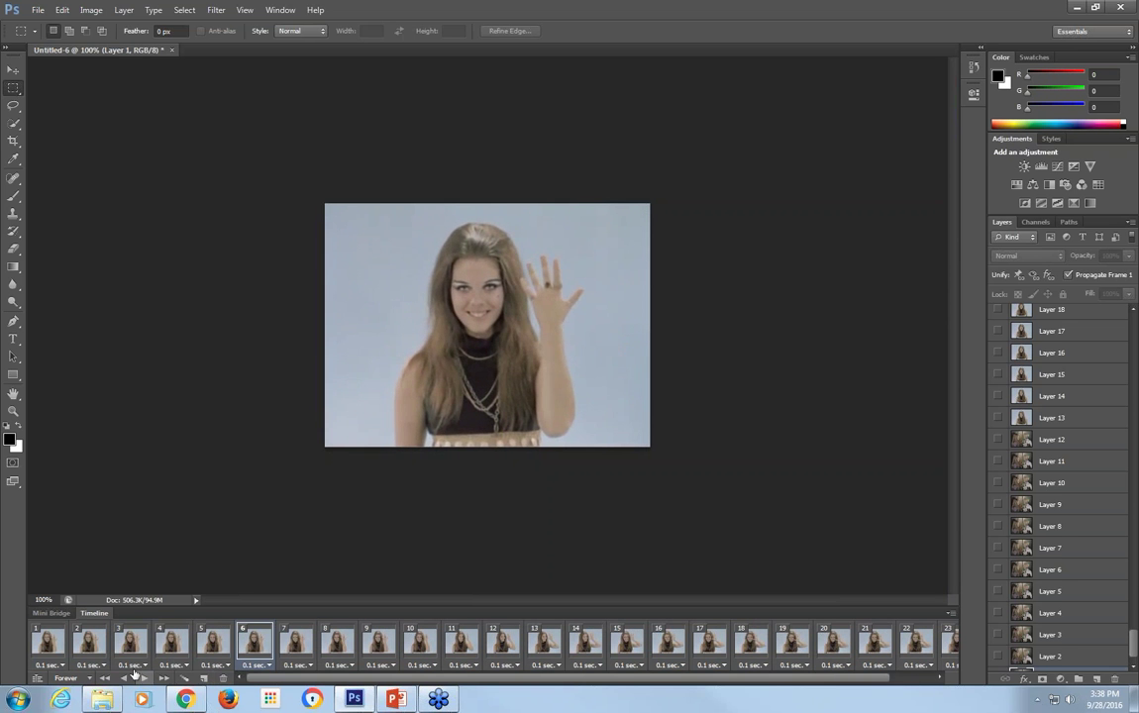
Set a custom delay of 0.07 seconds for all 24 frames and play the animation.
{"action": "left_click", "coordinate": [73, 644]}
{"action": "left_click", "coordinate": [57, 645]}
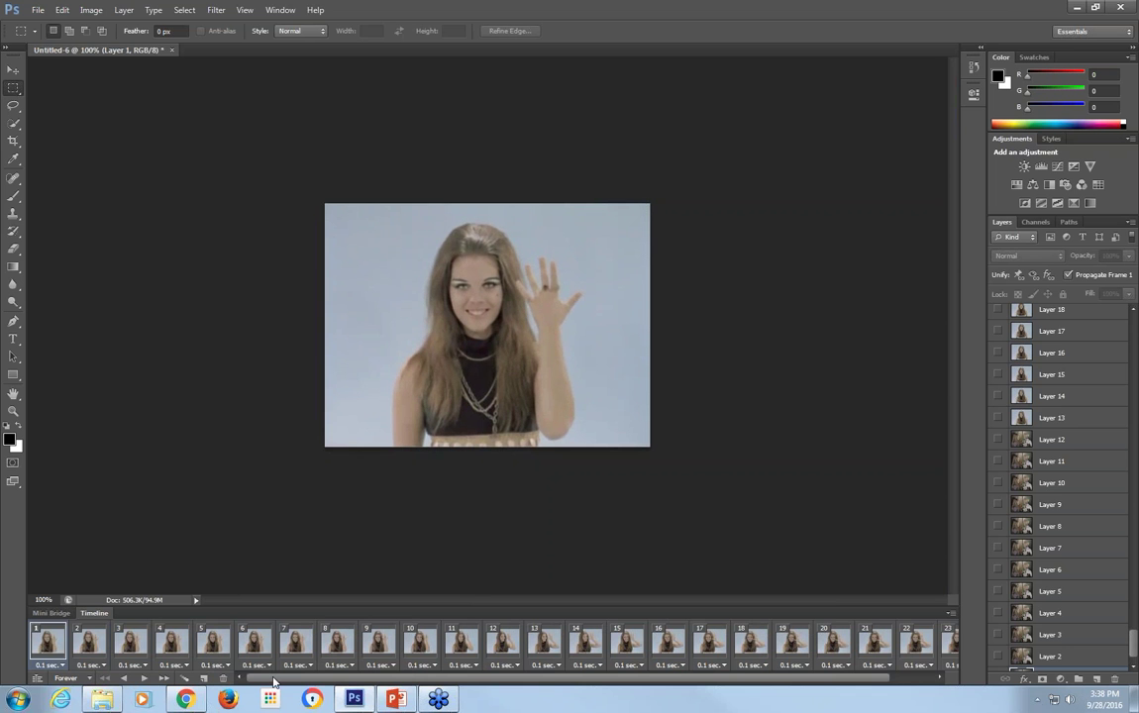
{"action": "left_click_drag", "start_coordinate": [274, 681], "coordinate": [326, 681]}
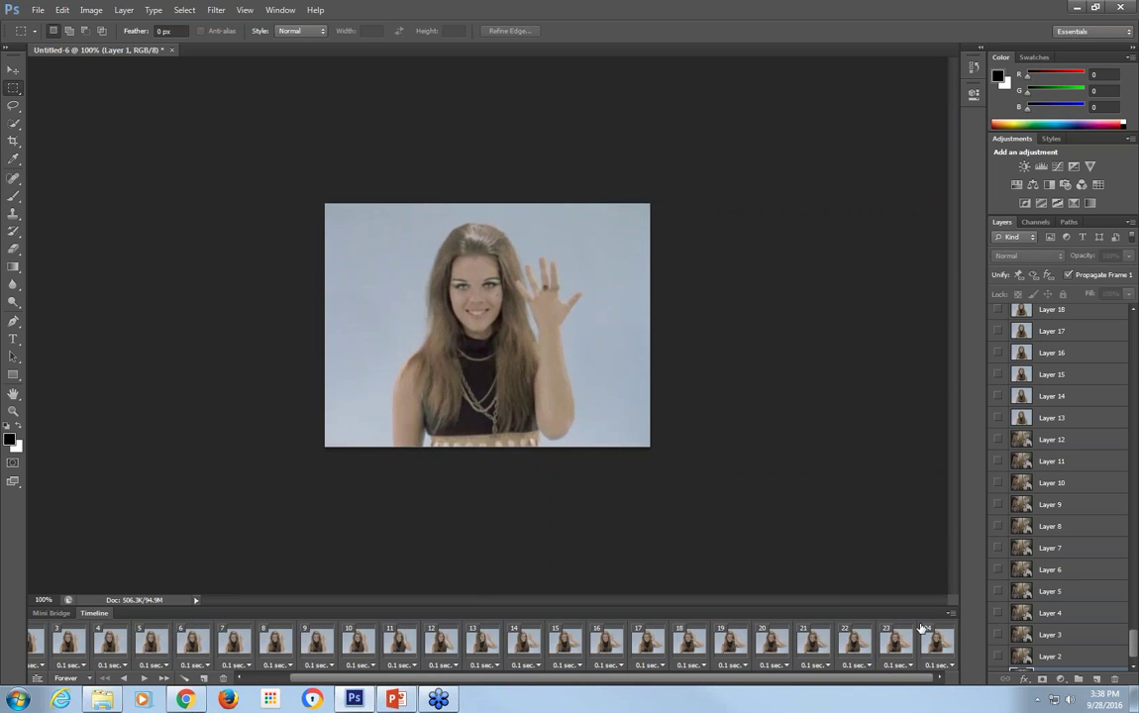
{"action": "left_click", "coordinate": [951, 669]}
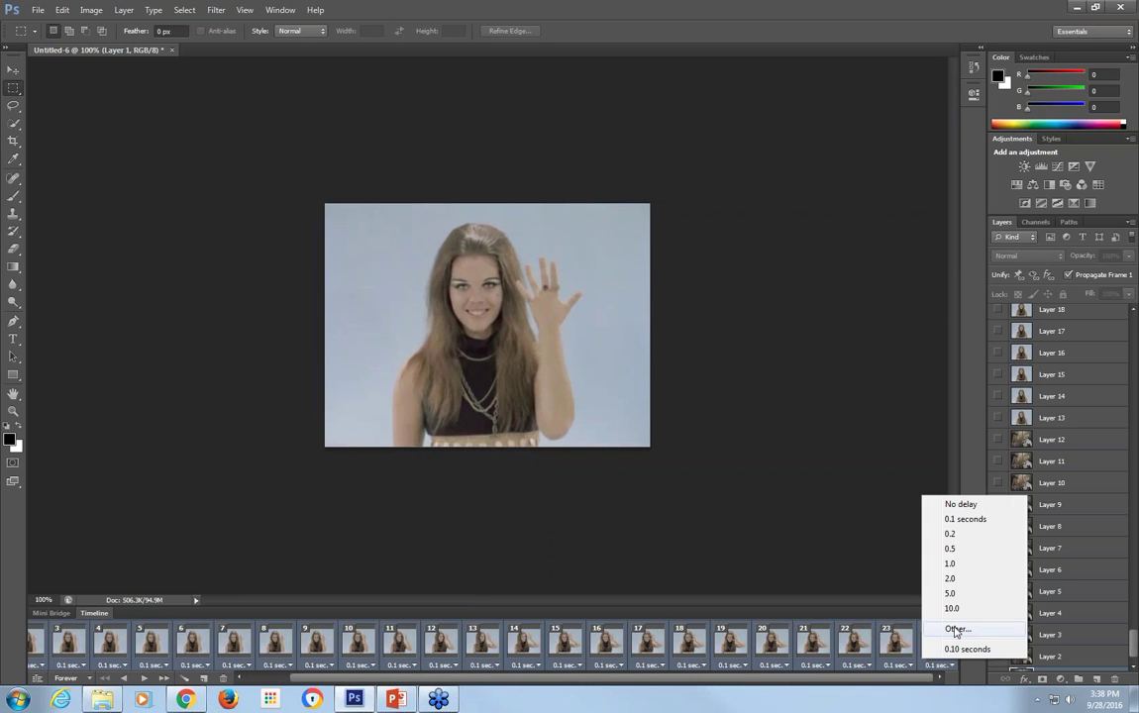
{"action": "left_click", "coordinate": [955, 630]}
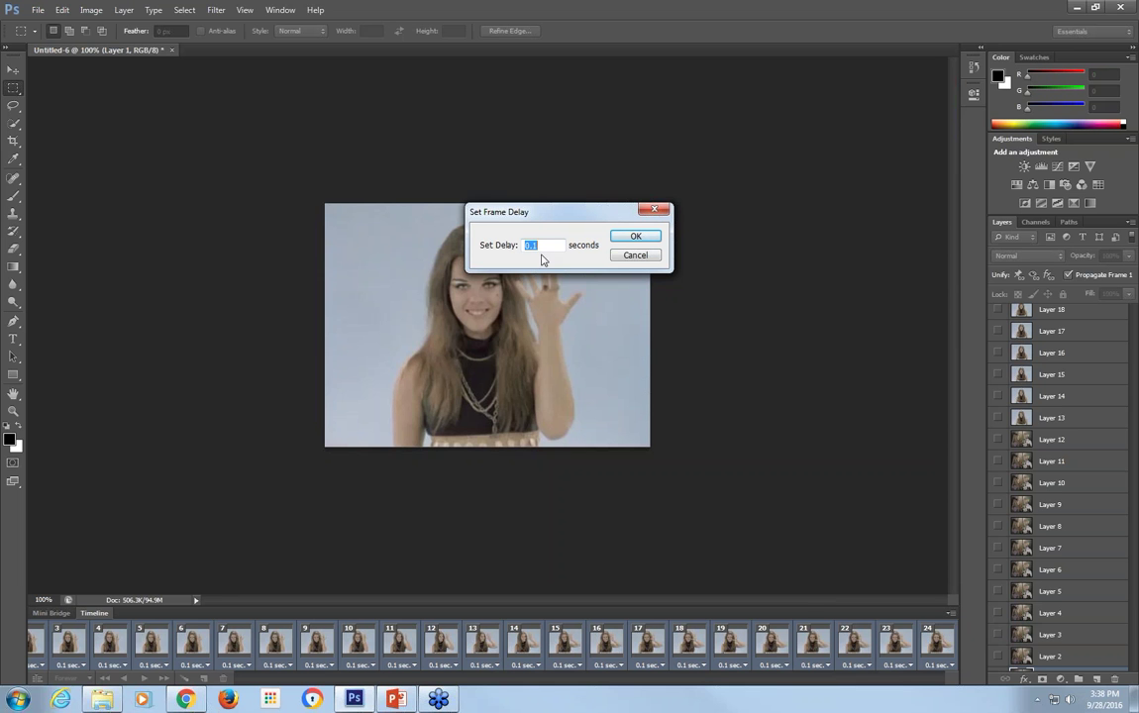
{"action": "type", "text": ".07"}
{"action": "left_click", "coordinate": [634, 235]}
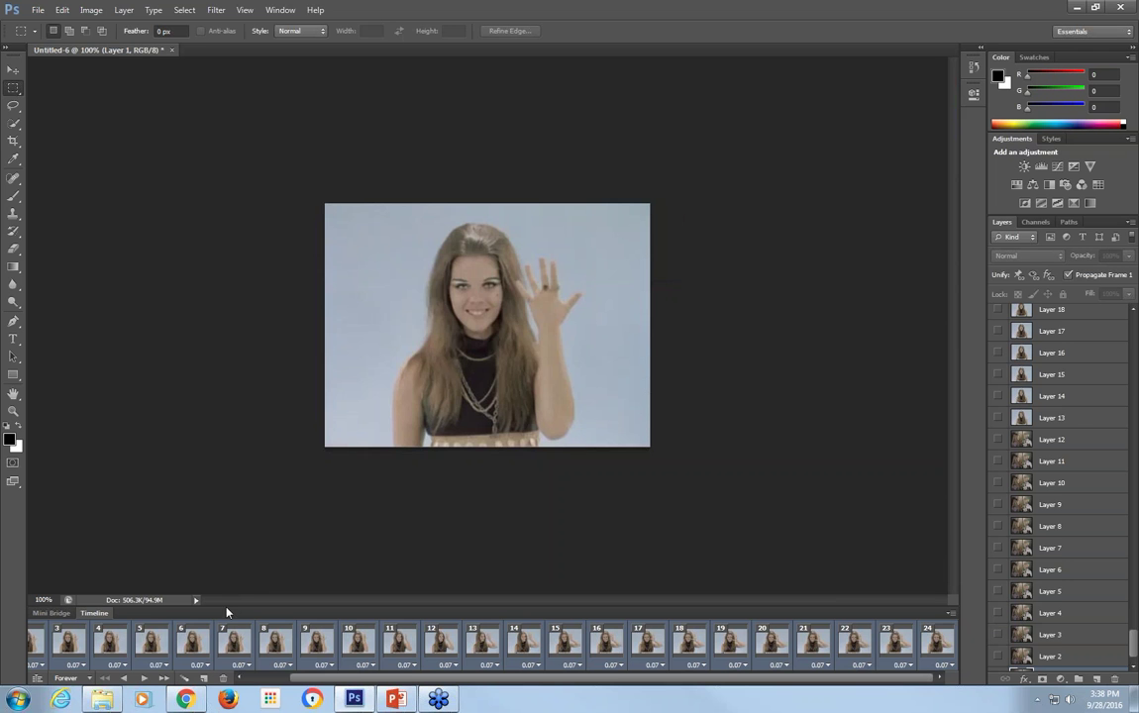
{"action": "left_click", "coordinate": [144, 678]}
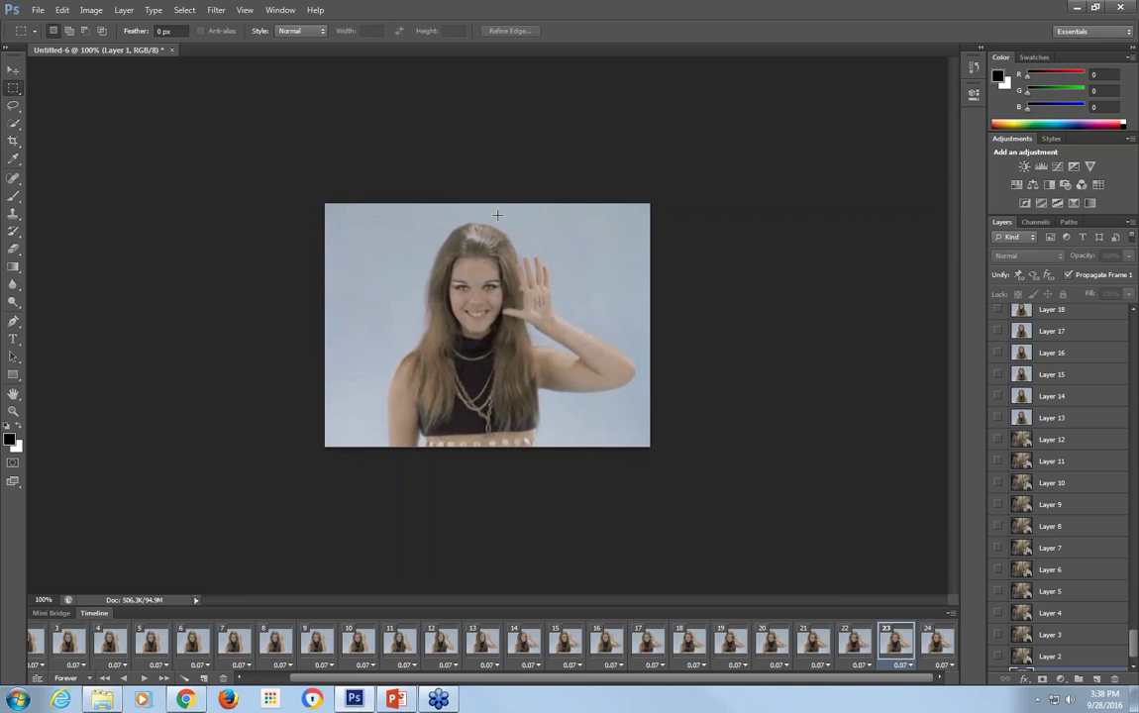
Check the image's pixel dimensions in the Image Size settings and leave without changing them.
{"action": "left_click", "coordinate": [91, 10]}
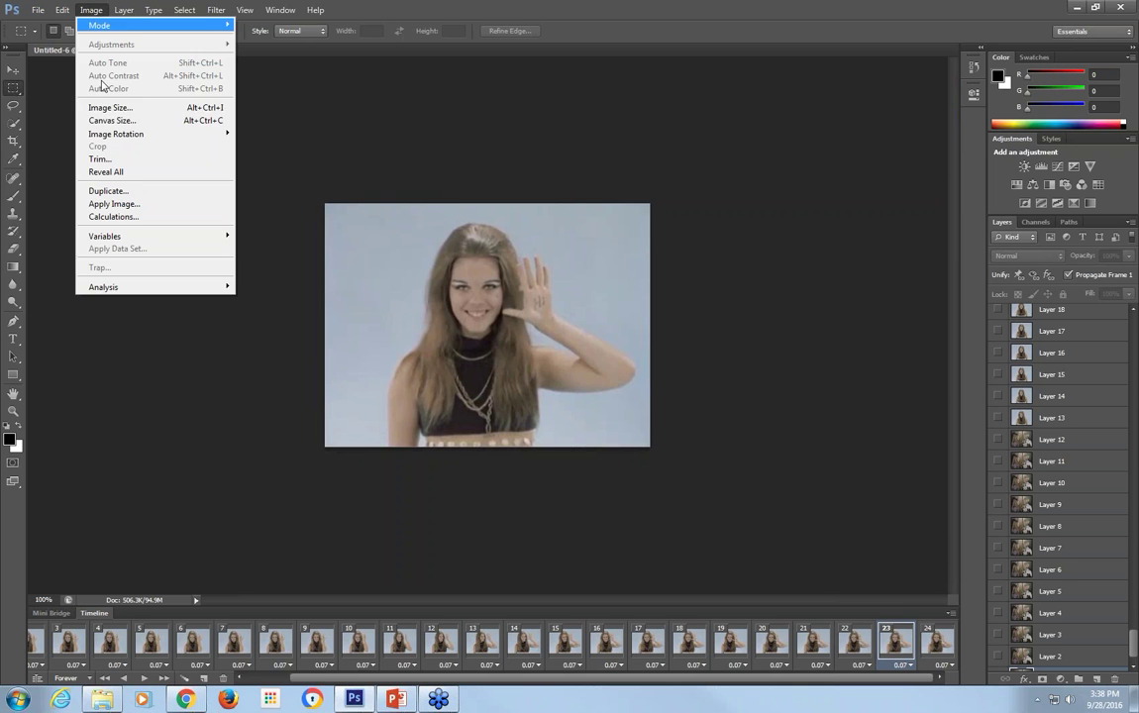
{"action": "left_click", "coordinate": [110, 108]}
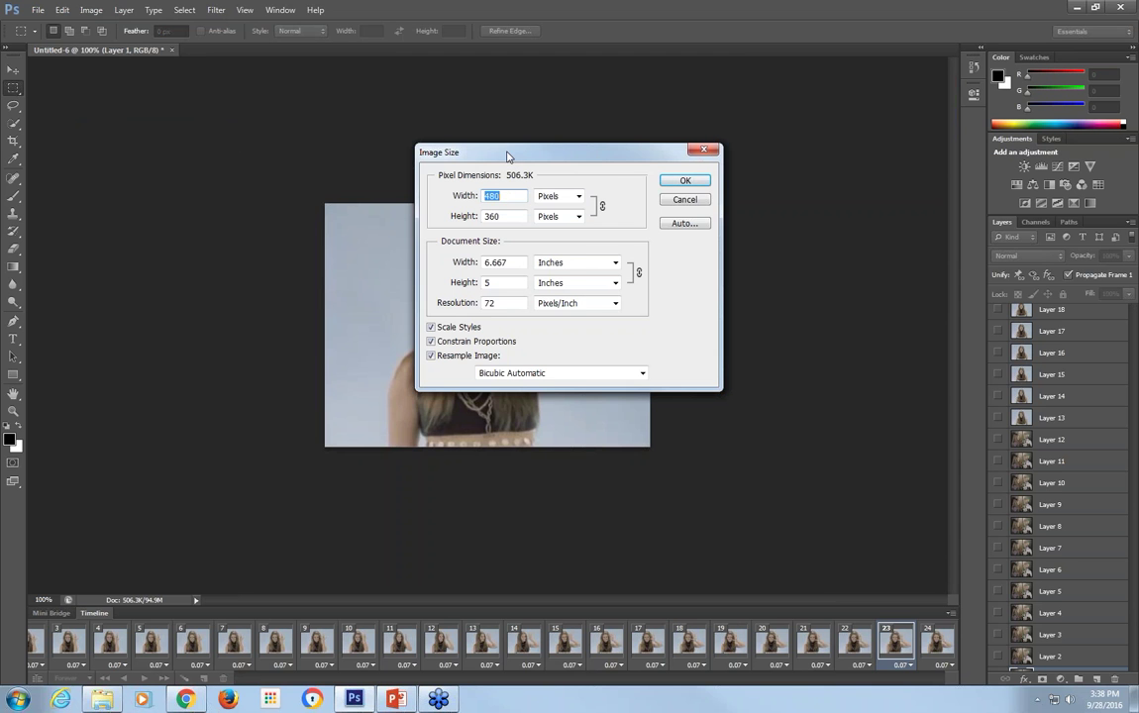
{"action": "left_click_drag", "start_coordinate": [503, 158], "coordinate": [501, 163]}
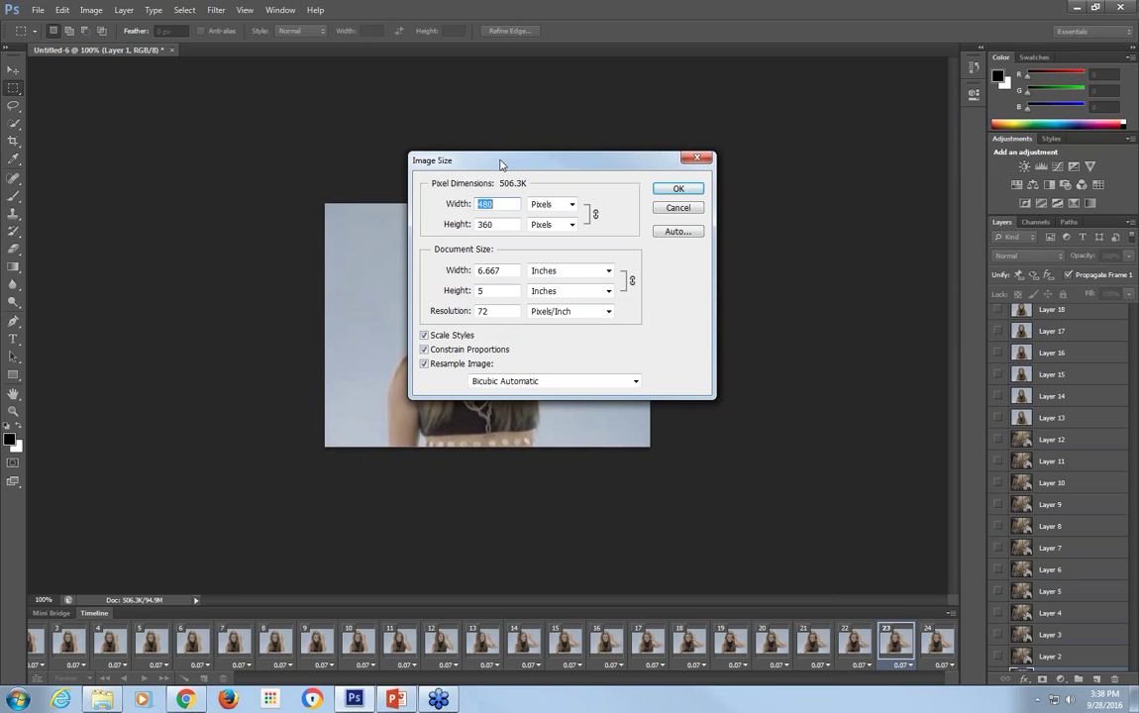
{"action": "left_click_drag", "start_coordinate": [501, 165], "coordinate": [707, 124]}
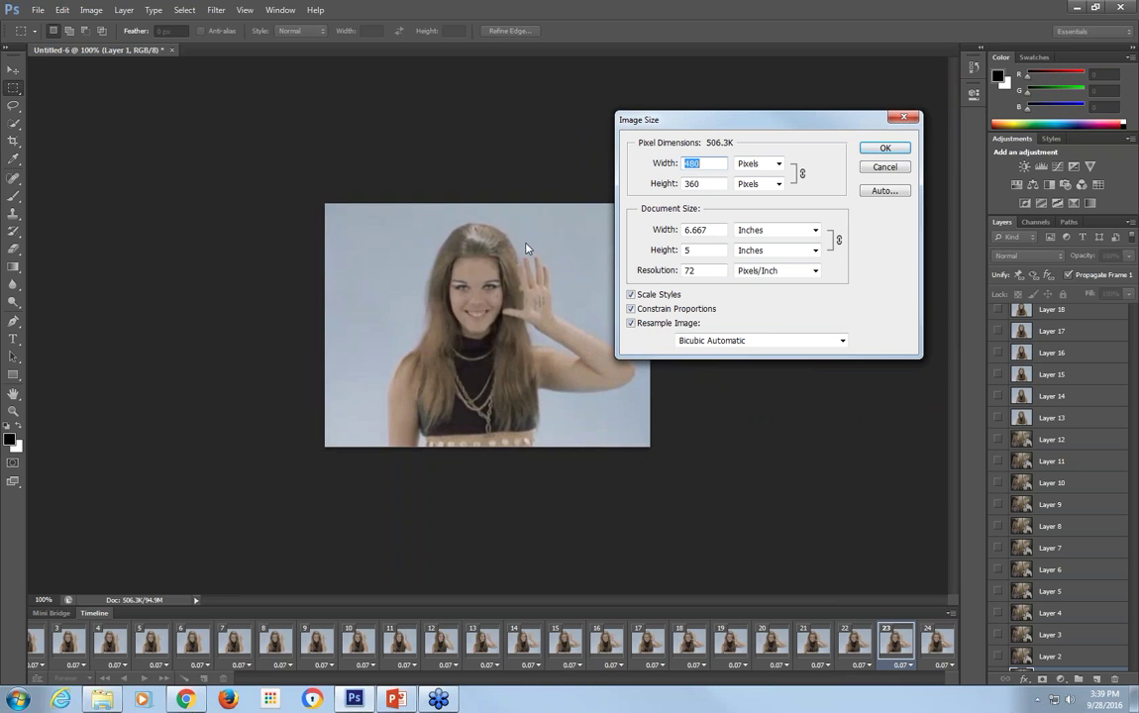
{"action": "left_click", "coordinate": [885, 168]}
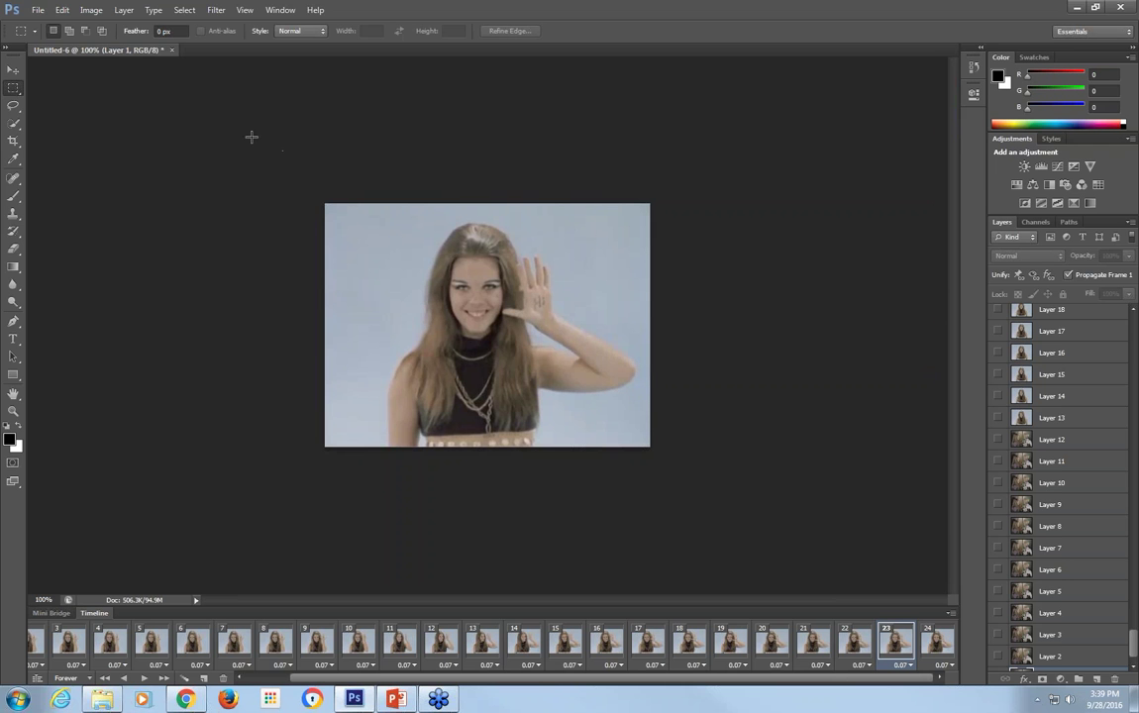
Open the Save for Web export settings, apply the GIF 128 Dithered preset and set the colors to 256.
{"action": "left_click", "coordinate": [40, 11]}
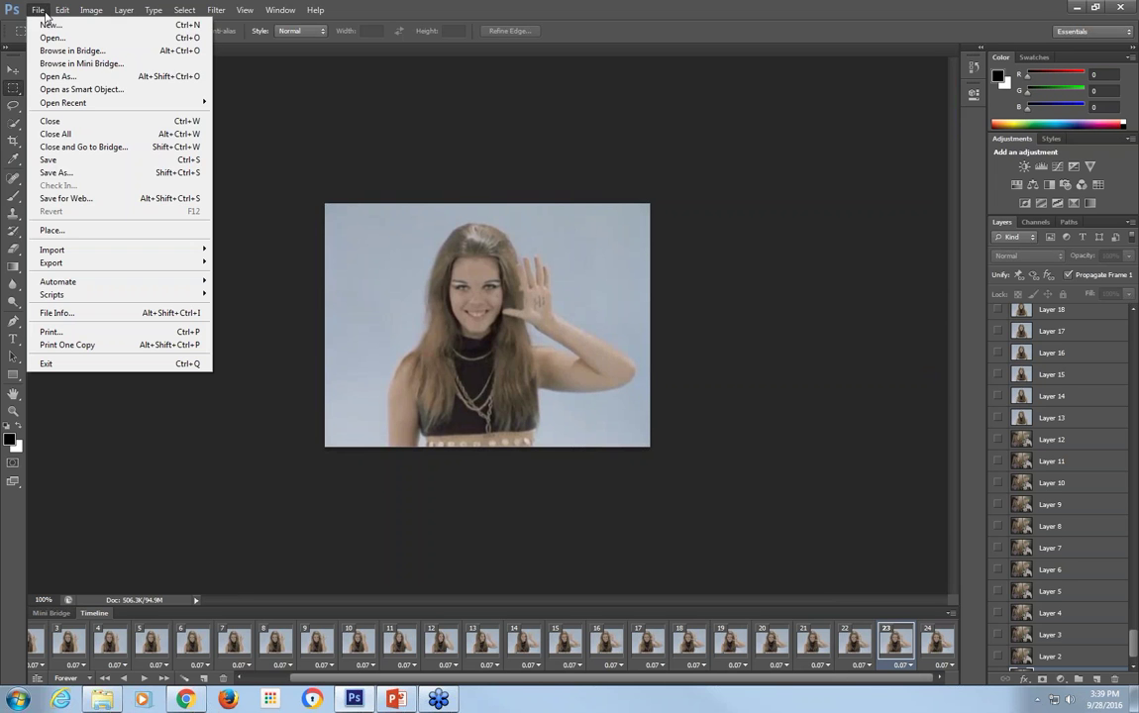
{"action": "left_click", "coordinate": [100, 201]}
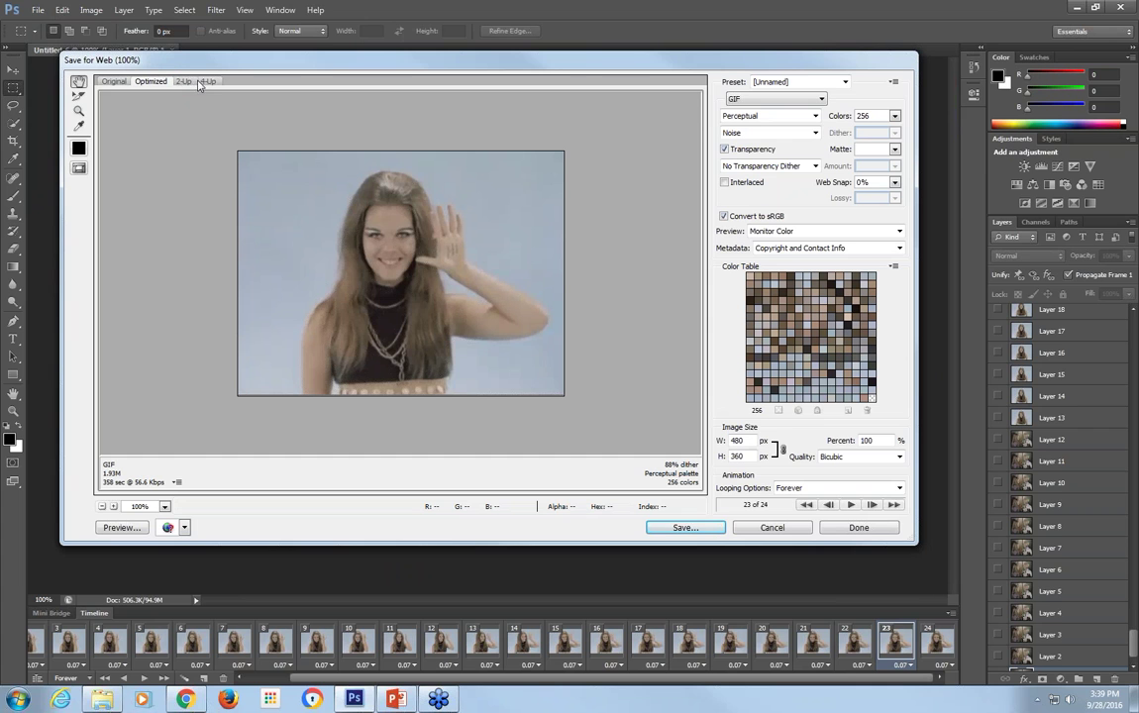
{"action": "left_click", "coordinate": [837, 82]}
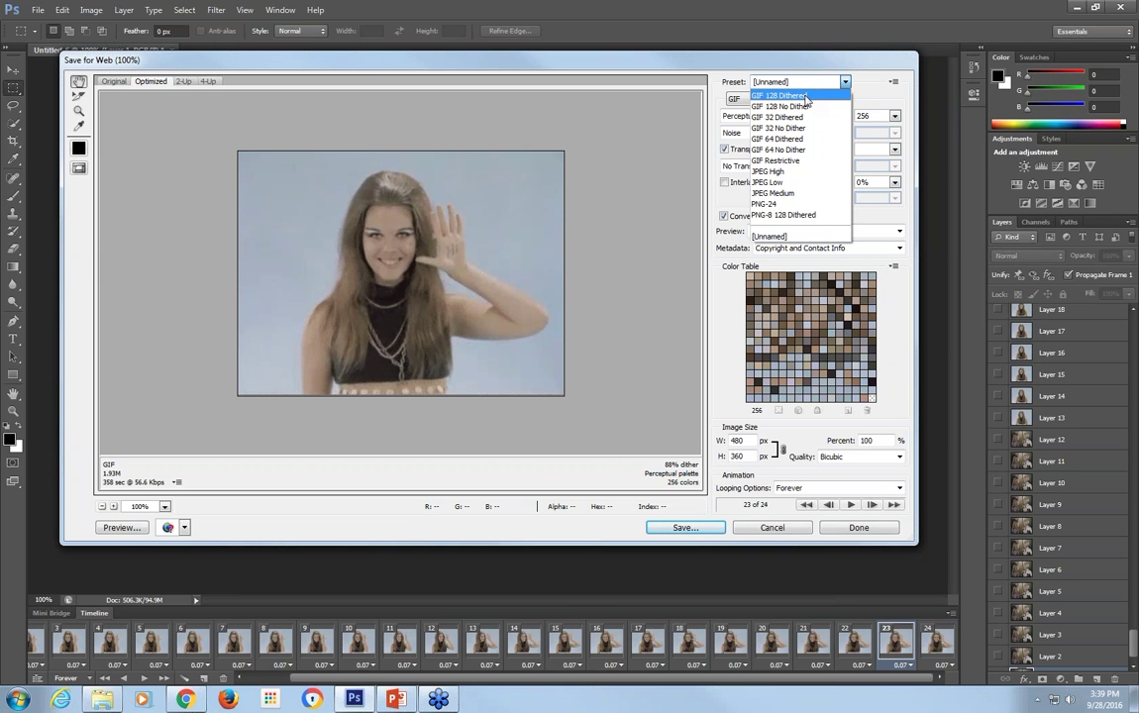
{"action": "left_click", "coordinate": [805, 96]}
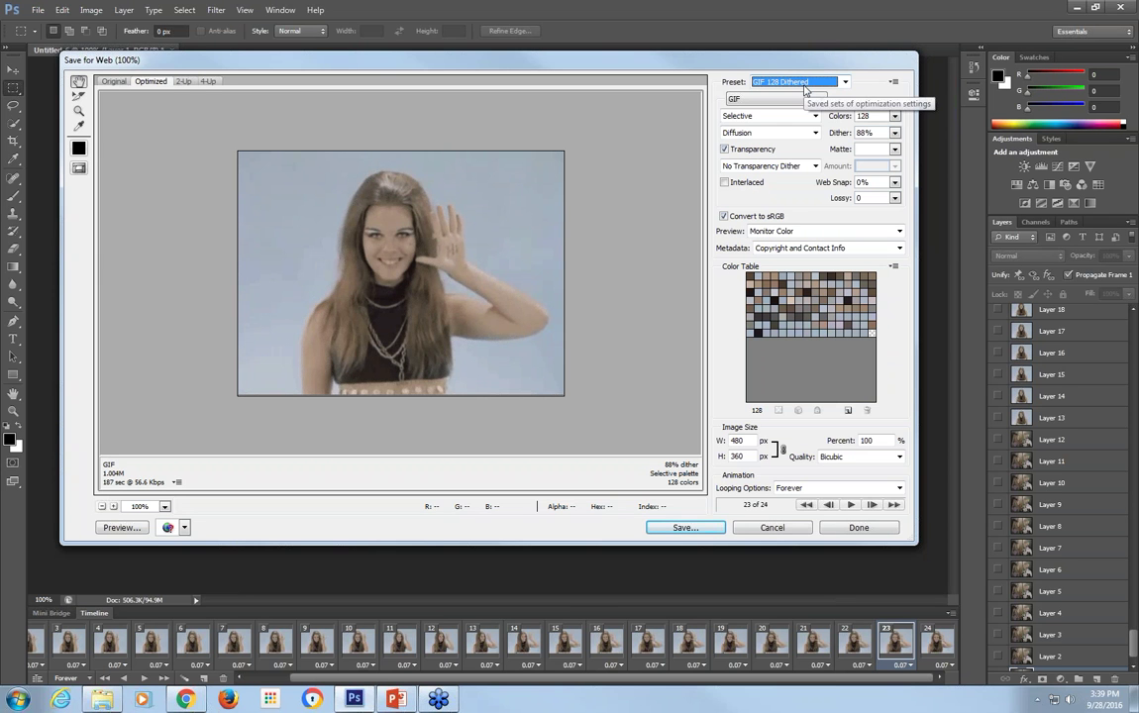
{"action": "left_click", "coordinate": [894, 115]}
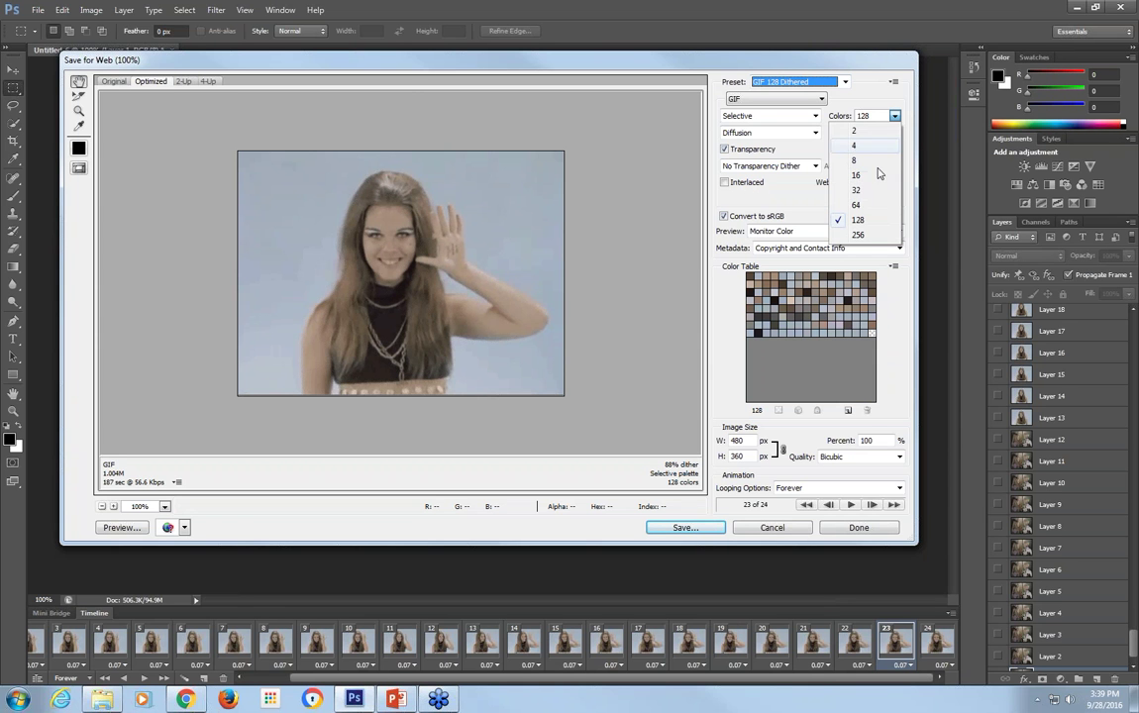
{"action": "left_click", "coordinate": [859, 235]}
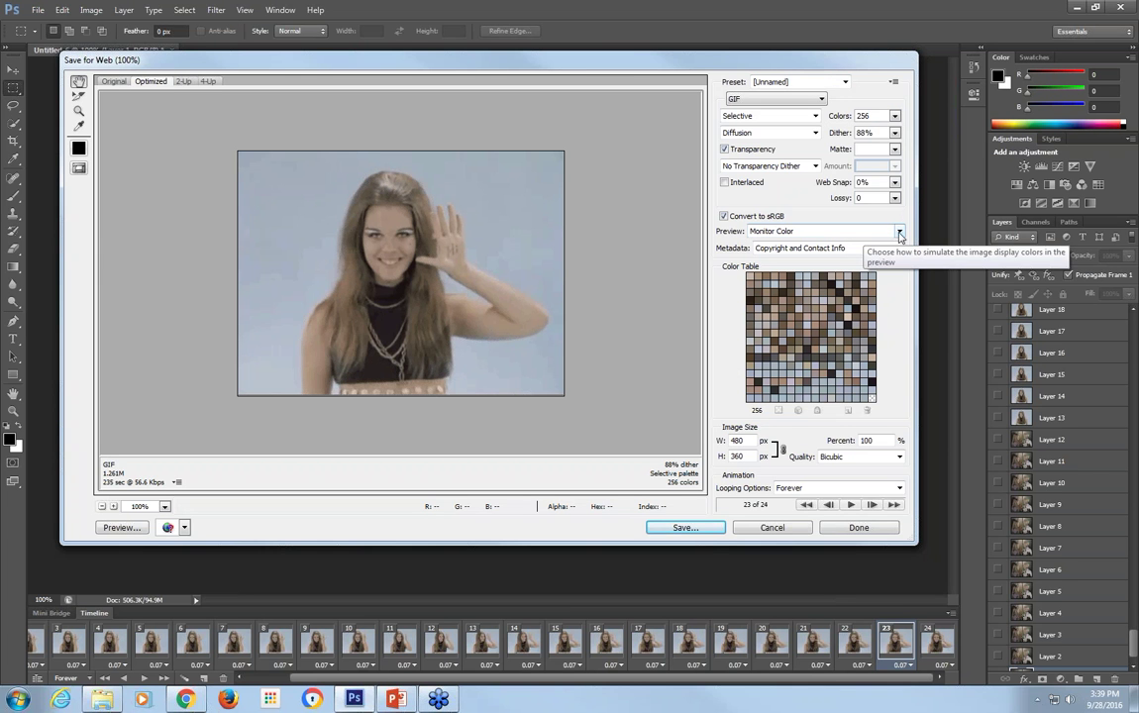
Try the Perceptual palette with Noise dither, play the export preview and leave without saving.
{"action": "left_click", "coordinate": [790, 119]}
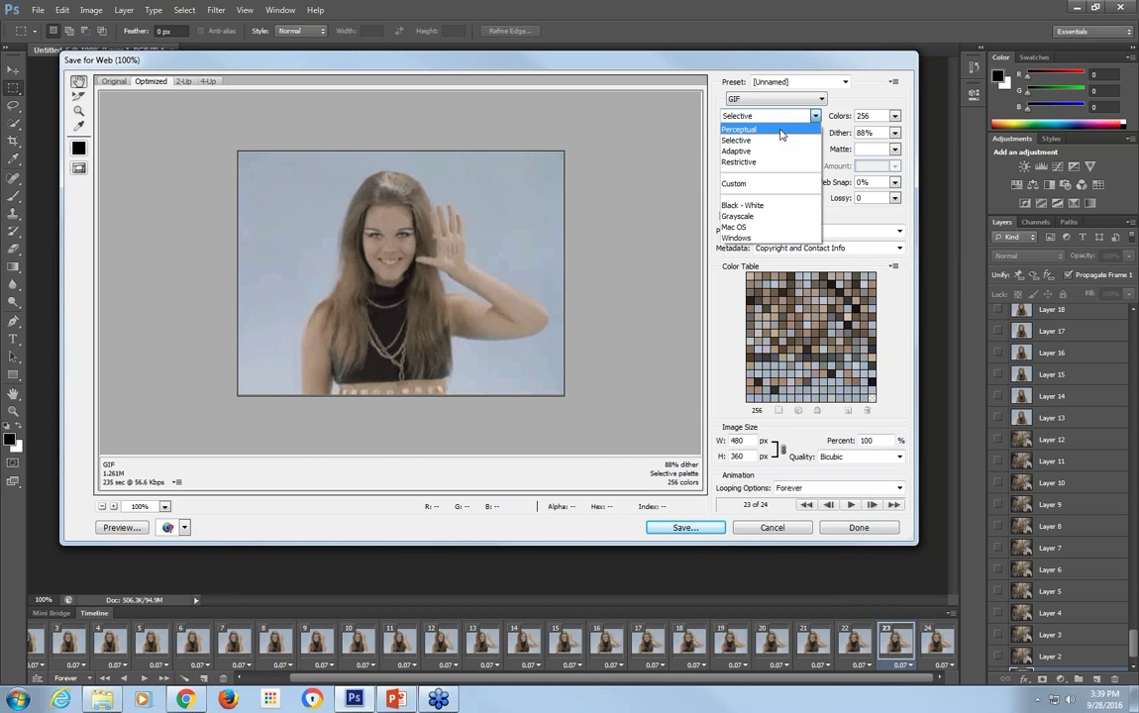
{"action": "left_click", "coordinate": [767, 128]}
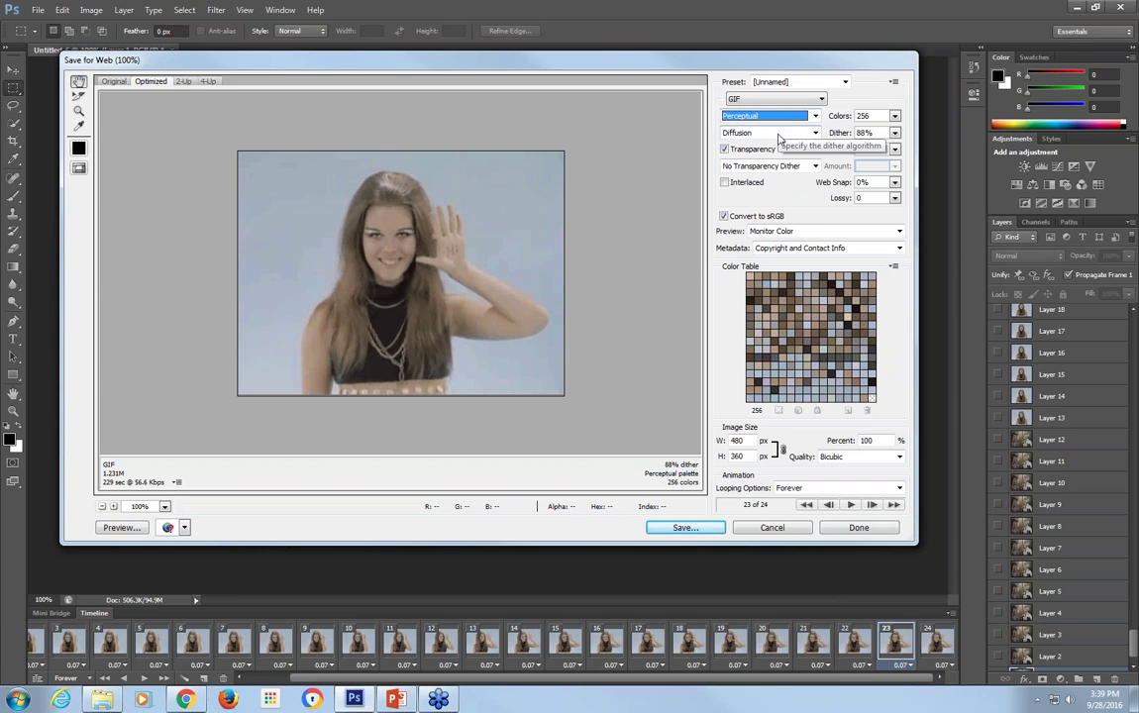
{"action": "left_click", "coordinate": [780, 133]}
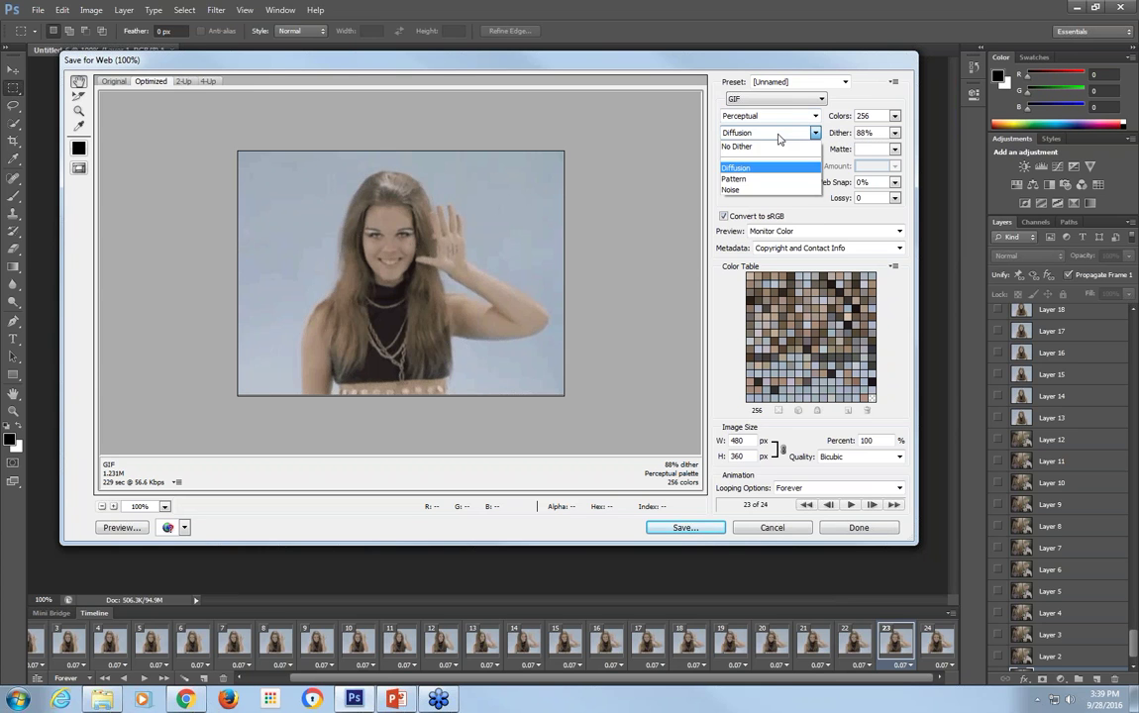
{"action": "left_click", "coordinate": [758, 191]}
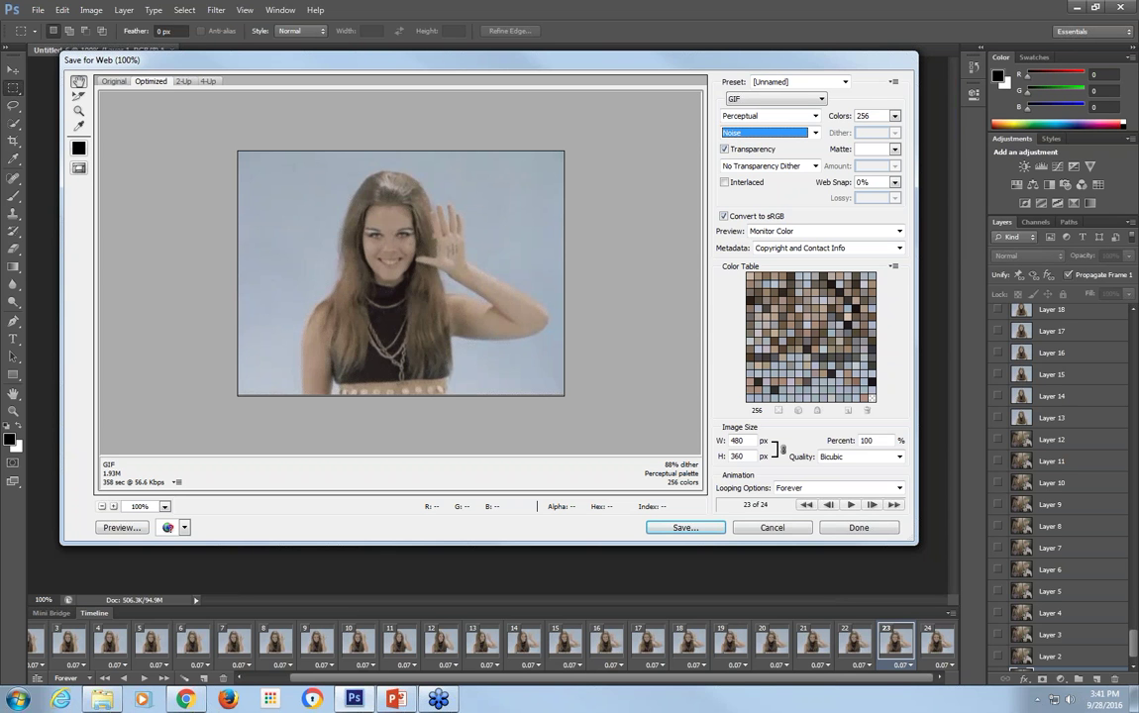
{"action": "left_click", "coordinate": [851, 505]}
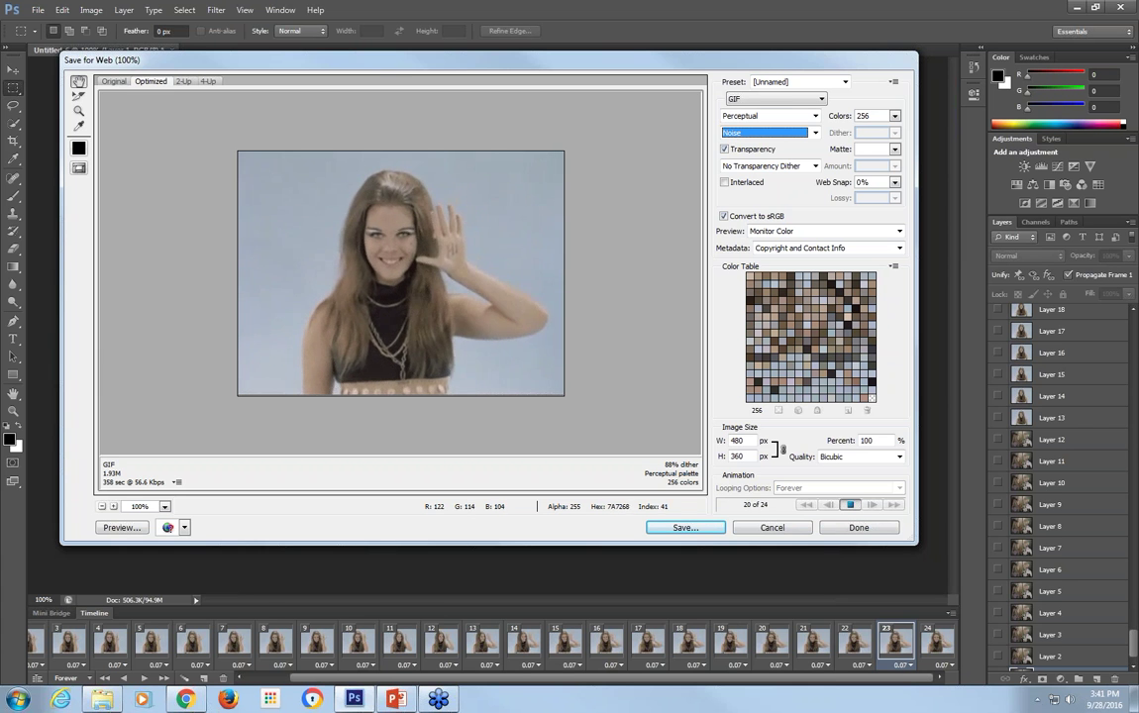
{"action": "left_click", "coordinate": [792, 528]}
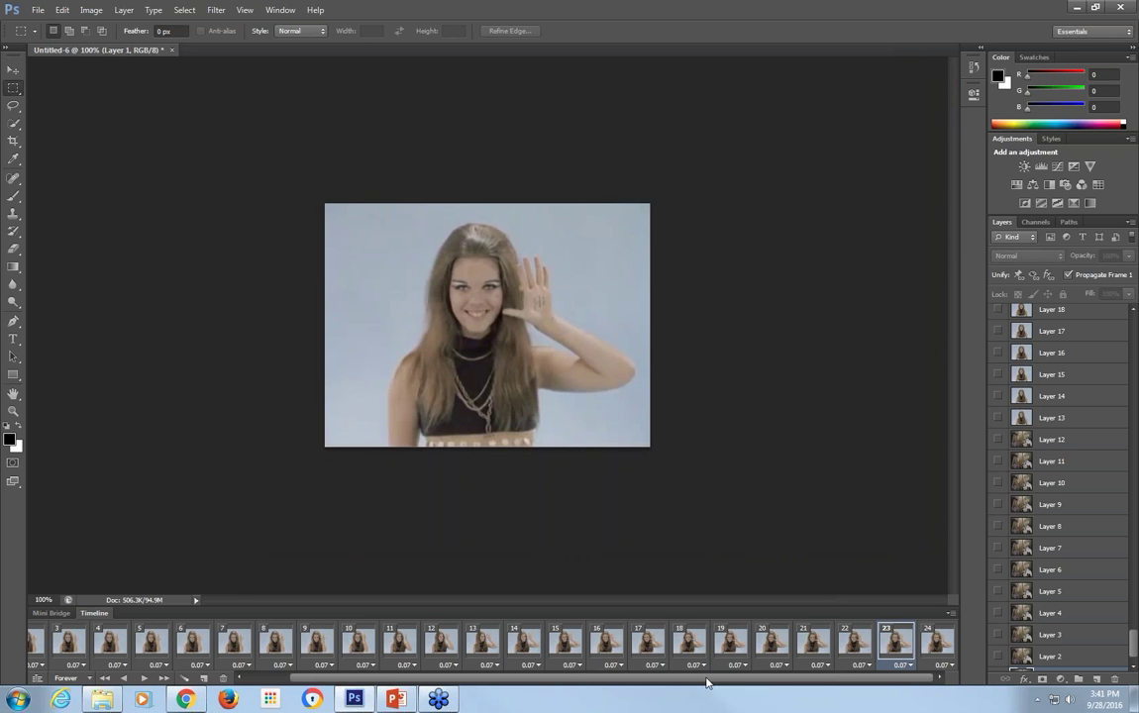
Select all animation frames from 1 through 24 and copy them.
{"action": "left_click", "coordinate": [256, 680]}
{"action": "left_click", "coordinate": [49, 641]}
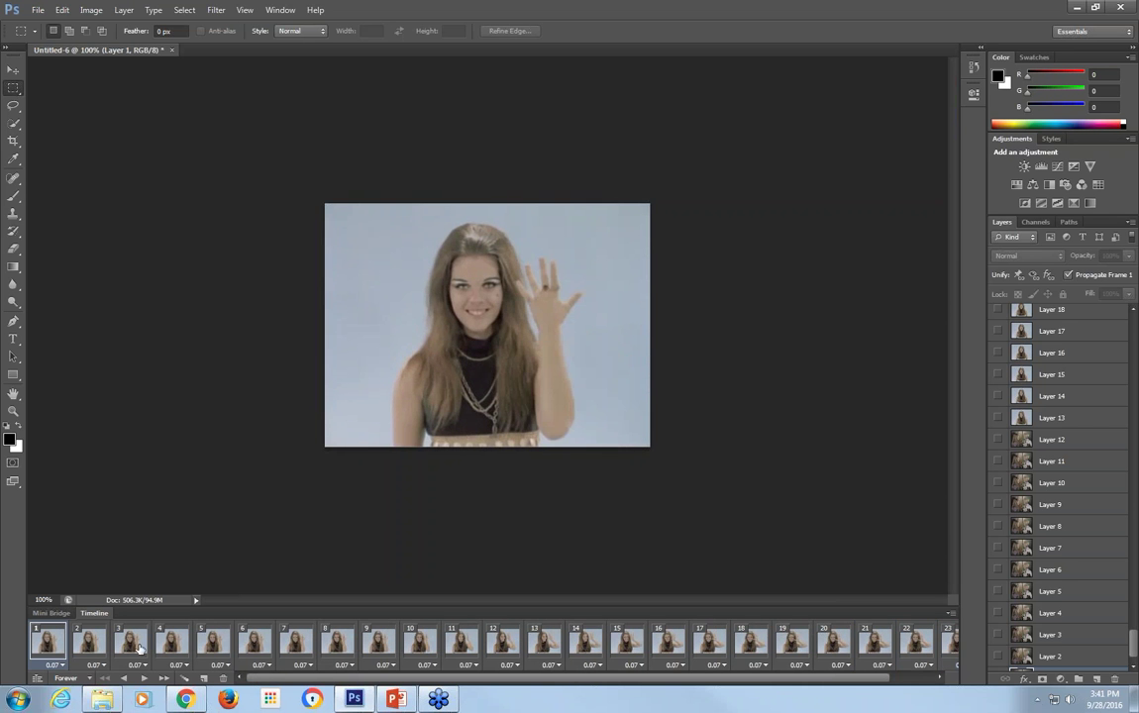
{"action": "left_click_drag", "start_coordinate": [750, 679], "coordinate": [797, 680]}
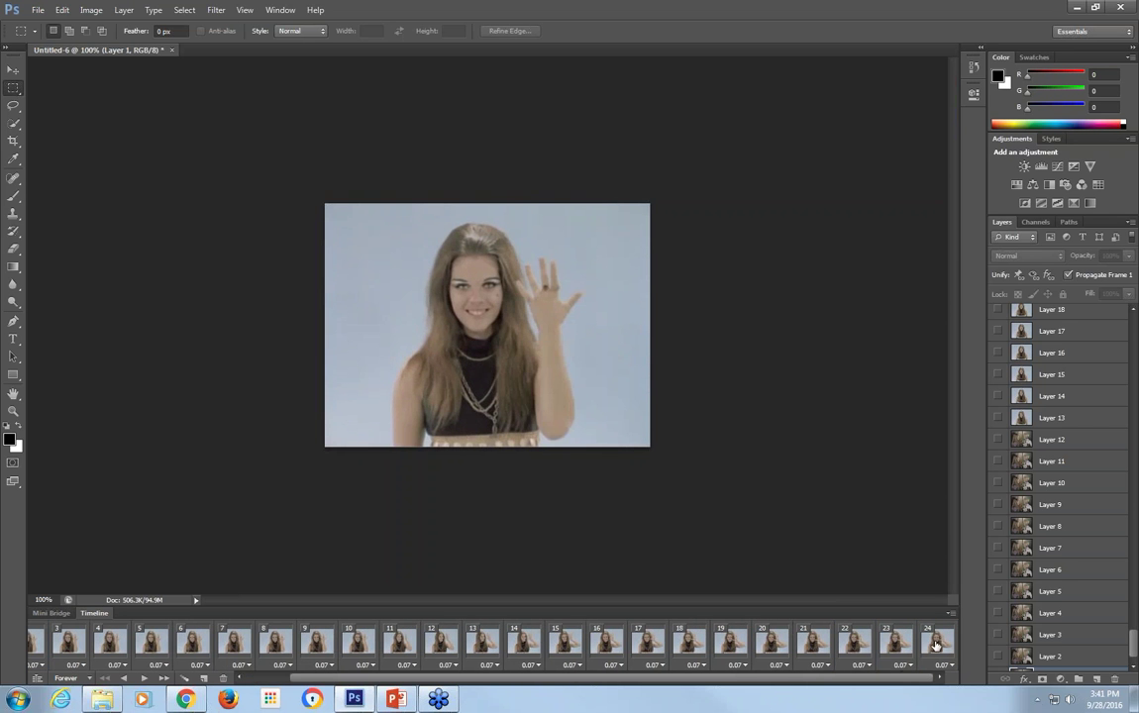
{"action": "left_click", "coordinate": [936, 646], "text": "shift"}
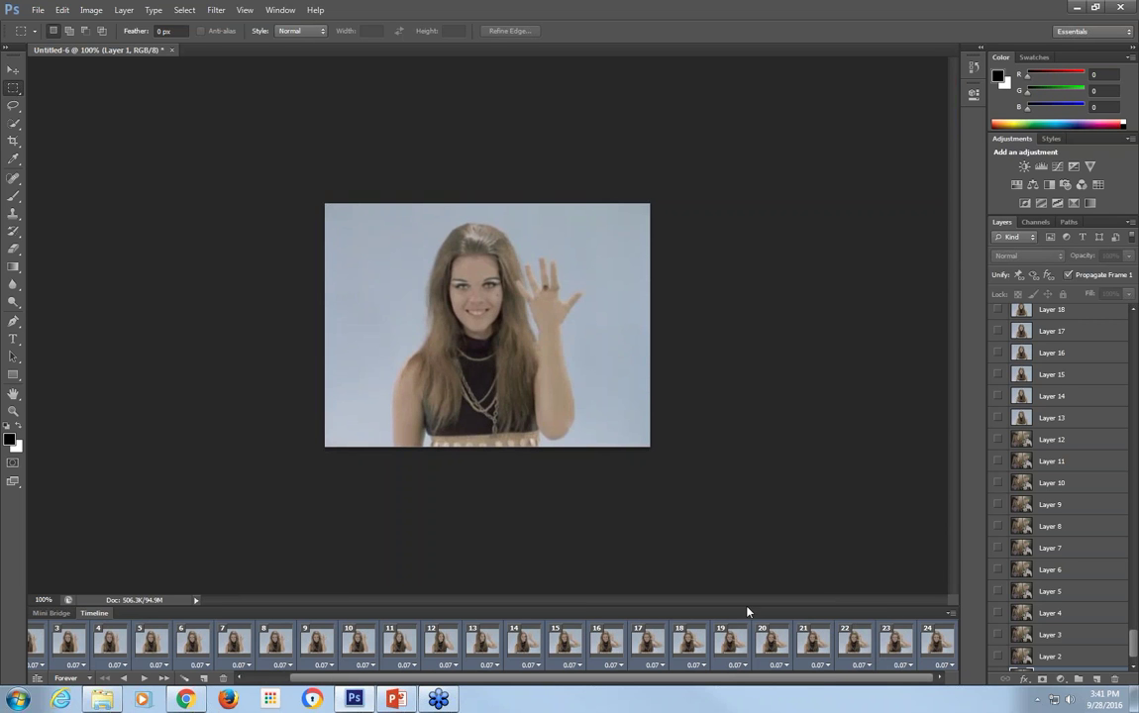
{"action": "left_click", "coordinate": [270, 679]}
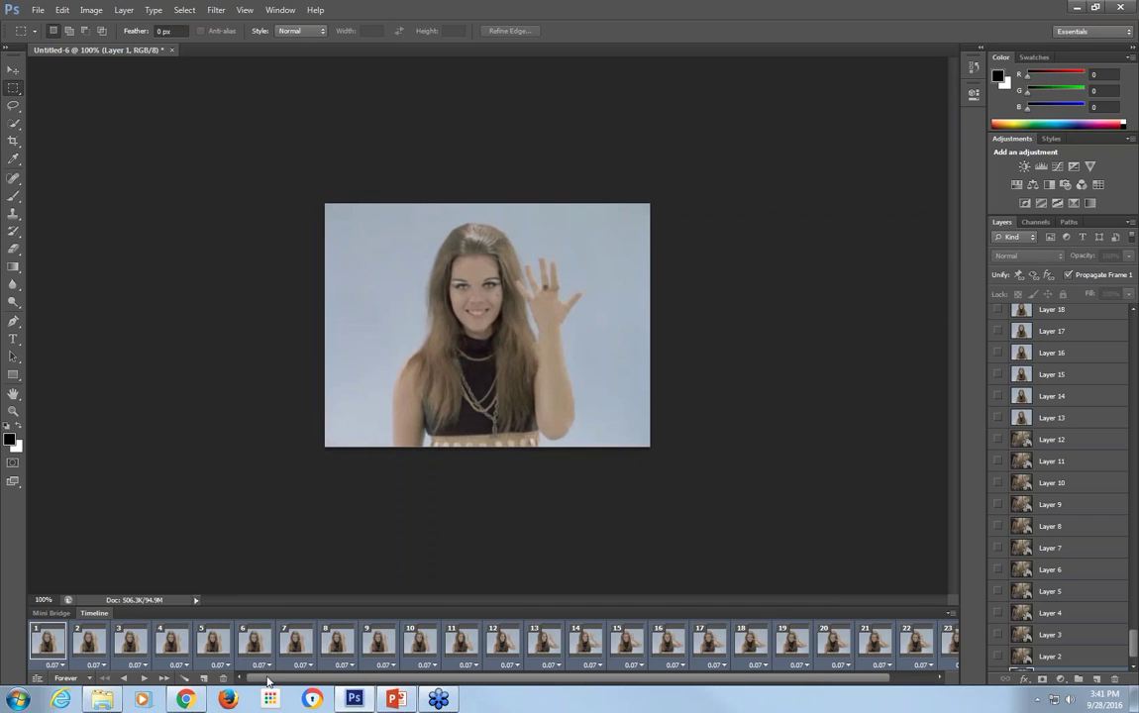
{"action": "left_click", "coordinate": [48, 638]}
{"action": "left_click_drag", "start_coordinate": [279, 680], "coordinate": [327, 682]}
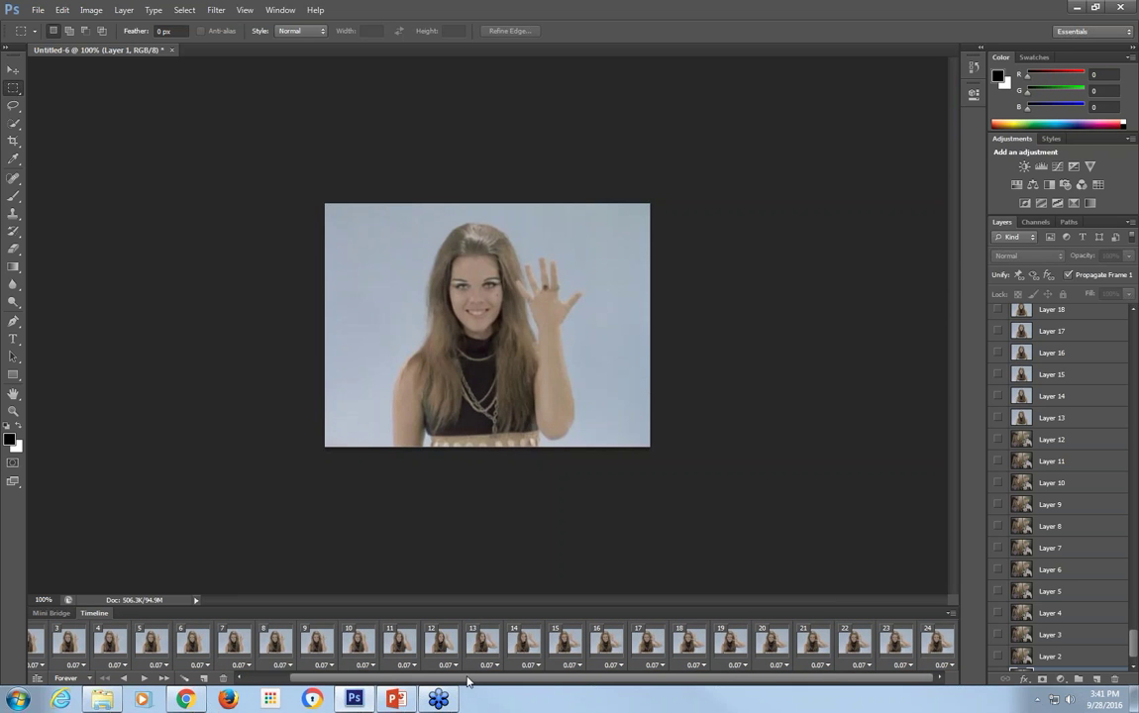
{"action": "left_click", "coordinate": [951, 613]}
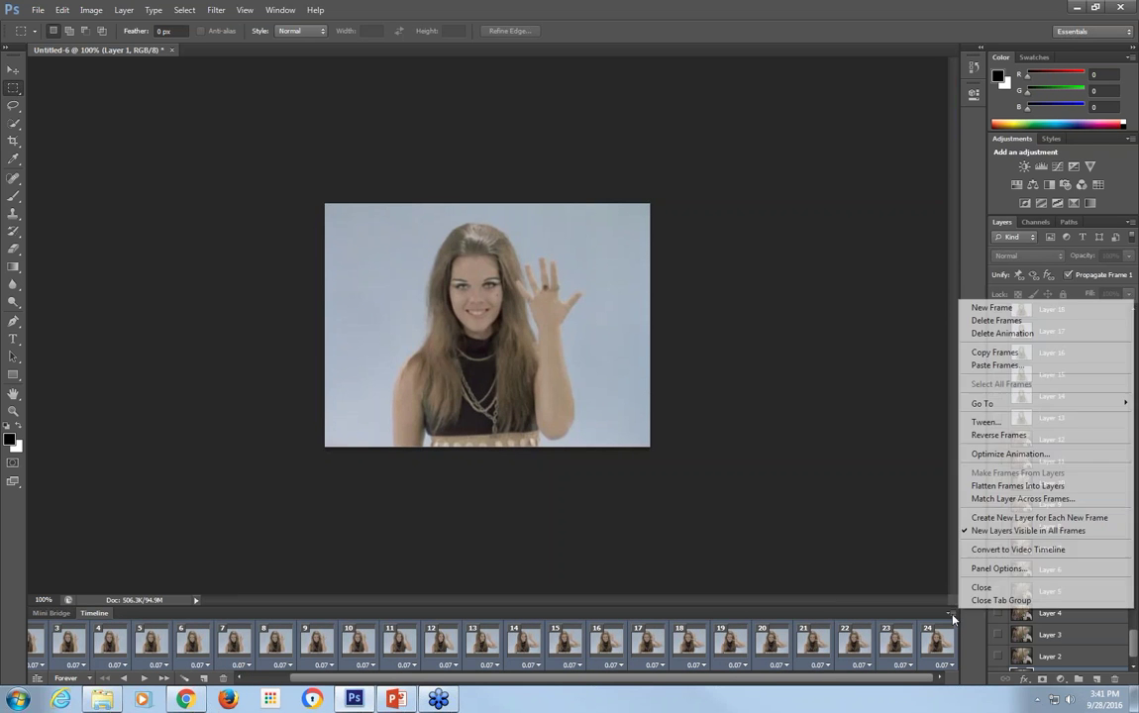
{"action": "left_click", "coordinate": [983, 353]}
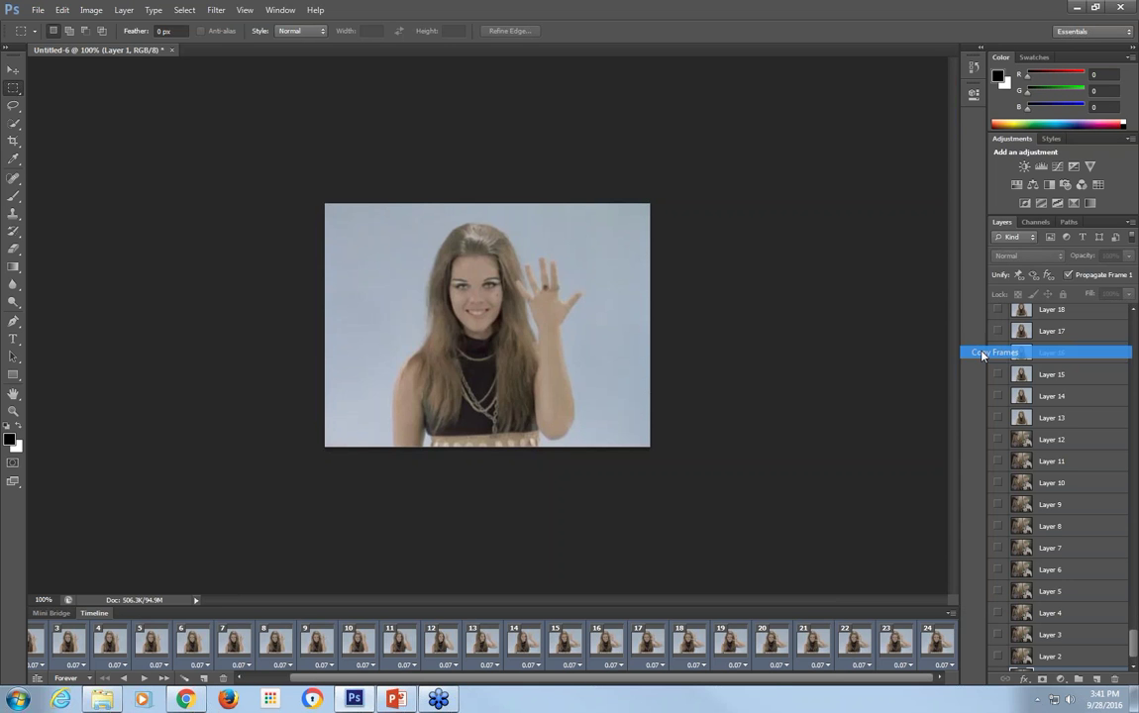
Paste the copied frames after frame 24, using the Paste After Selection method.
{"action": "left_click", "coordinate": [944, 636]}
{"action": "left_click", "coordinate": [950, 613]}
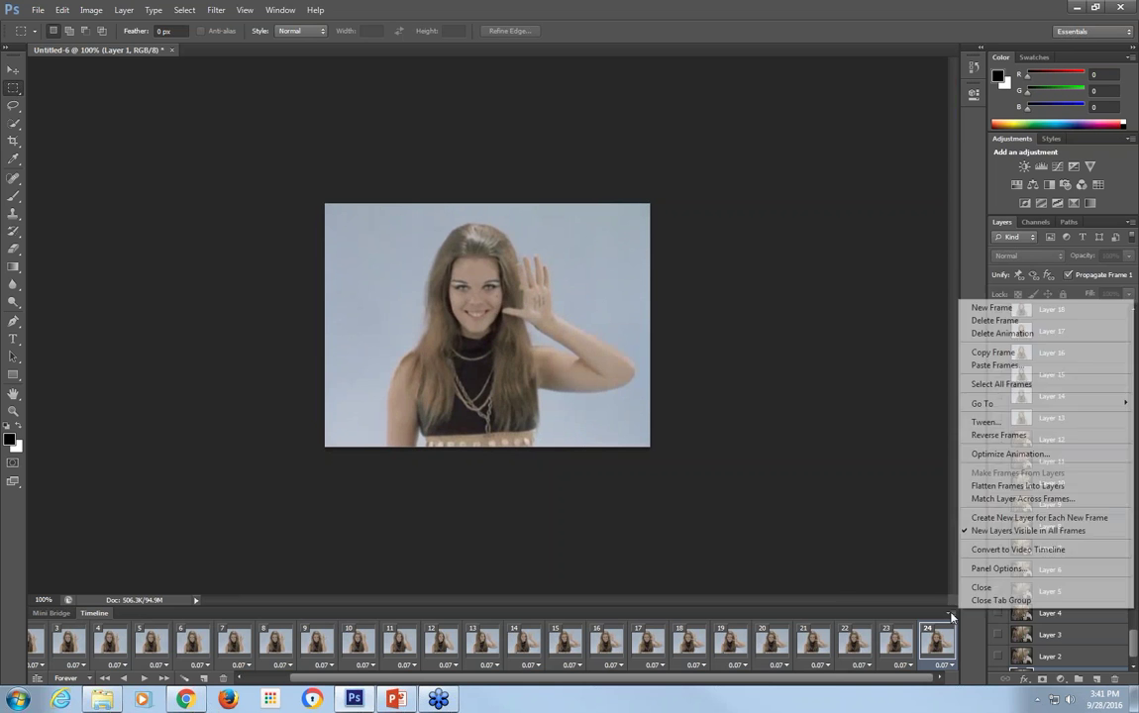
{"action": "left_click", "coordinate": [984, 366]}
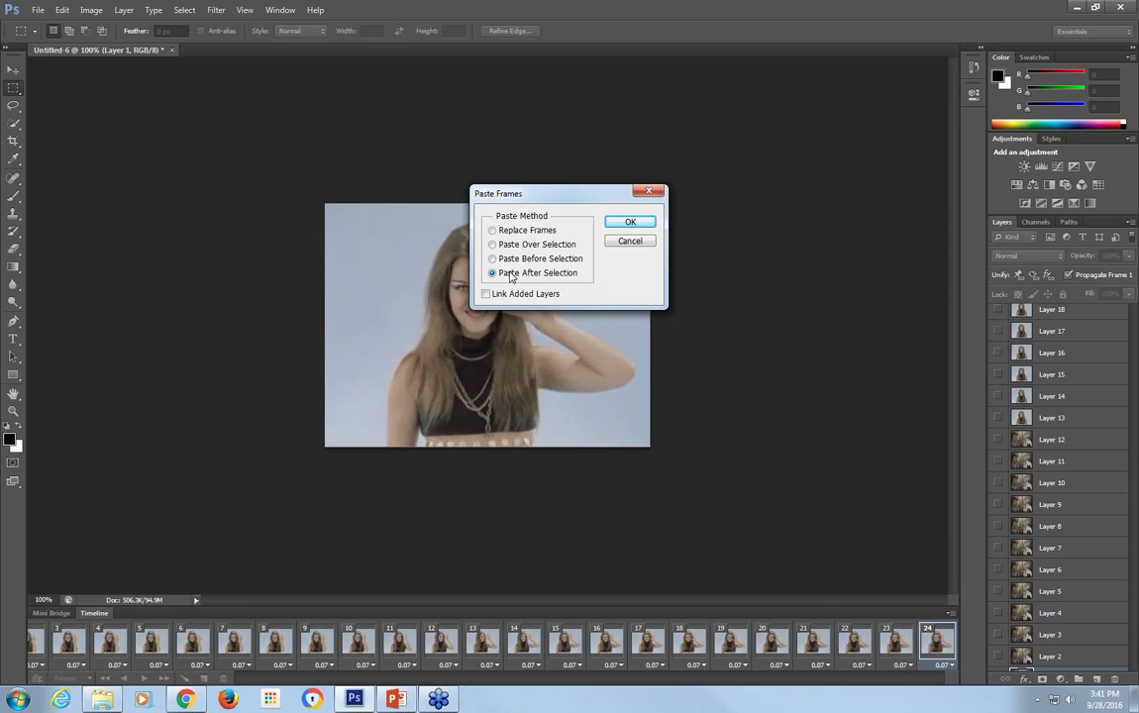
{"action": "left_click", "coordinate": [629, 223]}
Reverse the order of the pasted frames 25 through 48 and play the extended animation to check the loop.
{"action": "left_click_drag", "start_coordinate": [585, 683], "coordinate": [771, 681]}
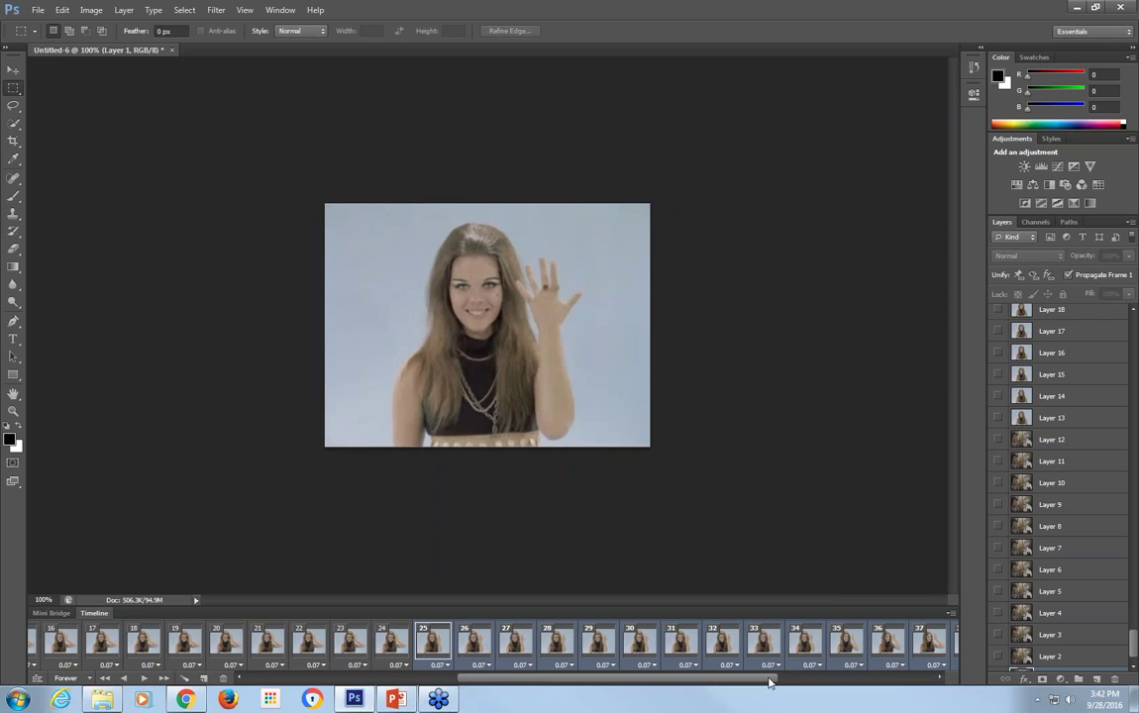
{"action": "left_click", "coordinate": [951, 613]}
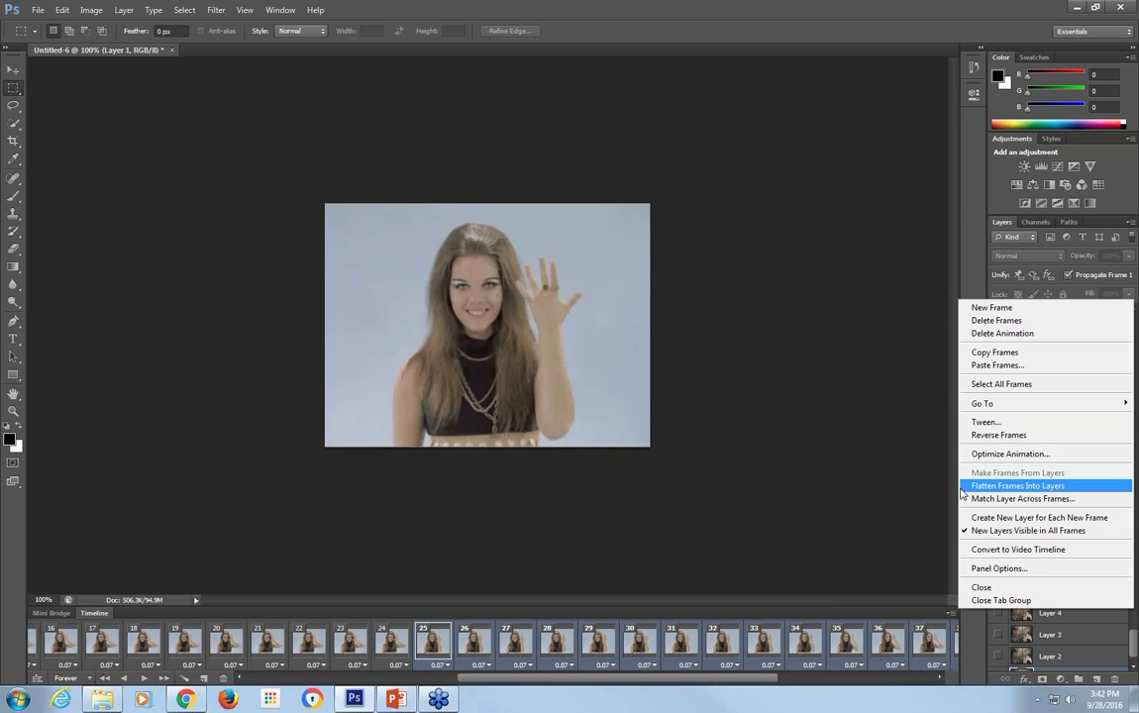
{"action": "left_click", "coordinate": [983, 435]}
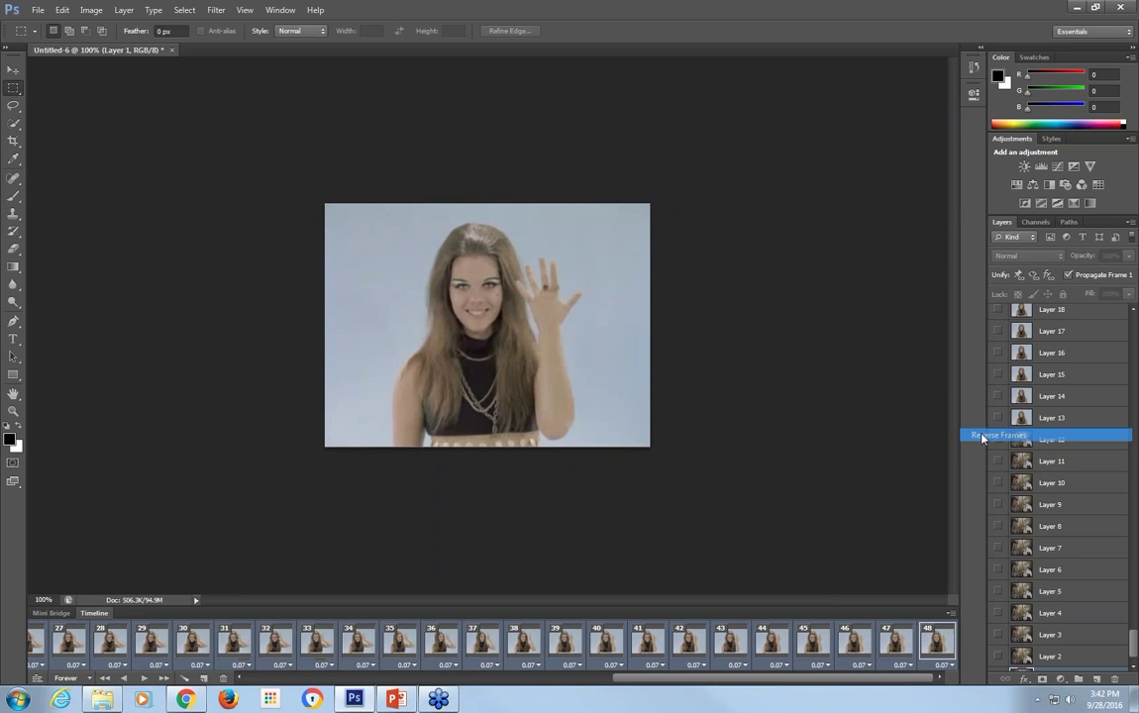
{"action": "left_click", "coordinate": [143, 679]}
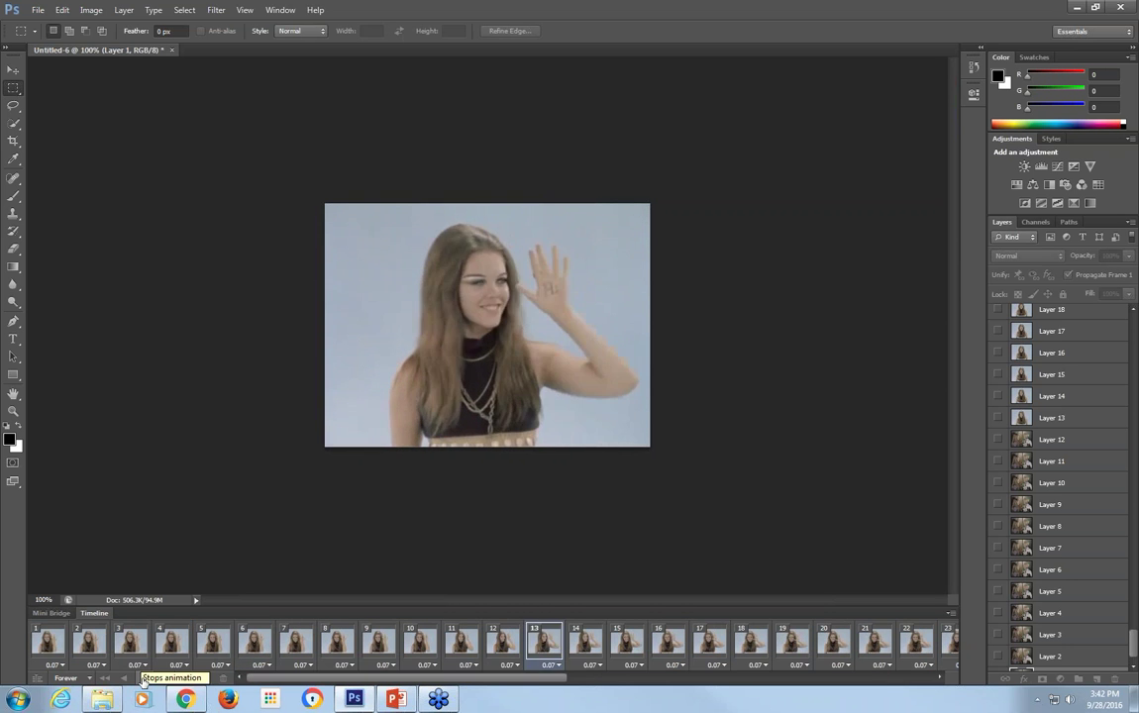
{"action": "left_click", "coordinate": [144, 679]}
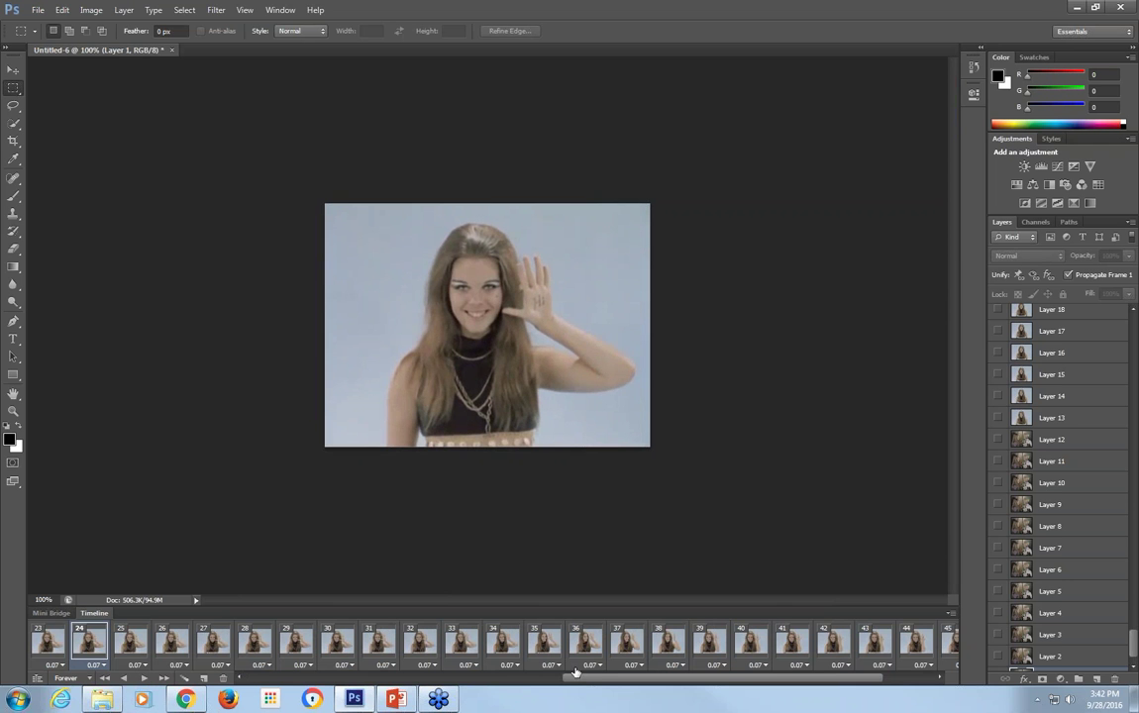
{"action": "left_click_drag", "start_coordinate": [575, 673], "coordinate": [642, 677]}
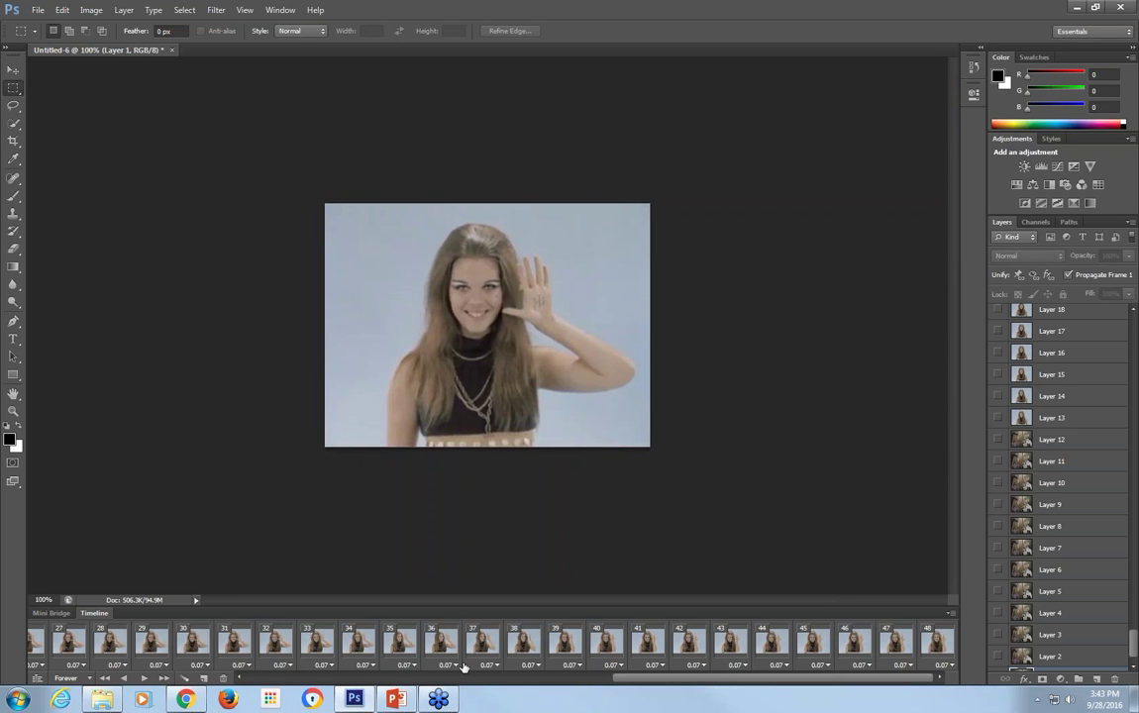
Close the waving-woman document without saving and open the Ice Cream GIF folder in Windows Explorer.
{"action": "left_click", "coordinate": [172, 51]}
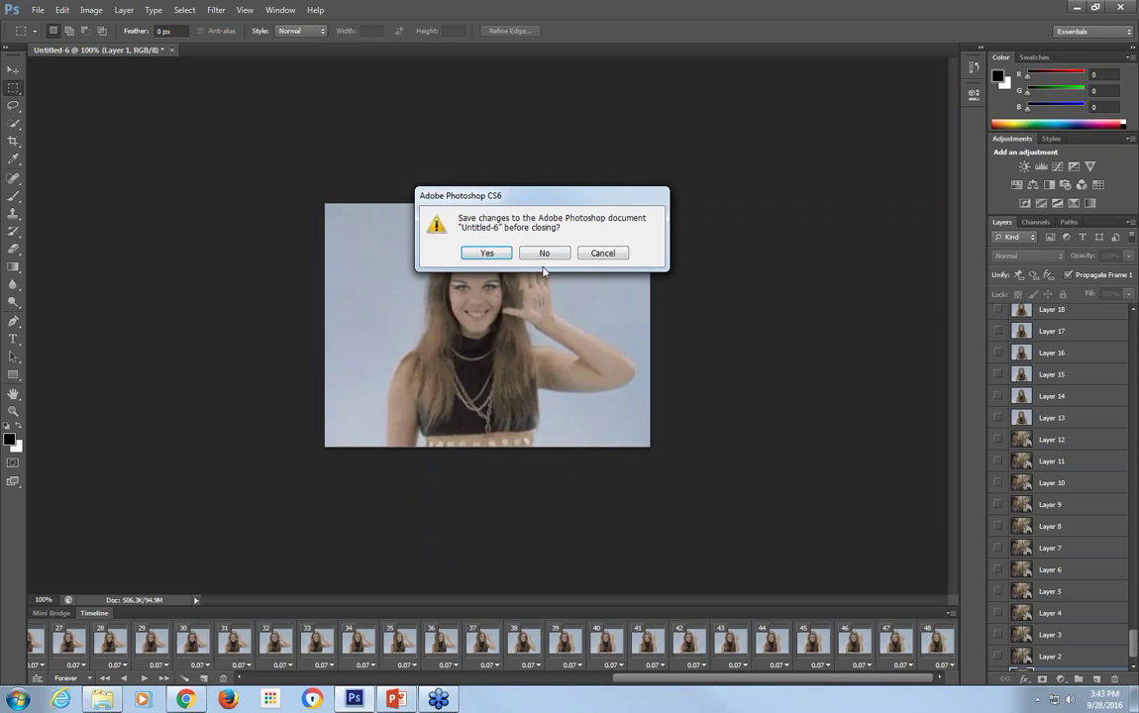
{"action": "left_click", "coordinate": [543, 254]}
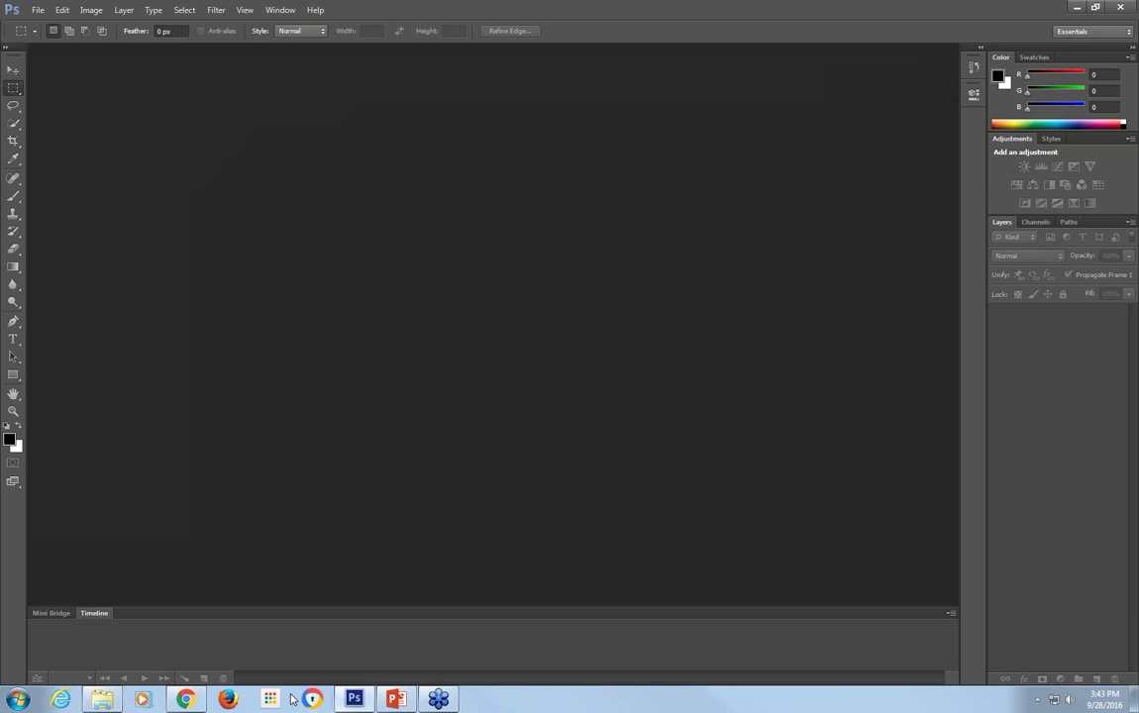
{"action": "mouse_move", "coordinate": [107, 700]}
{"action": "left_click", "coordinate": [102, 616]}
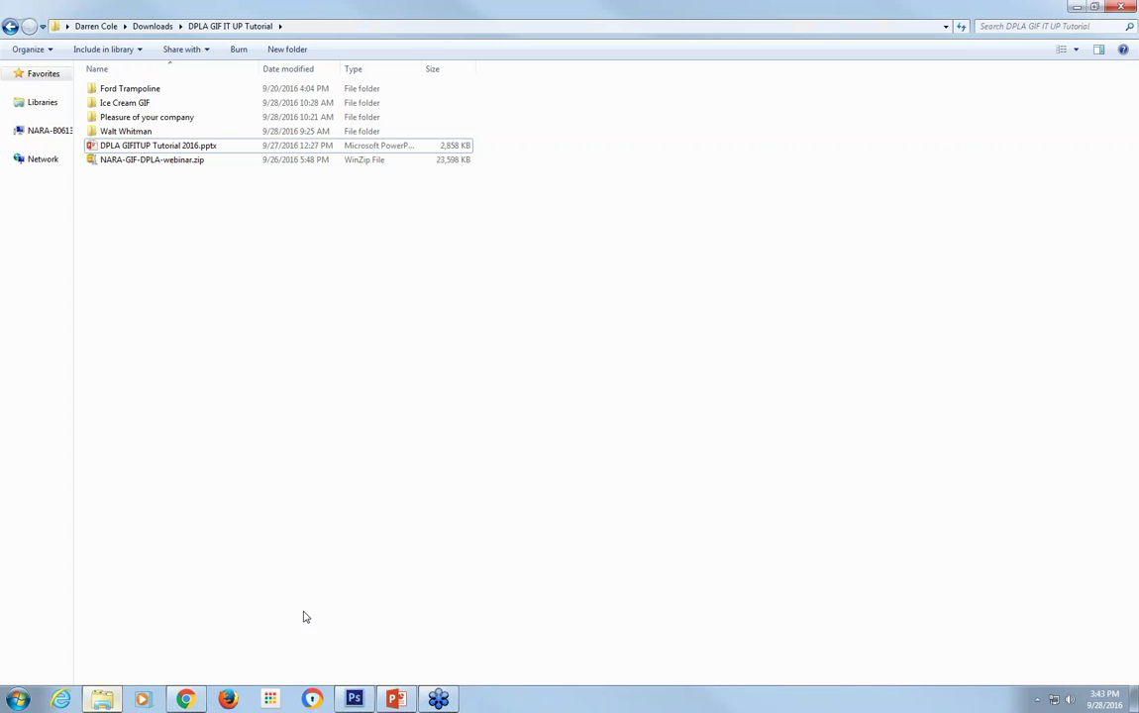
{"action": "double_click", "coordinate": [117, 103]}
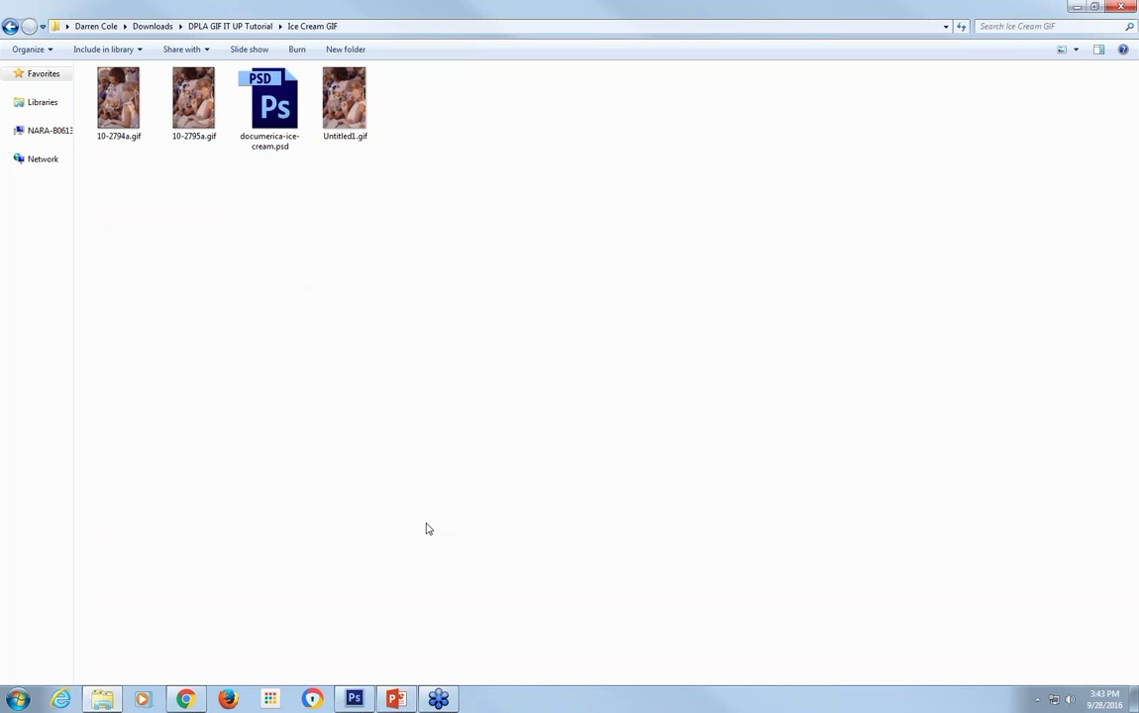
Switch to Photoshop, start Load Files into Stack and browse to the Ice Cream GIF folder for source files.
{"action": "left_click", "coordinate": [362, 700]}
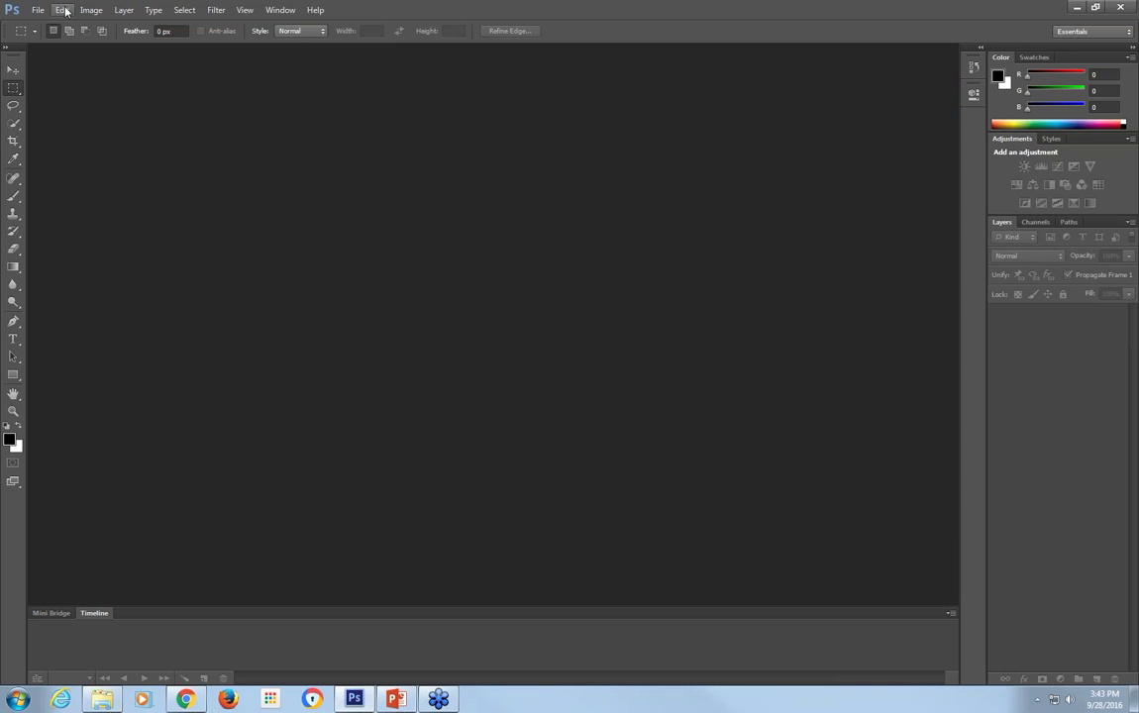
{"action": "left_click", "coordinate": [40, 10]}
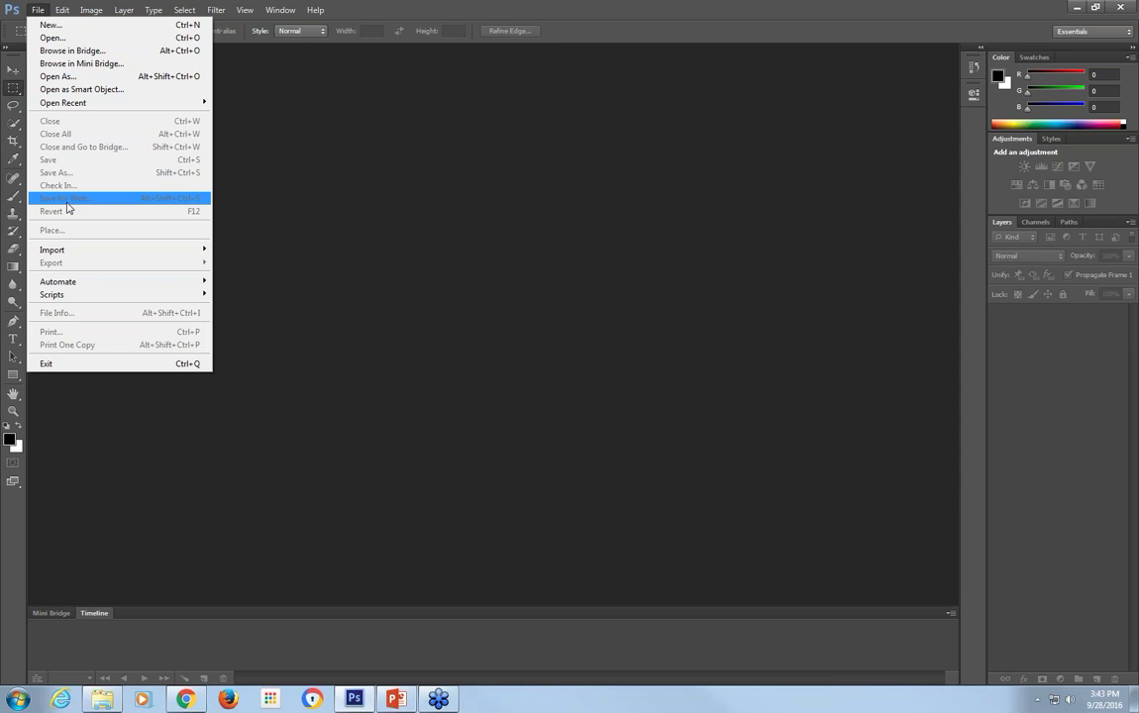
{"action": "mouse_move", "coordinate": [76, 296]}
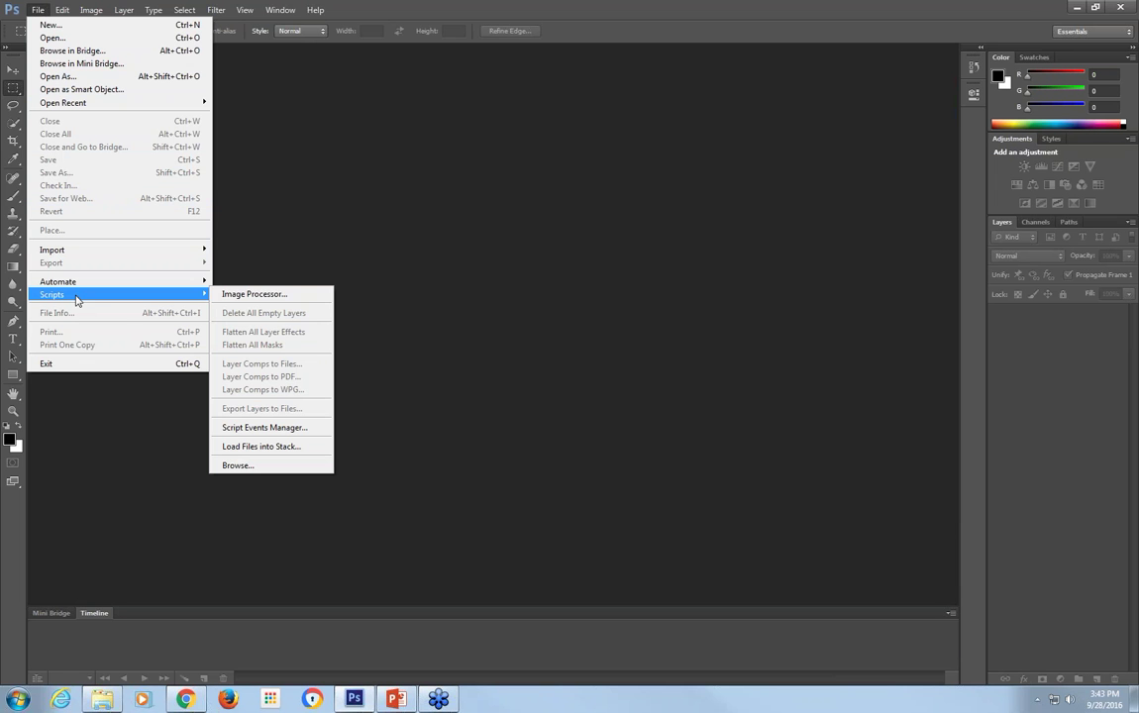
{"action": "left_click", "coordinate": [256, 448]}
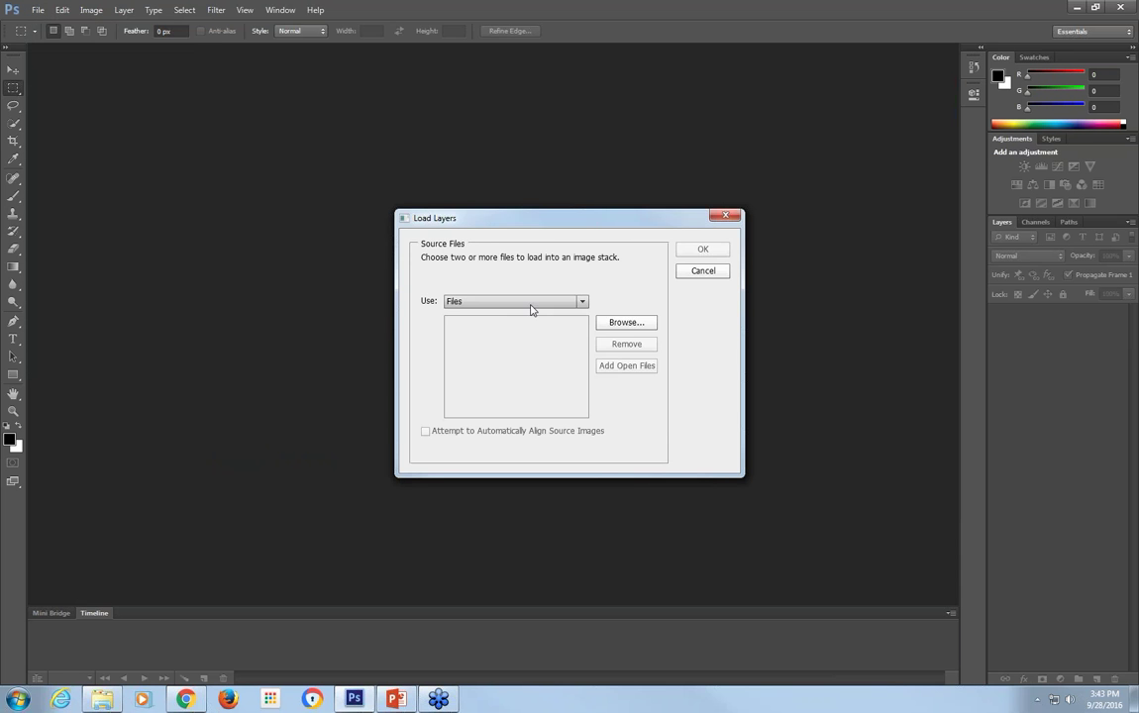
{"action": "left_click", "coordinate": [626, 322]}
{"action": "left_click", "coordinate": [478, 120]}
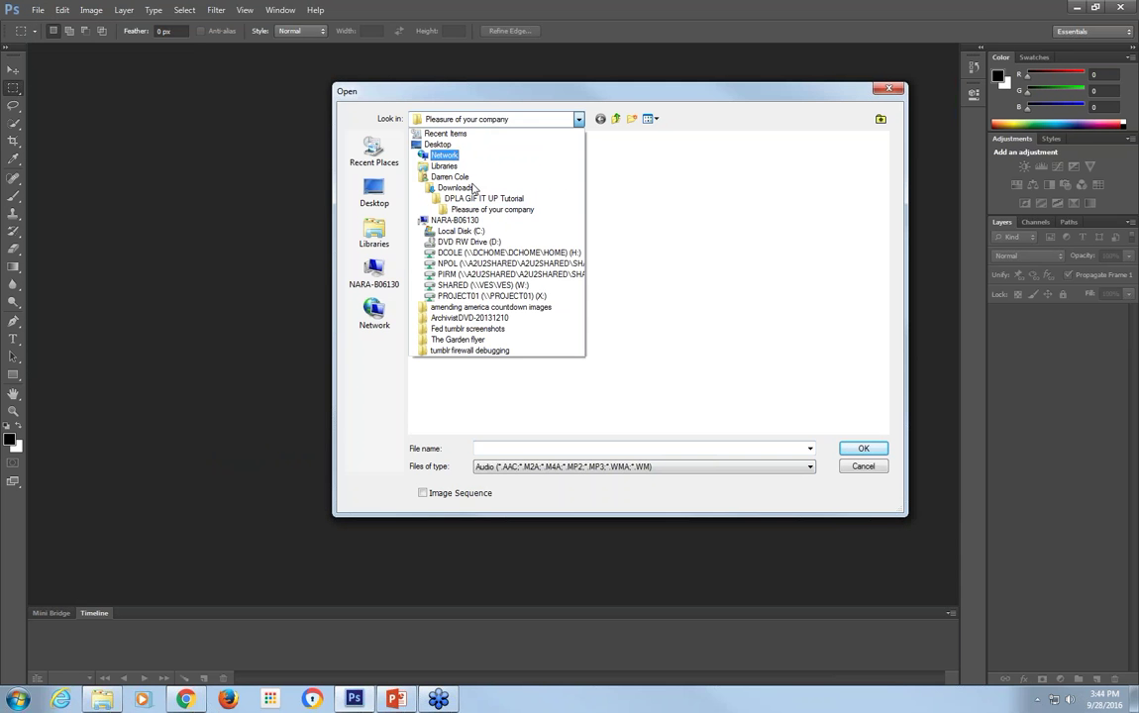
{"action": "left_click", "coordinate": [471, 191]}
{"action": "double_click", "coordinate": [456, 168]}
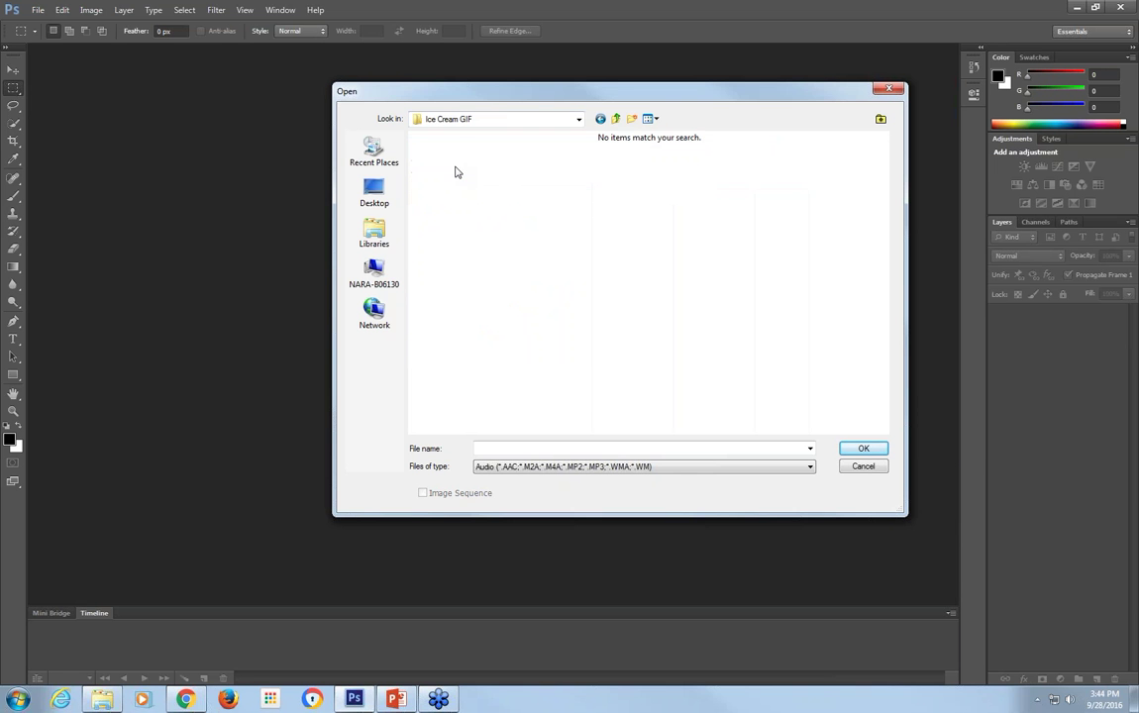
Show all file formats and load 10-2794a.gif and 10-2795a.gif as layers of one document, without automatic alignment.
{"action": "left_click", "coordinate": [551, 467]}
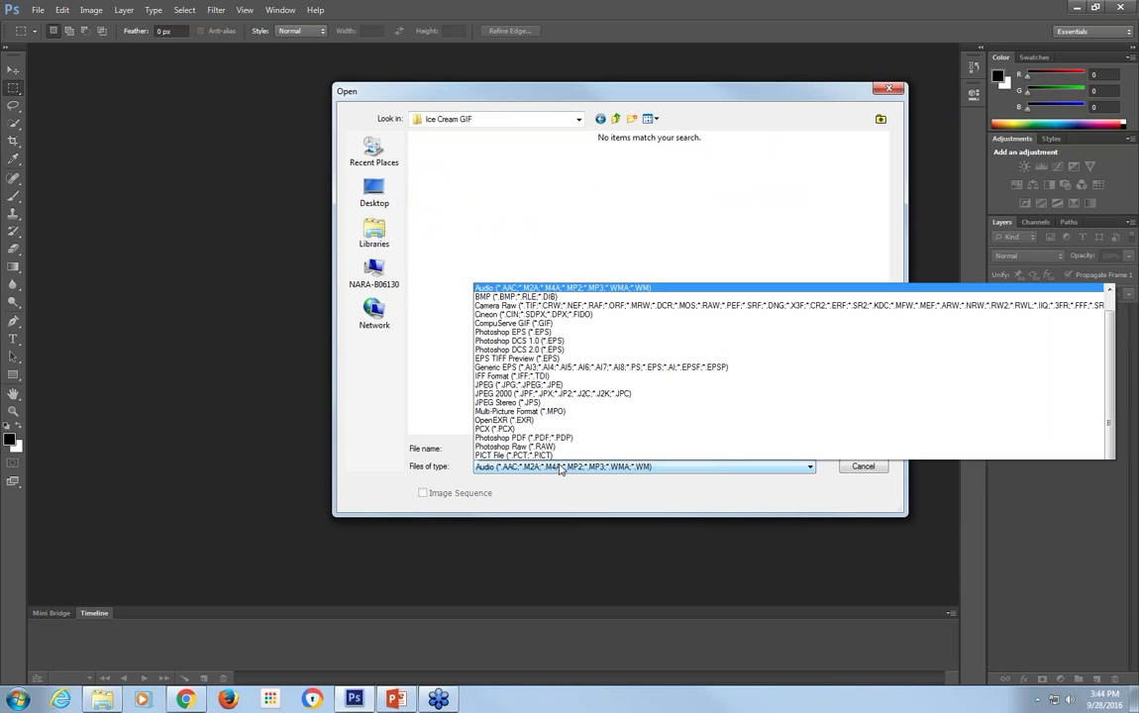
{"action": "left_click", "coordinate": [495, 455]}
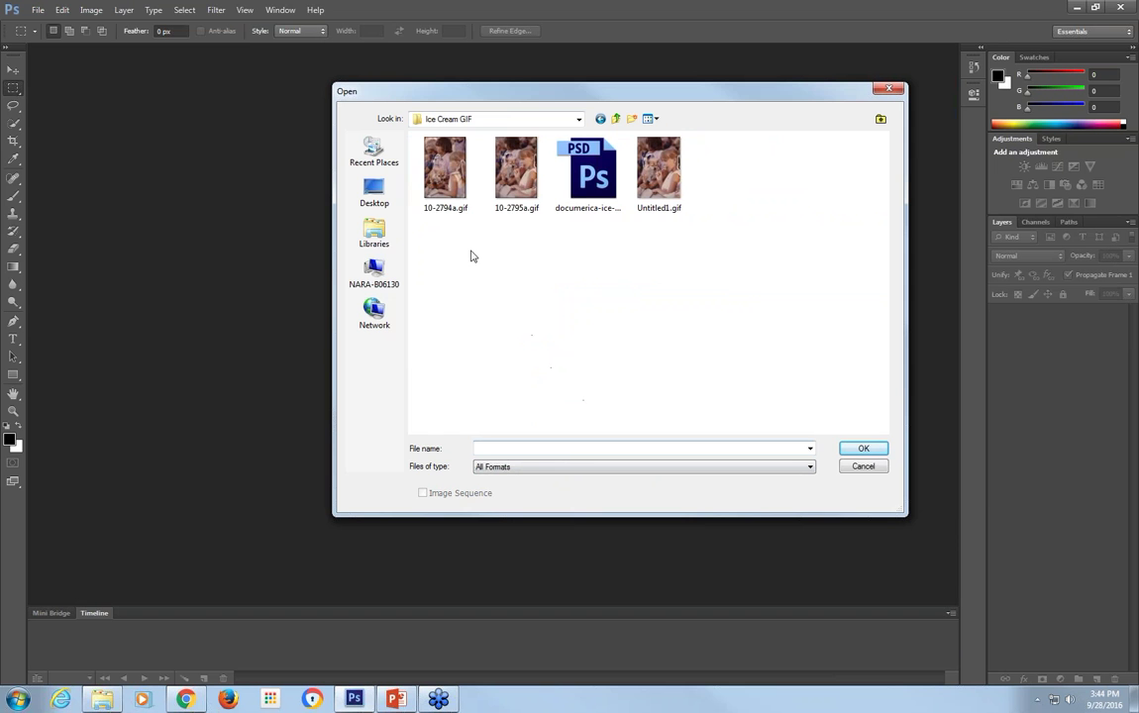
{"action": "left_click_drag", "start_coordinate": [495, 233], "coordinate": [416, 139]}
{"action": "left_click", "coordinate": [868, 449]}
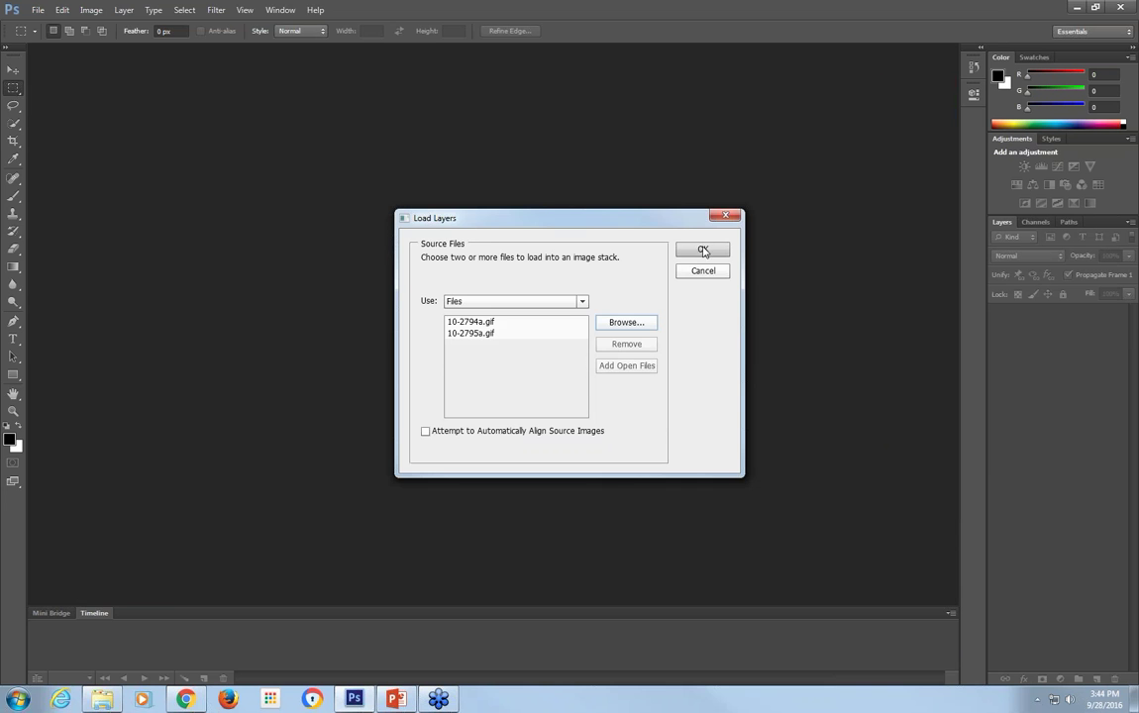
{"action": "left_click", "coordinate": [703, 250]}
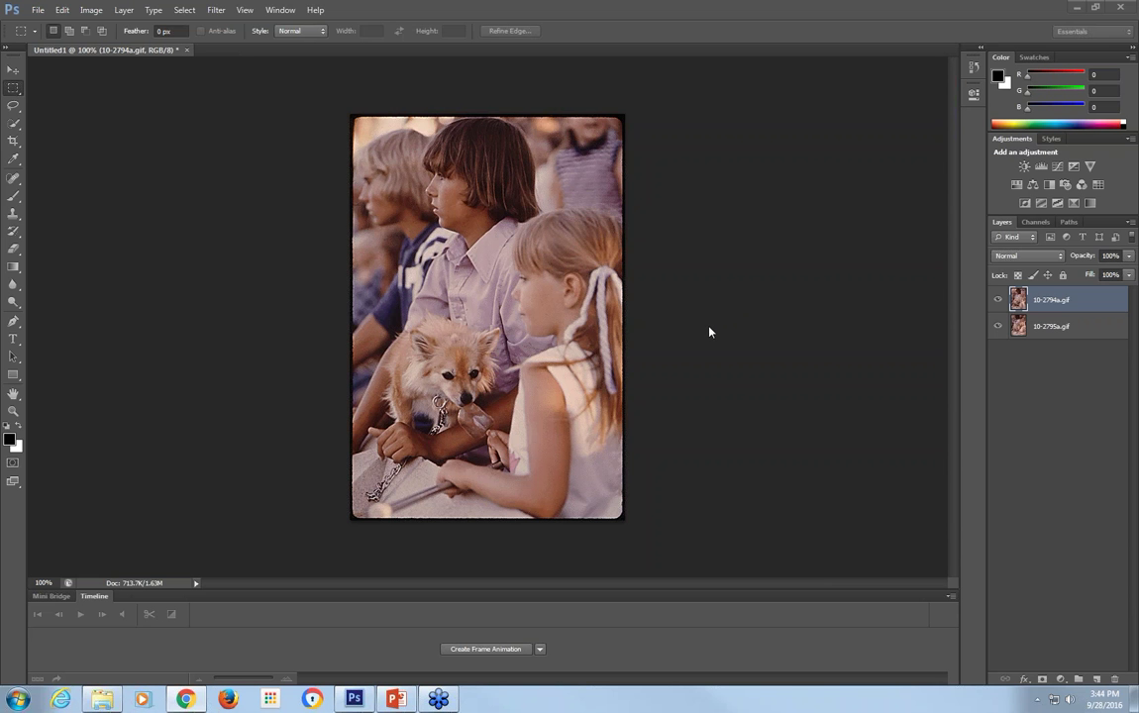
Hide and show the 10-2794a.gif layer repeatedly to compare how the two photos line up.
{"action": "left_click", "coordinate": [998, 299]}
{"action": "left_click", "coordinate": [997, 299]}
{"action": "left_click", "coordinate": [997, 299]}
{"action": "left_click", "coordinate": [997, 299]}
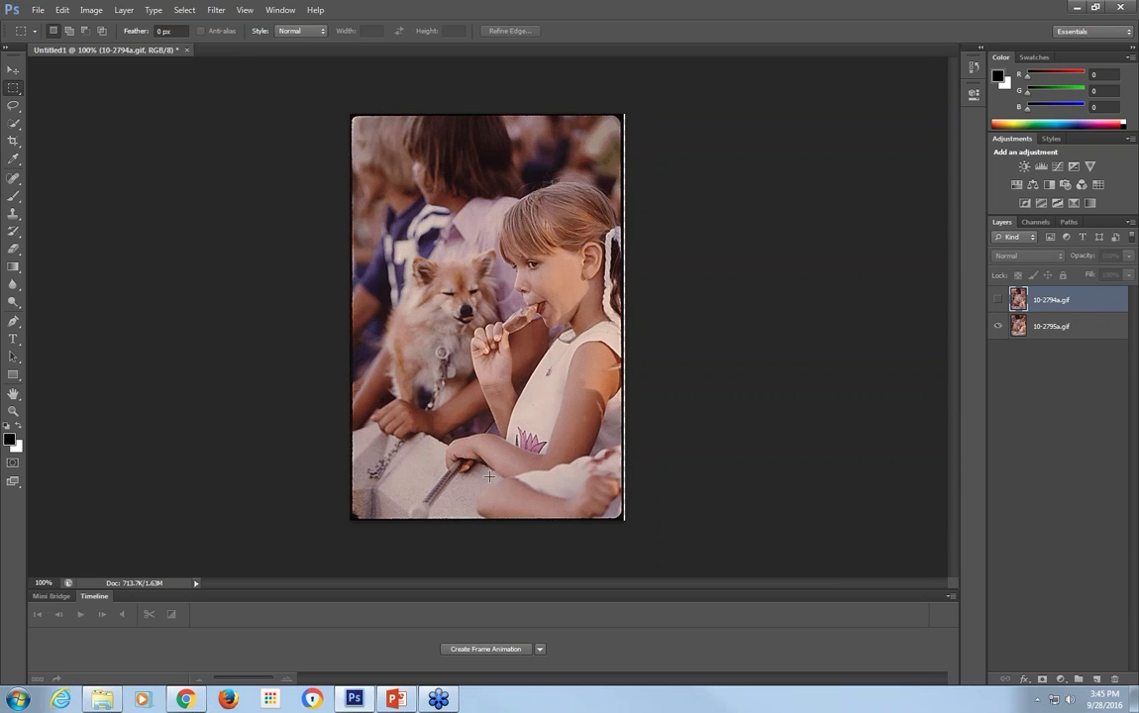
{"action": "left_click", "coordinate": [997, 302]}
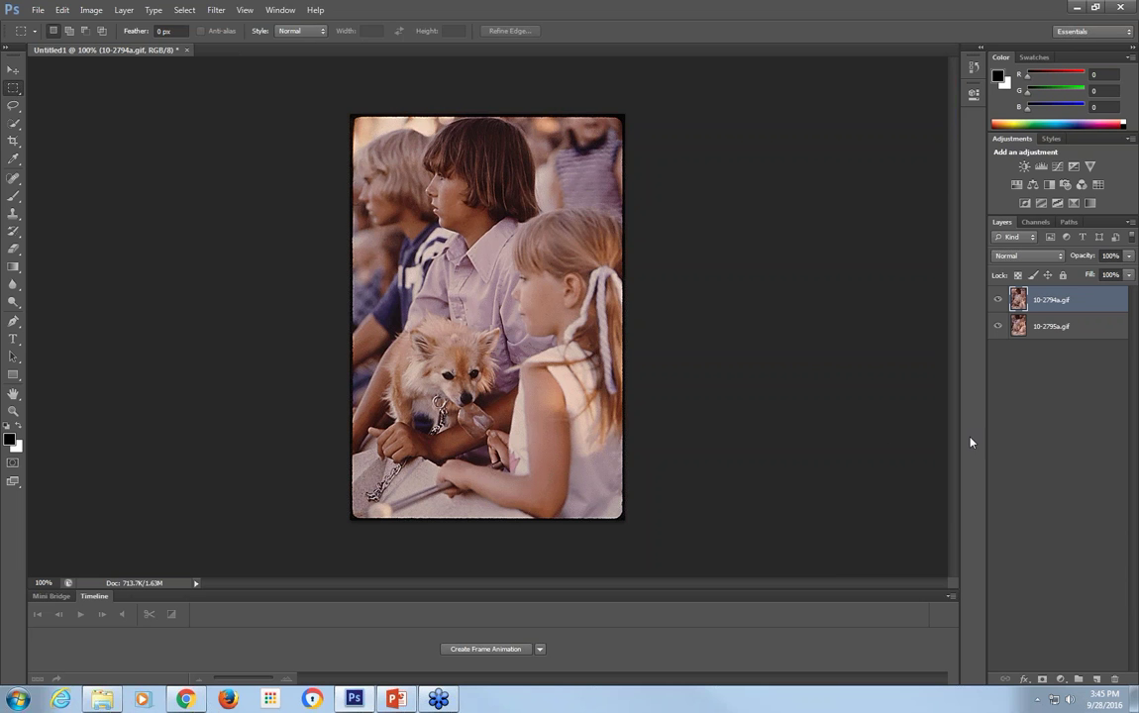
Lower the opacity of the 10-2794a.gif layer to 55% so the photo beneath shows through.
{"action": "left_click", "coordinate": [1111, 255]}
{"action": "left_click", "coordinate": [1130, 257]}
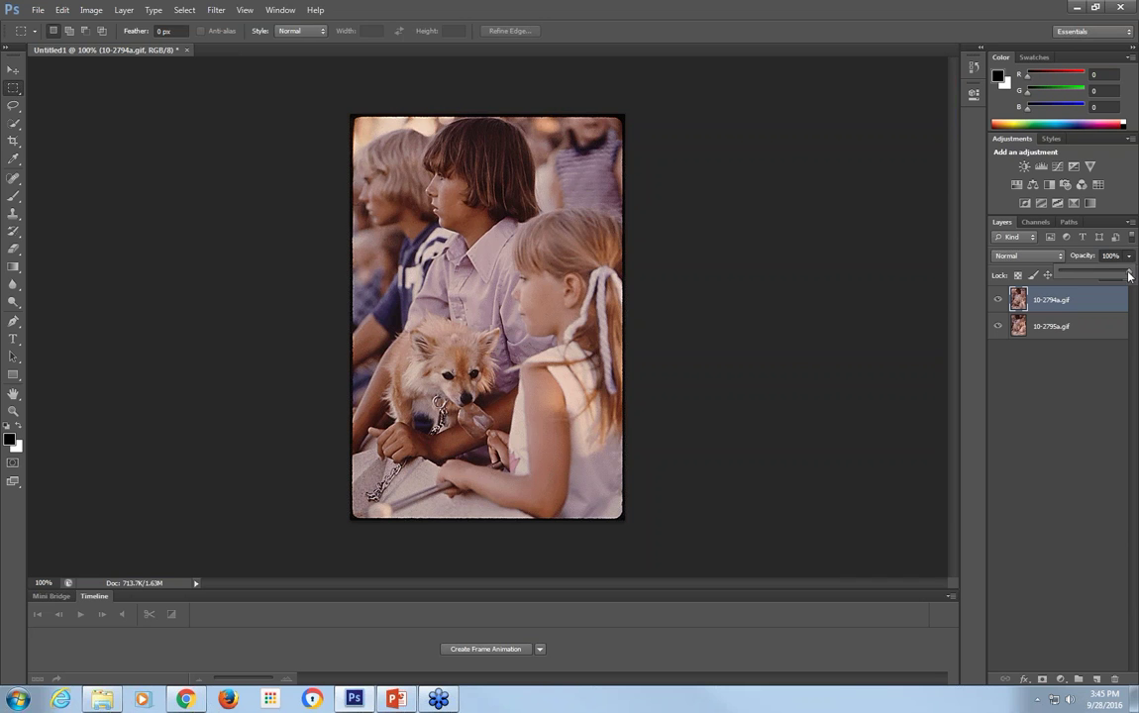
{"action": "left_click_drag", "start_coordinate": [1128, 275], "coordinate": [1095, 275]}
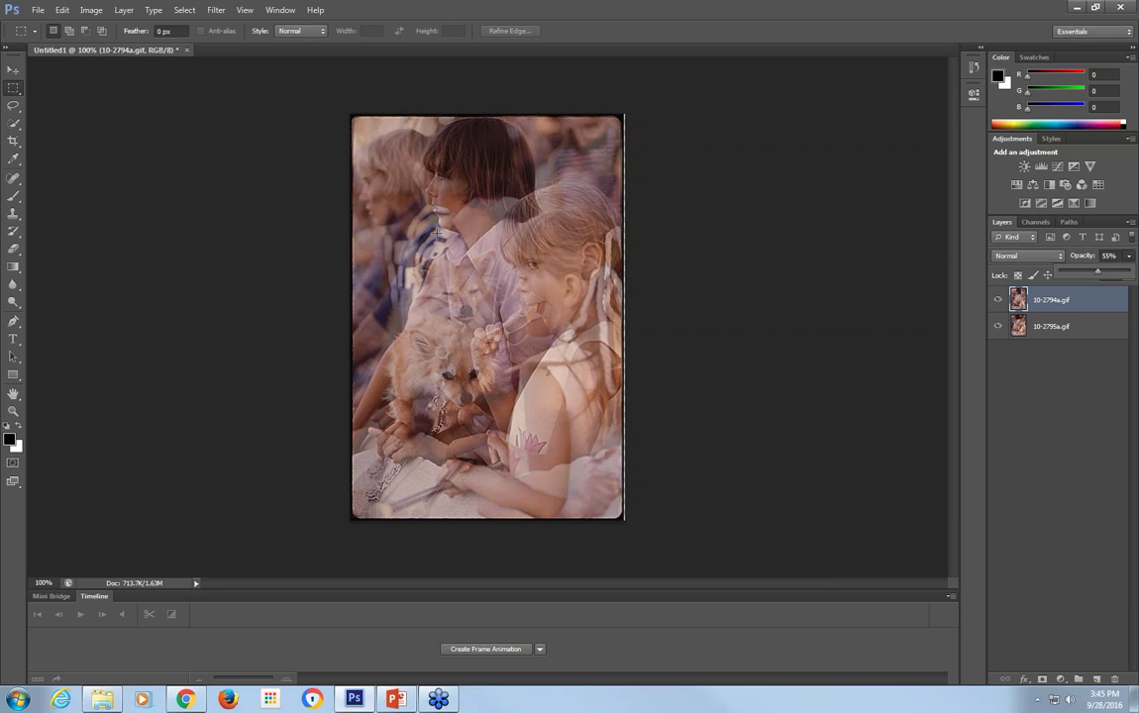
Nudge the 10-2794a.gif layer upward until the girl's head lines up with the photo beneath, and restore its opacity to 100%.
{"action": "left_click", "coordinate": [13, 69]}
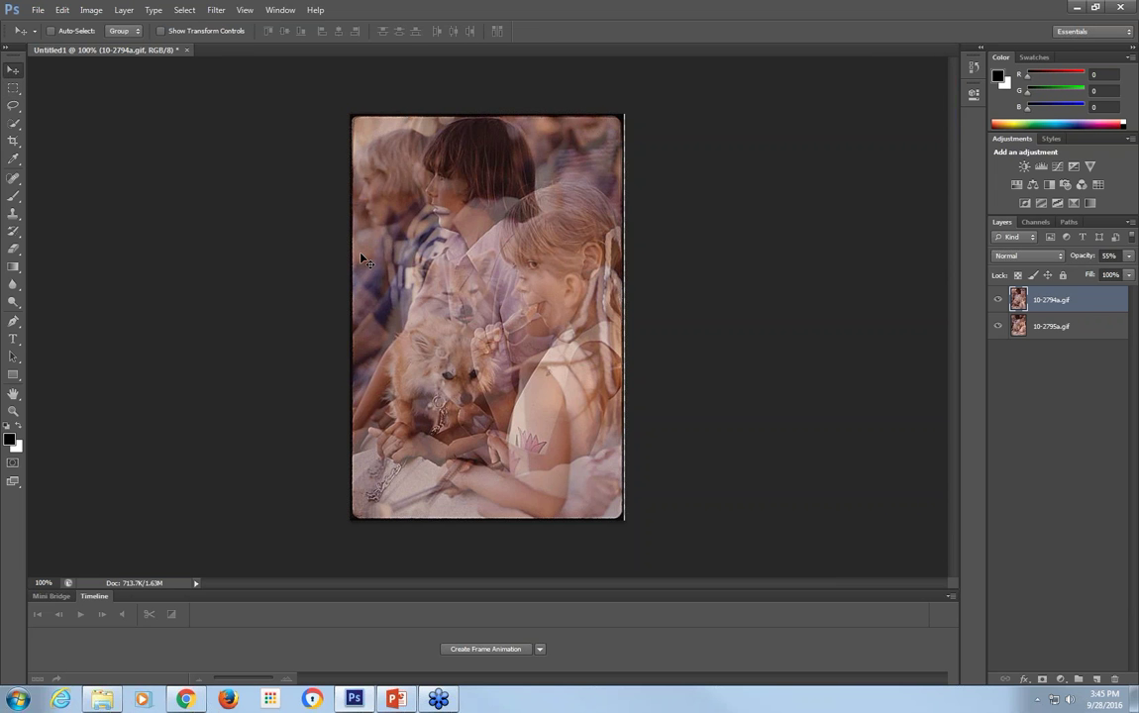
{"action": "key", "text": "Up"}
{"action": "key", "text": "Up"}
{"action": "key", "text": "Up"}
{"action": "key", "text": "Up"}
{"action": "key", "text": "Up"}
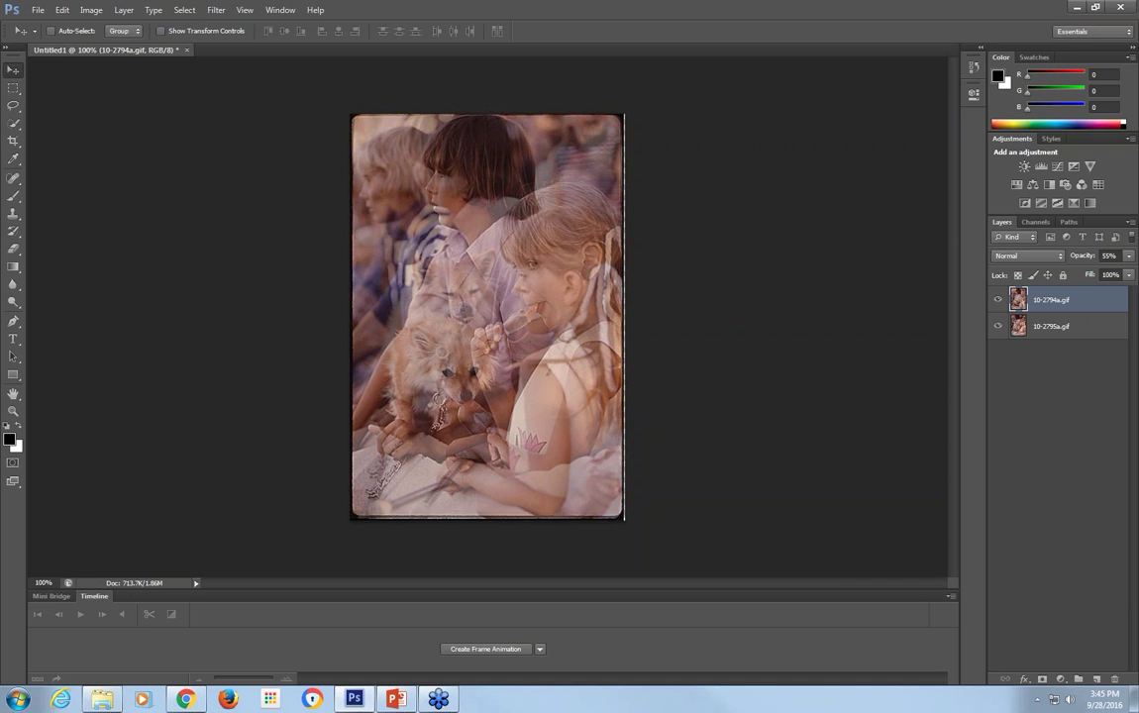
{"action": "key", "text": "Up"}
{"action": "key", "text": "Up"}
{"action": "key", "text": "Up"}
{"action": "key", "text": "Up"}
{"action": "key", "text": "Up"}
{"action": "key", "text": "Up"}
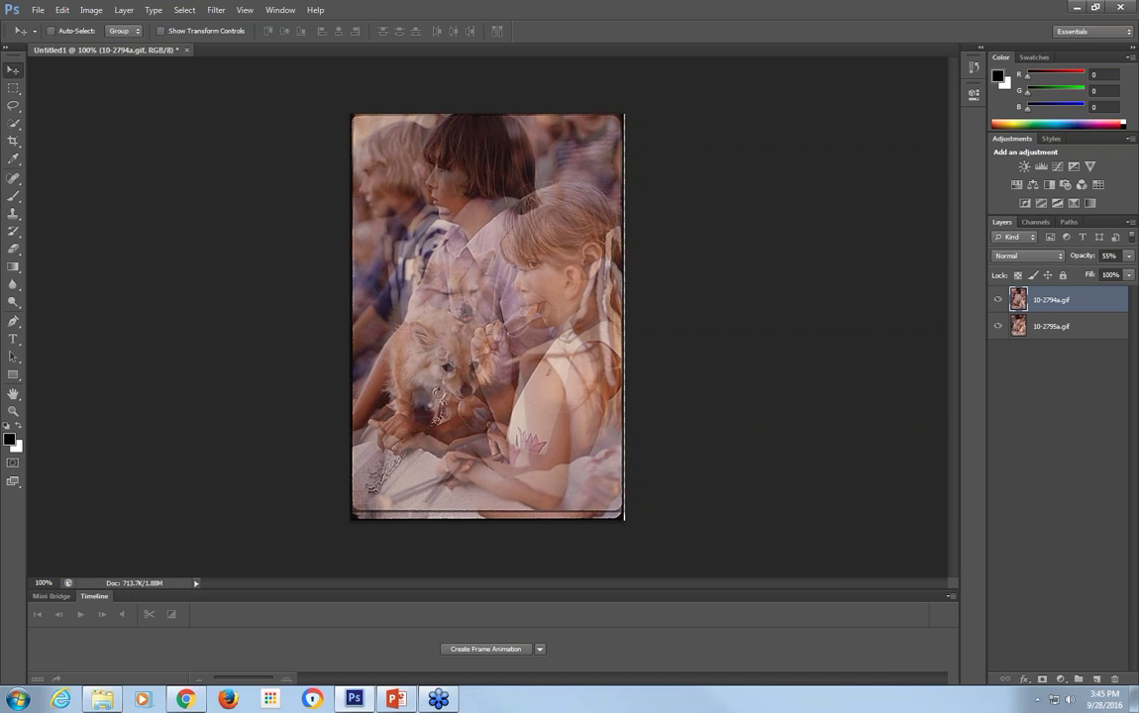
{"action": "key", "text": "Up"}
{"action": "key", "text": "Up"}
{"action": "key", "text": "Up"}
{"action": "key", "text": "Up"}
{"action": "key", "text": "Up"}
{"action": "key", "text": "Up"}
{"action": "key", "text": "Up"}
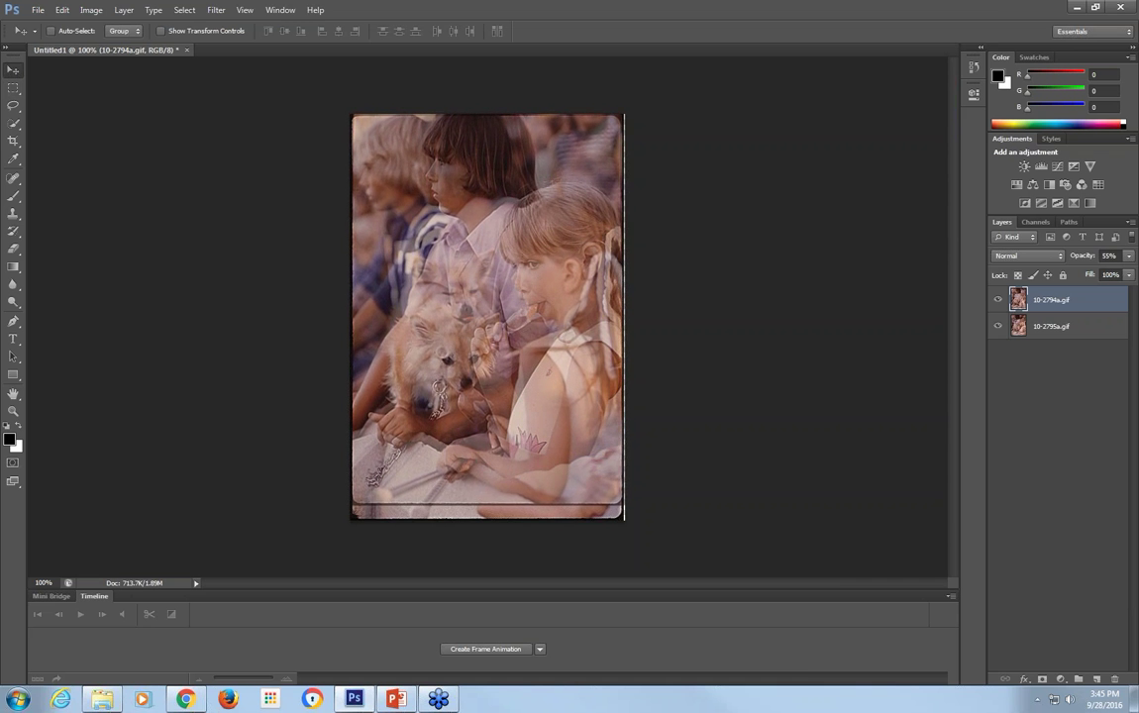
{"action": "key", "text": "Up"}
{"action": "key", "text": "Up"}
{"action": "key", "text": "Up"}
{"action": "key", "text": "Up"}
{"action": "key", "text": "Up"}
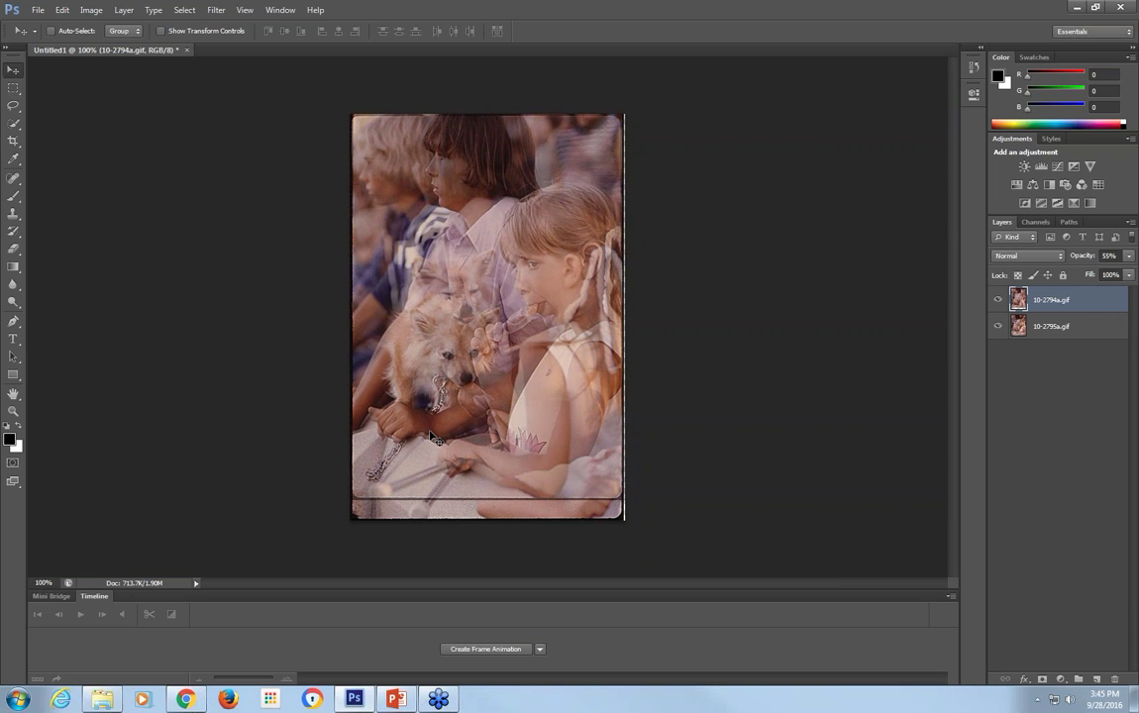
{"action": "key", "text": "Up"}
{"action": "key", "text": "Up"}
{"action": "key", "text": "Up"}
{"action": "key", "text": "Up"}
{"action": "key", "text": "Up"}
{"action": "key", "text": "Up"}
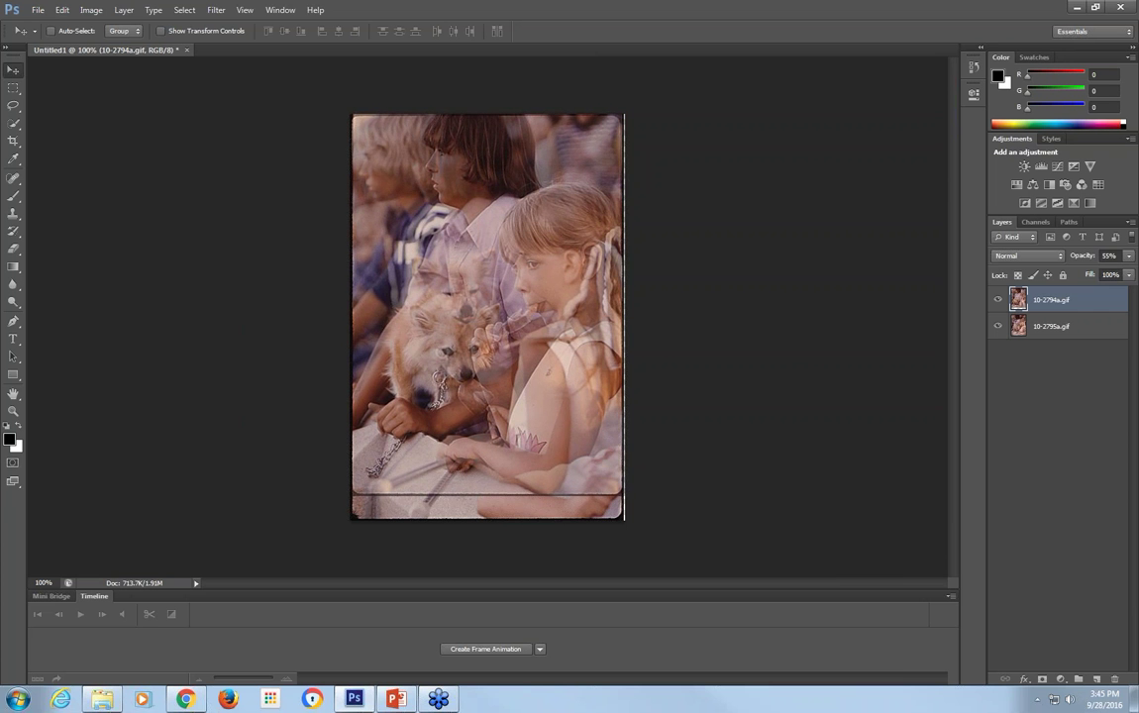
{"action": "key", "text": "Up"}
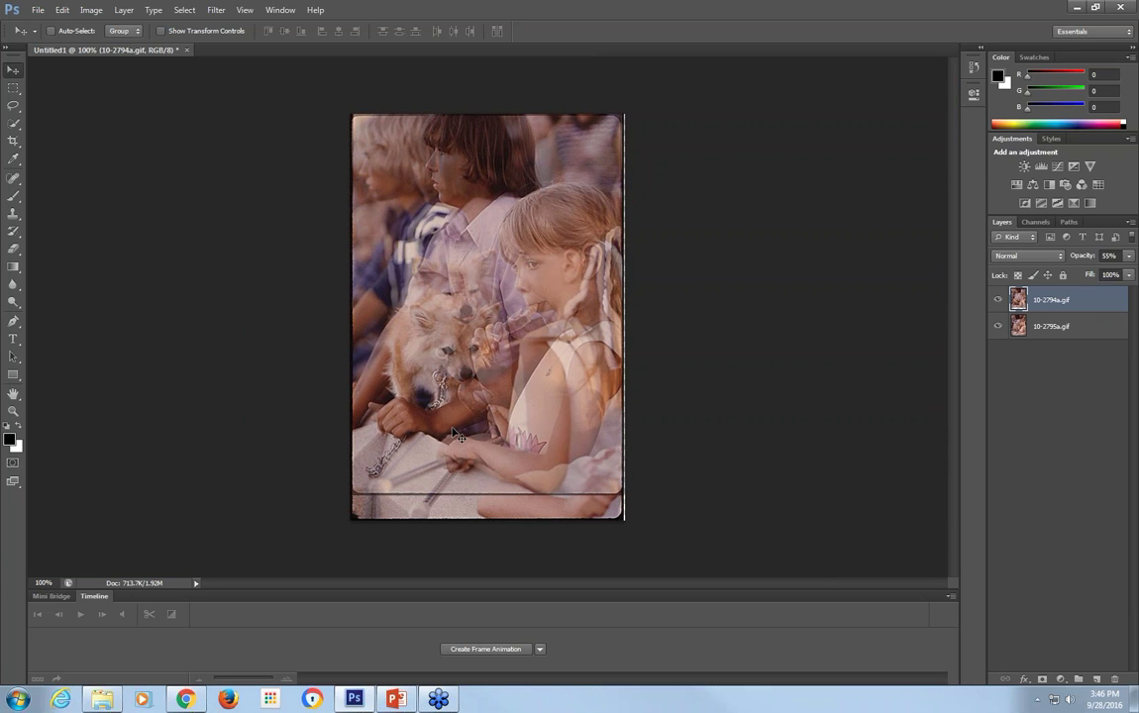
{"action": "left_click", "coordinate": [1128, 256]}
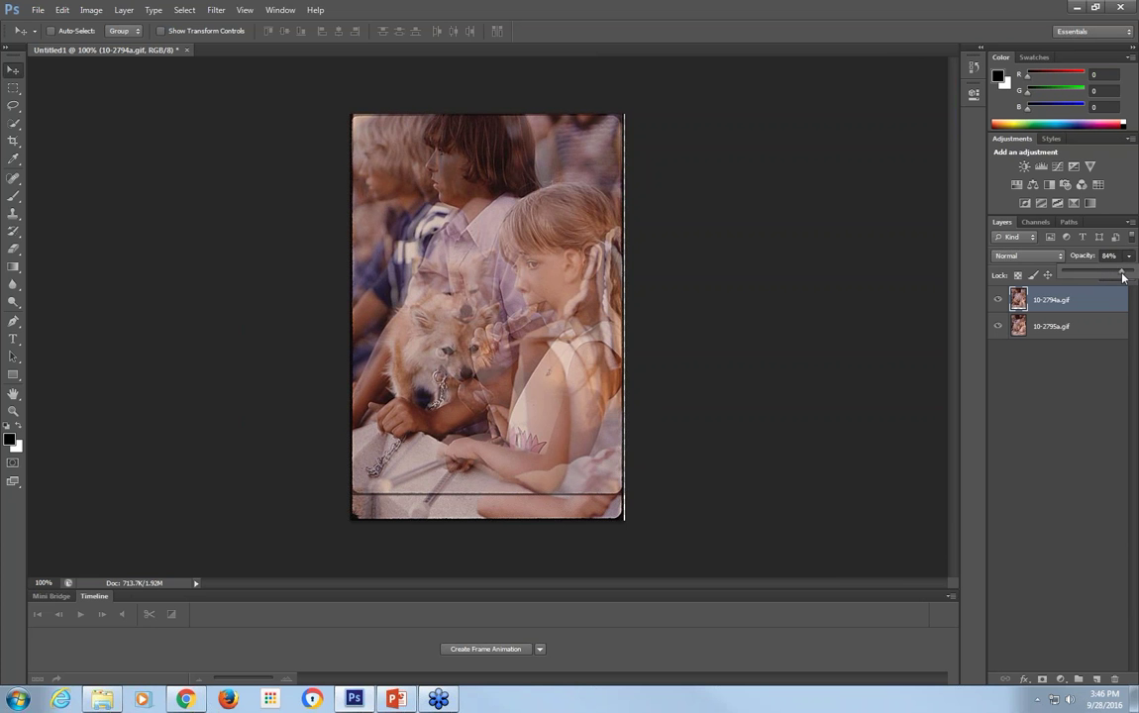
{"action": "left_click_drag", "start_coordinate": [1102, 276], "coordinate": [1136, 277]}
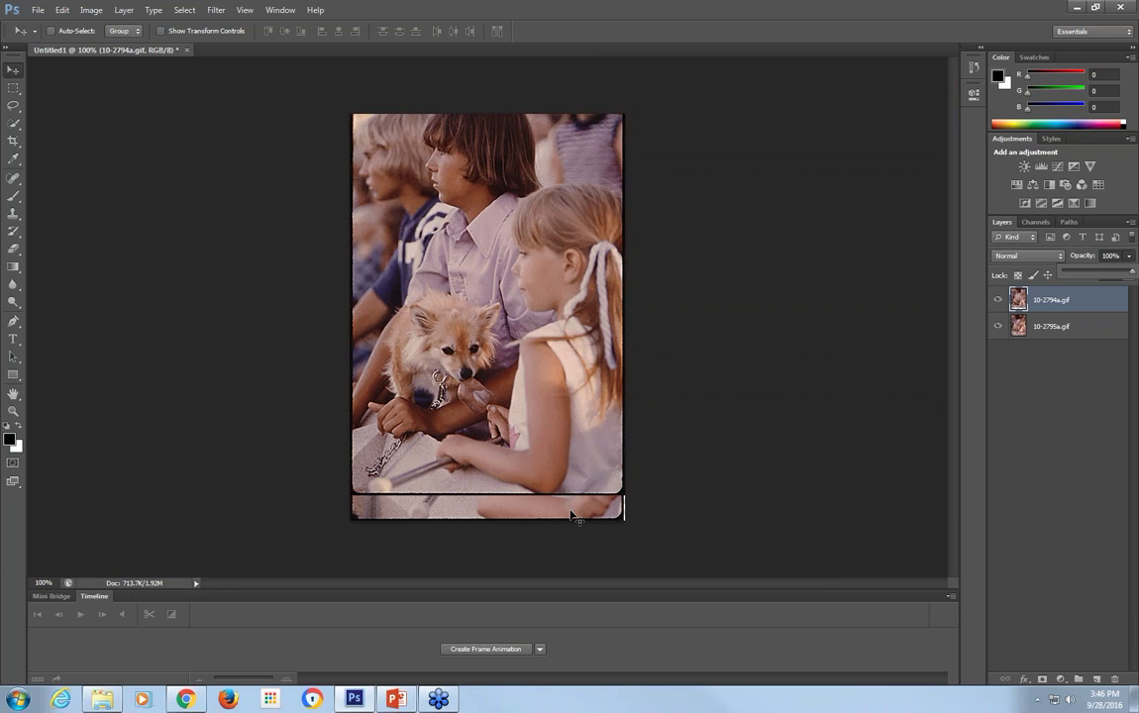
Crop the image to a rectangular selection of about 390 by 556 px inside the shifted photo's borders, and deselect.
{"action": "left_click", "coordinate": [13, 87]}
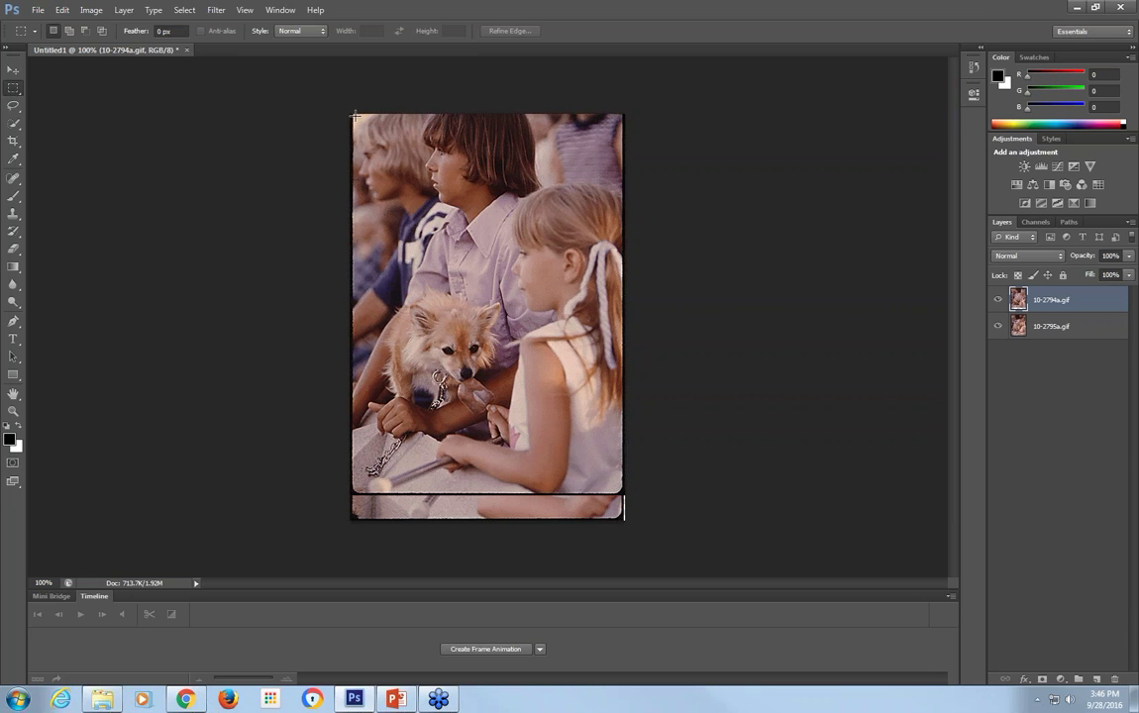
{"action": "left_click_drag", "start_coordinate": [354, 115], "coordinate": [619, 491]}
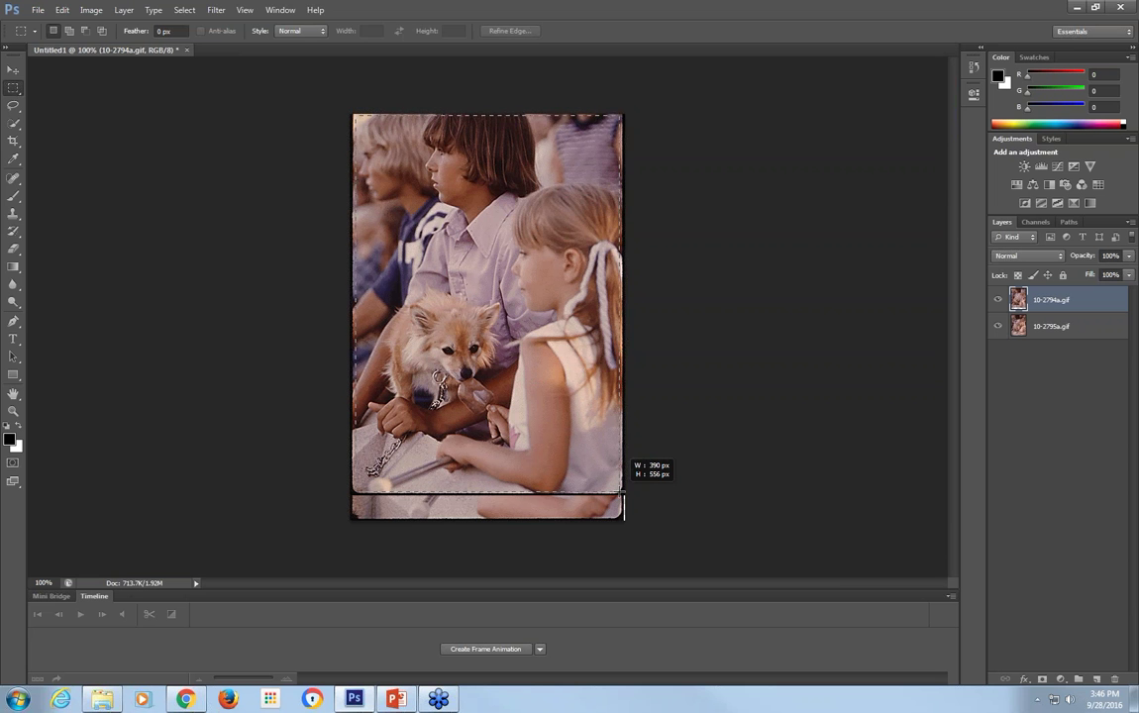
{"action": "left_click_drag", "start_coordinate": [622, 493], "coordinate": [622, 491]}
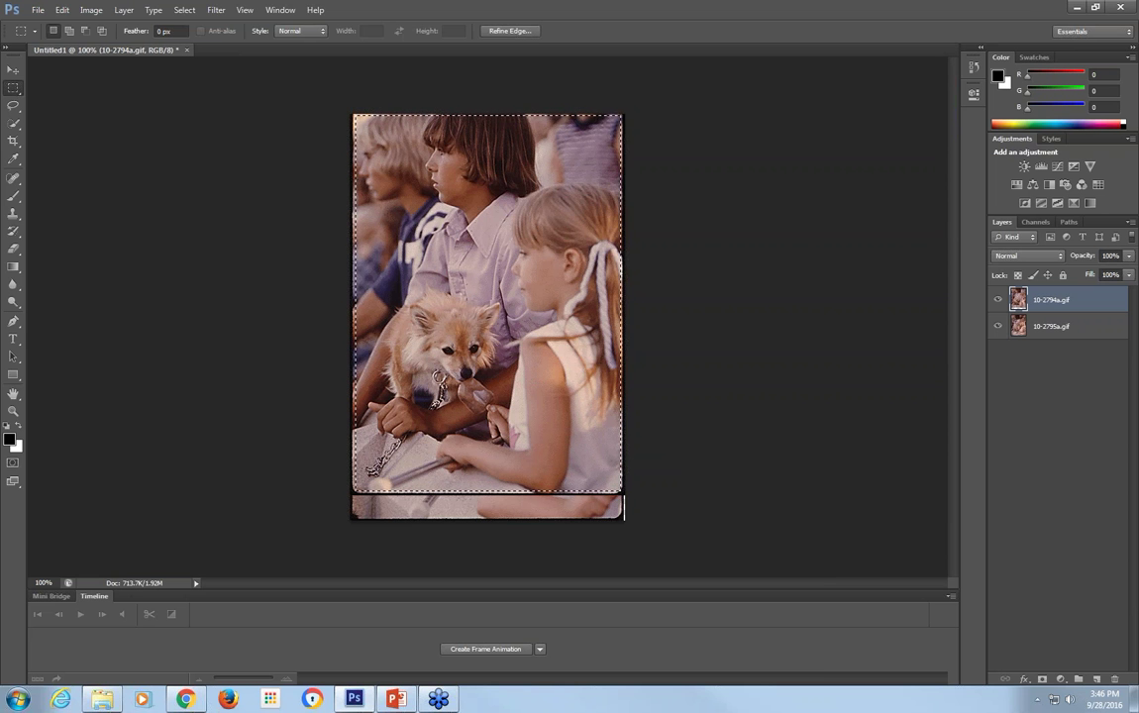
{"action": "left_click", "coordinate": [91, 10]}
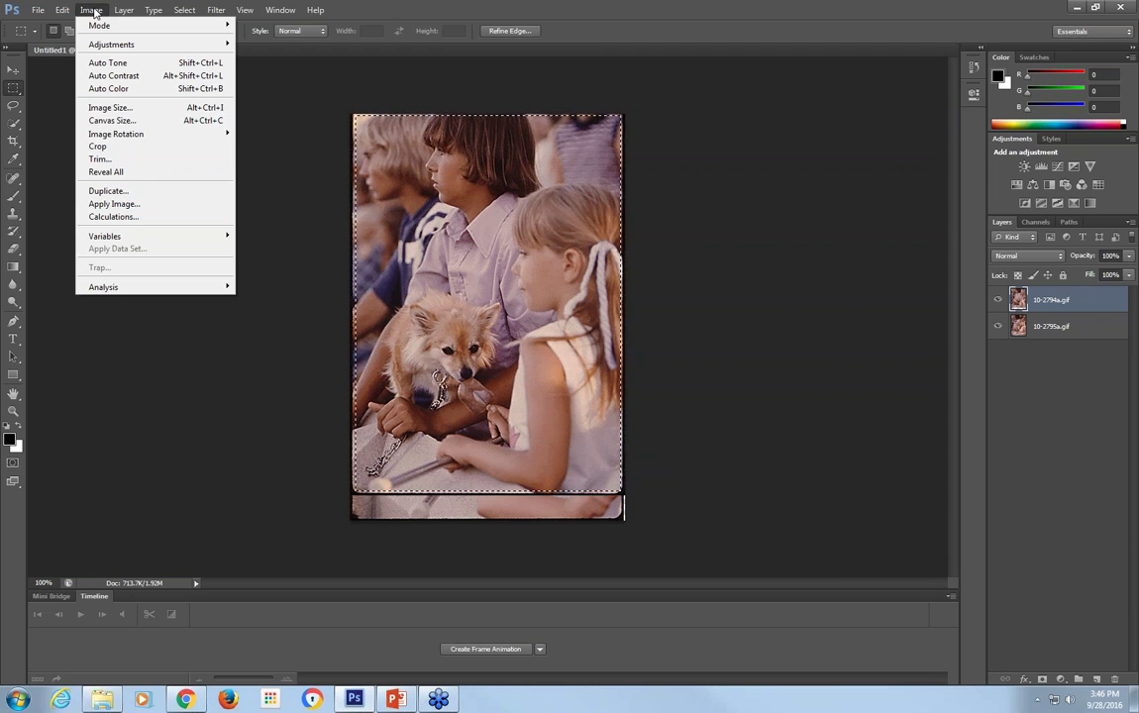
{"action": "left_click", "coordinate": [133, 146]}
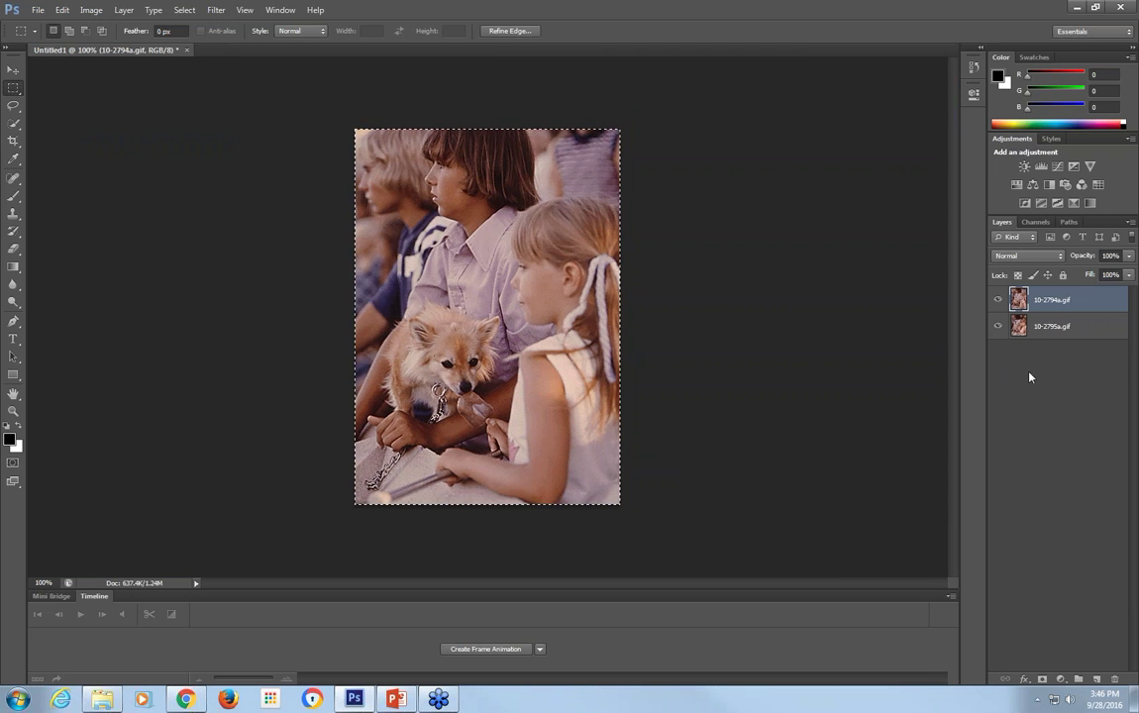
{"action": "left_click", "coordinate": [752, 300]}
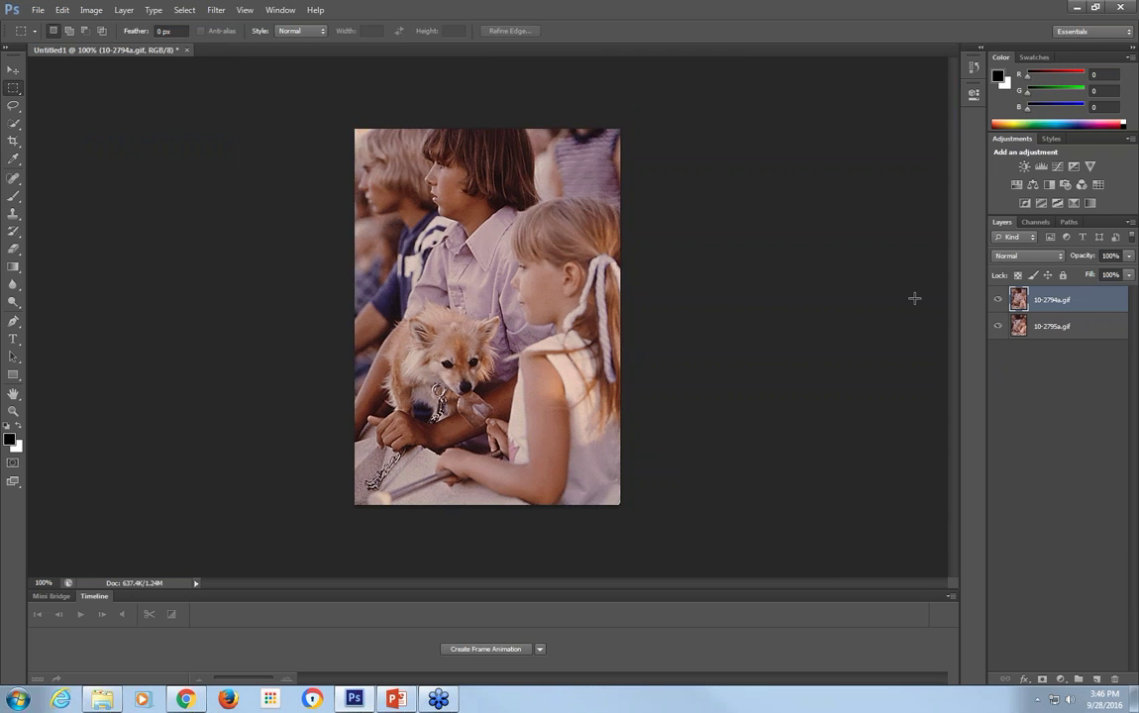
Toggle the 10-2794a.gif layer's visibility repeatedly to preview the alternation between the two cropped photos.
{"action": "left_click", "coordinate": [999, 300]}
{"action": "left_click", "coordinate": [998, 300]}
{"action": "left_click", "coordinate": [999, 300]}
{"action": "left_click", "coordinate": [998, 300]}
{"action": "left_click", "coordinate": [999, 301]}
{"action": "left_click", "coordinate": [998, 300]}
{"action": "left_click", "coordinate": [998, 300]}
{"action": "left_click", "coordinate": [999, 300]}
{"action": "left_click", "coordinate": [999, 300]}
{"action": "left_click", "coordinate": [998, 300]}
{"action": "left_click", "coordinate": [998, 300]}
{"action": "left_click", "coordinate": [998, 300]}
{"action": "left_click", "coordinate": [998, 300]}
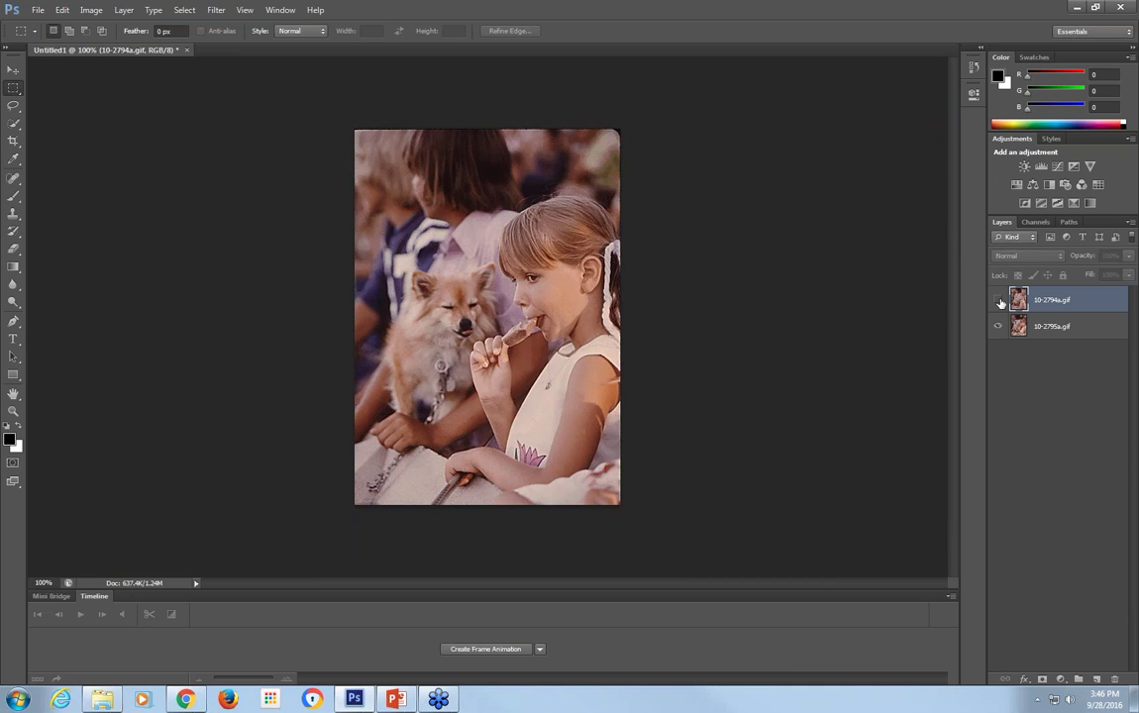
{"action": "left_click", "coordinate": [999, 300]}
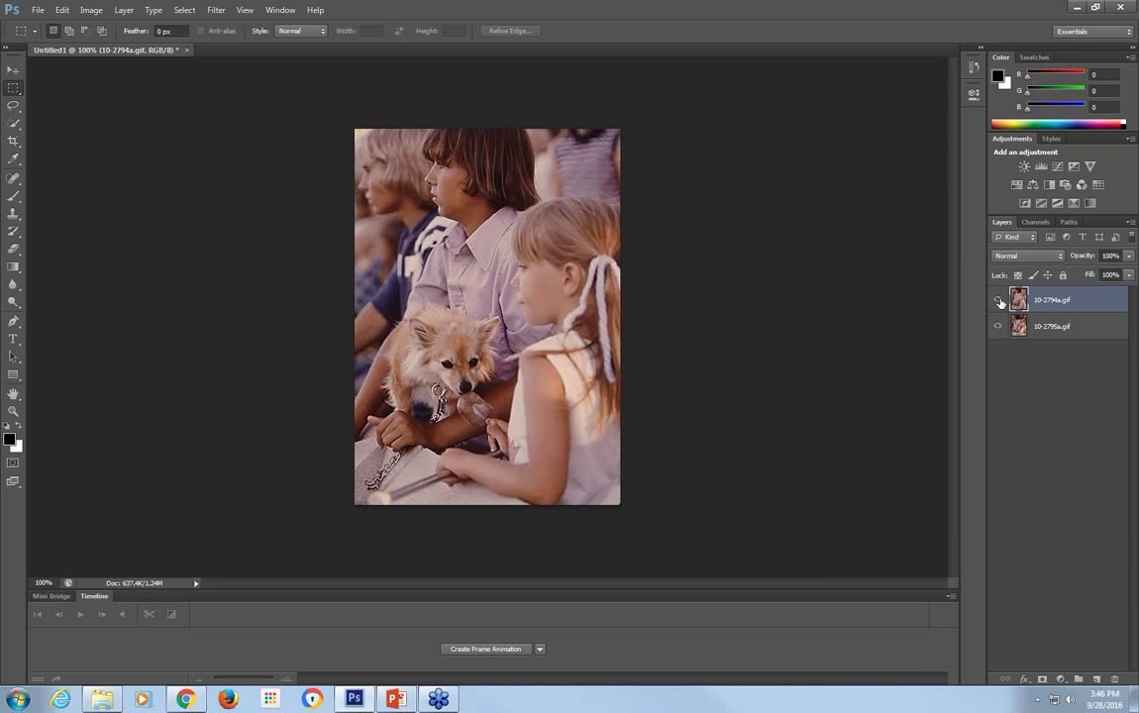
{"action": "left_click", "coordinate": [998, 300]}
{"action": "left_click", "coordinate": [998, 301]}
{"action": "left_click", "coordinate": [998, 300]}
{"action": "left_click", "coordinate": [999, 300]}
Create a frame animation, make frames from the two layers, and switch between both frames to check them.
{"action": "left_click", "coordinate": [472, 650]}
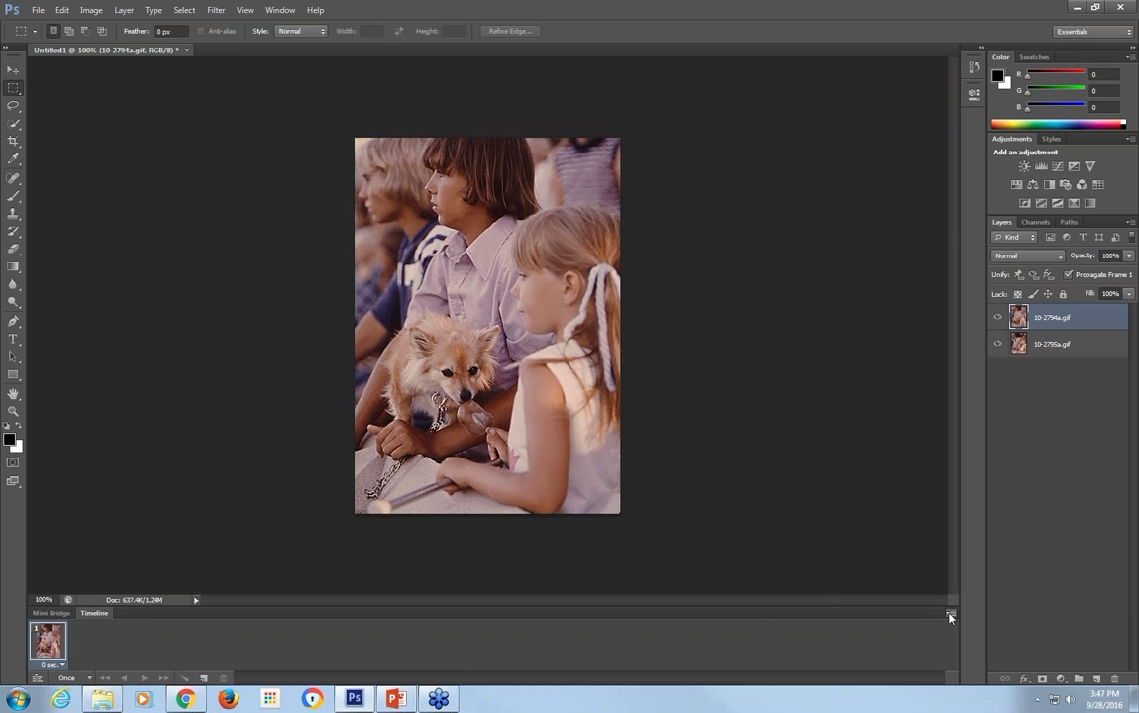
{"action": "left_click", "coordinate": [950, 614]}
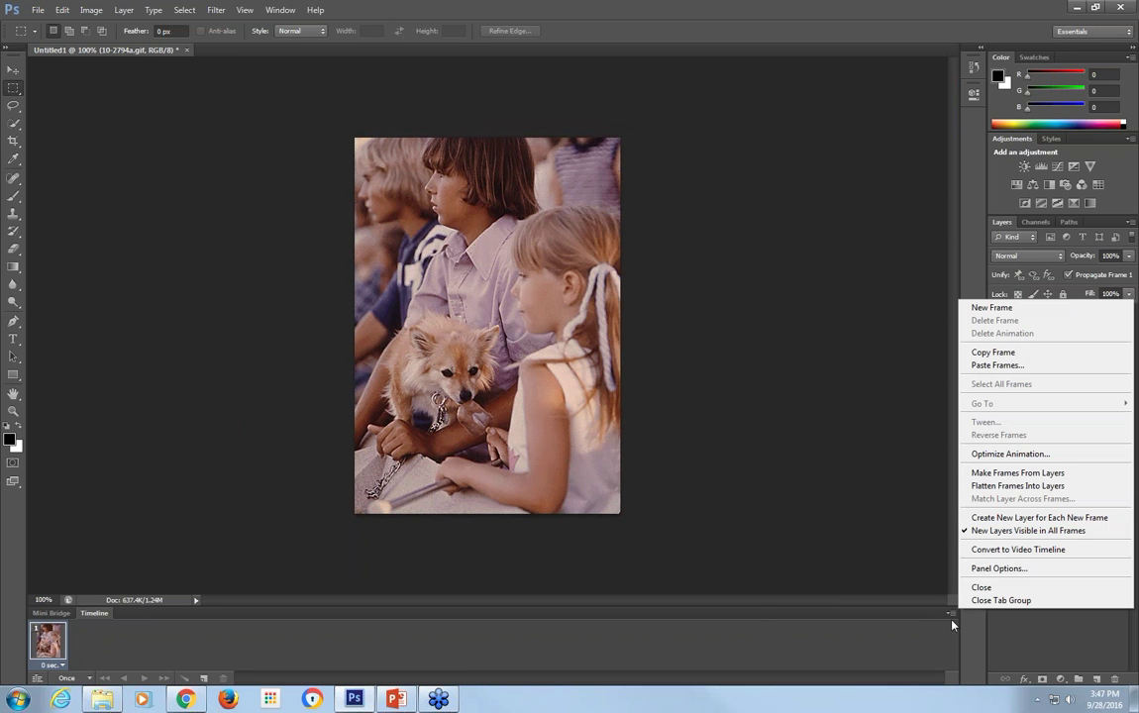
{"action": "left_click", "coordinate": [1003, 474]}
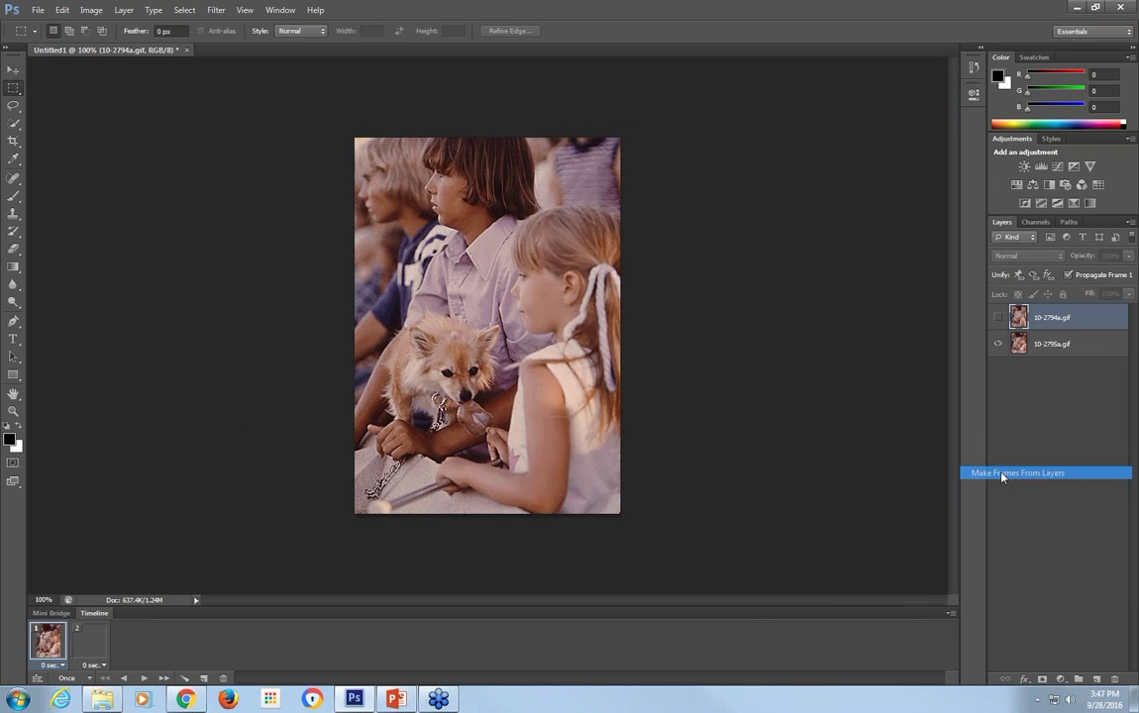
{"action": "left_click", "coordinate": [87, 645]}
{"action": "left_click", "coordinate": [47, 645]}
{"action": "left_click", "coordinate": [88, 646]}
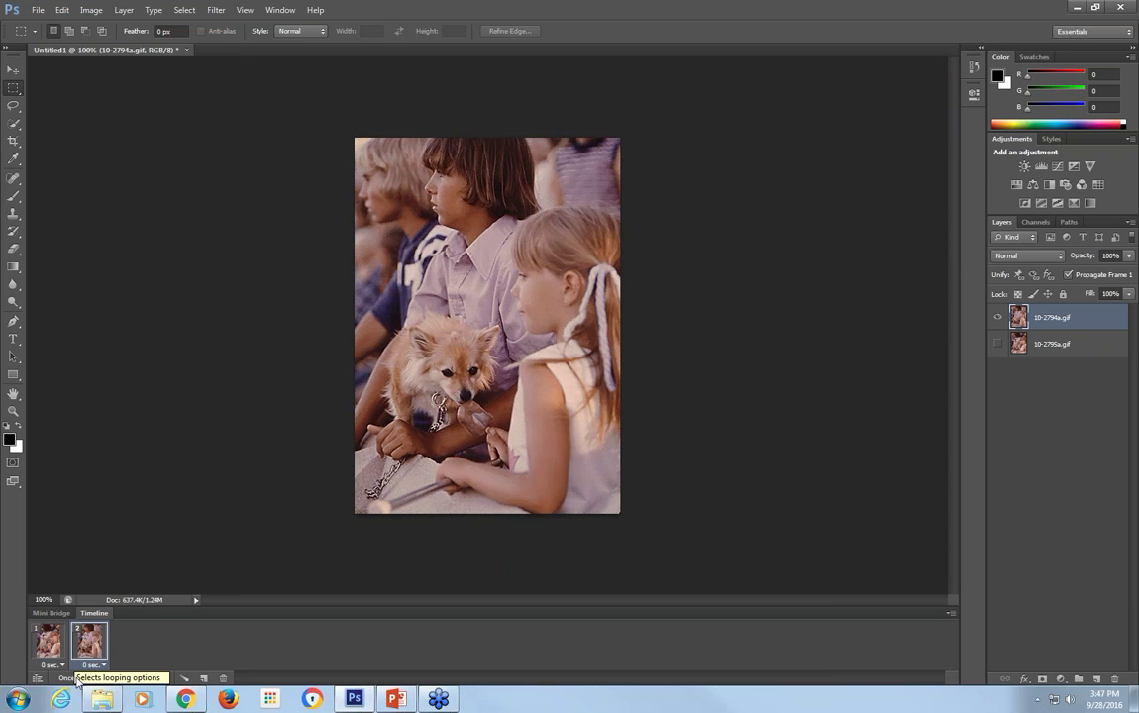
Set the frame animation to loop forever and play it to check the alternation between the two photos.
{"action": "left_click", "coordinate": [70, 679]}
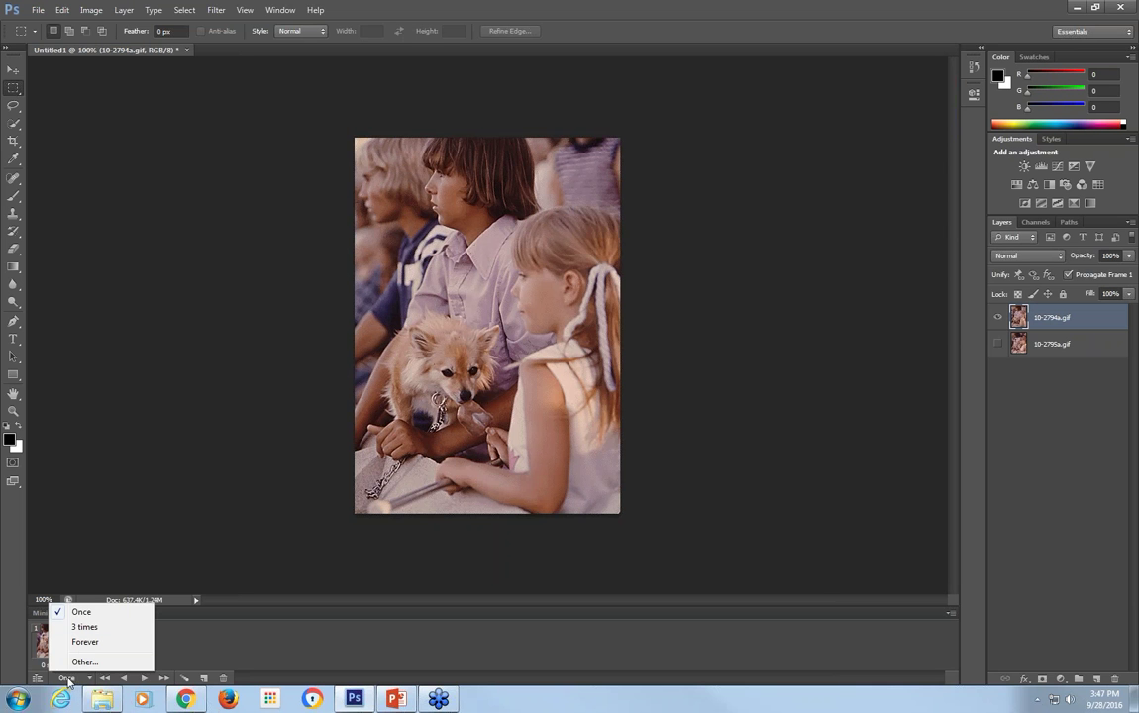
{"action": "left_click", "coordinate": [84, 642]}
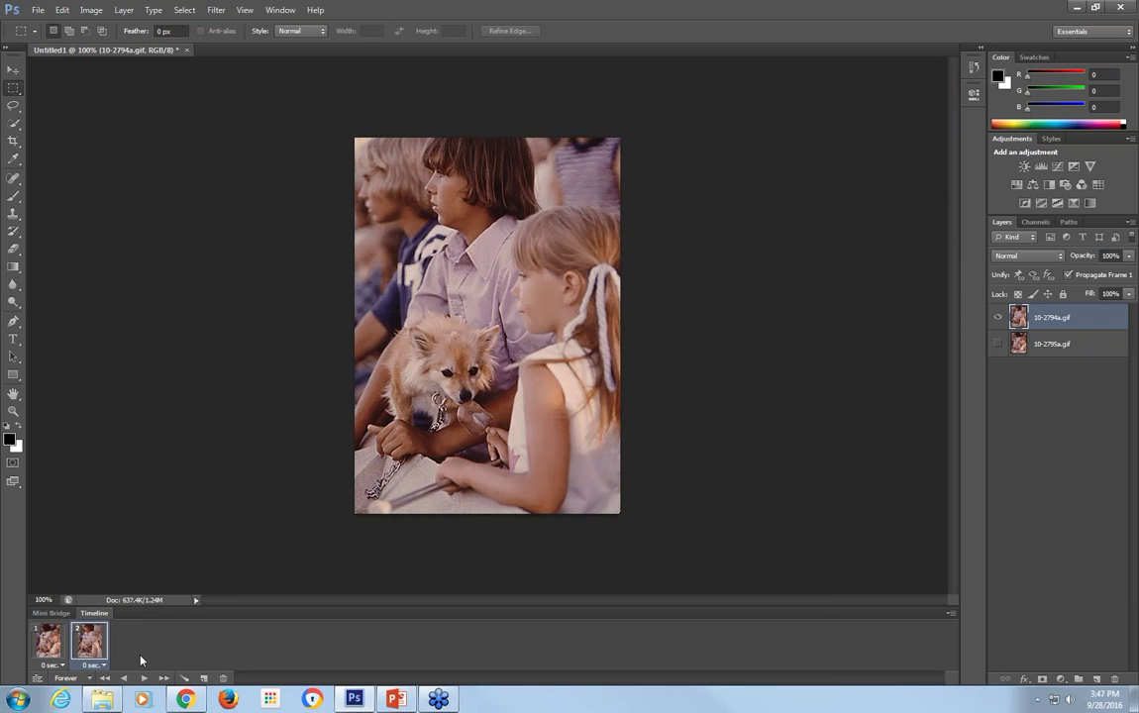
{"action": "left_click", "coordinate": [144, 678]}
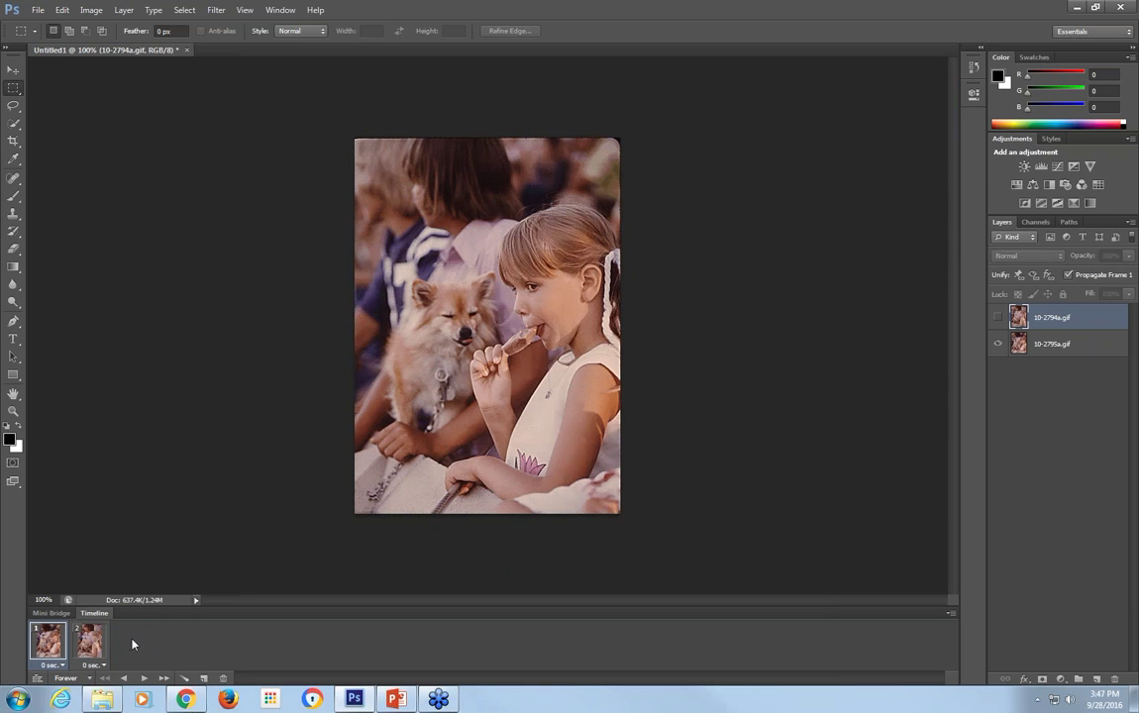
Set the delay of both frames to 0.5 seconds, play the animation, and stop it.
{"action": "left_click", "coordinate": [103, 667]}
{"action": "left_click", "coordinate": [104, 550]}
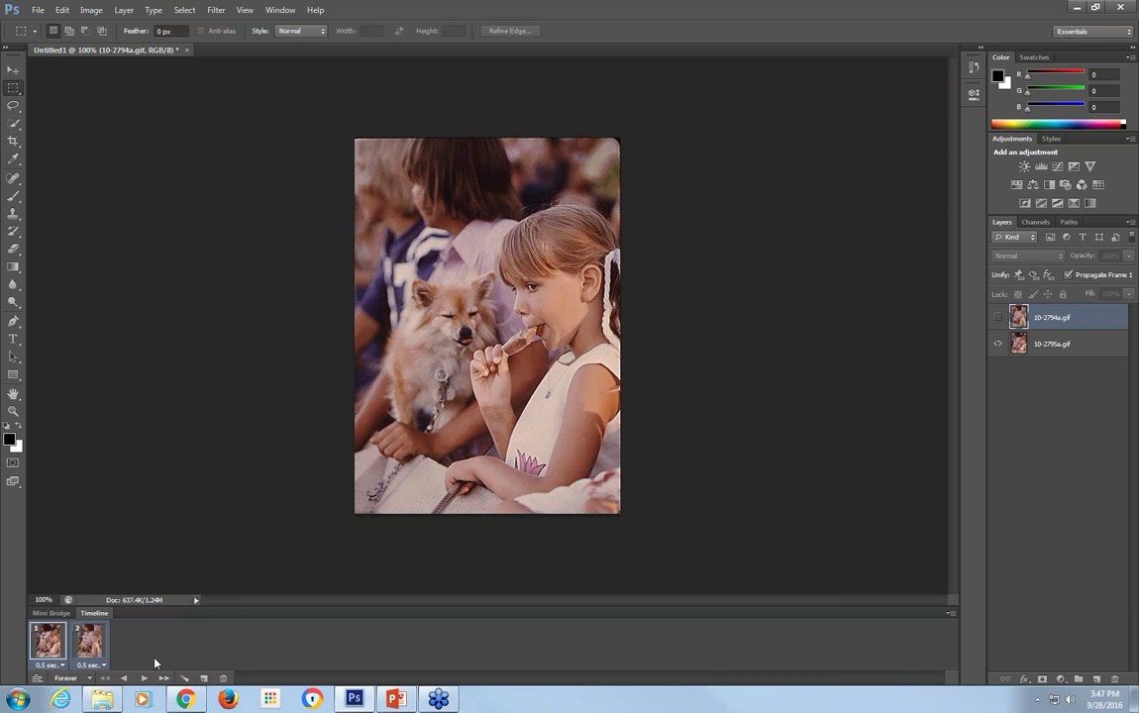
{"action": "left_click", "coordinate": [144, 678]}
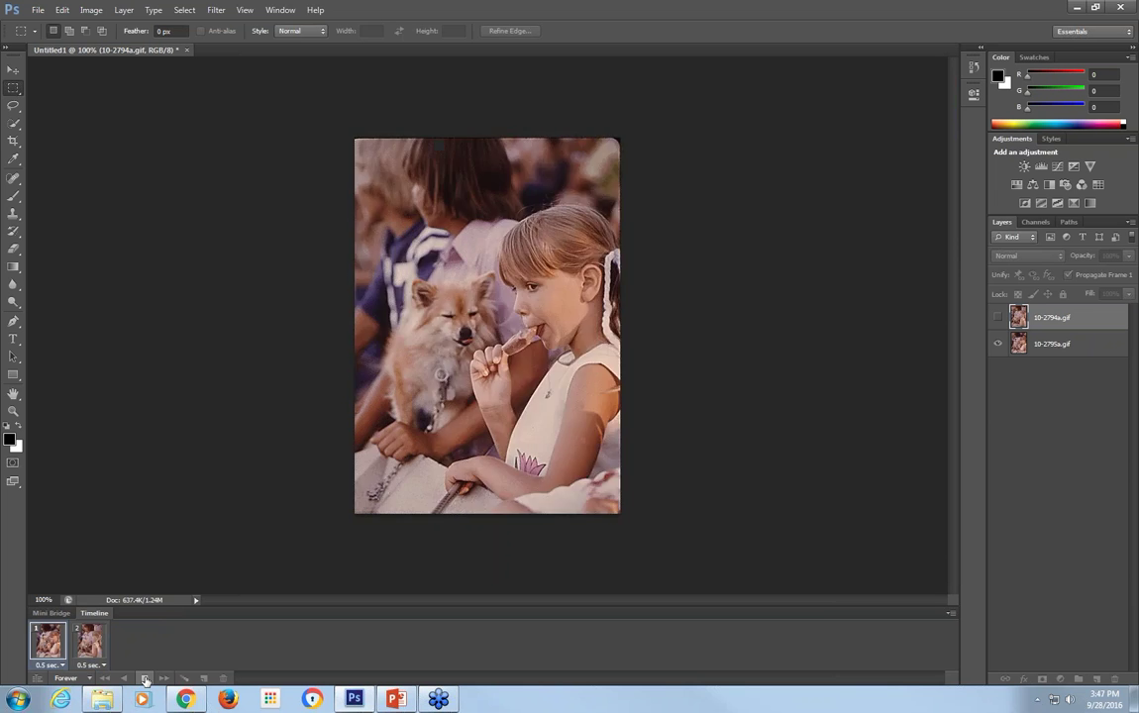
{"action": "left_click", "coordinate": [144, 678]}
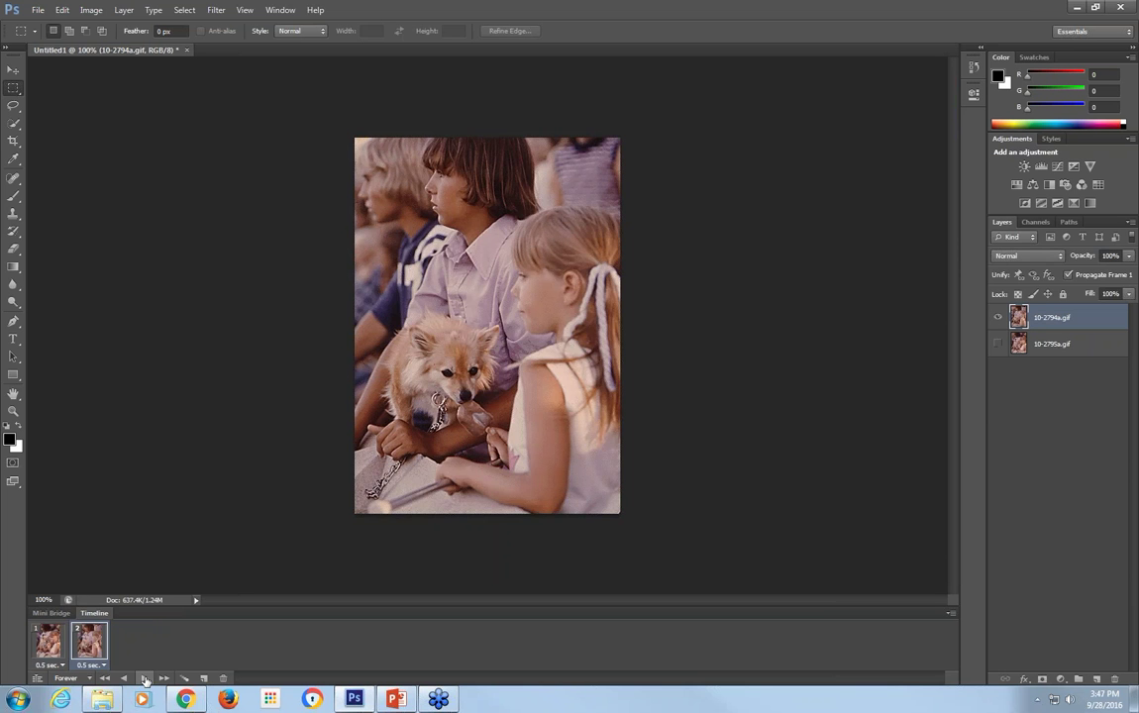
Set a custom delay of 0.8 seconds on both frames, play the animation to review its pace, and stop it.
{"action": "left_click", "coordinate": [52, 646]}
{"action": "left_click", "coordinate": [91, 664]}
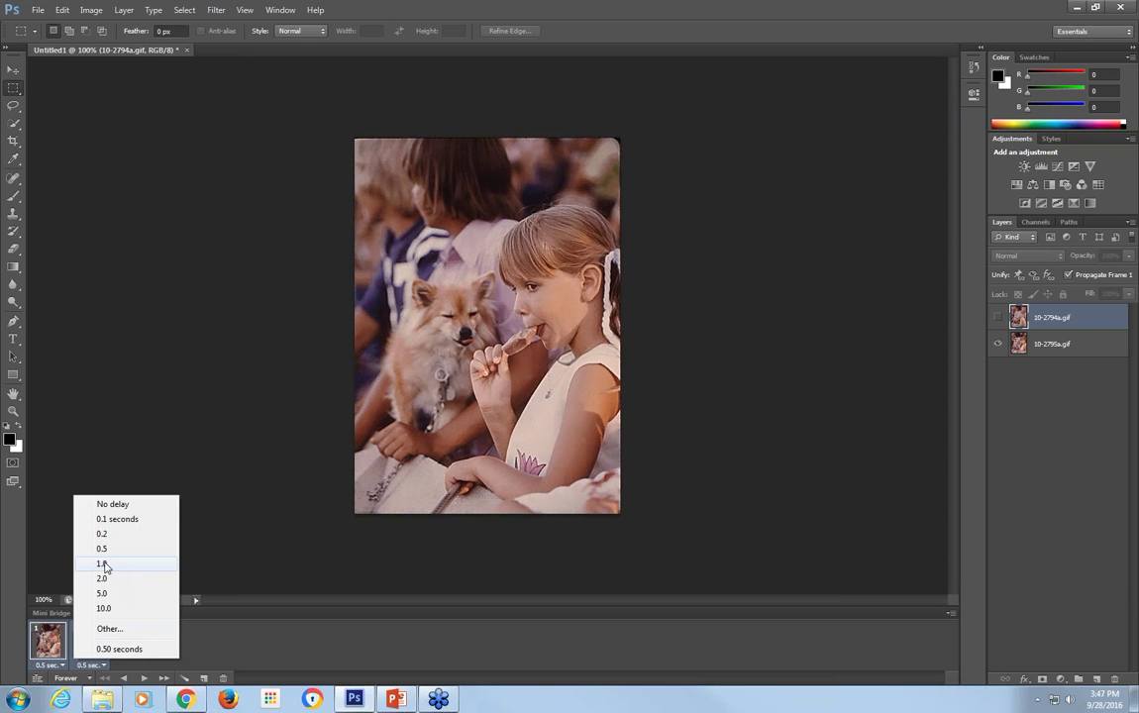
{"action": "left_click", "coordinate": [109, 629]}
{"action": "type", "text": "1"}
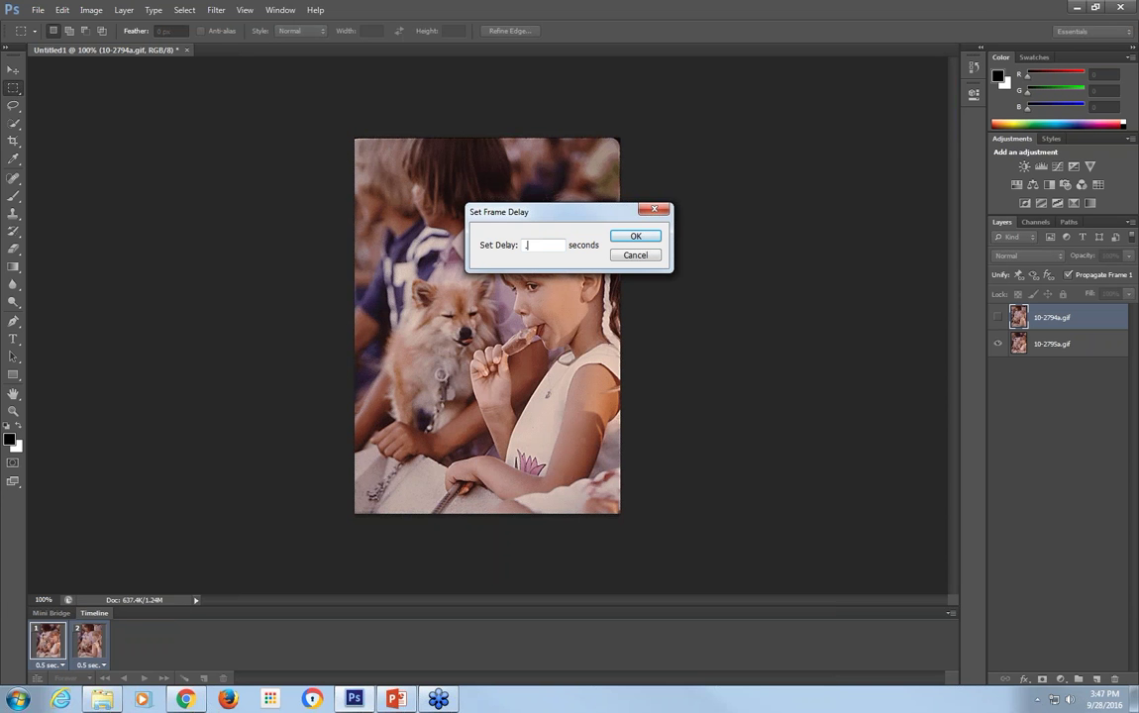
{"action": "left_click", "coordinate": [636, 236]}
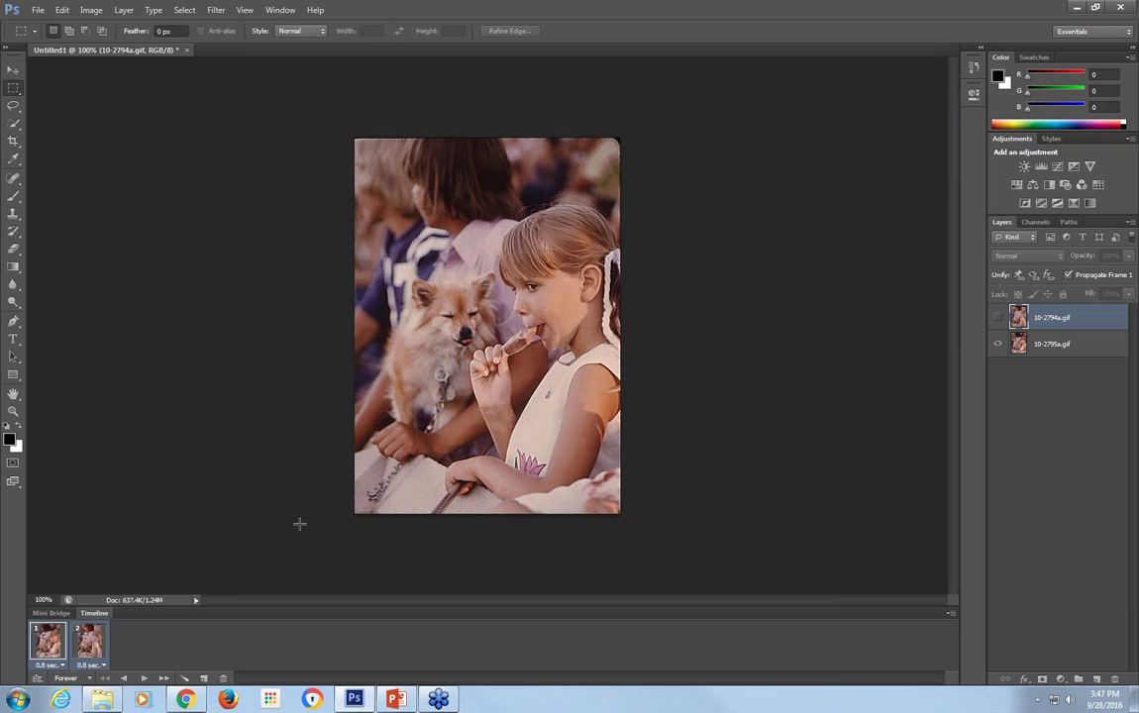
{"action": "left_click", "coordinate": [145, 680]}
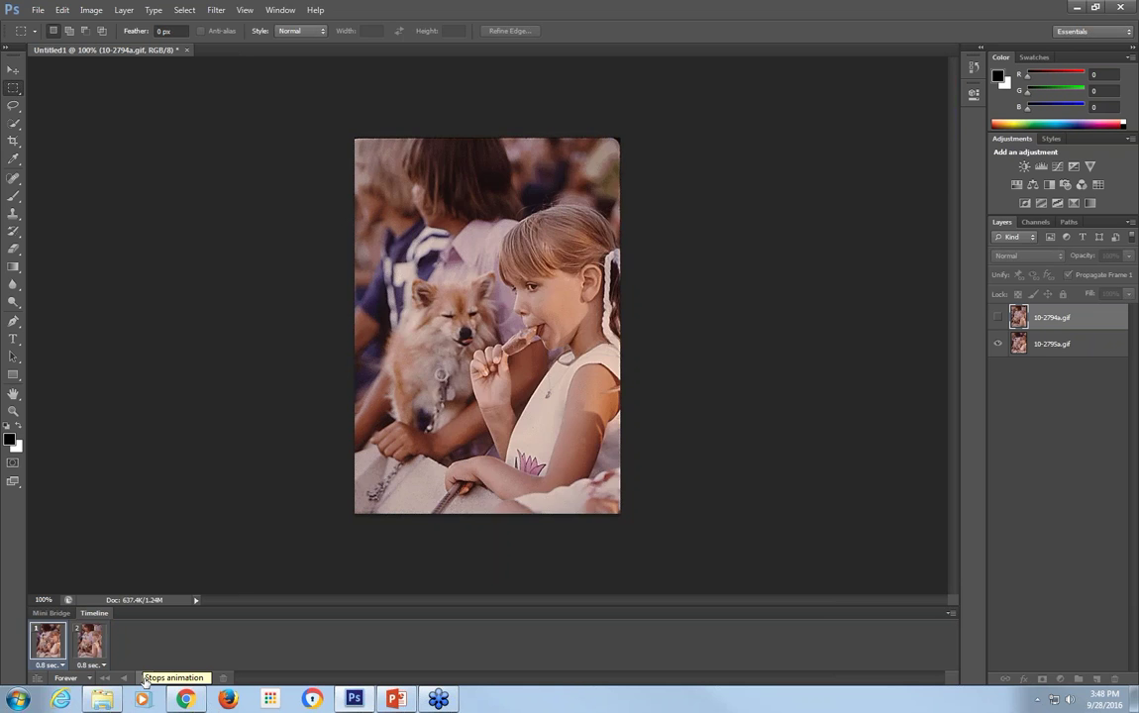
{"action": "left_click", "coordinate": [146, 679]}
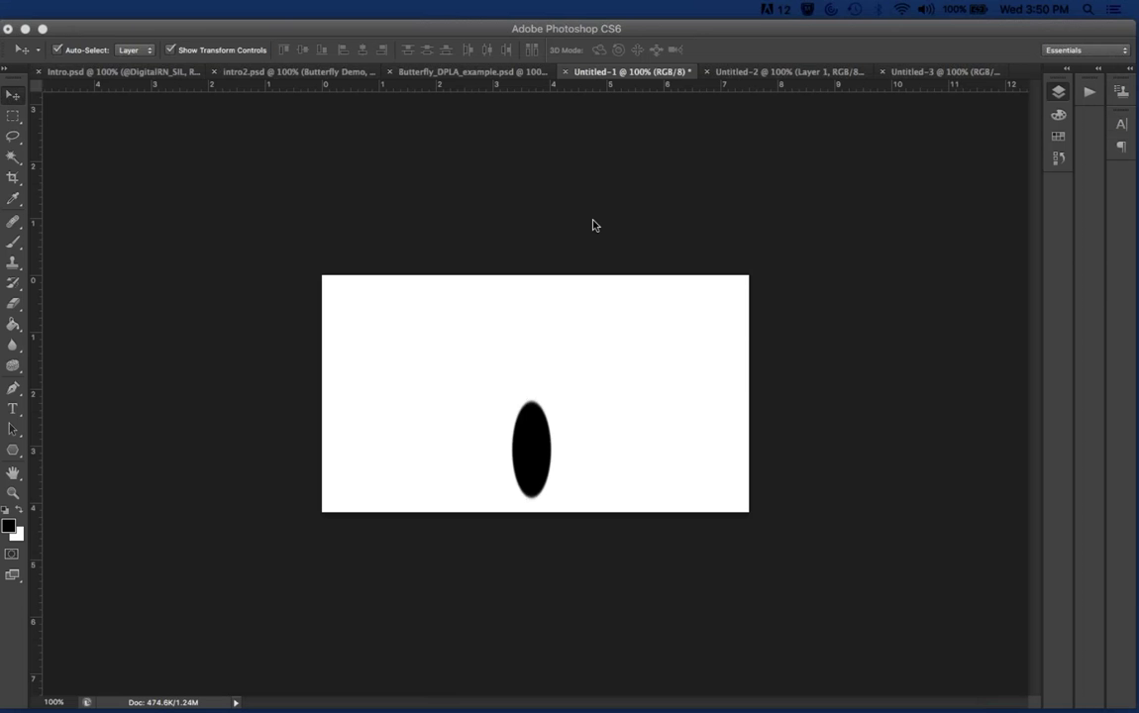
In Untitled-1, scale the transform layer's ellipse to about 342% width and 148% height and apply the transformation.
{"action": "key", "text": "shift+Tab"}
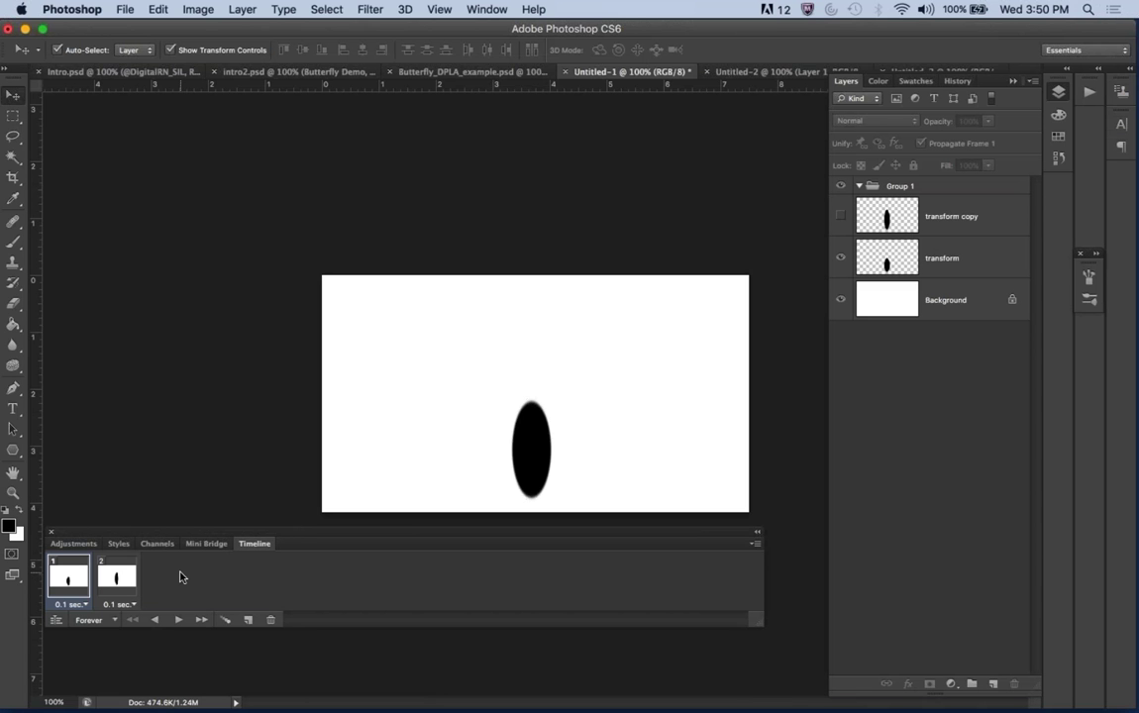
{"action": "left_click", "coordinate": [869, 210]}
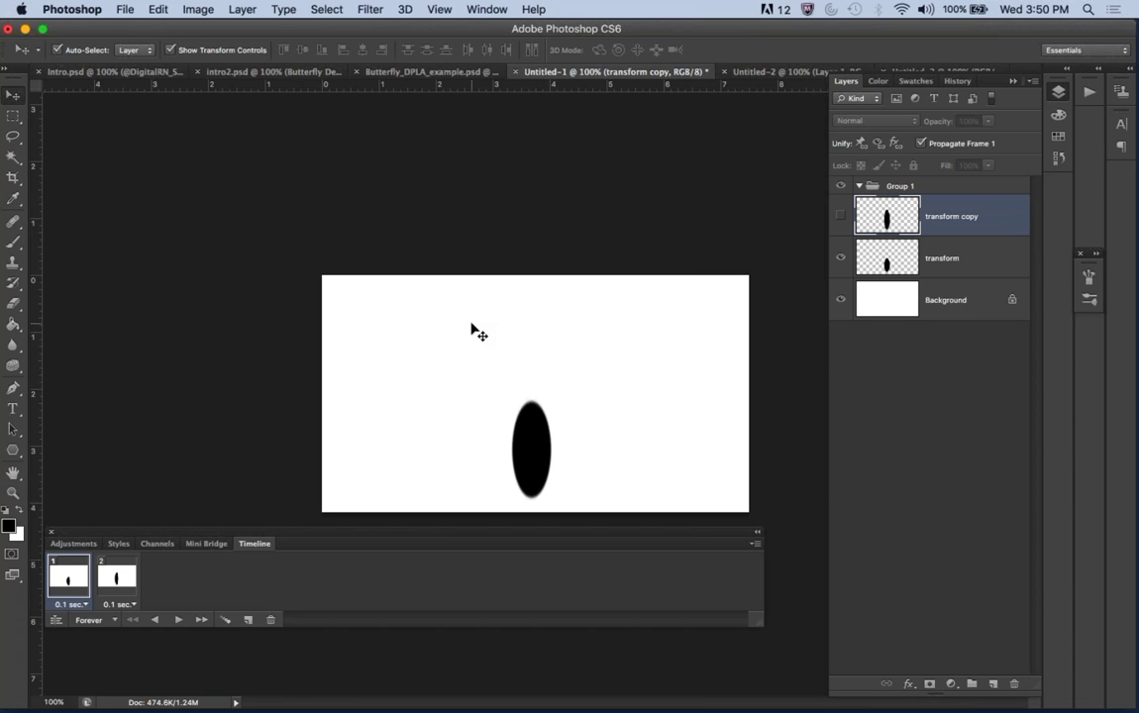
{"action": "left_click", "coordinate": [951, 260]}
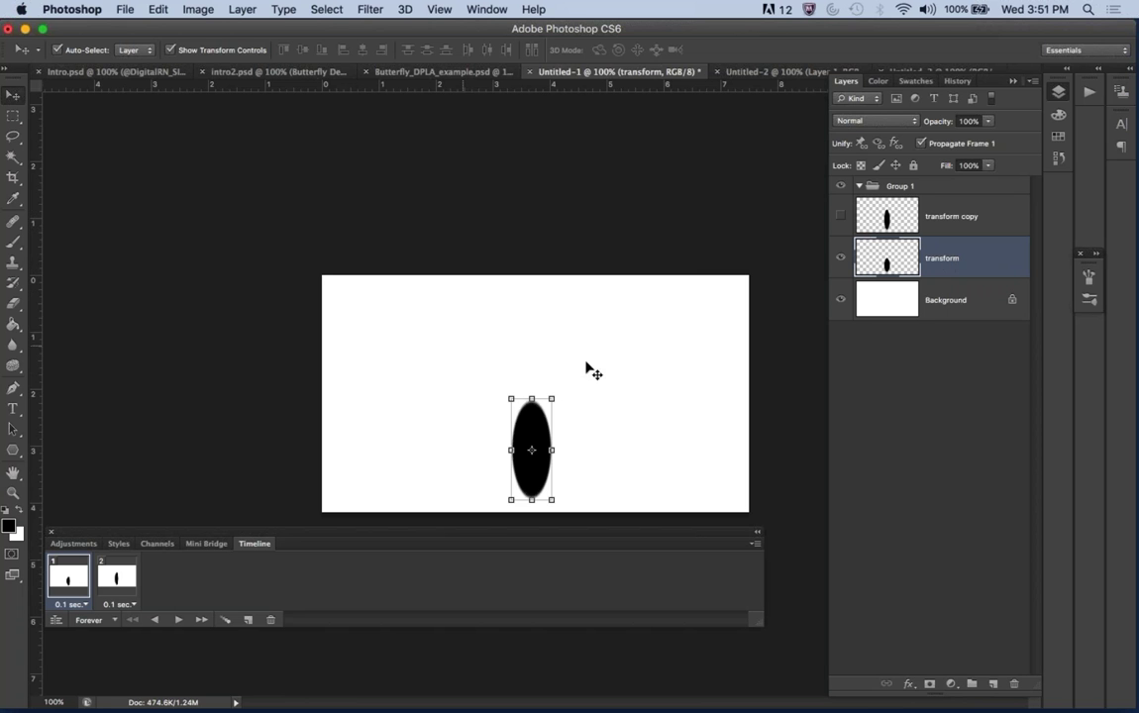
{"action": "left_click_drag", "start_coordinate": [552, 398], "coordinate": [653, 350]}
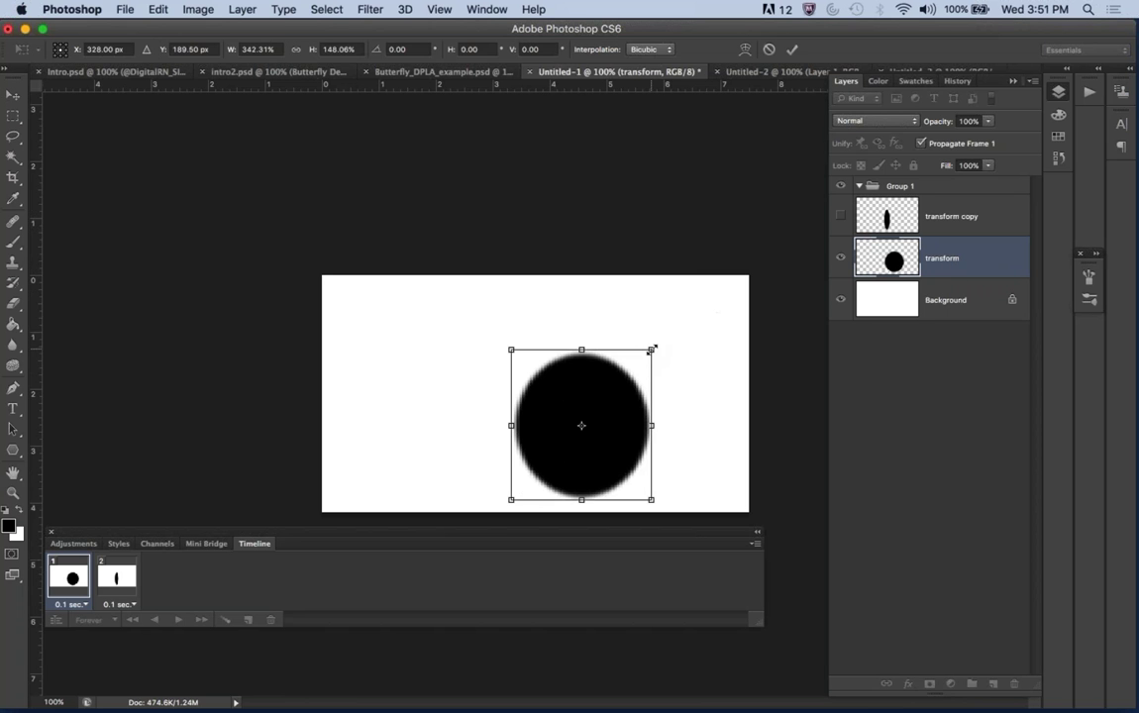
{"action": "key", "text": "Return"}
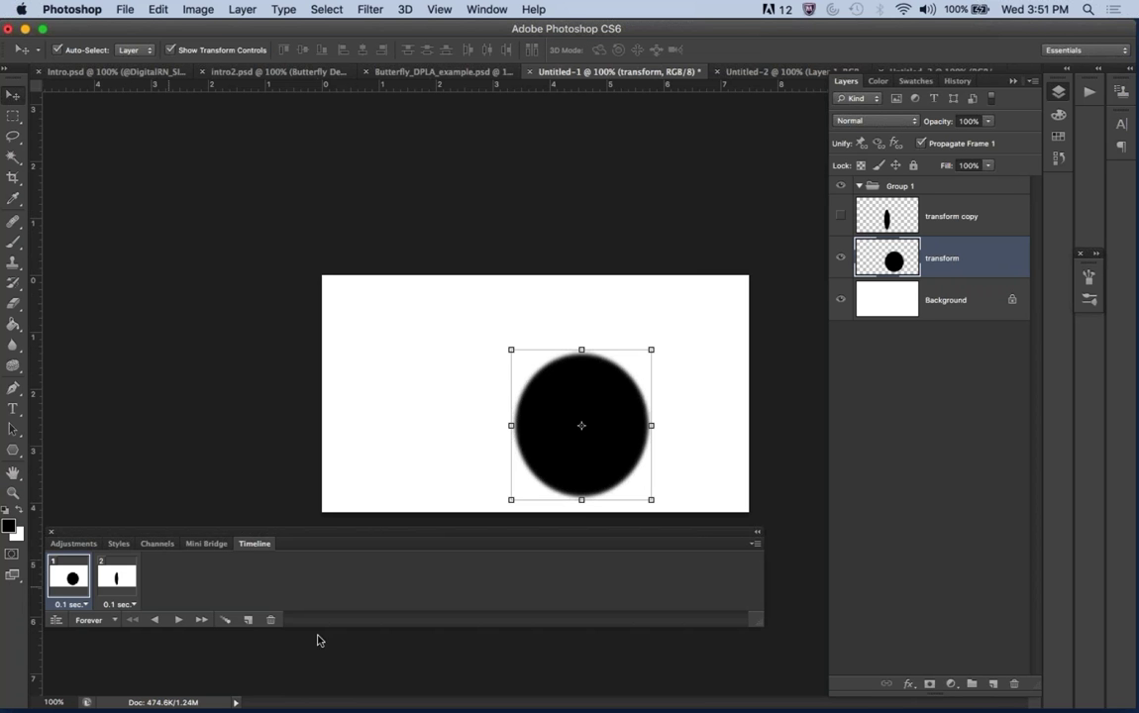
Duplicate the first animation frame of the ellipse five times.
{"action": "left_click", "coordinate": [247, 620]}
{"action": "left_click", "coordinate": [247, 619]}
{"action": "left_click", "coordinate": [248, 620]}
{"action": "left_click", "coordinate": [247, 620]}
{"action": "left_click", "coordinate": [248, 620]}
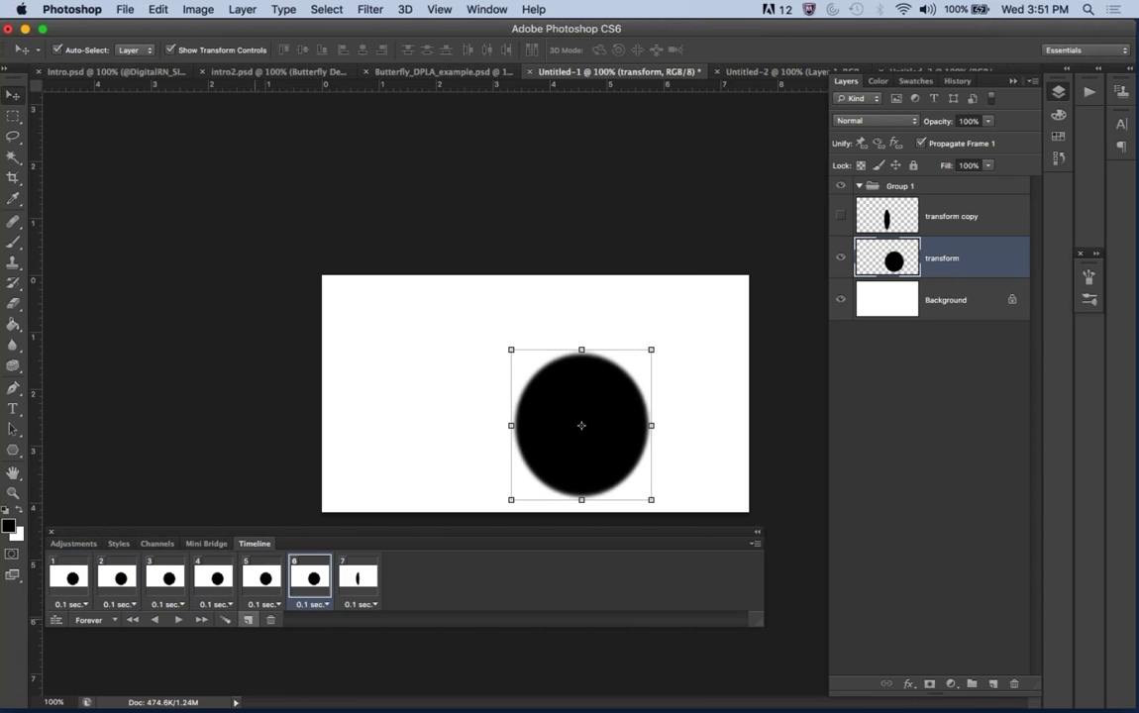
With frame 1 selected, shrink the transform layer's ellipse to about 49% width and 59% height and apply it.
{"action": "left_click", "coordinate": [56, 575]}
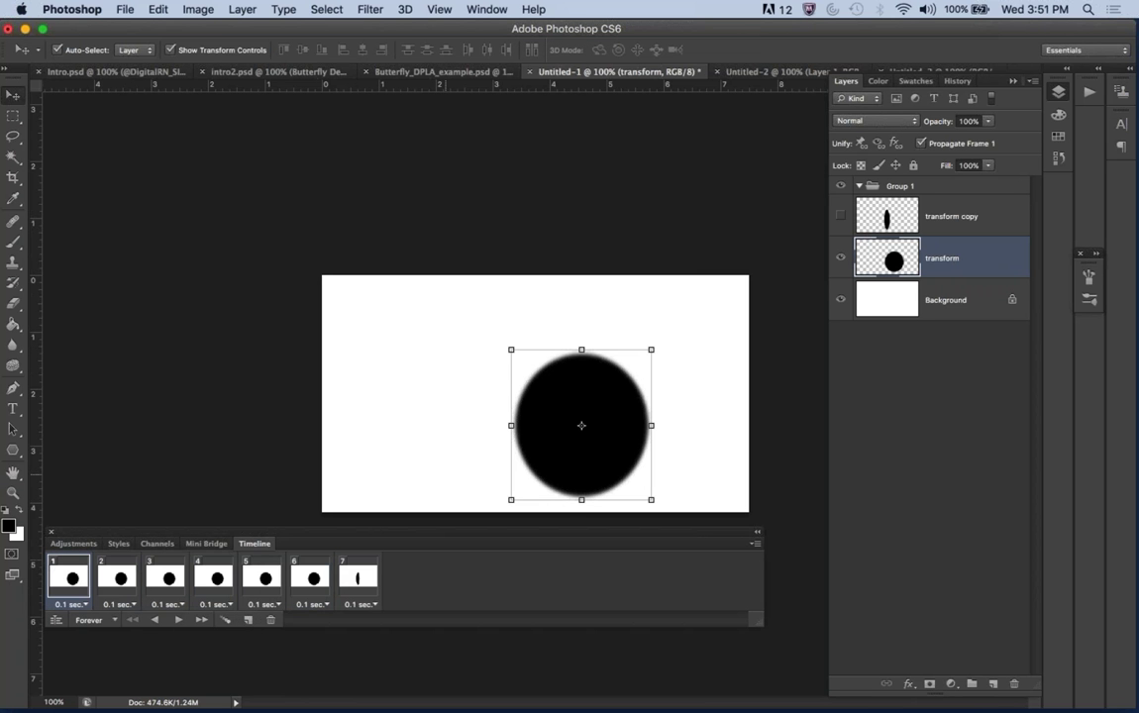
{"action": "left_click_drag", "start_coordinate": [651, 350], "coordinate": [580, 412]}
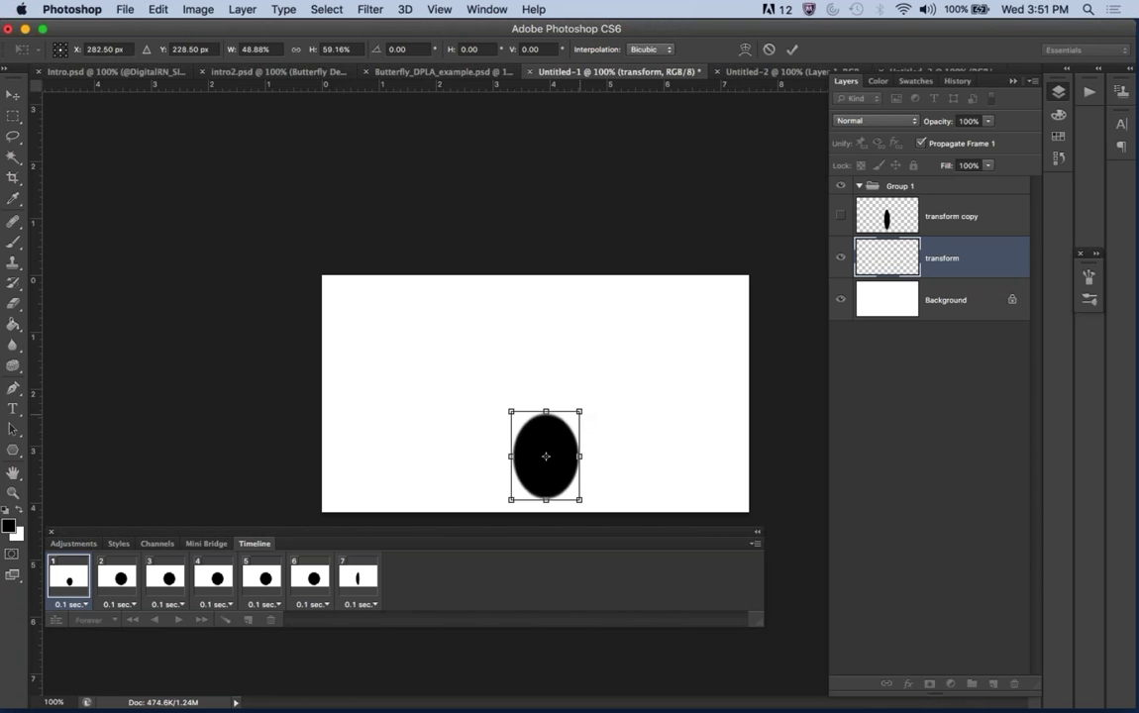
{"action": "key", "text": "Return"}
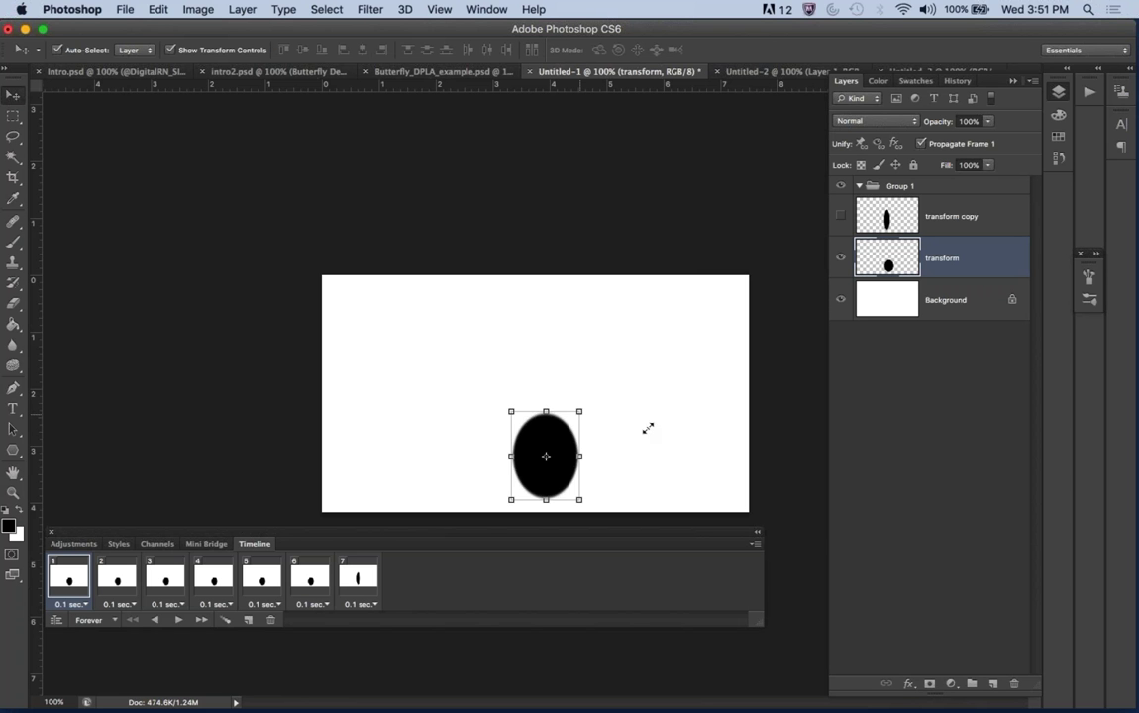
Toggle the timeline option that makes new layers visible in all frames, and deselect the transform layer.
{"action": "left_click", "coordinate": [755, 546]}
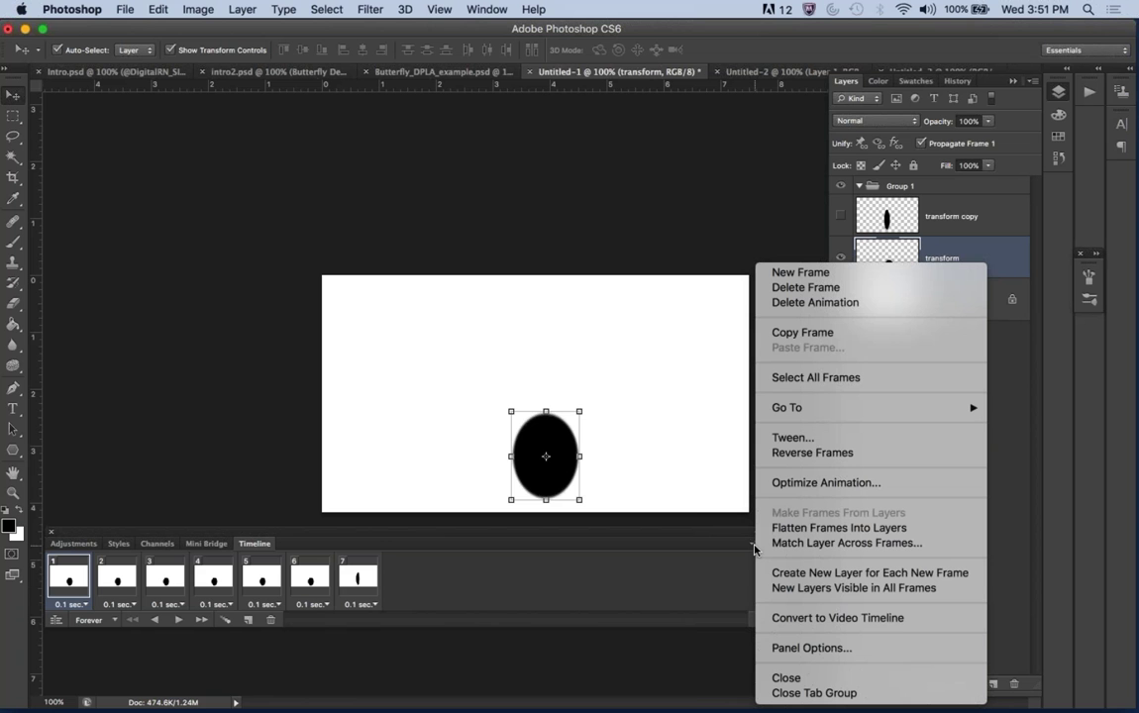
{"action": "left_click", "coordinate": [799, 588]}
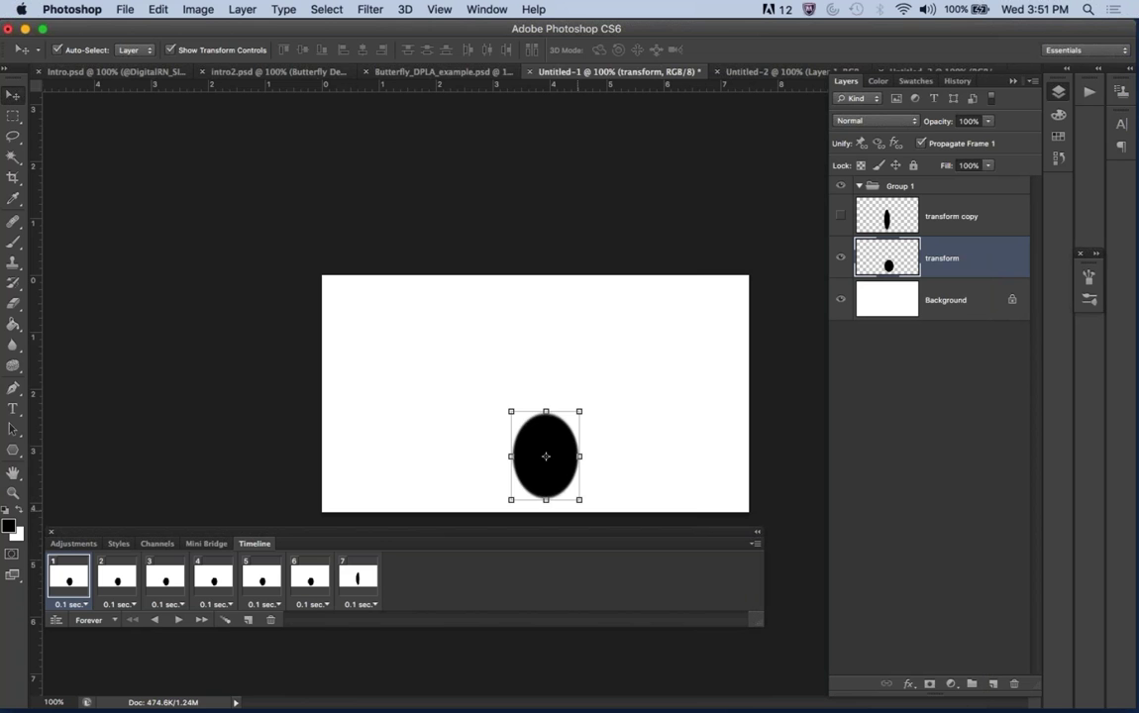
{"action": "left_click", "coordinate": [456, 214]}
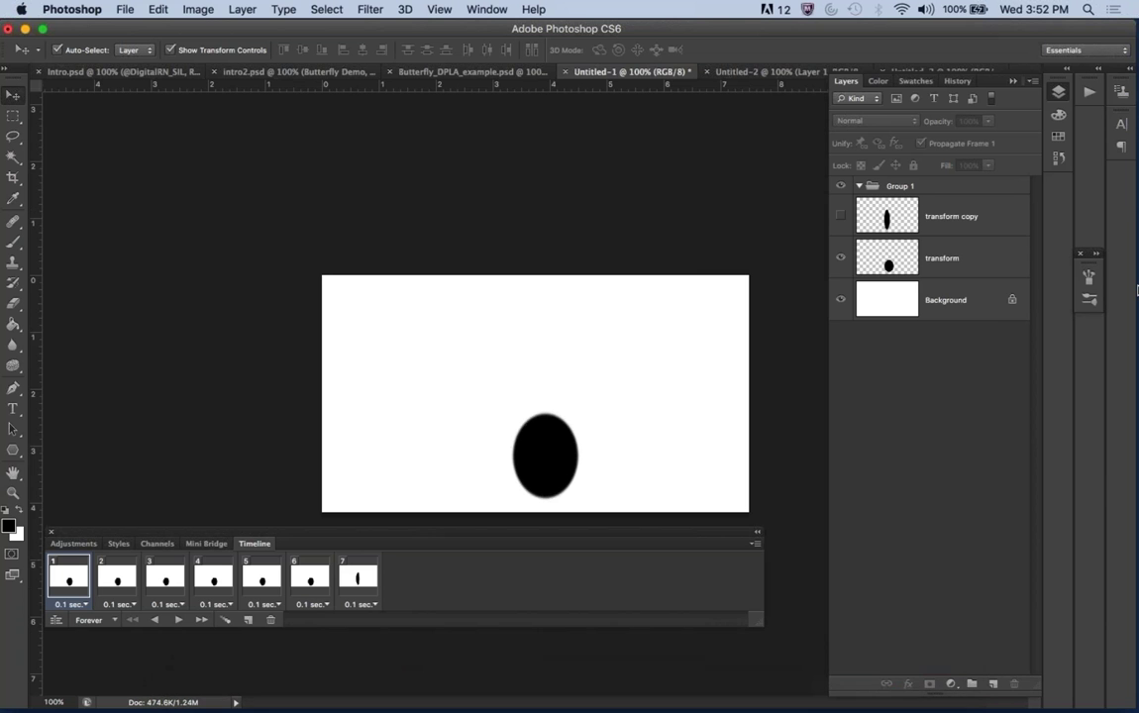
{"action": "key", "text": "shift+Tab"}
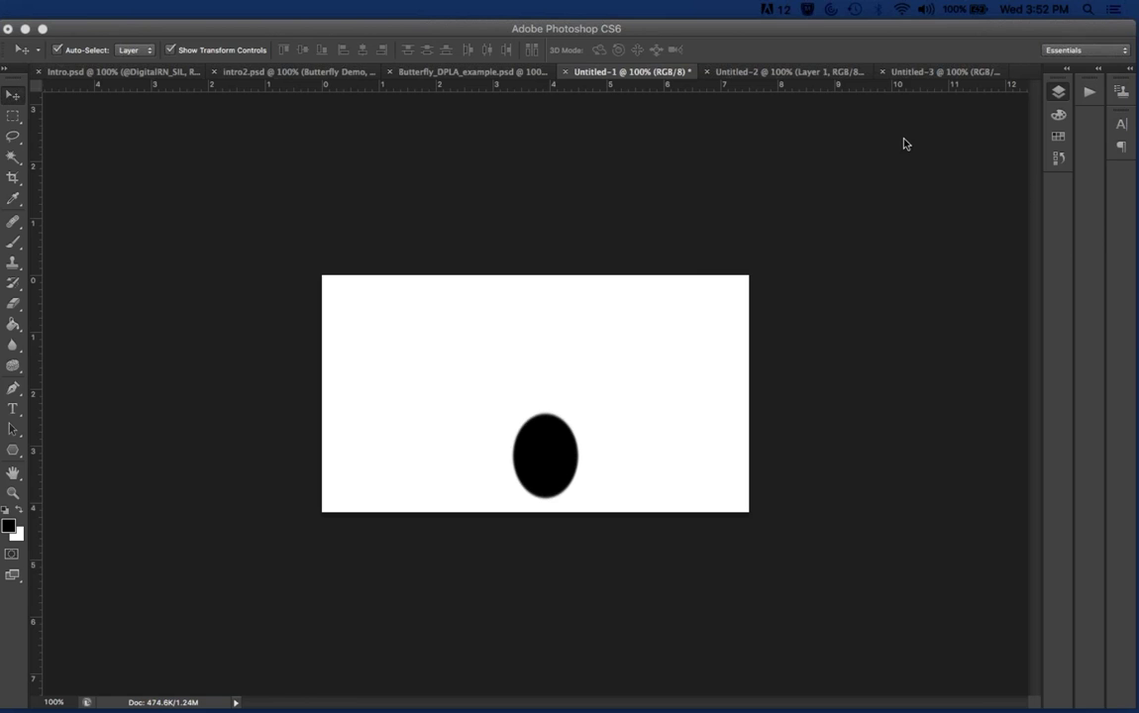
{"action": "left_click", "coordinate": [605, 206]}
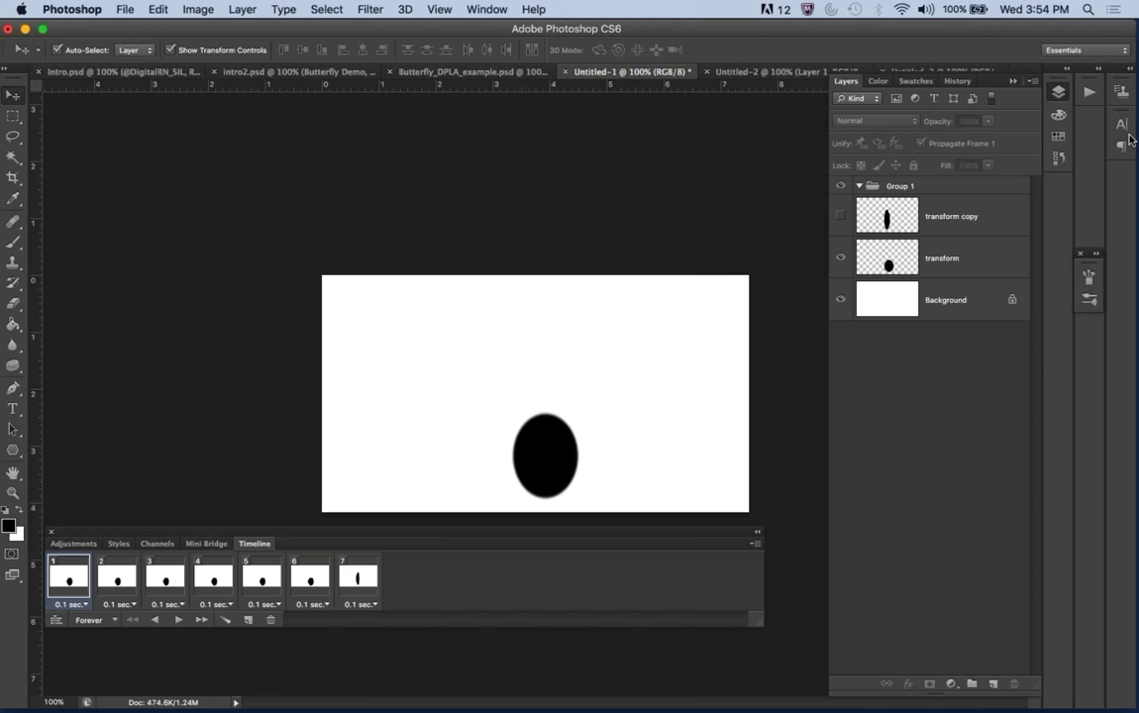
Switch to PowerPoint and move the Intro slides for Advanced Gif Making.pptx window slightly higher on the desktop.
{"action": "key", "text": "super+Tab"}
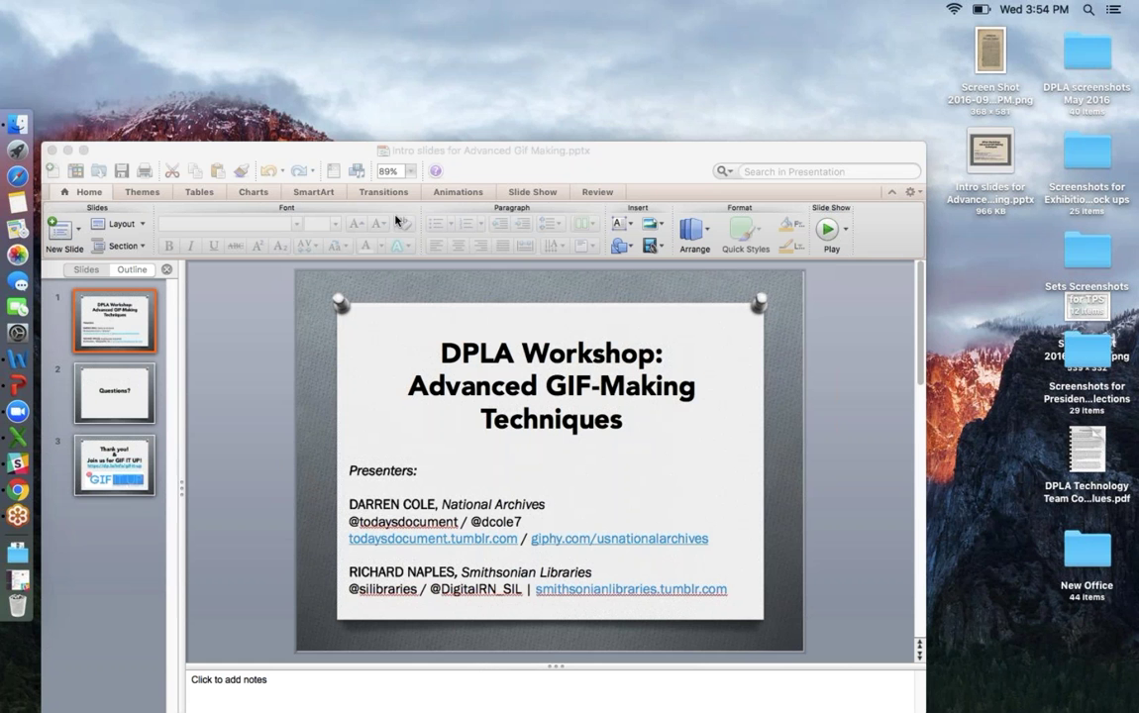
{"action": "left_click", "coordinate": [396, 151]}
{"action": "left_click_drag", "start_coordinate": [396, 151], "coordinate": [380, 107]}
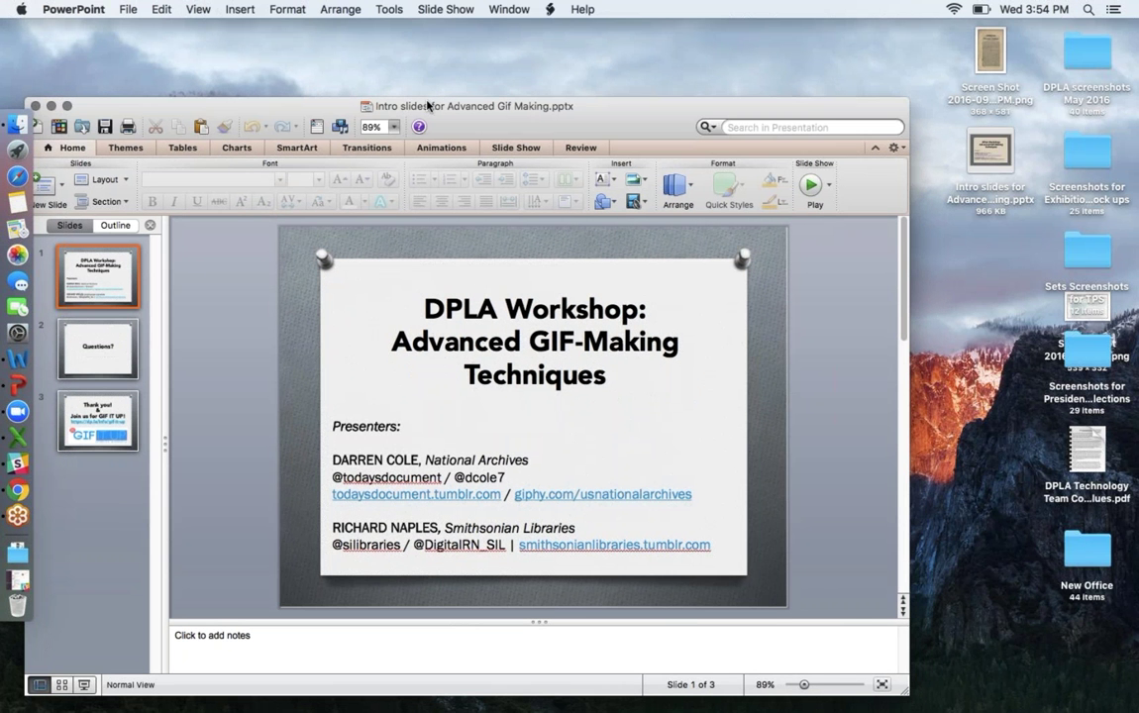